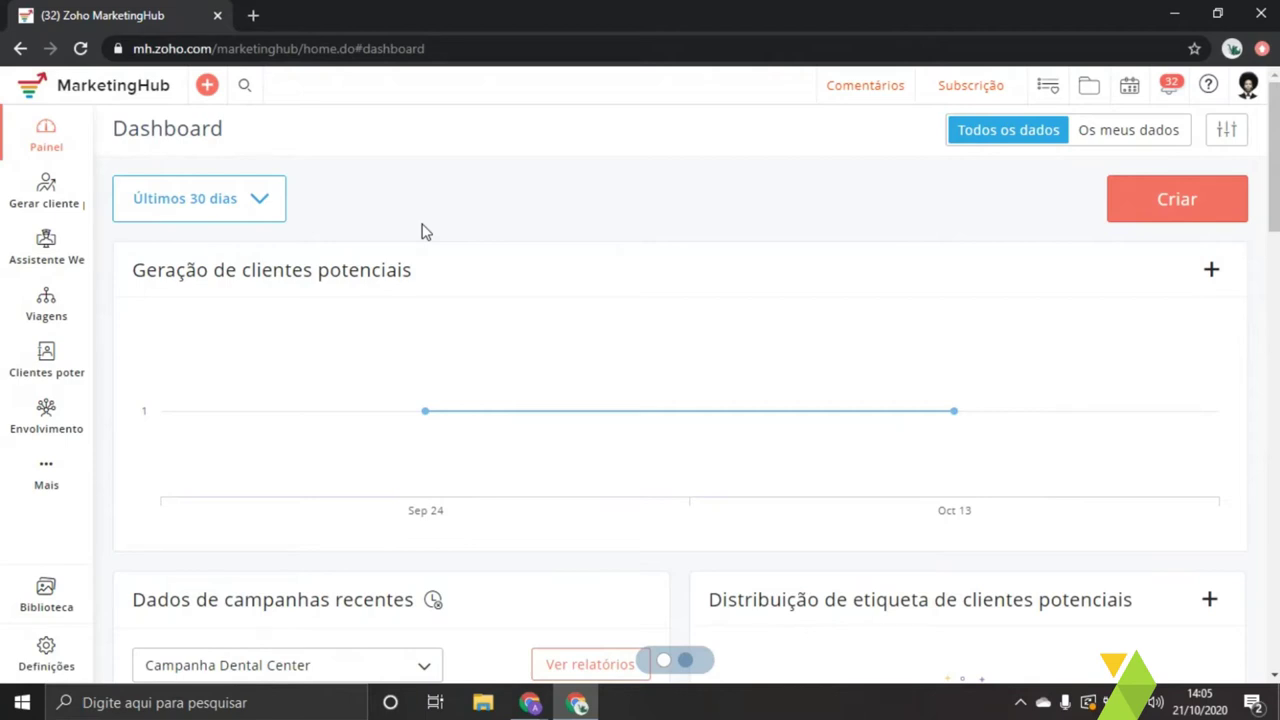
- Examine the dashboard's cards, from lead generation and recent campaign data to domain authentication and recent activities
mouse_move(477, 417)
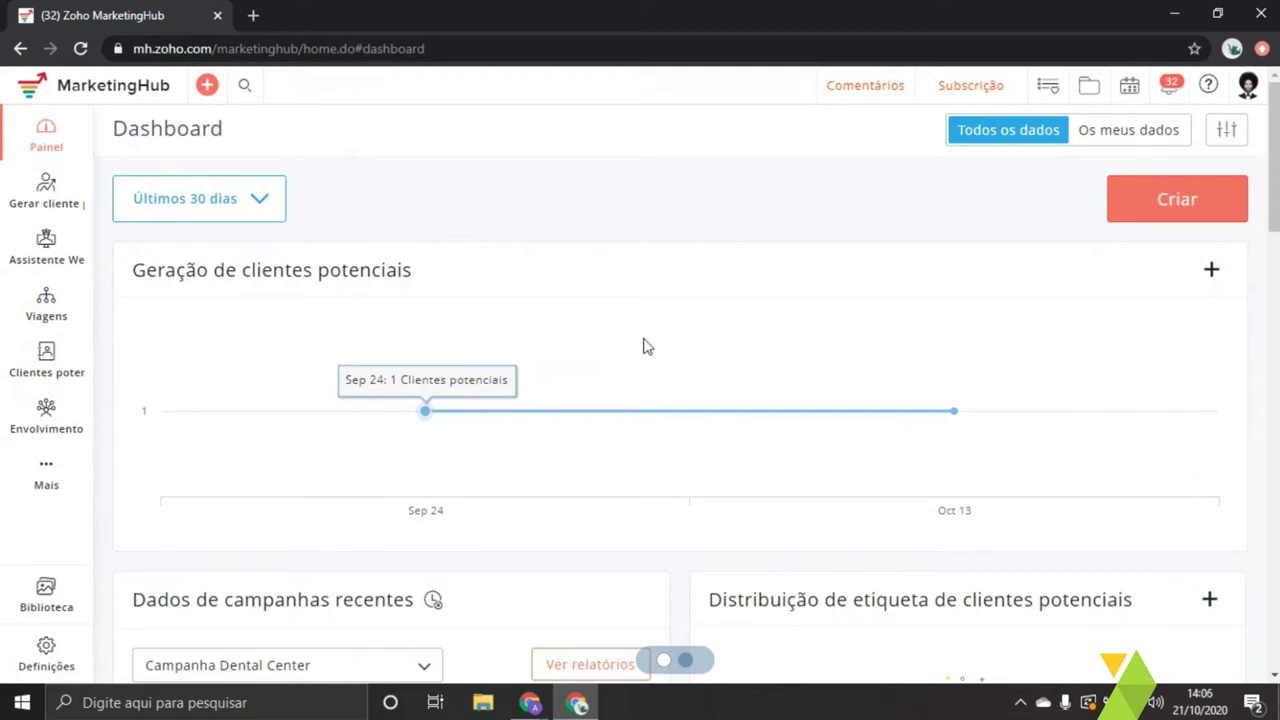
scroll(727, 363, "down", 1)
scroll(727, 363, "down", 2)
scroll(737, 366, "up", 1)
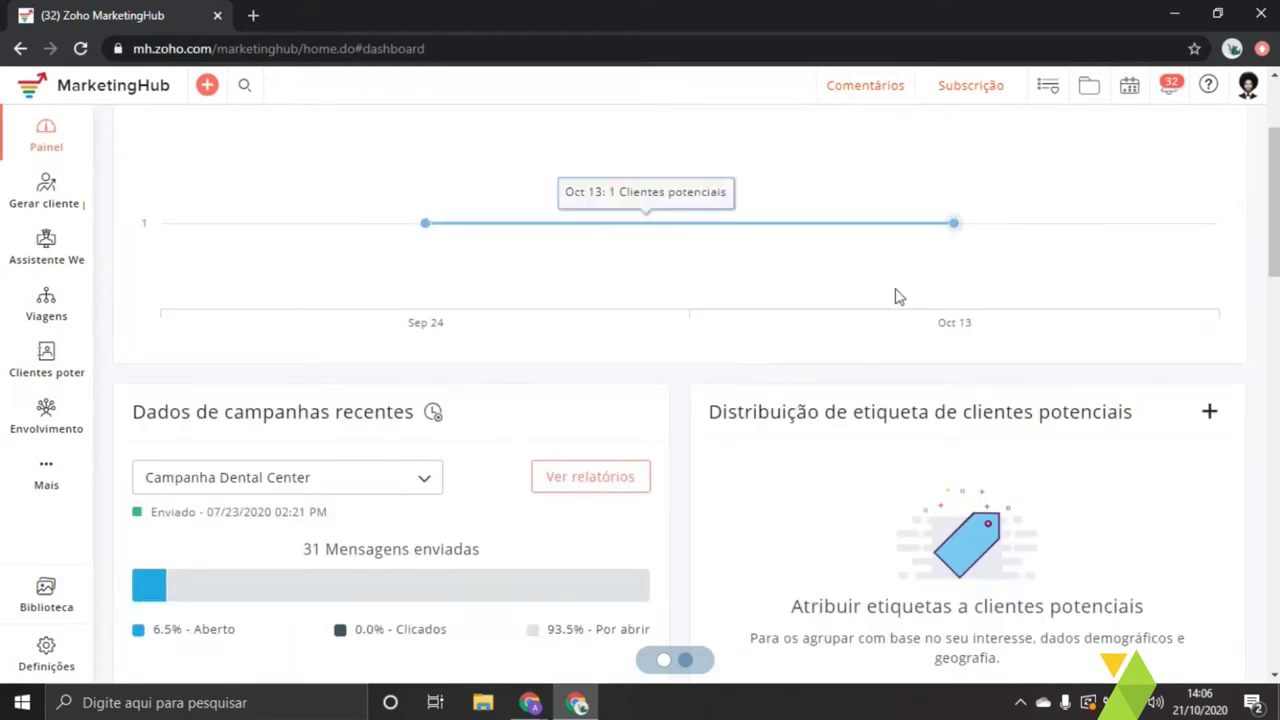
scroll(697, 421, "down", 1)
scroll(714, 411, "down", 1)
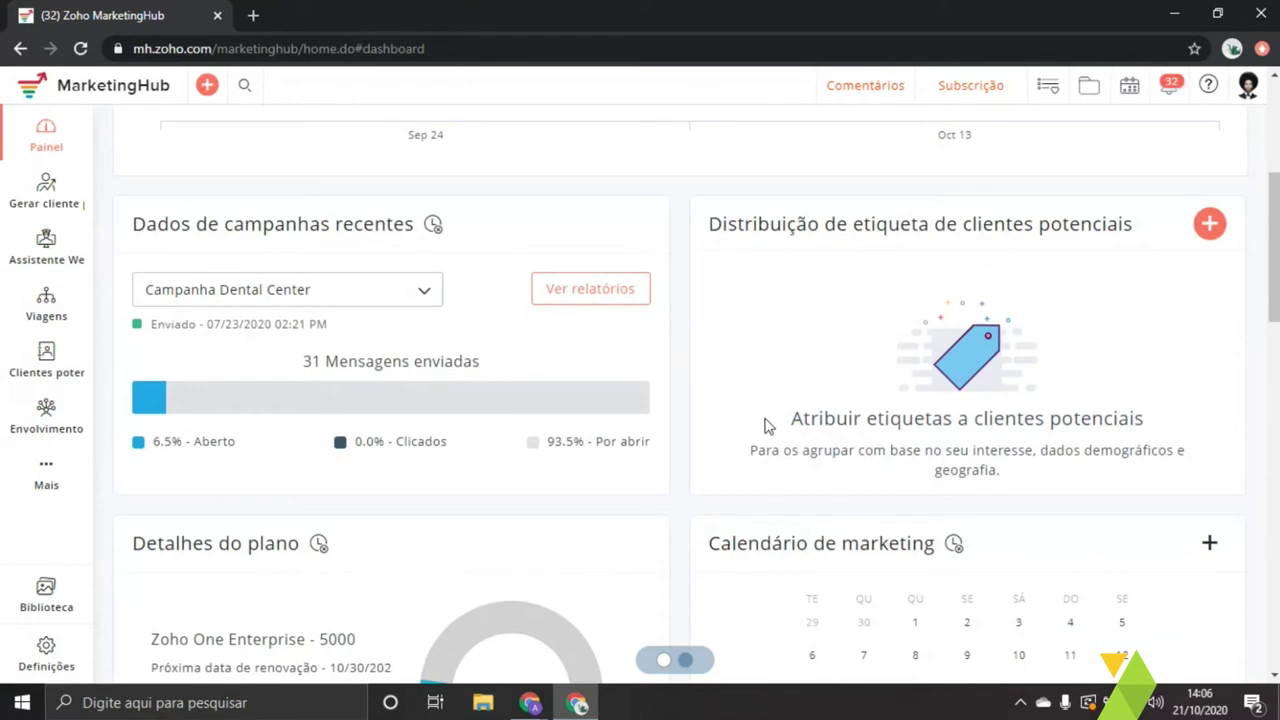
scroll(738, 392, "down", 1)
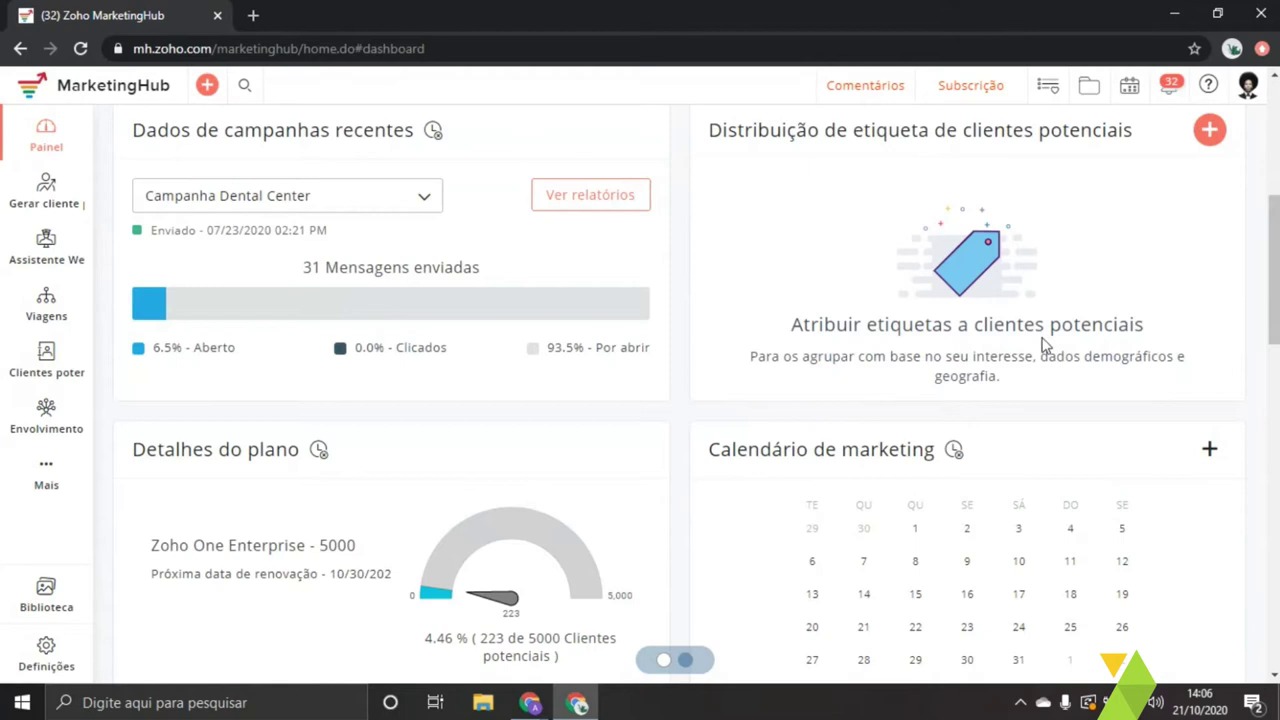
scroll(1030, 392, "down", 2)
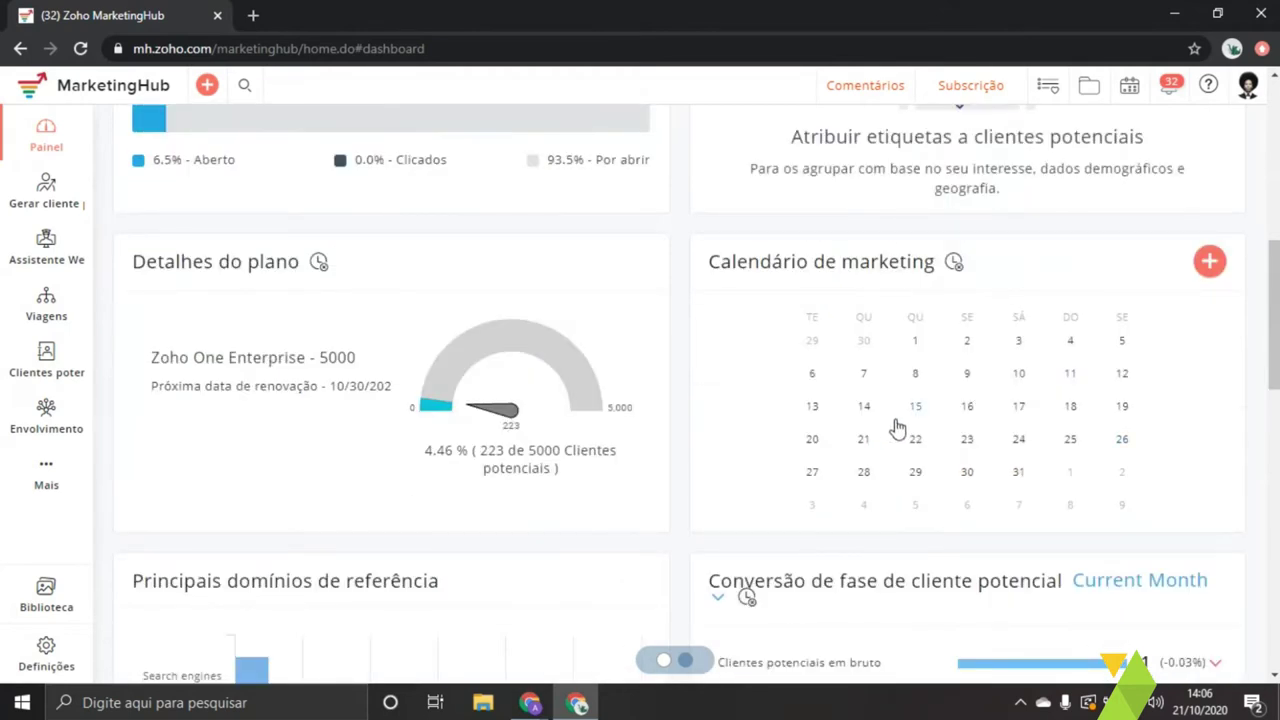
scroll(900, 428, "down", 2)
scroll(787, 421, "down", 2)
scroll(785, 435, "down", 5)
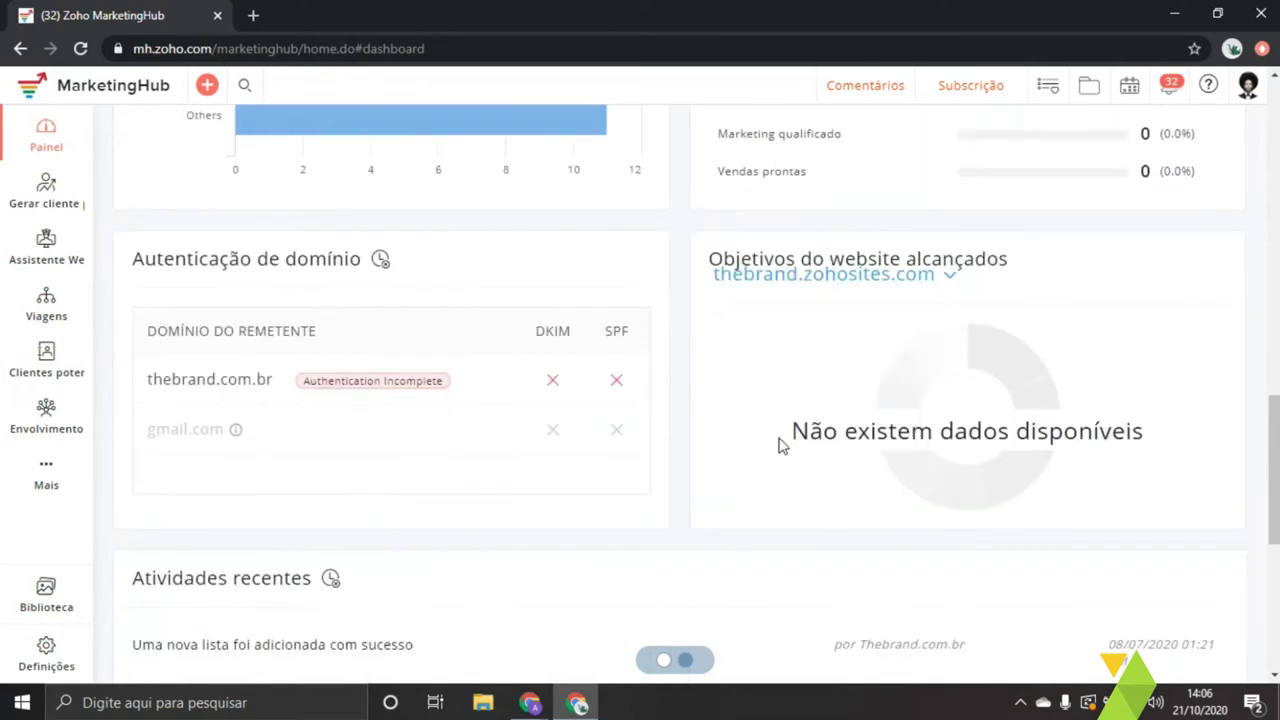
scroll(786, 451, "down", 2)
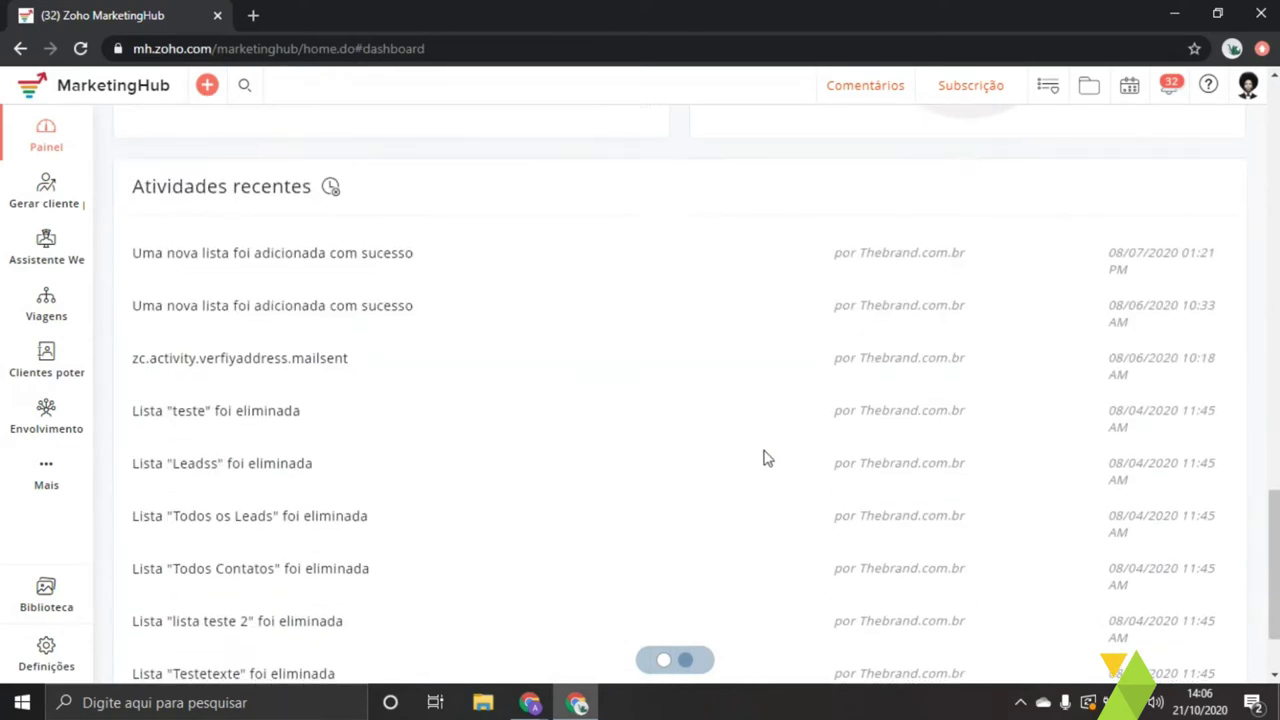
scroll(763, 454, "up", 5)
scroll(858, 500, "up", 15)
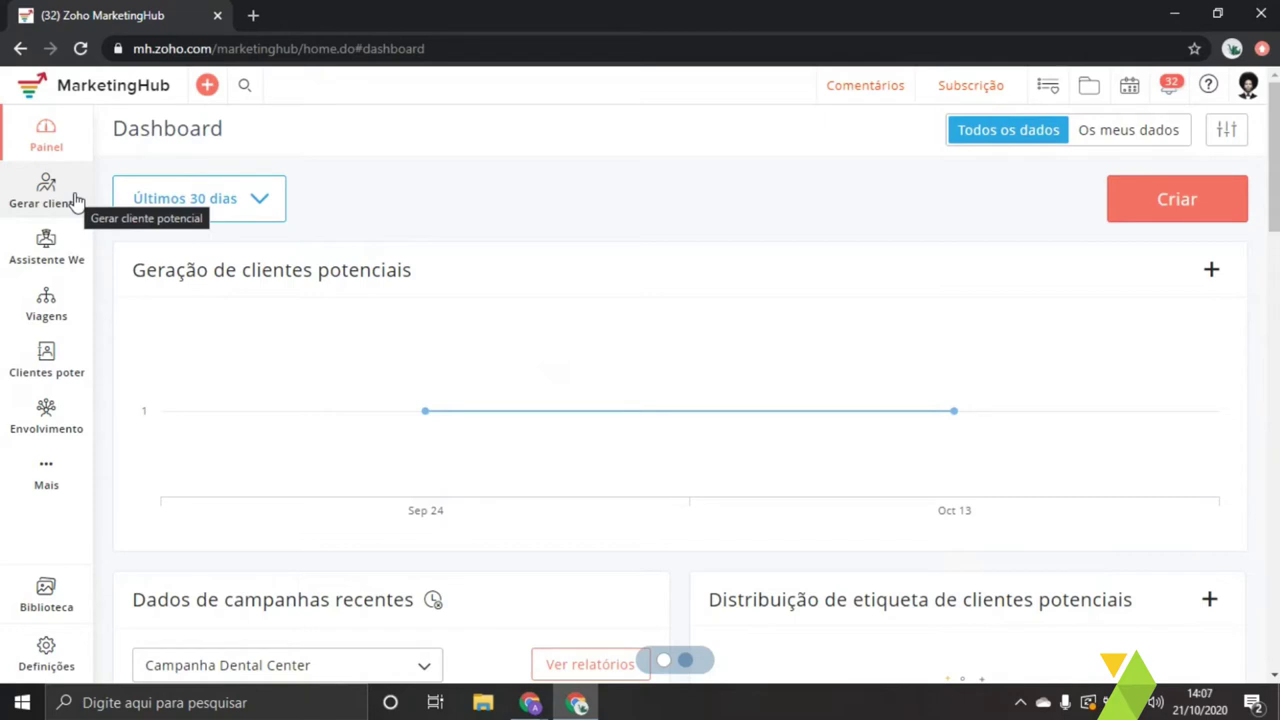
- Open the Origens de cliente potencial summary in the lead generation section and highlight its page title
left_click(76, 200)
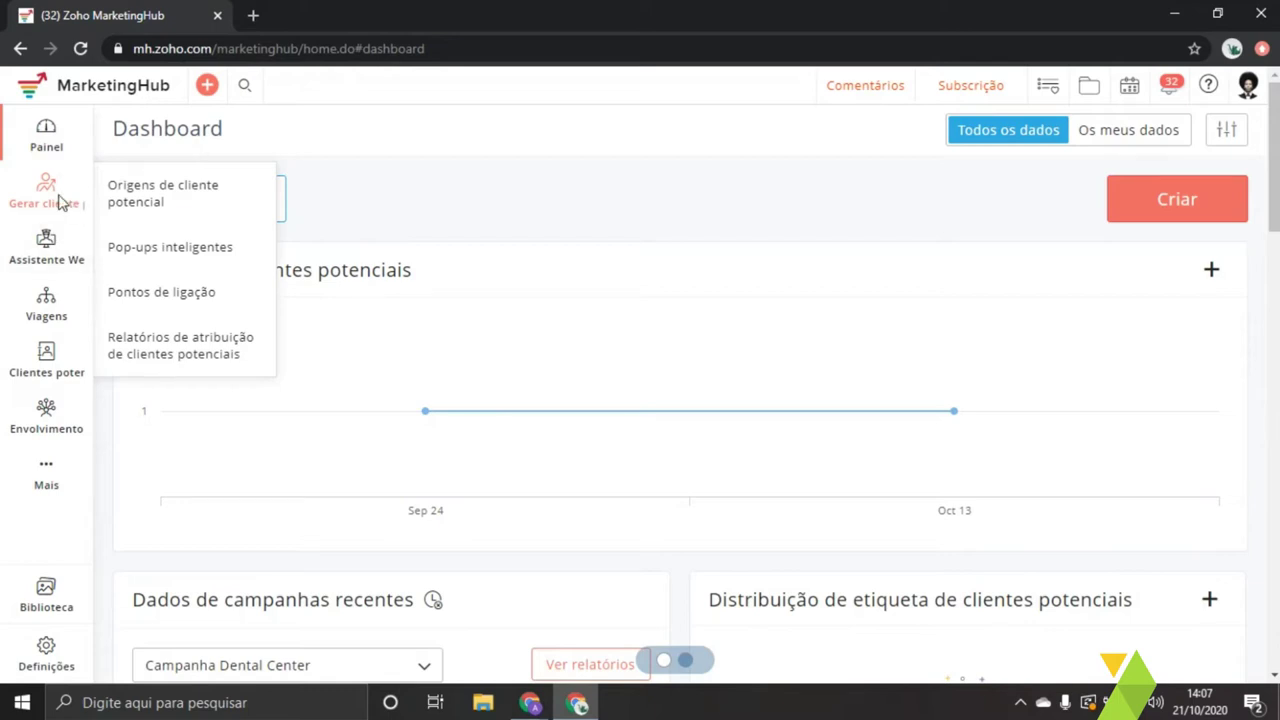
left_click(210, 206)
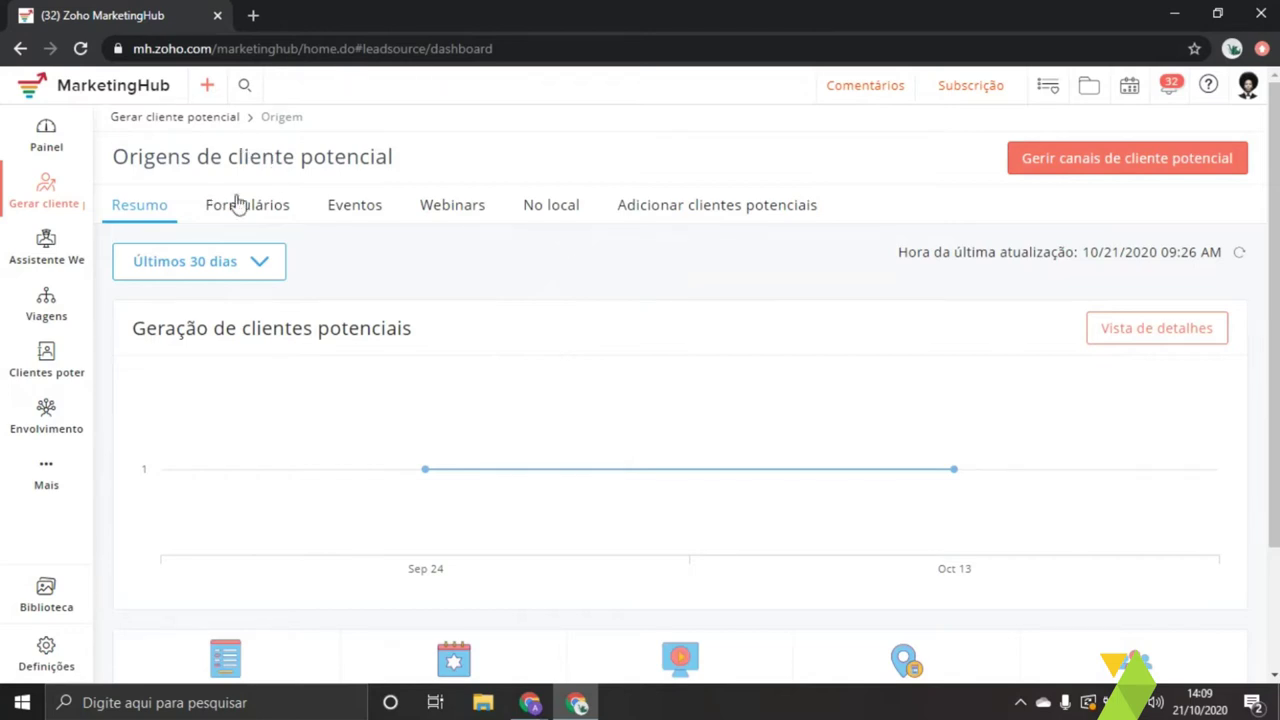
left_click_drag(111, 157, 394, 156)
triple_click(394, 156)
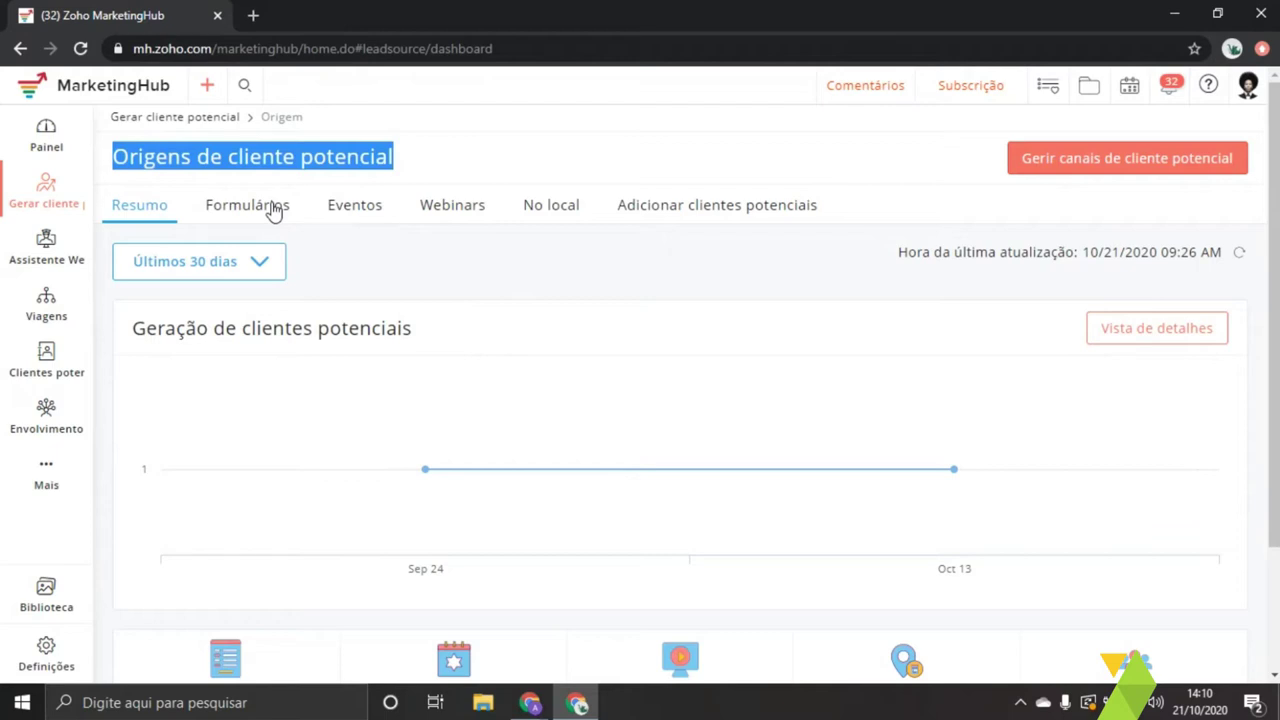
- Open the Exemplo form, examine its pop-up preview, display settings, pages and response options, and return to the form list
left_click(271, 209)
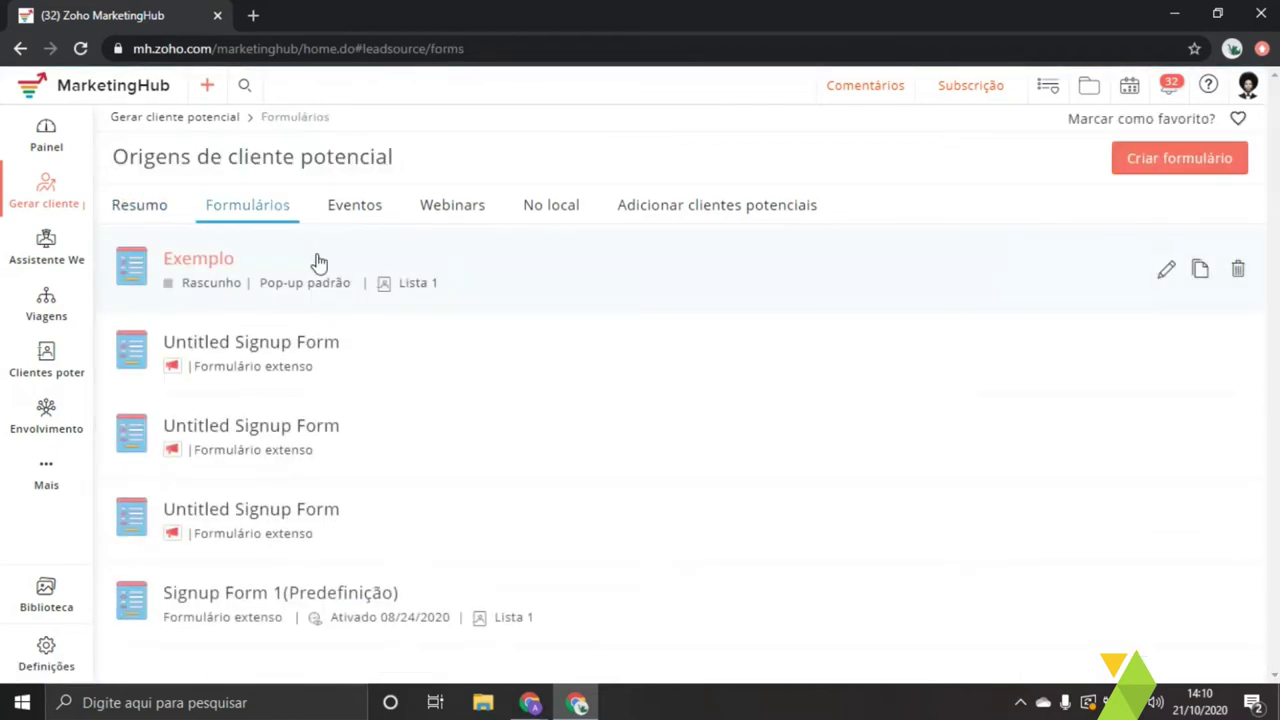
left_click(218, 266)
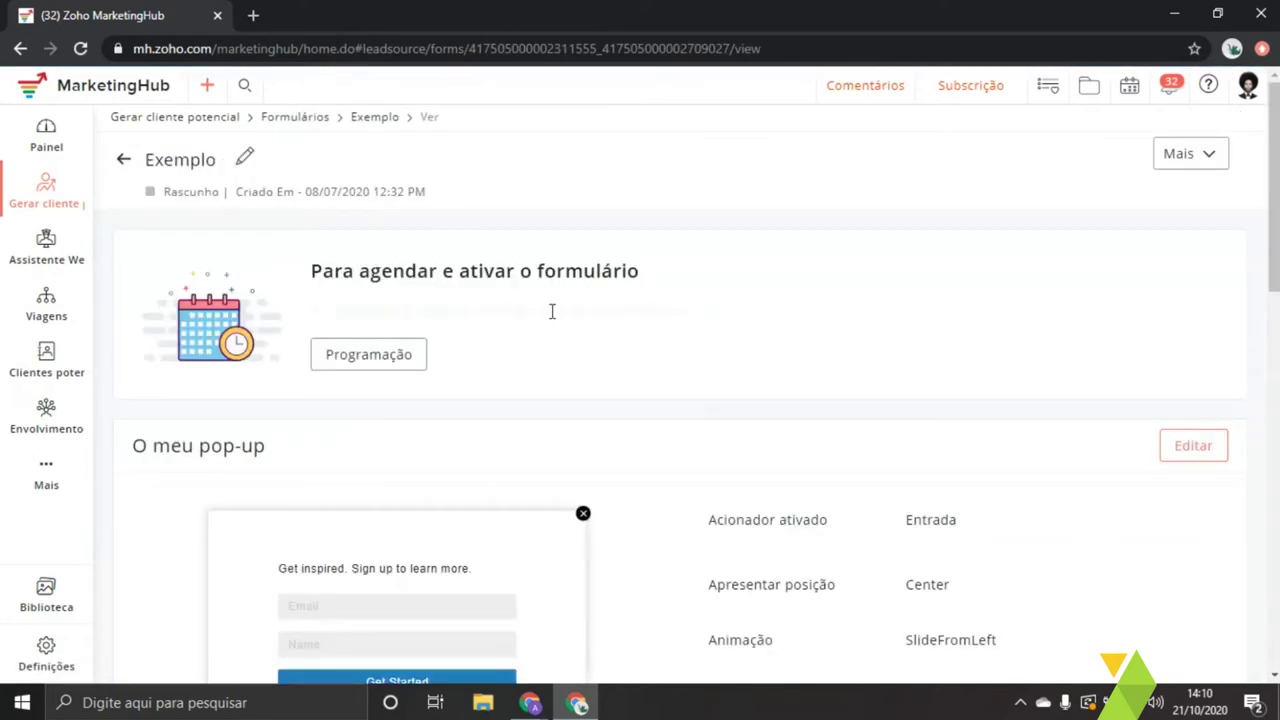
scroll(600, 432, "down", 2)
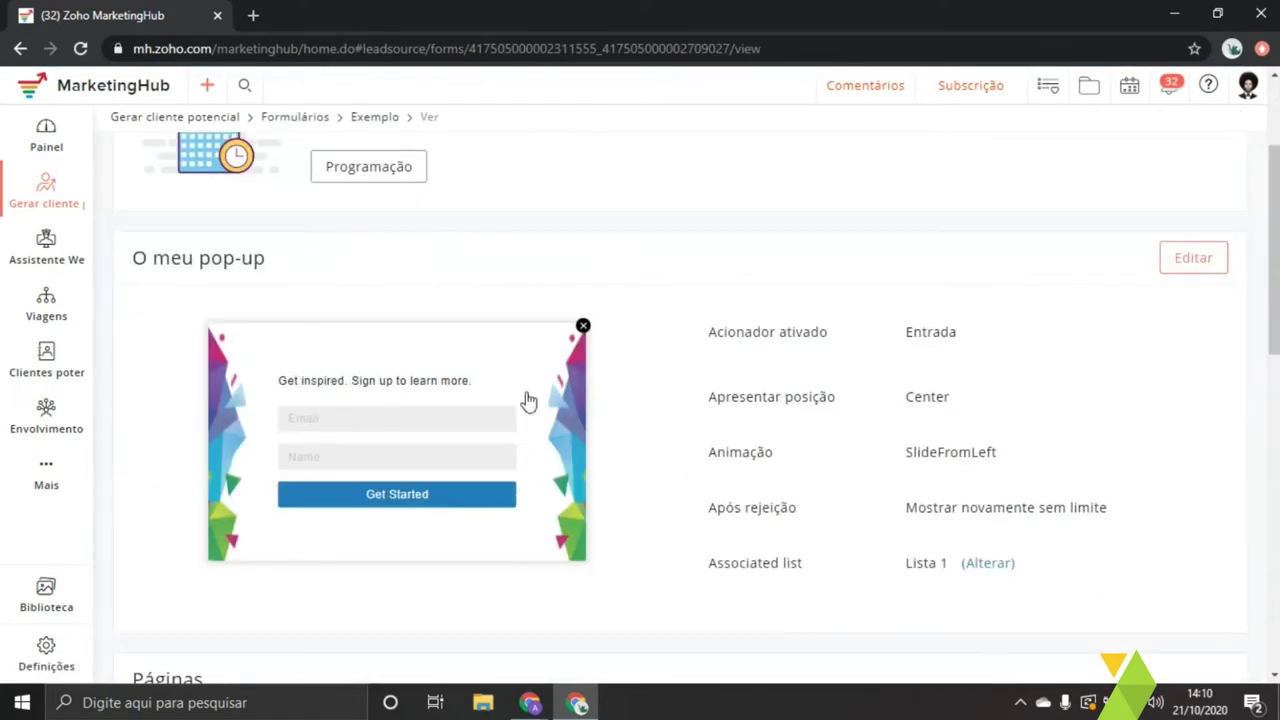
scroll(530, 455, "up", 2)
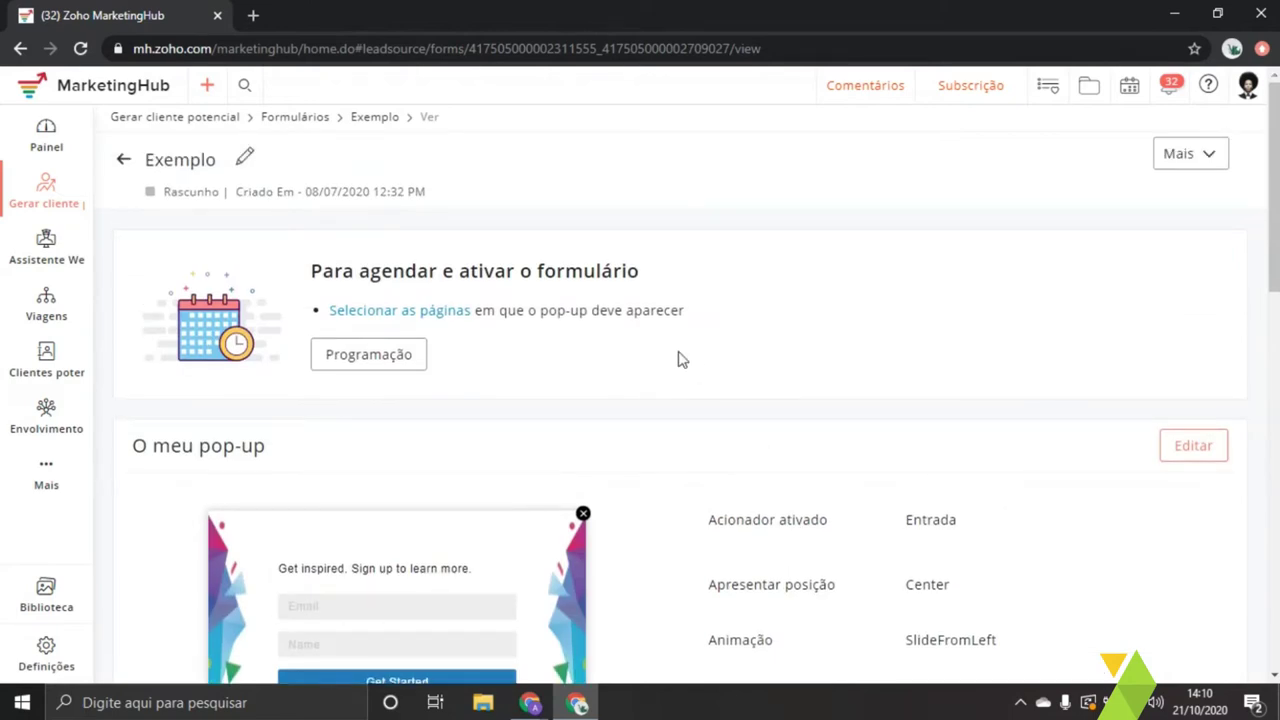
scroll(665, 360, "down", 2)
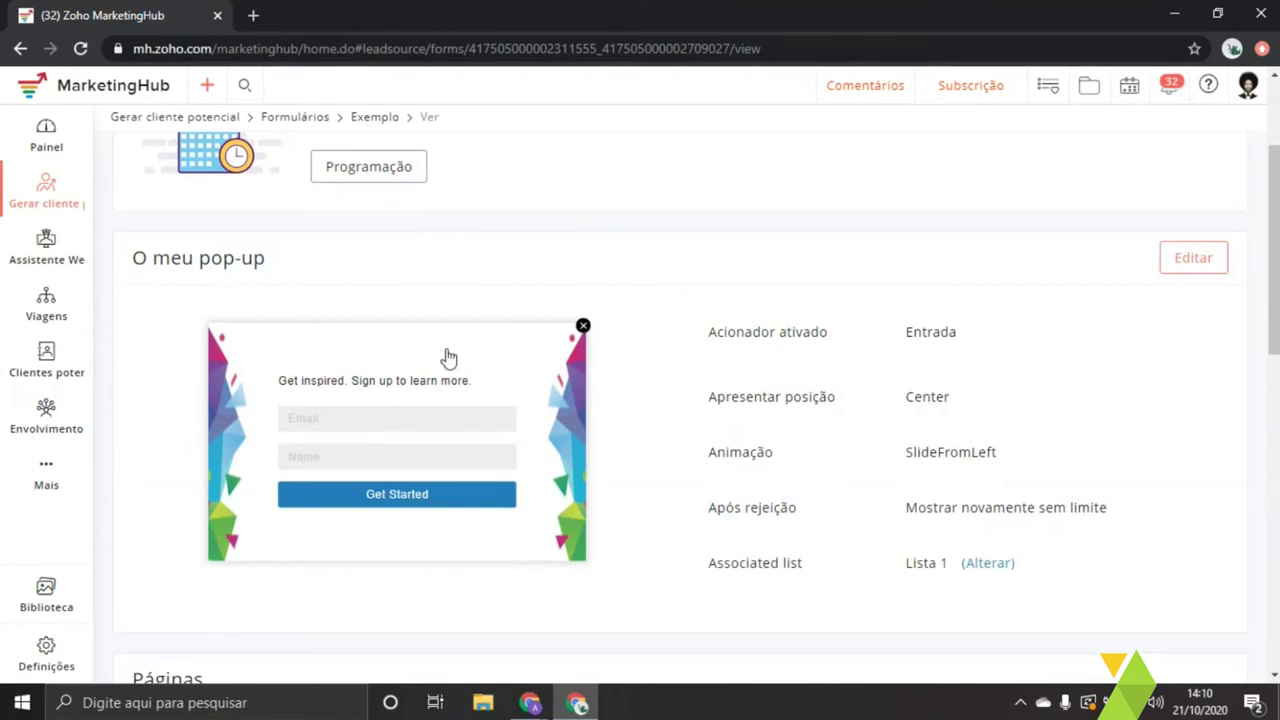
scroll(900, 398, "up", 2)
scroll(712, 400, "down", 2)
scroll(718, 498, "down", 1)
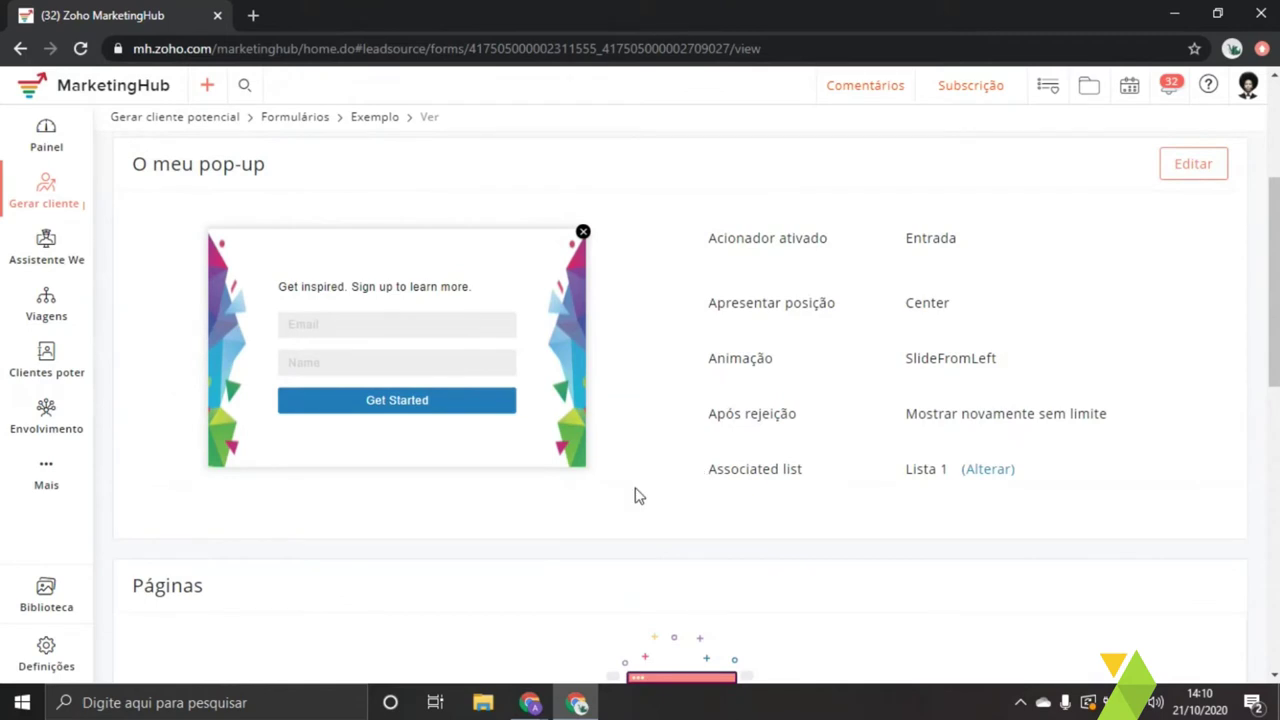
scroll(620, 505, "down", 2)
scroll(580, 500, "down", 2)
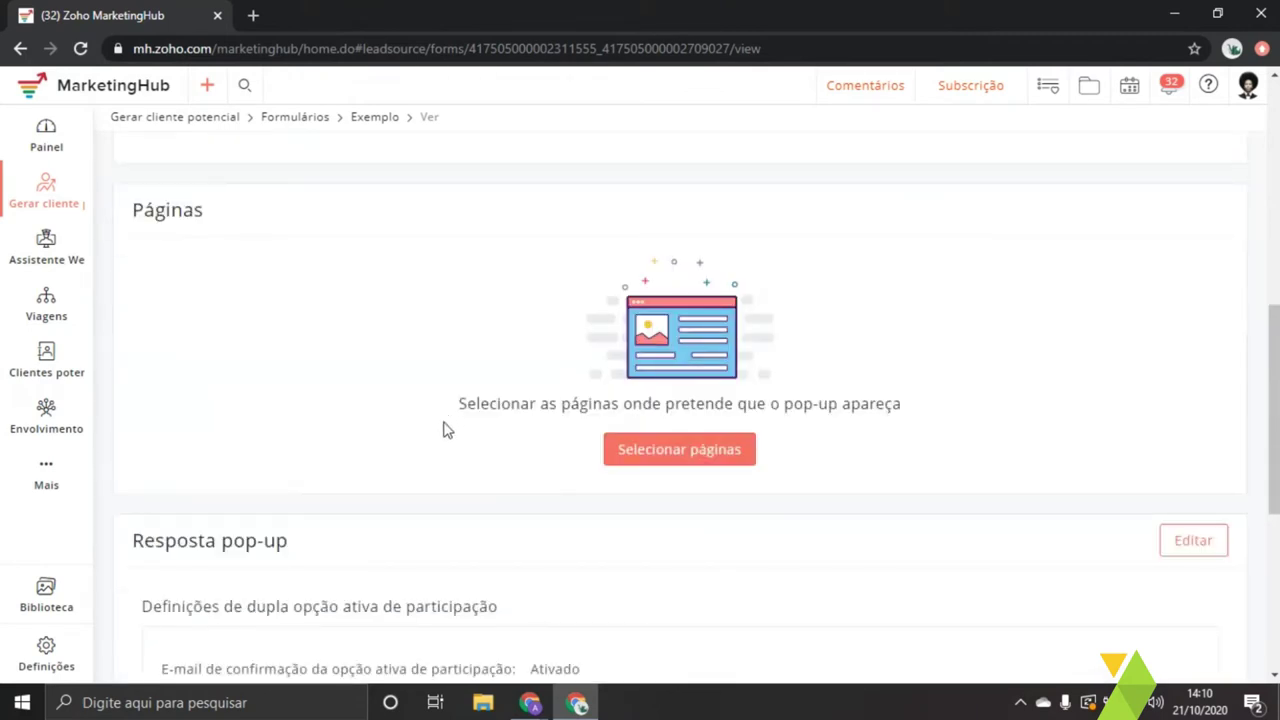
scroll(505, 472, "down", 1)
scroll(505, 472, "down", 2)
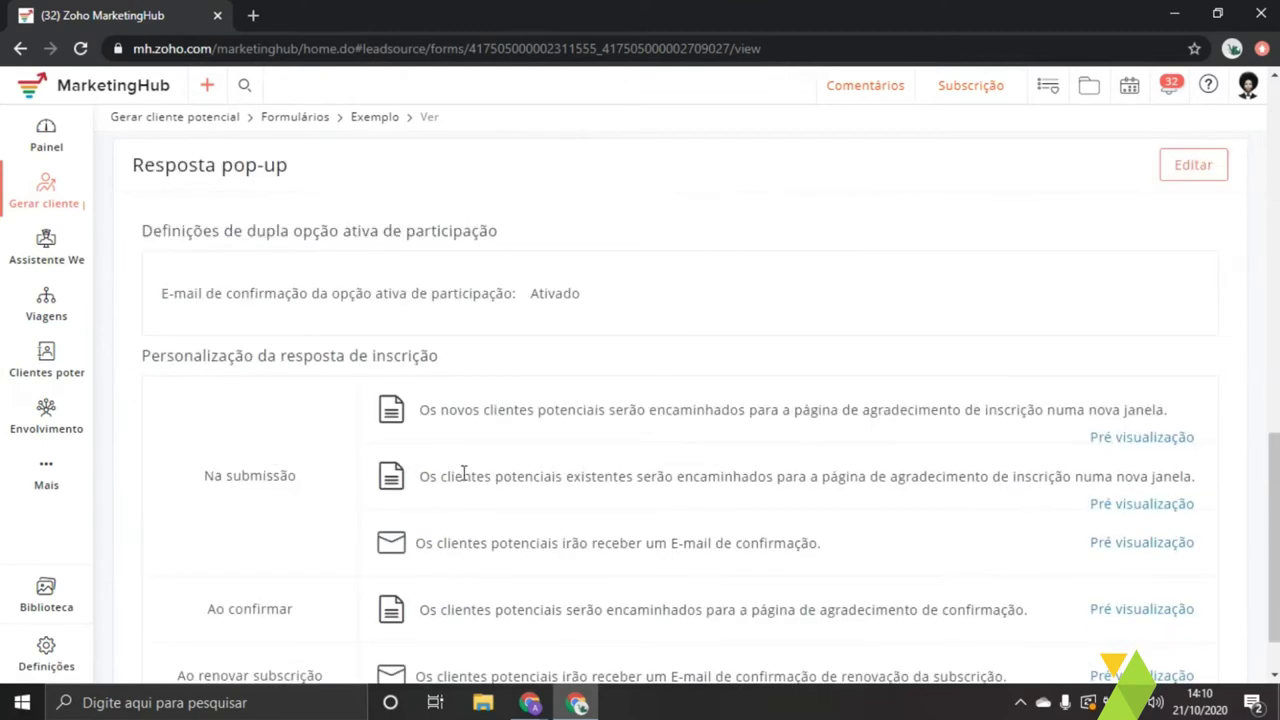
scroll(485, 485, "up", 2)
scroll(490, 490, "up", 6)
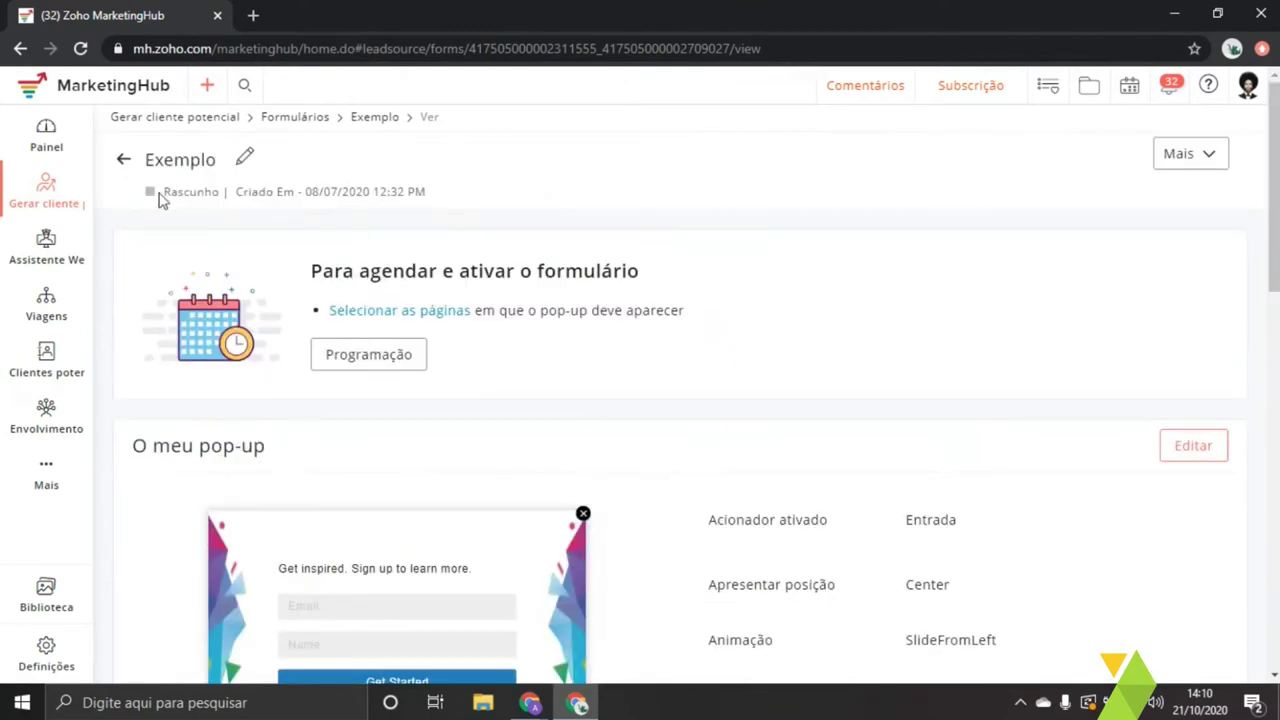
left_click(125, 165)
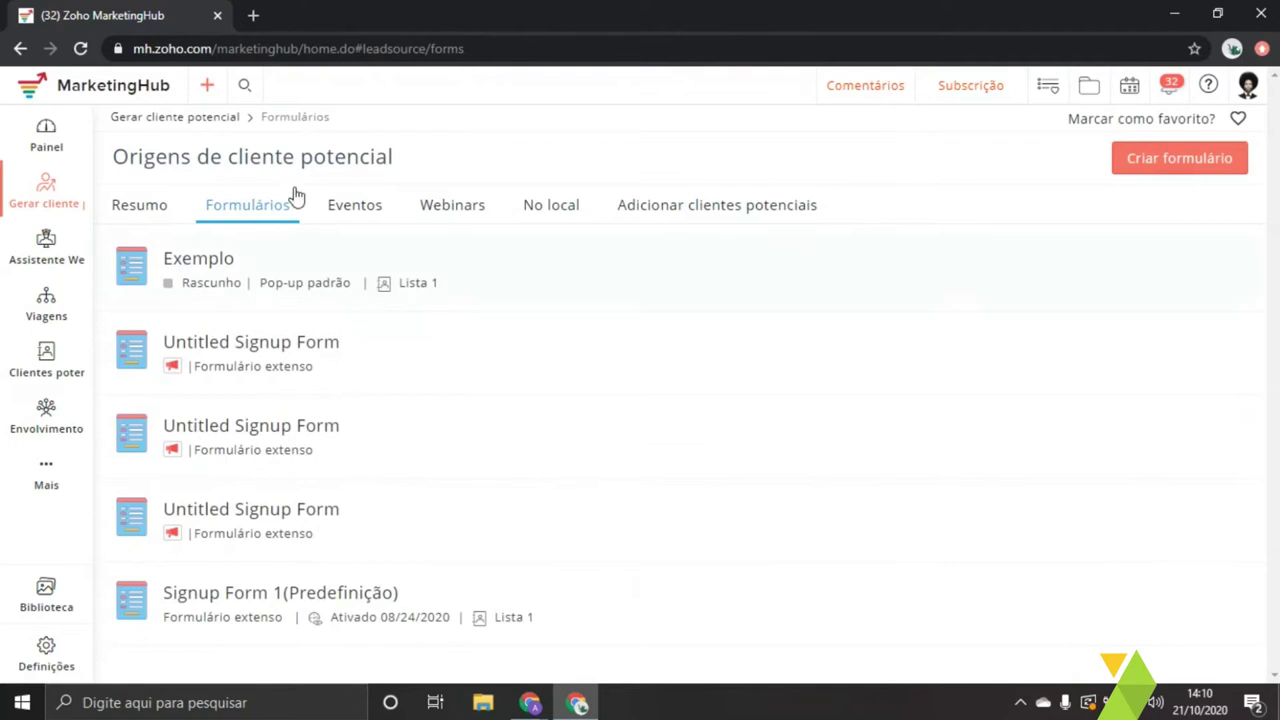
- View the Eventos, Webinars and No local lead sources one after another
left_click(350, 212)
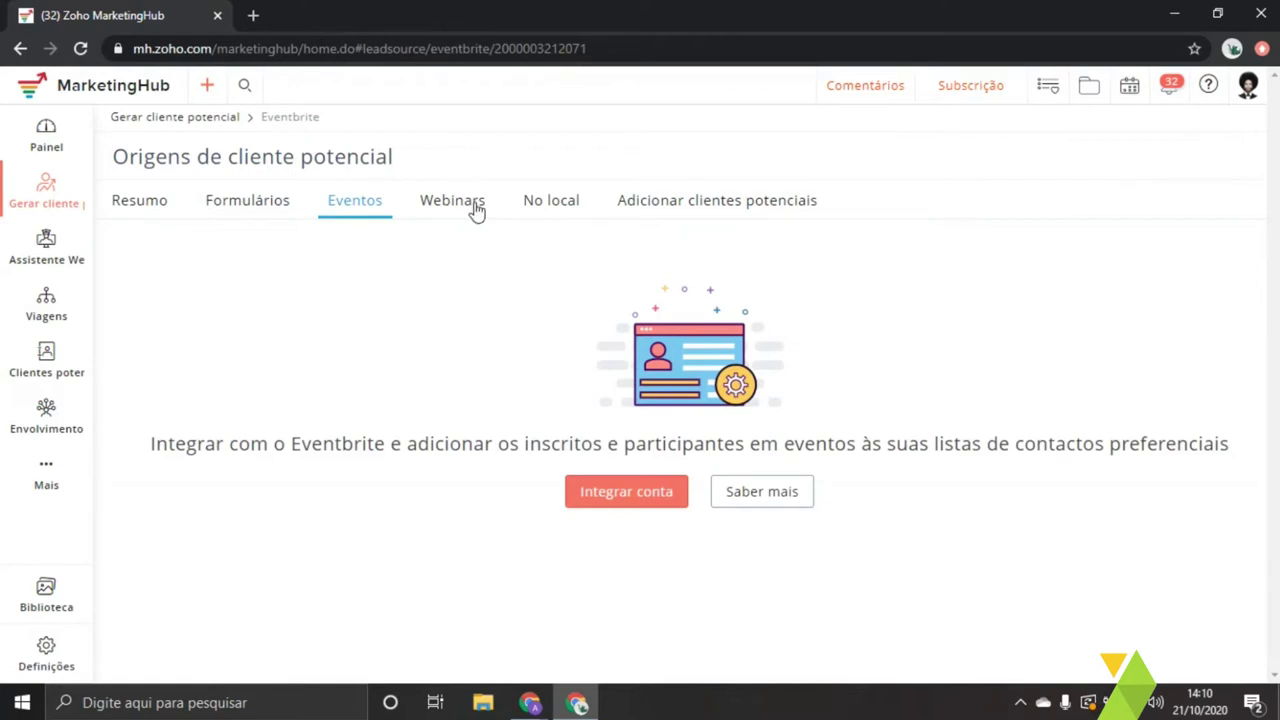
left_click(477, 210)
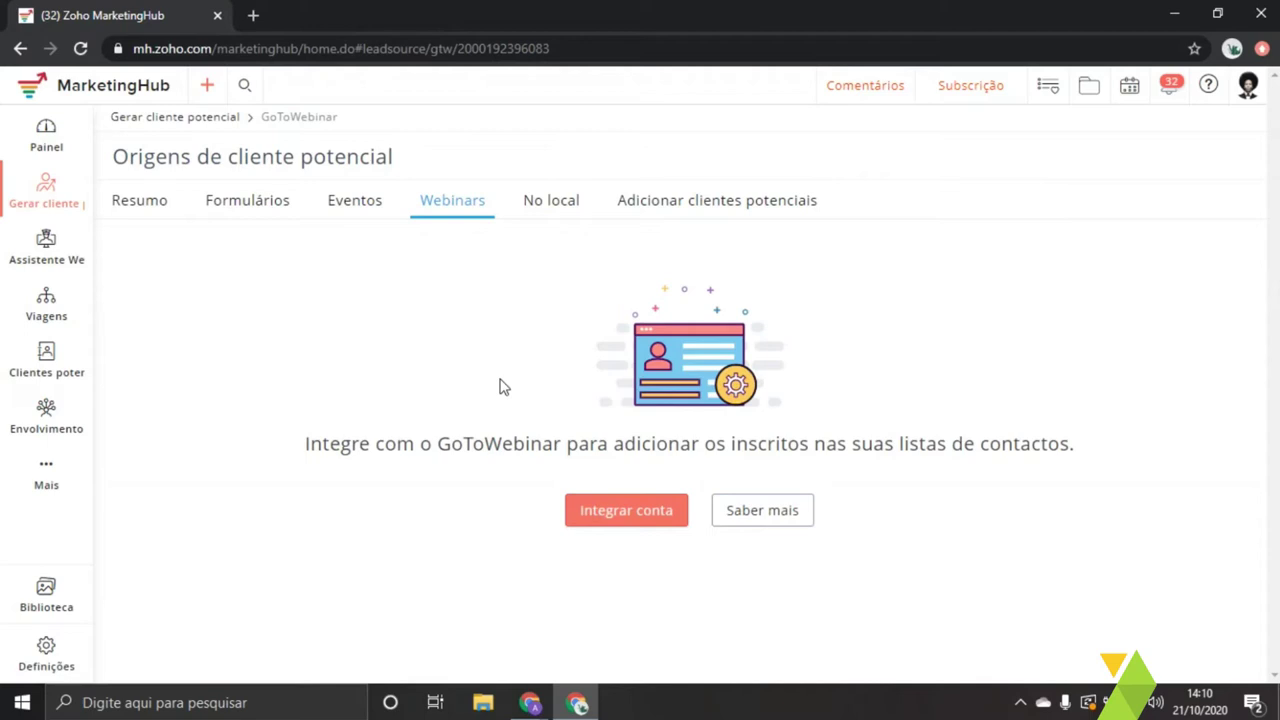
left_click(566, 199)
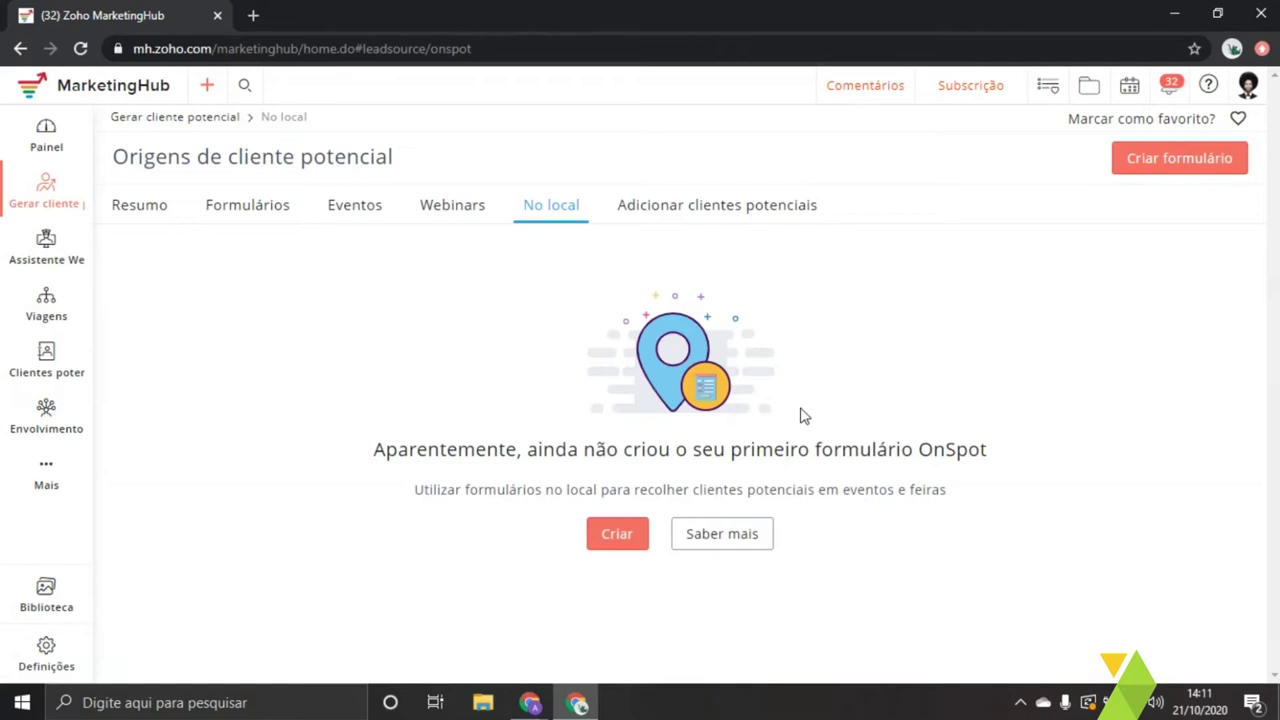
- View the Adicionar clientes potenciais page and inspect its options for adding leads manually, importing them and synchronizing them
left_click(682, 214)
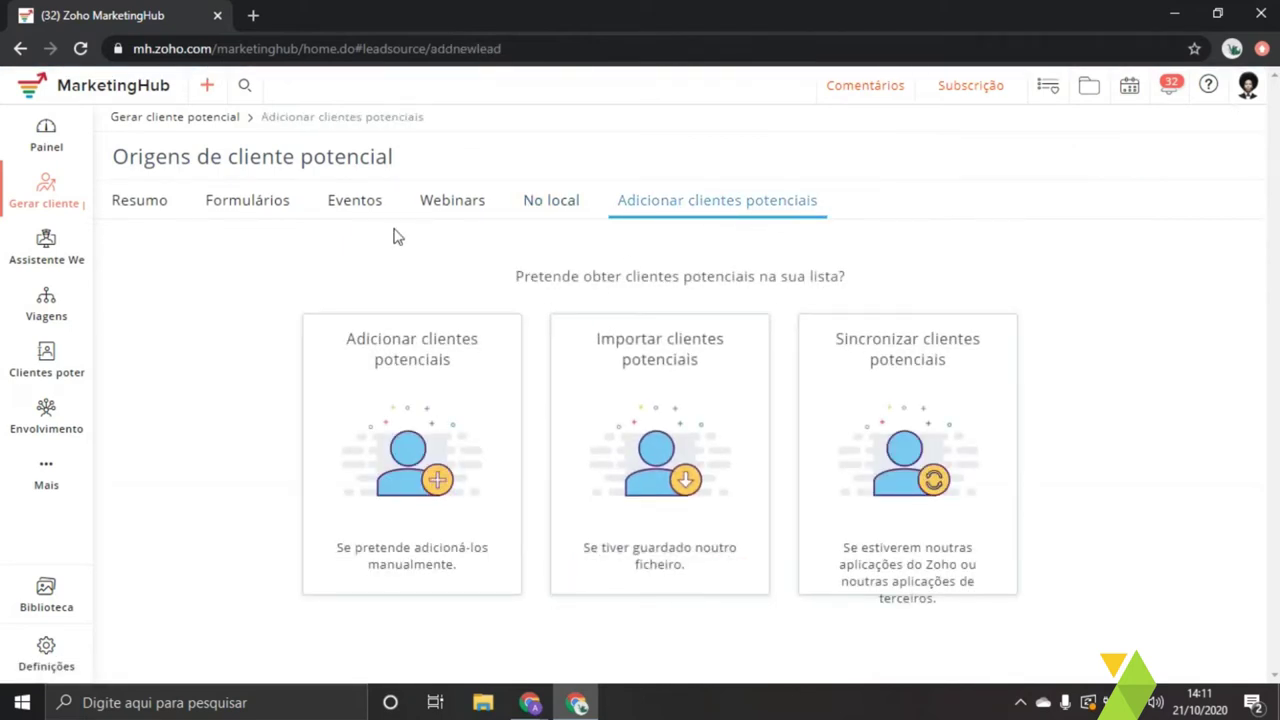
mouse_move(380, 388)
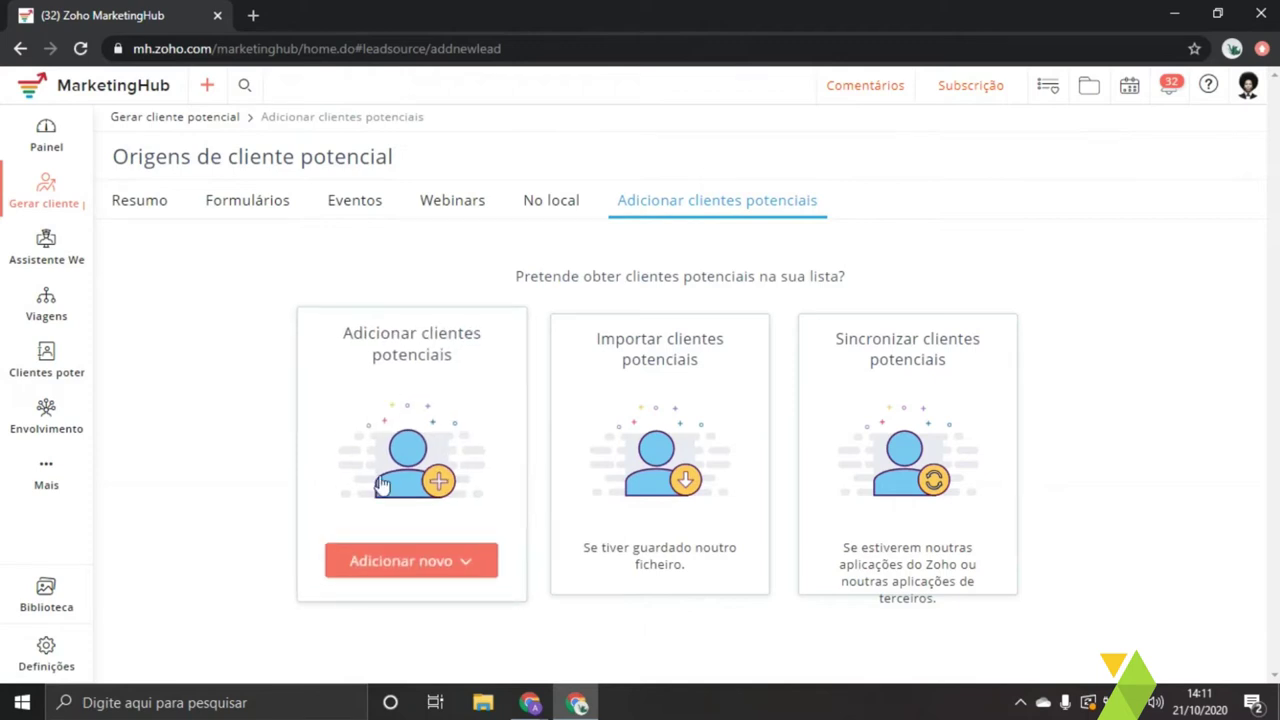
left_click(455, 563)
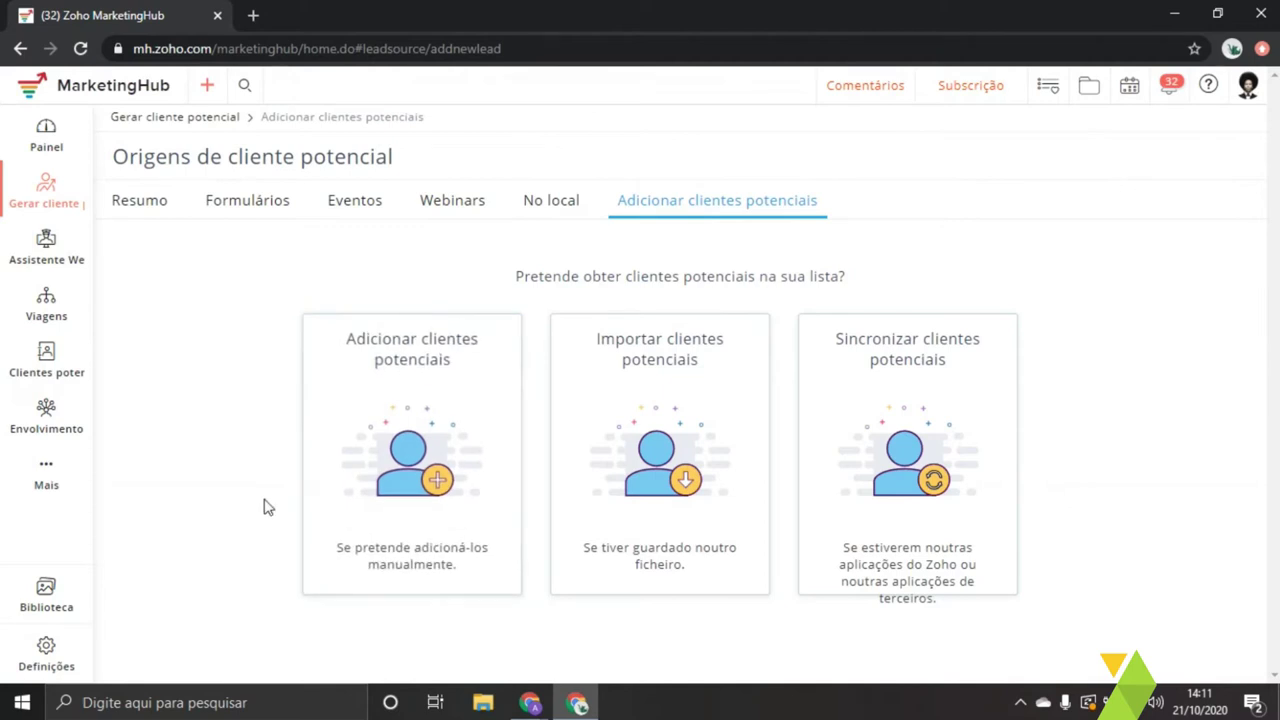
left_click(434, 563)
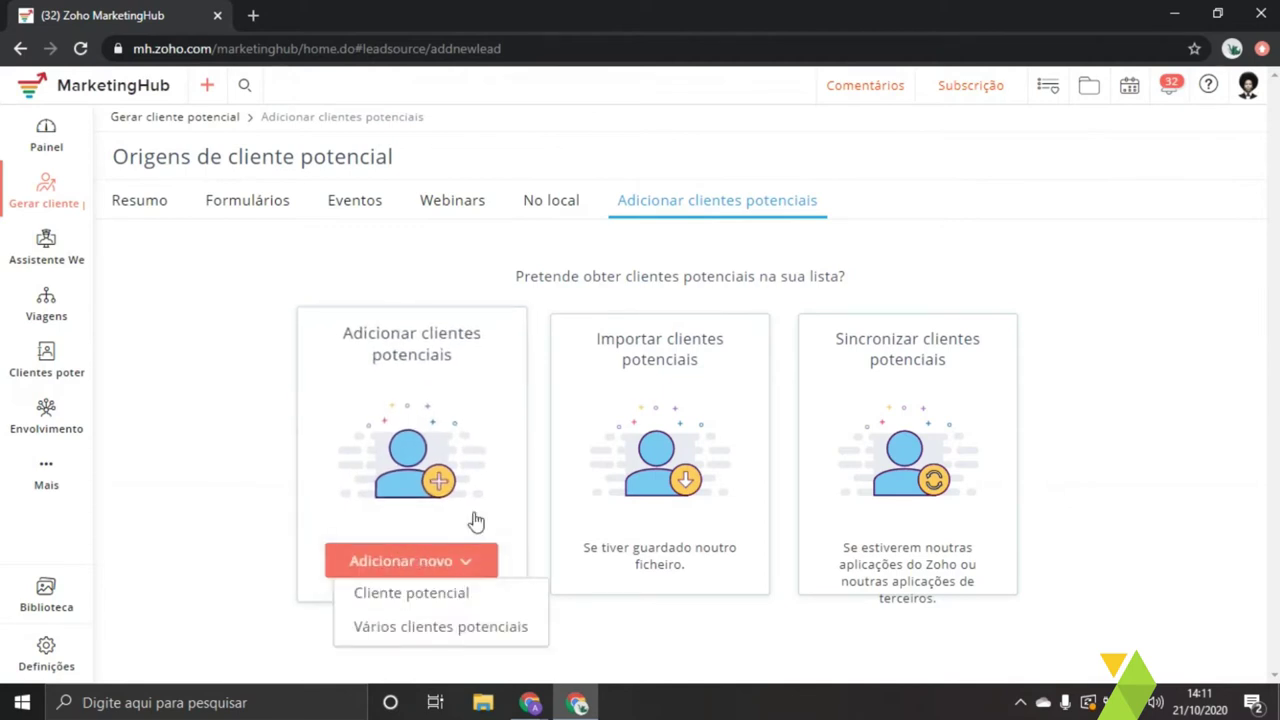
mouse_move(620, 328)
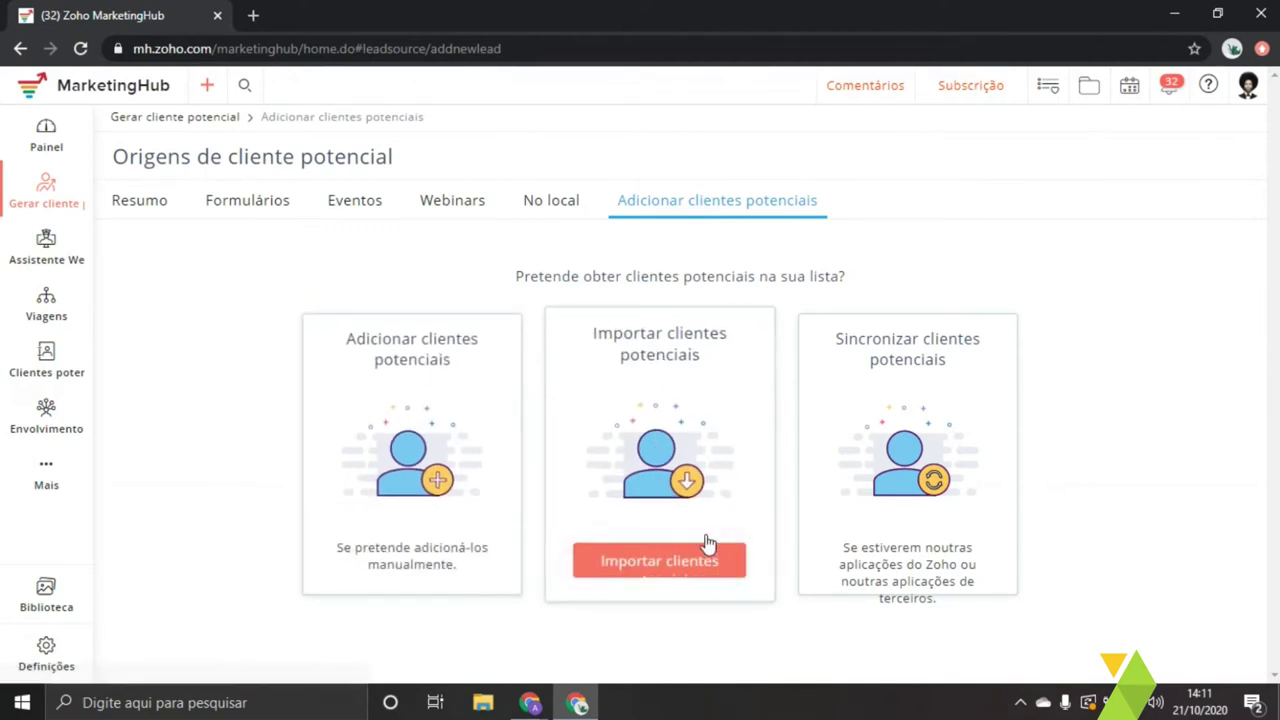
mouse_move(851, 337)
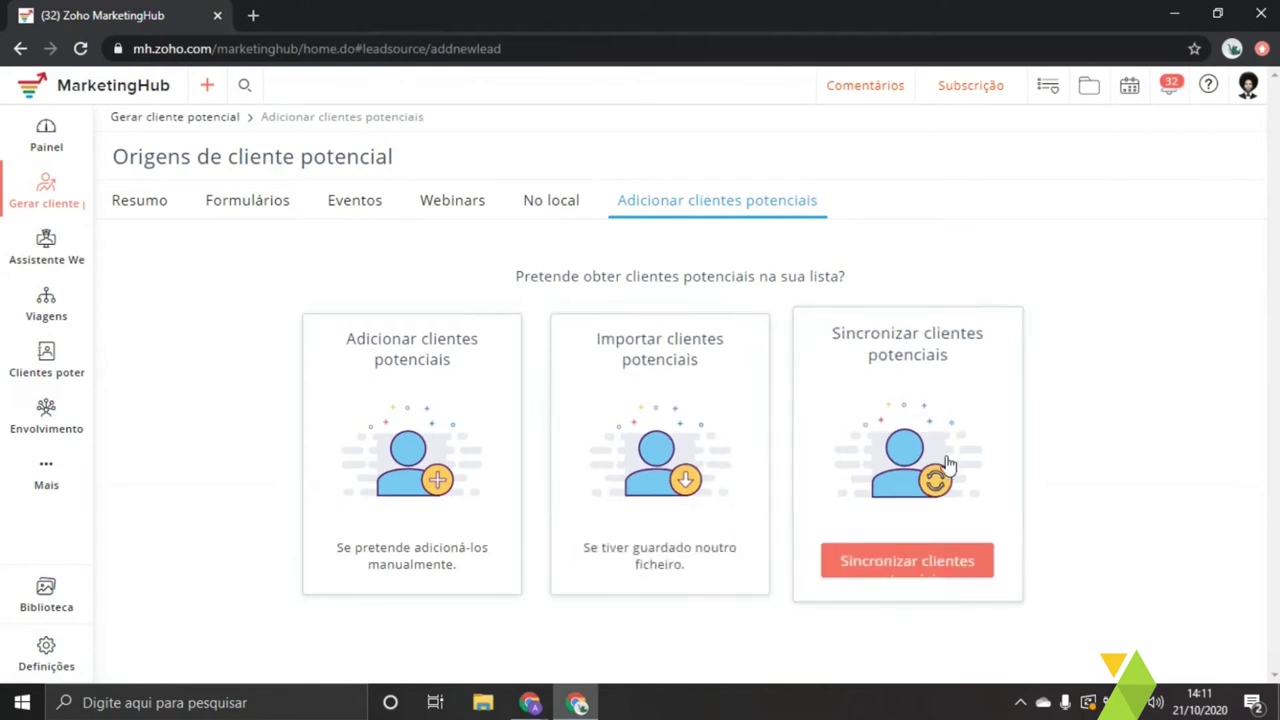
- Open lead synchronization, look over the available services, and return to the Origens de cliente potencial summary
left_click(968, 572)
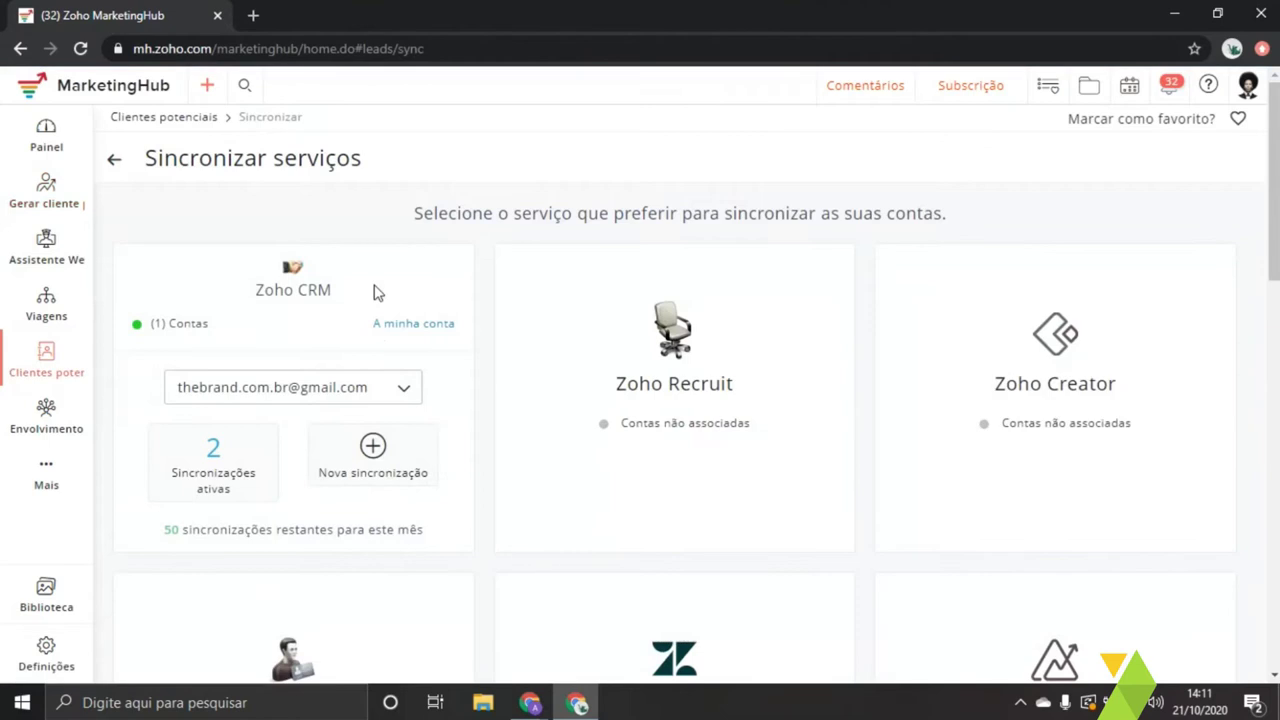
mouse_move(753, 254)
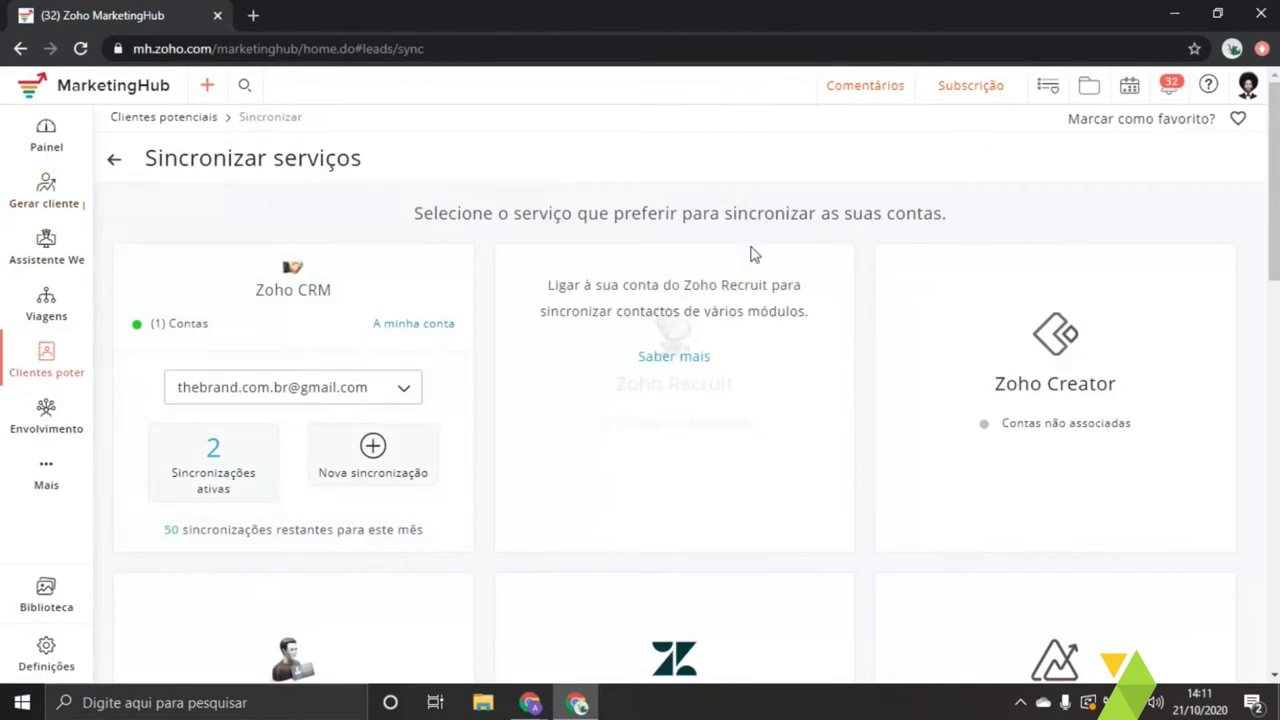
scroll(778, 306, "down", 3)
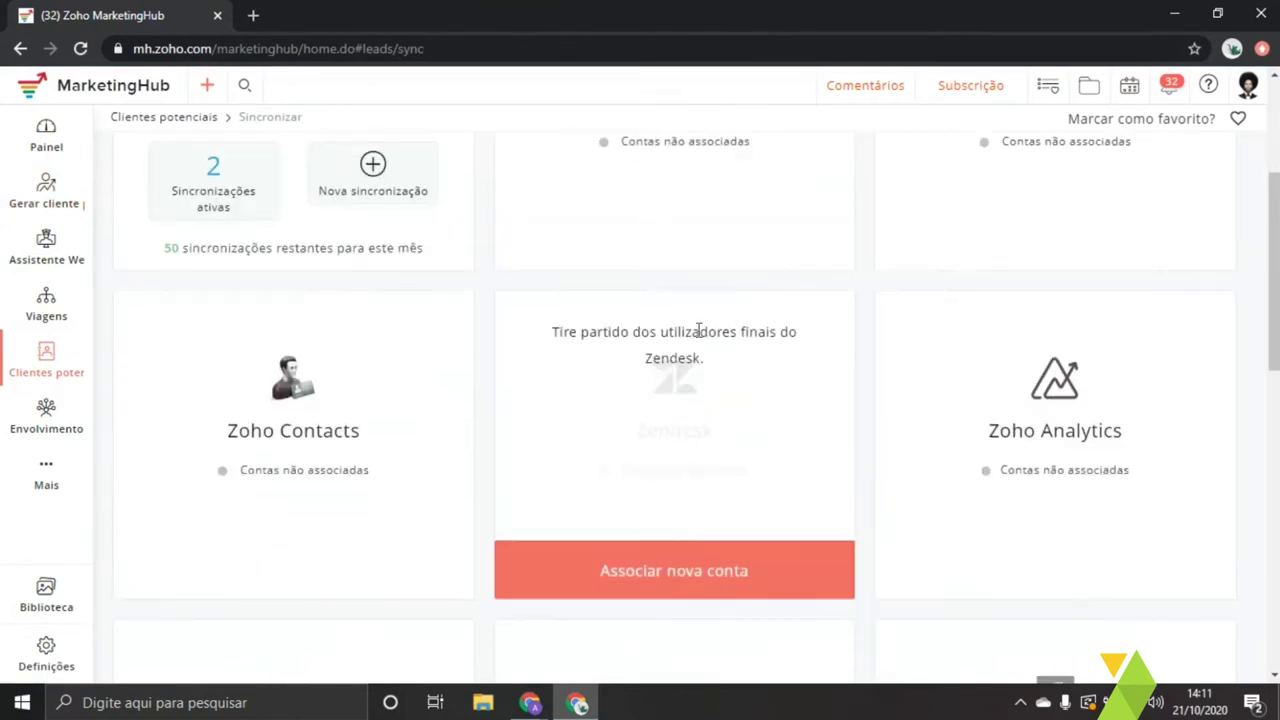
scroll(469, 411, "up", 3)
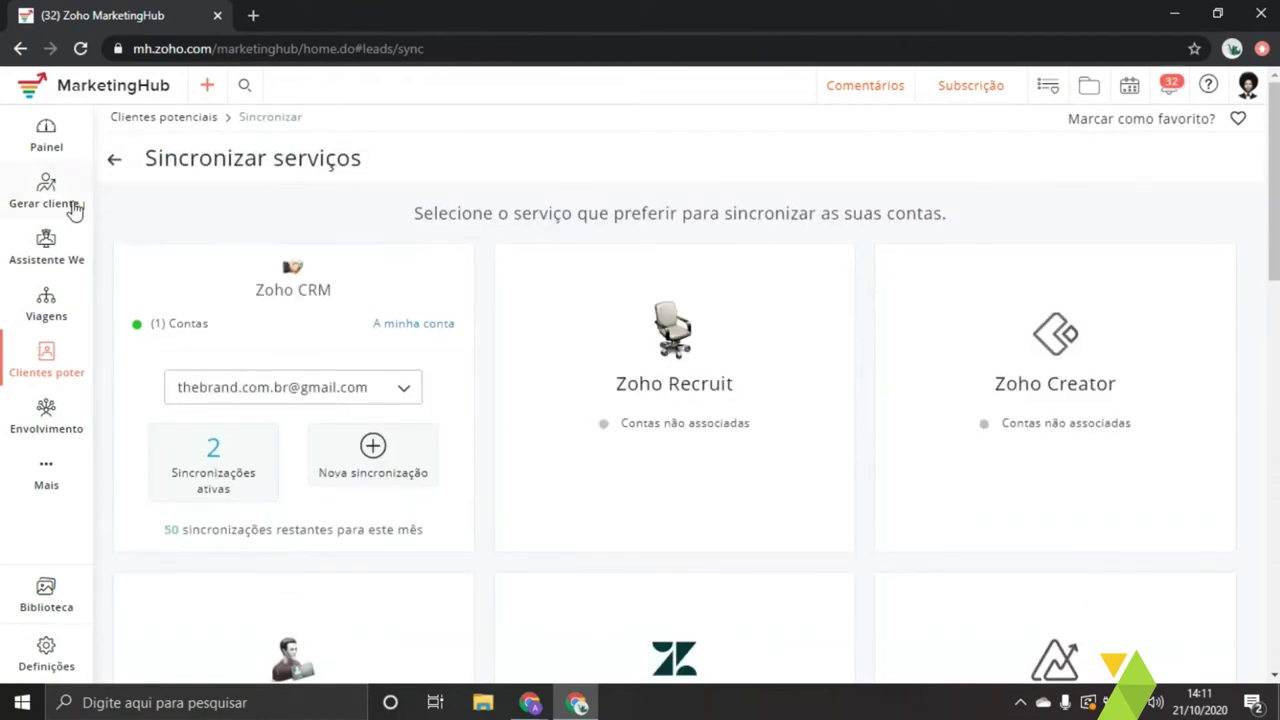
mouse_move(75, 205)
left_click(195, 215)
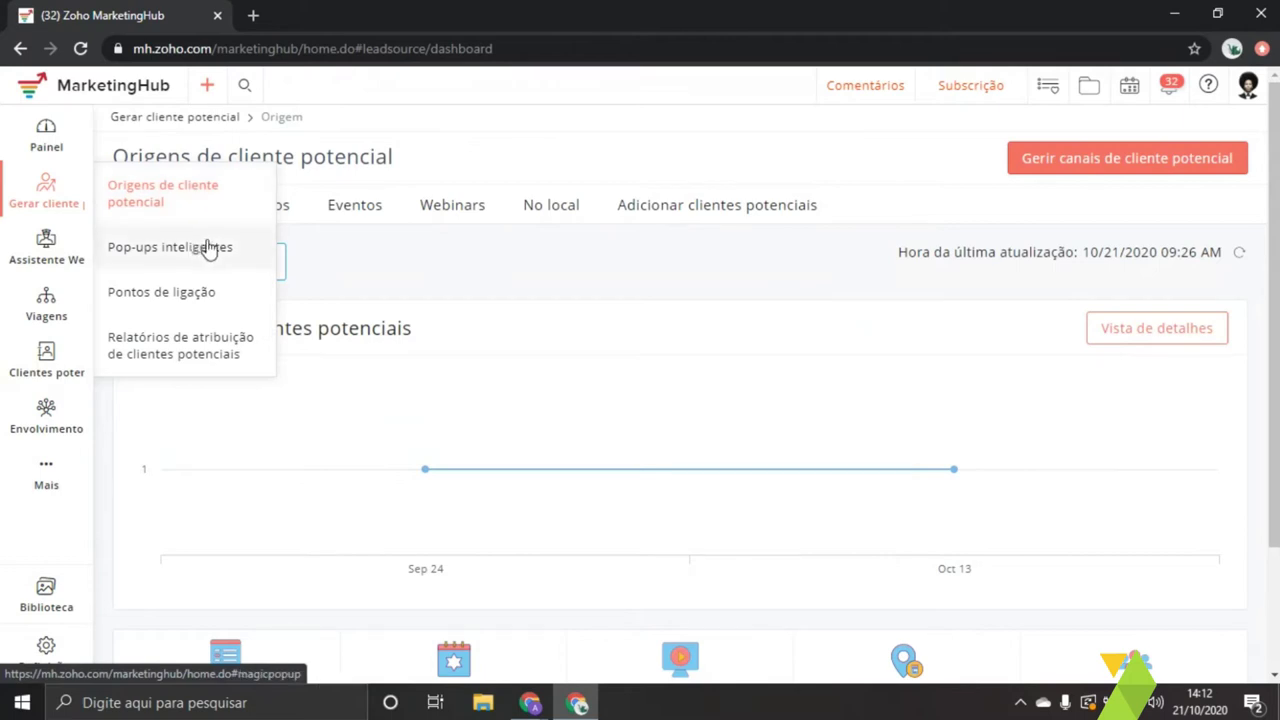
- Open the Pop-ups inteligentes list and view the details of the Exemplo pop-up
left_click(178, 250)
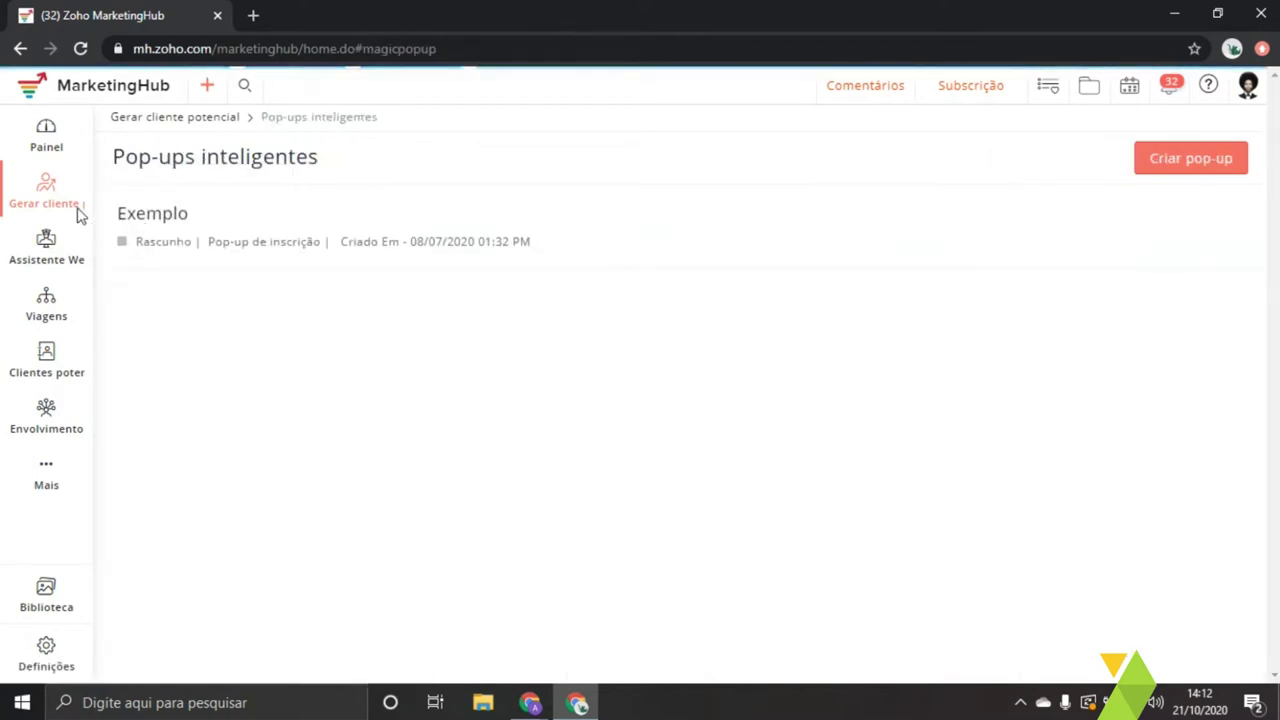
left_click(155, 214)
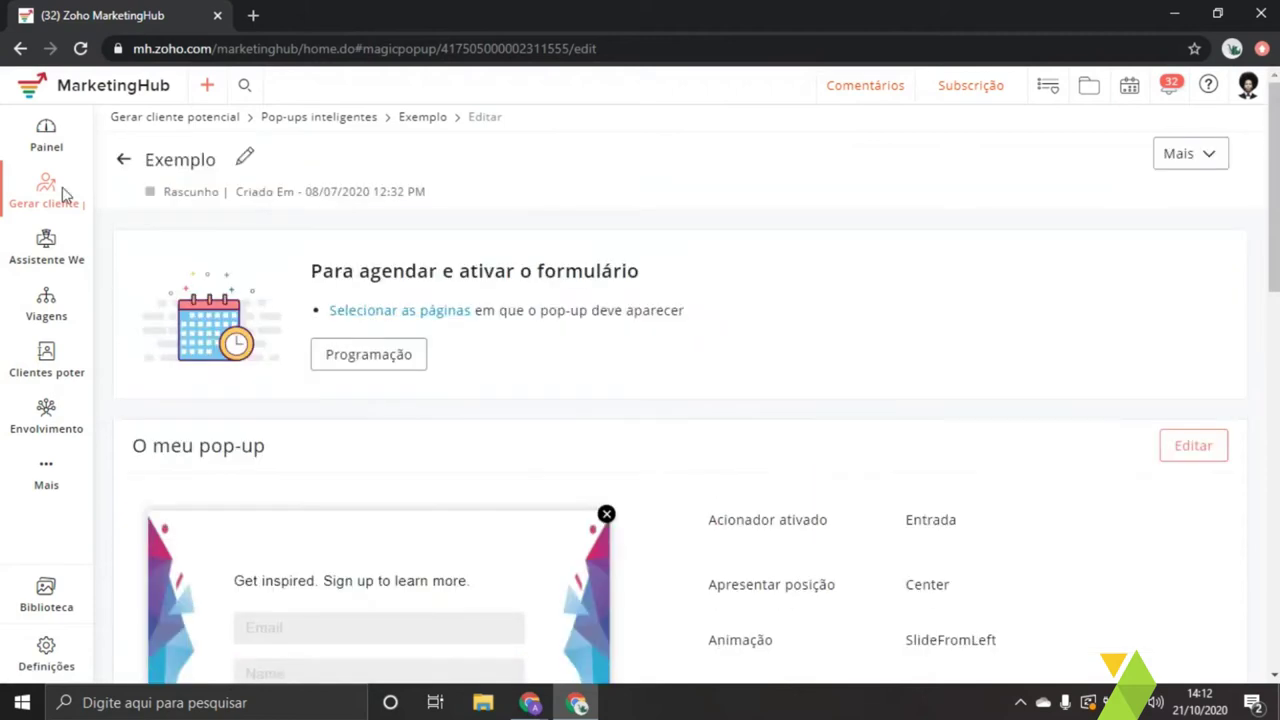
- Open the Pontos de ligação page and highlight its full web address
mouse_move(63, 200)
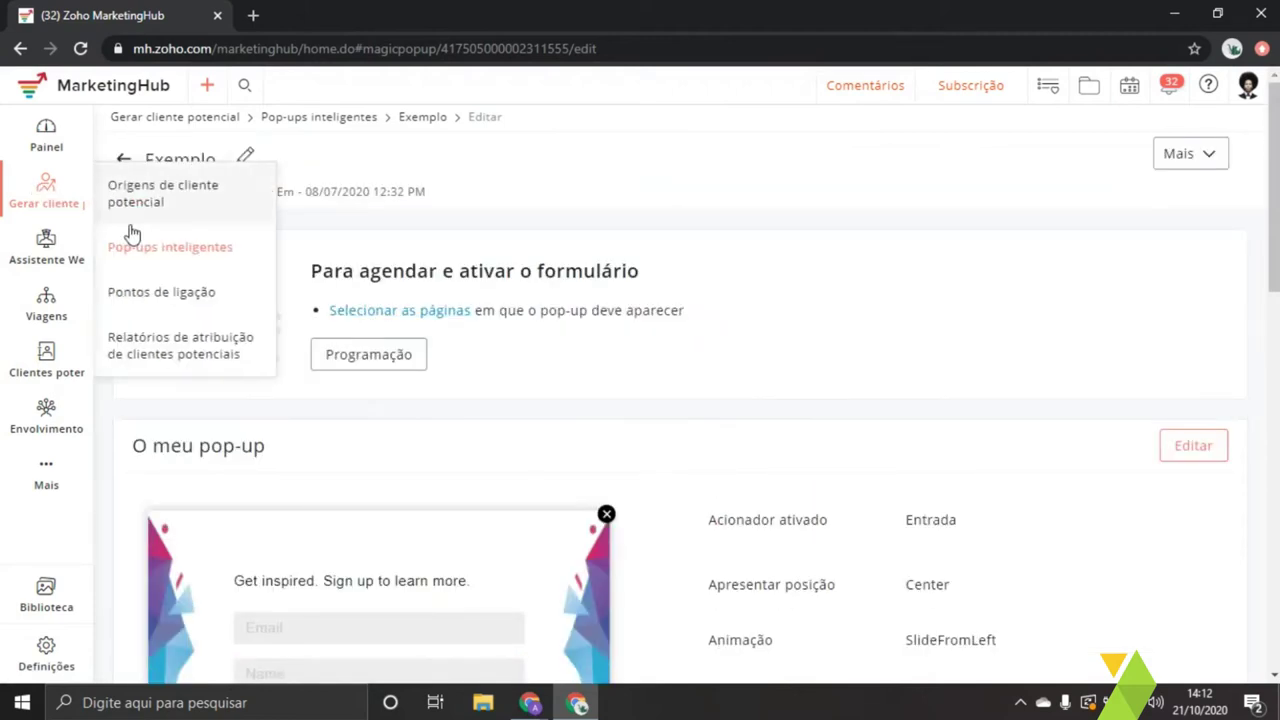
left_click(202, 300)
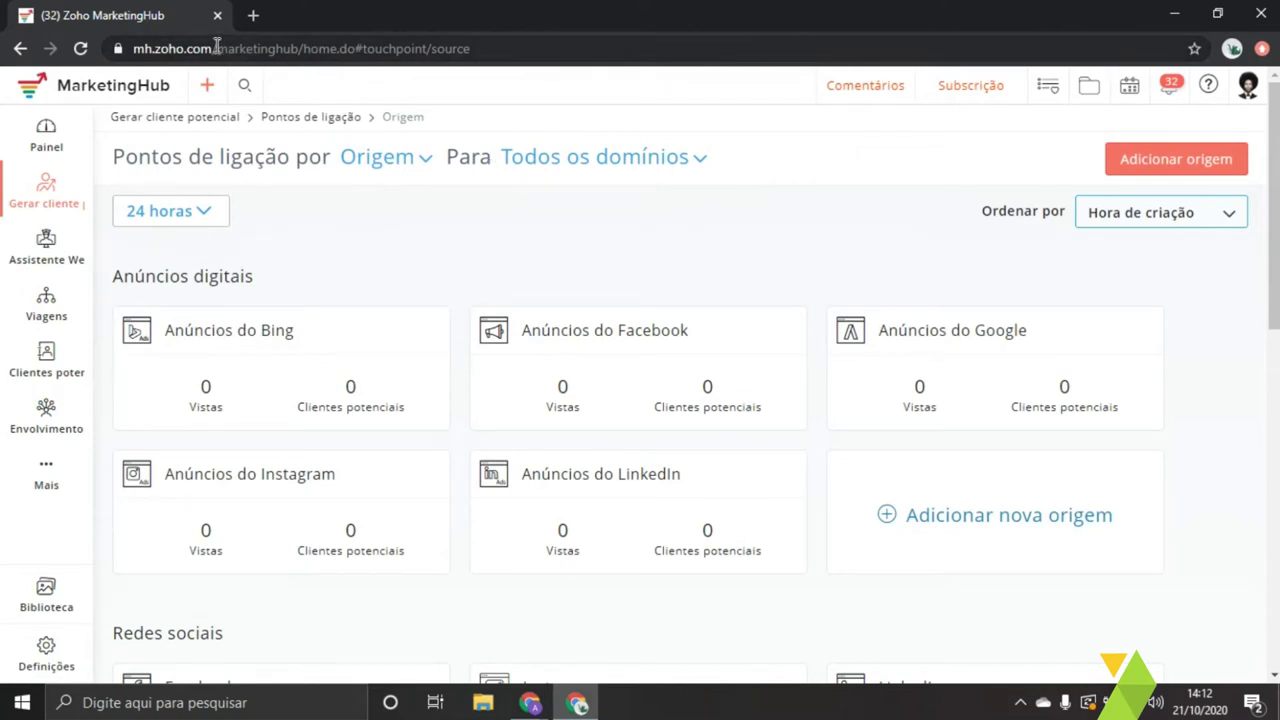
left_click_drag(217, 48, 110, 116)
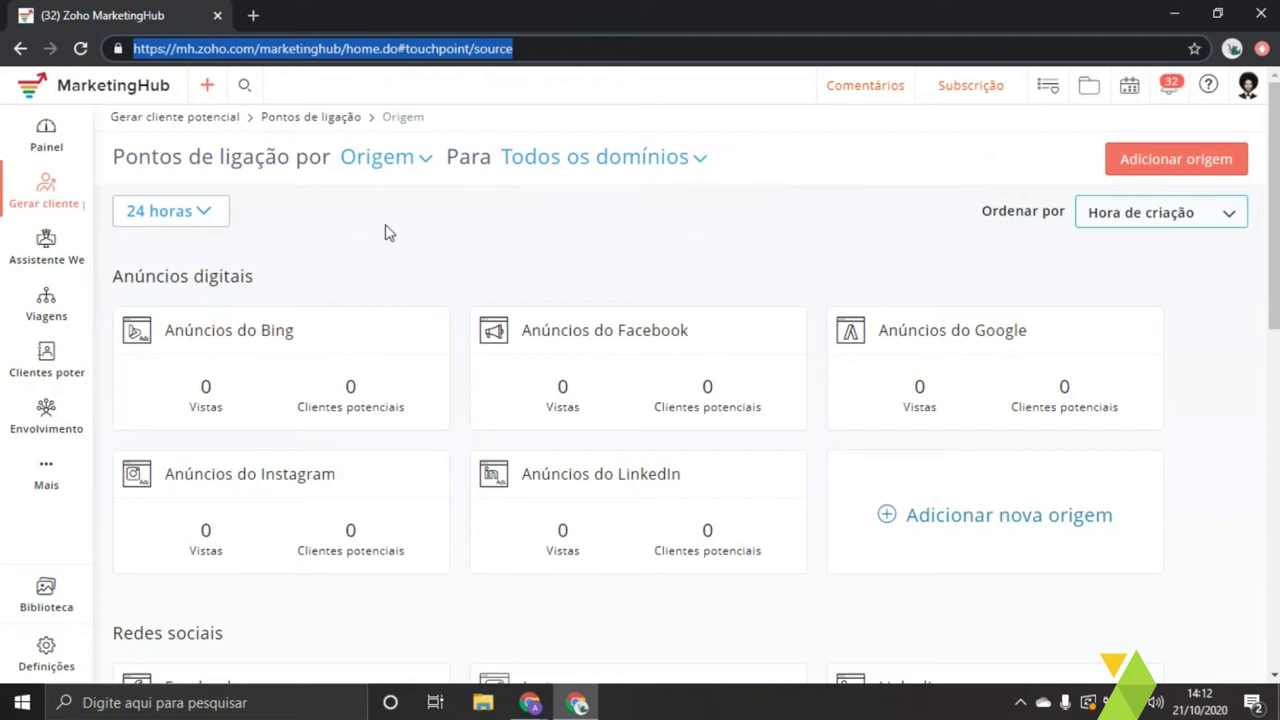
left_click(266, 50)
left_click_drag(563, 48, 134, 48)
left_click(470, 236)
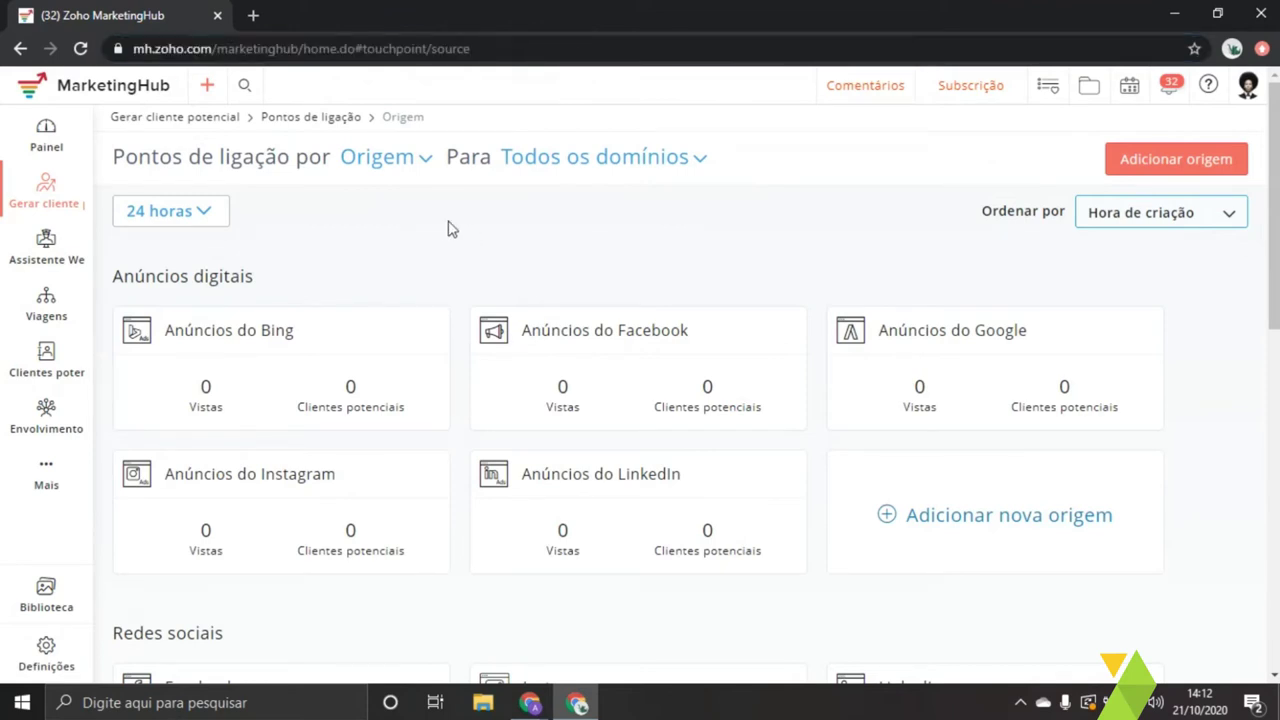
- Look through the Anúncios digitais and Redes sociais touchpoint sources and highlight the page address once more
scroll(404, 268, "down", 1)
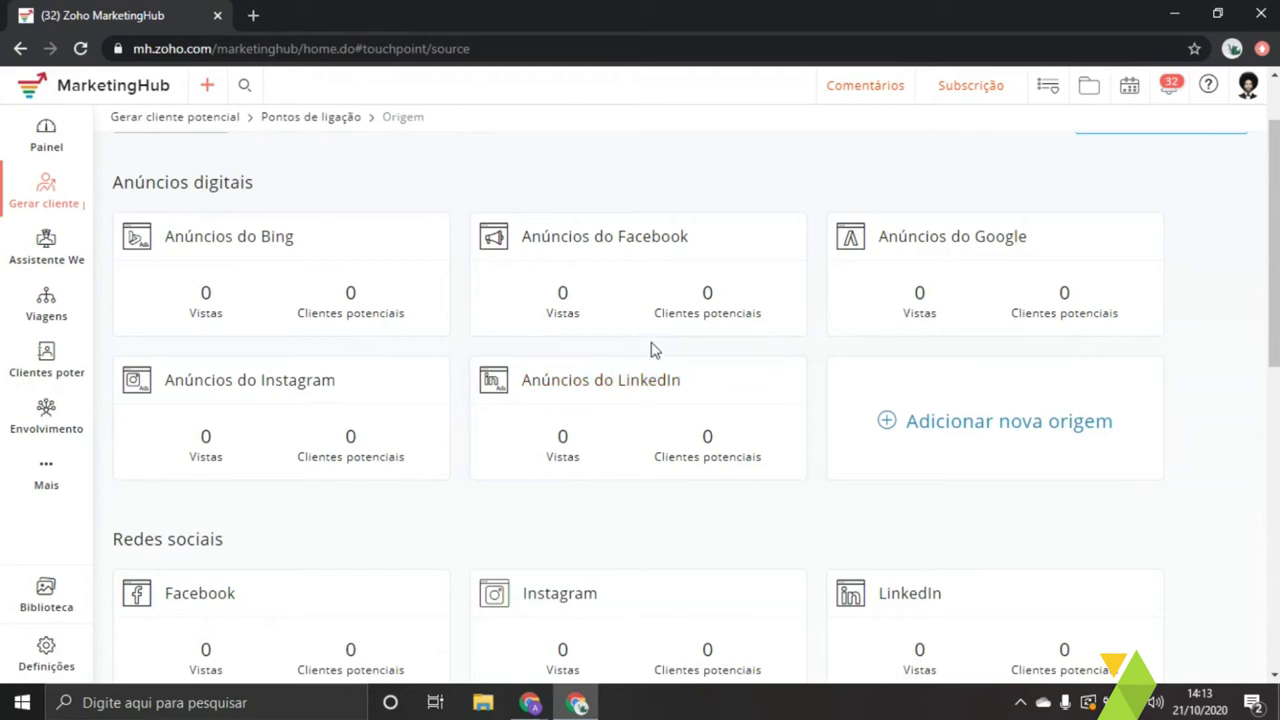
scroll(650, 360, "down", 3)
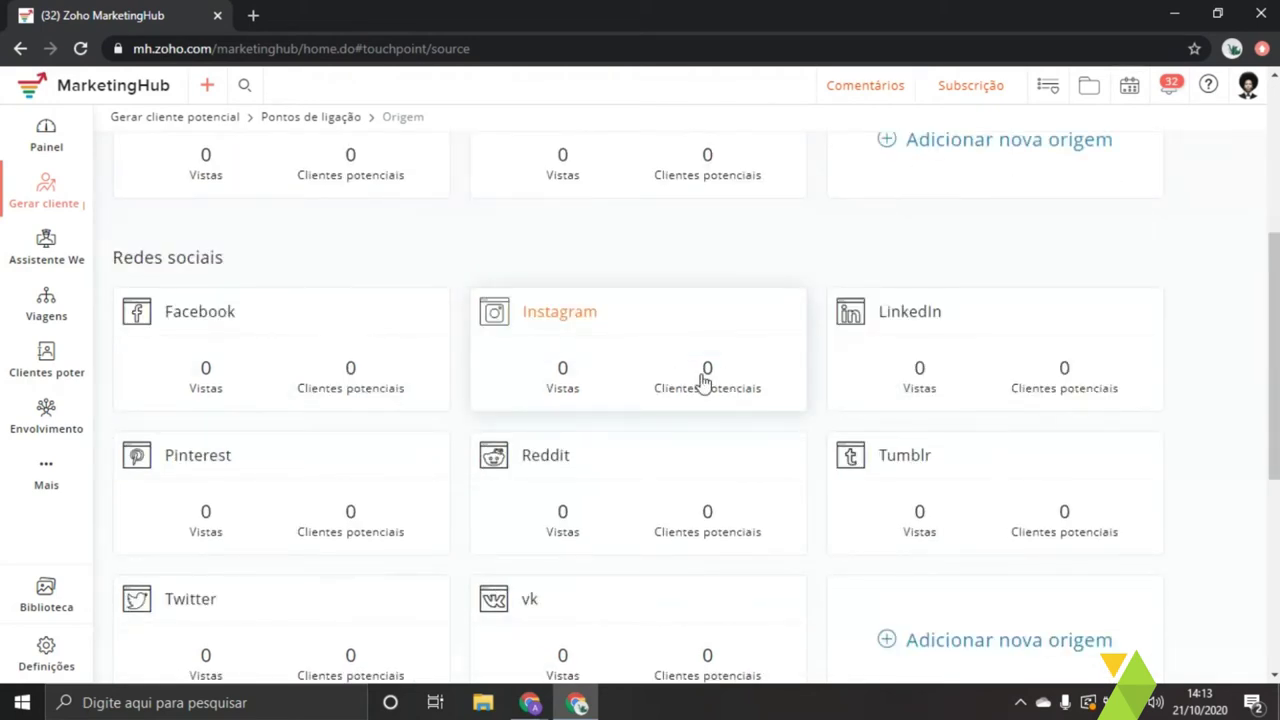
scroll(730, 378, "up", 2)
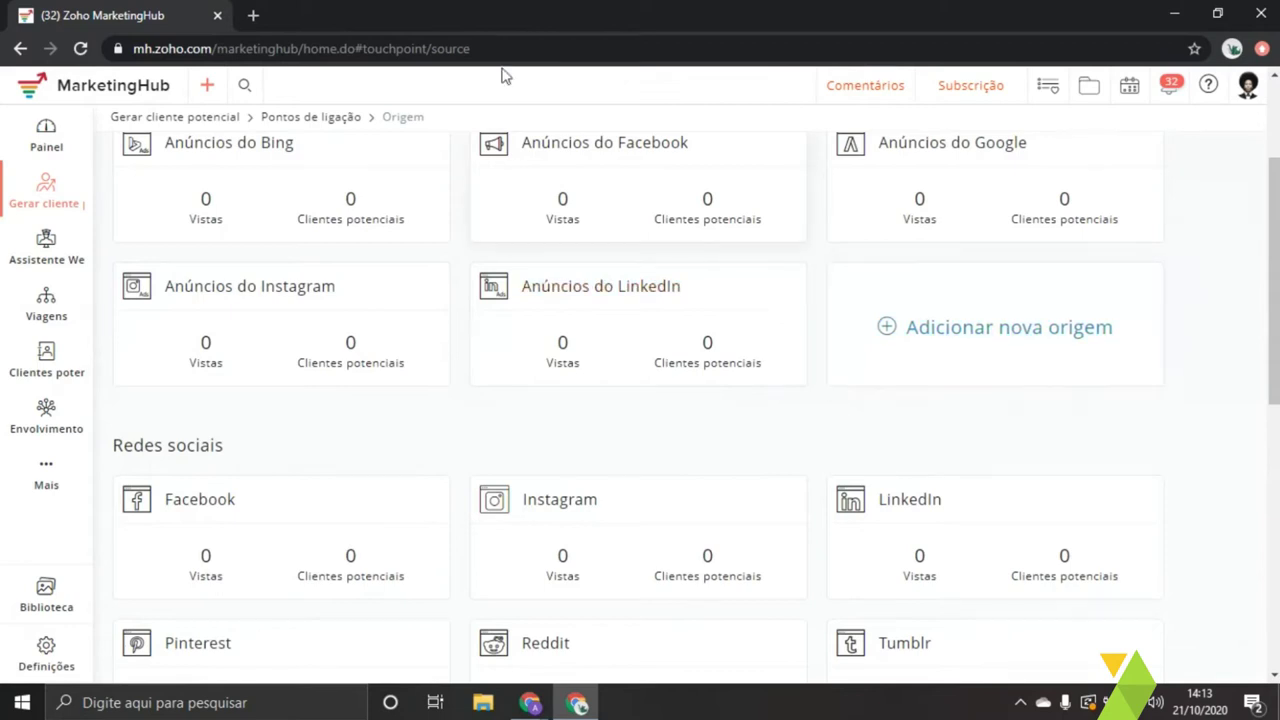
left_click_drag(508, 44, 130, 56)
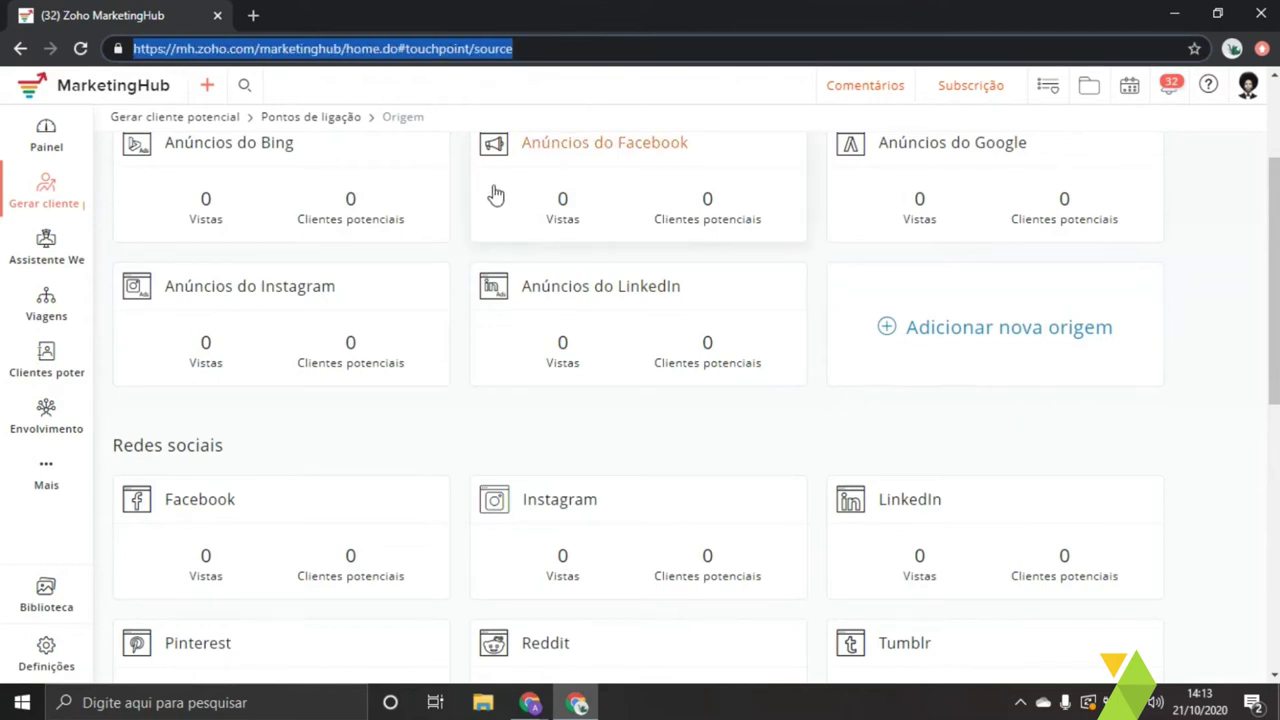
scroll(500, 320, "up", 2)
left_click(625, 270)
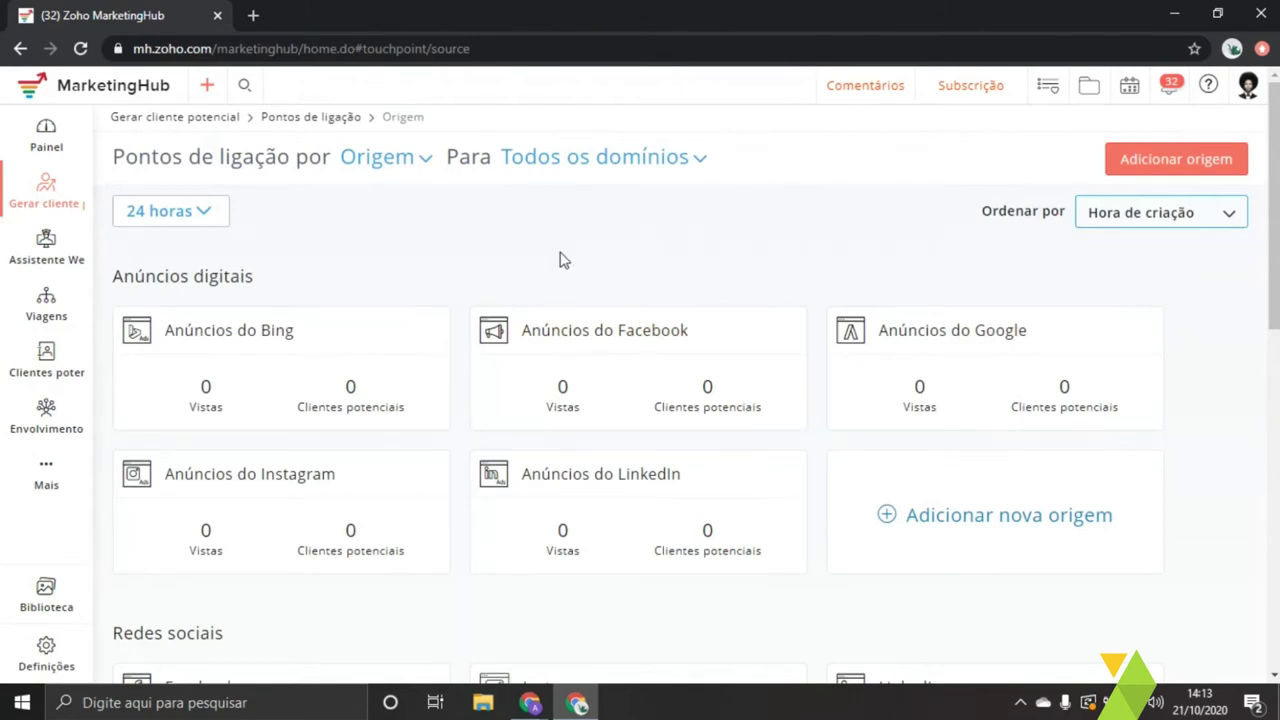
- Open the Websites list of the web assistant and view the dashboard of thebrand.zohosites.com
mouse_move(74, 204)
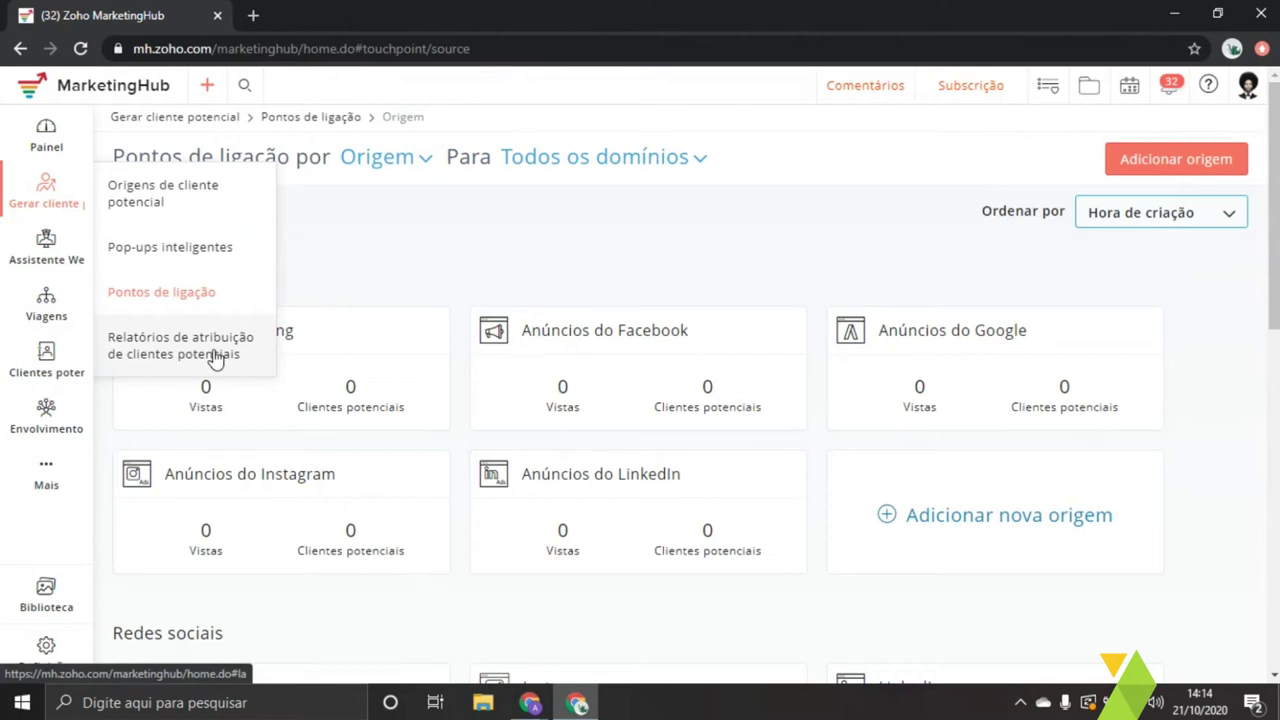
mouse_move(73, 270)
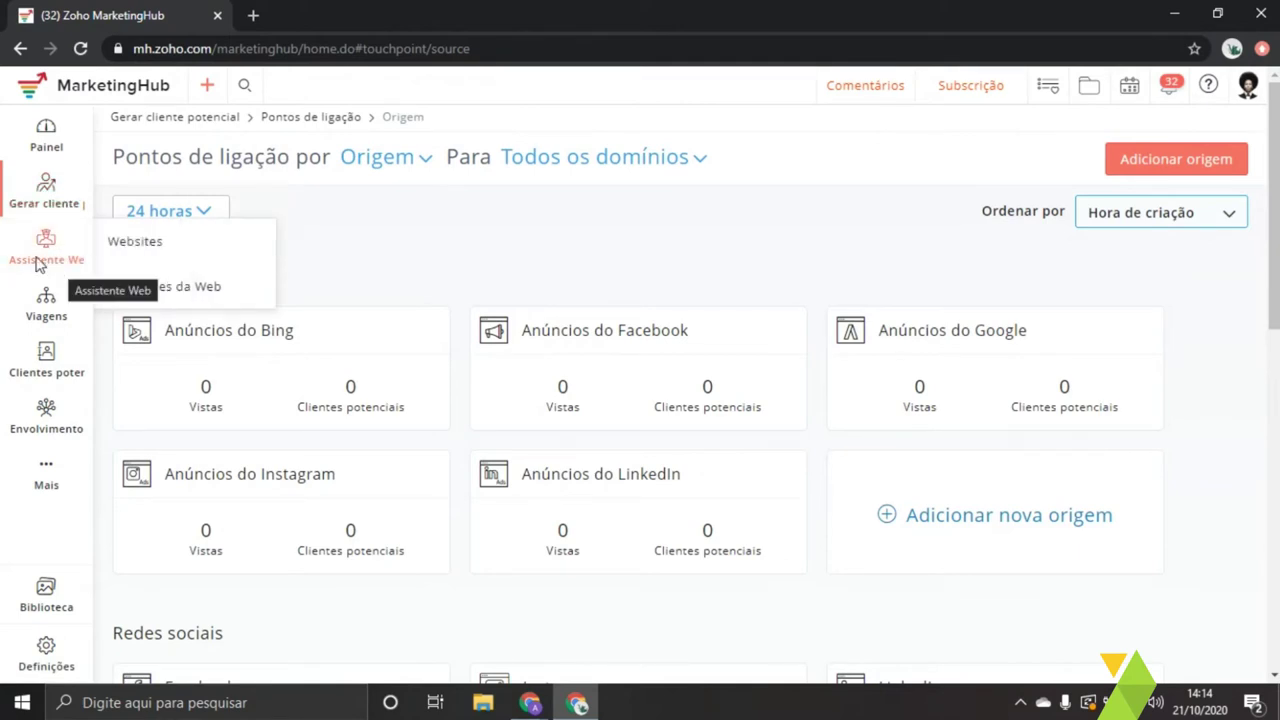
left_click(140, 243)
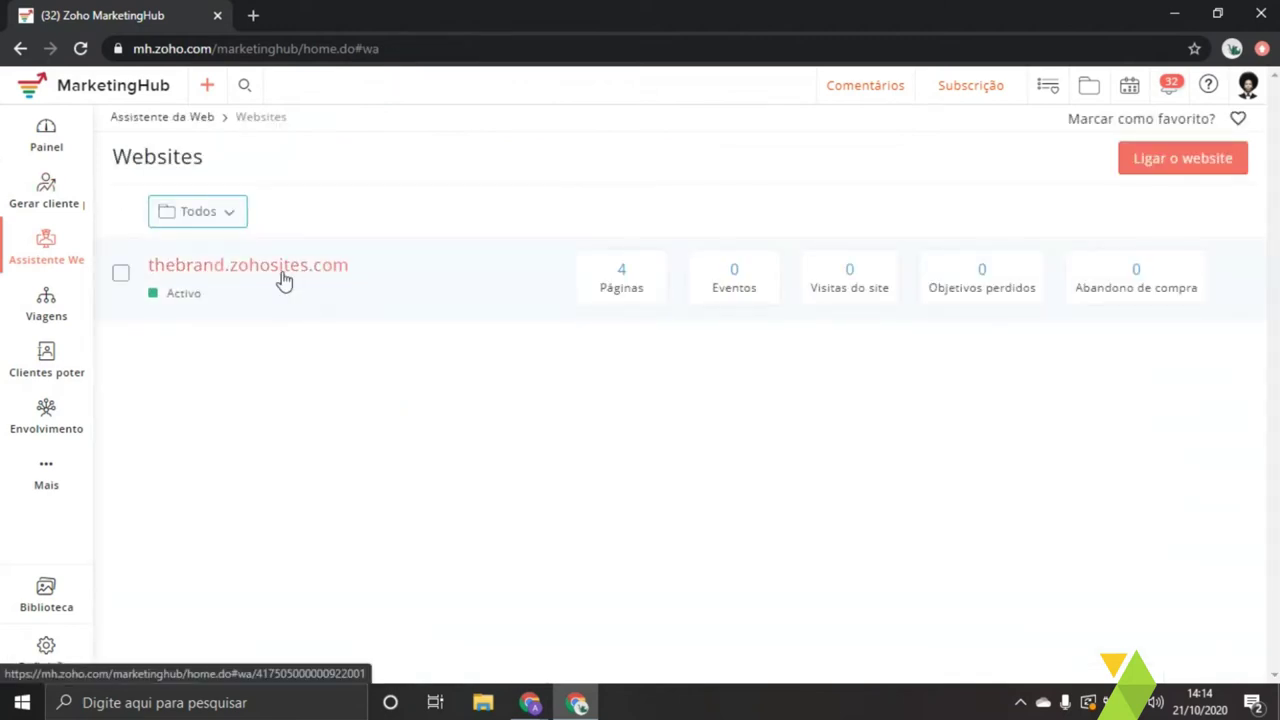
left_click(283, 280)
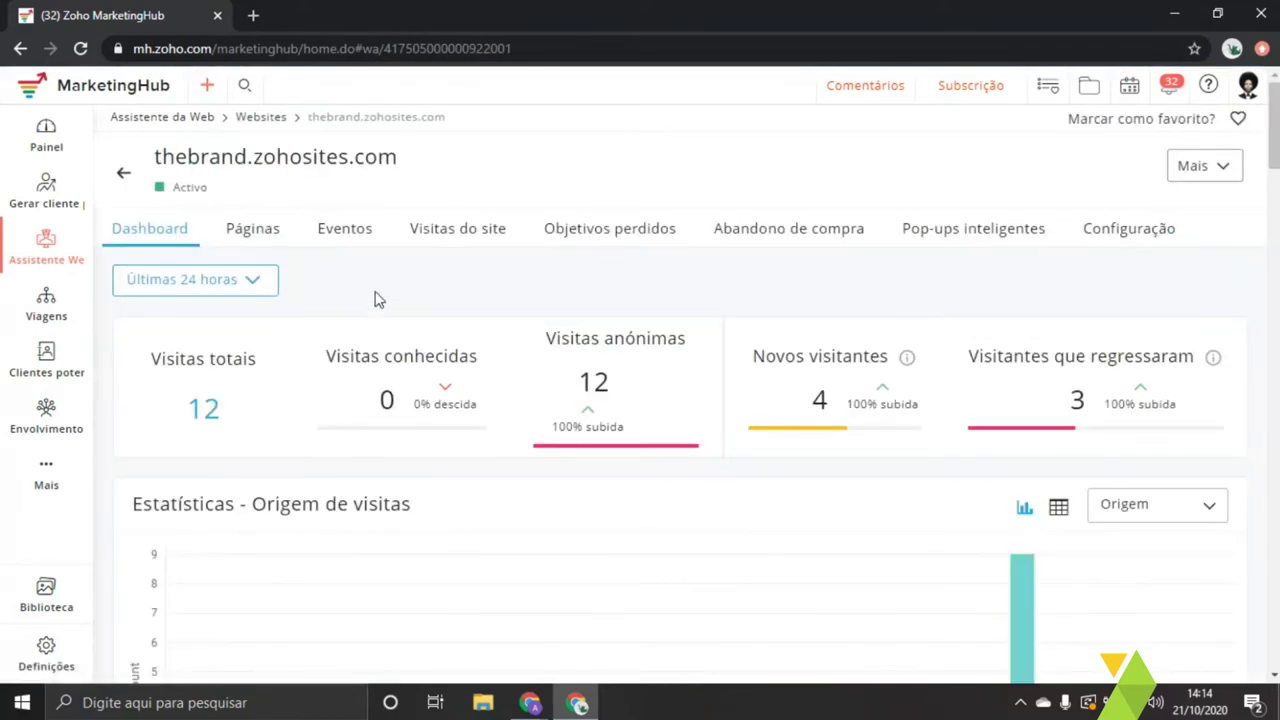
- Examine the website's visit source statistics and time-based report, and highlight the site name in the heading
scroll(340, 310, "down", 3)
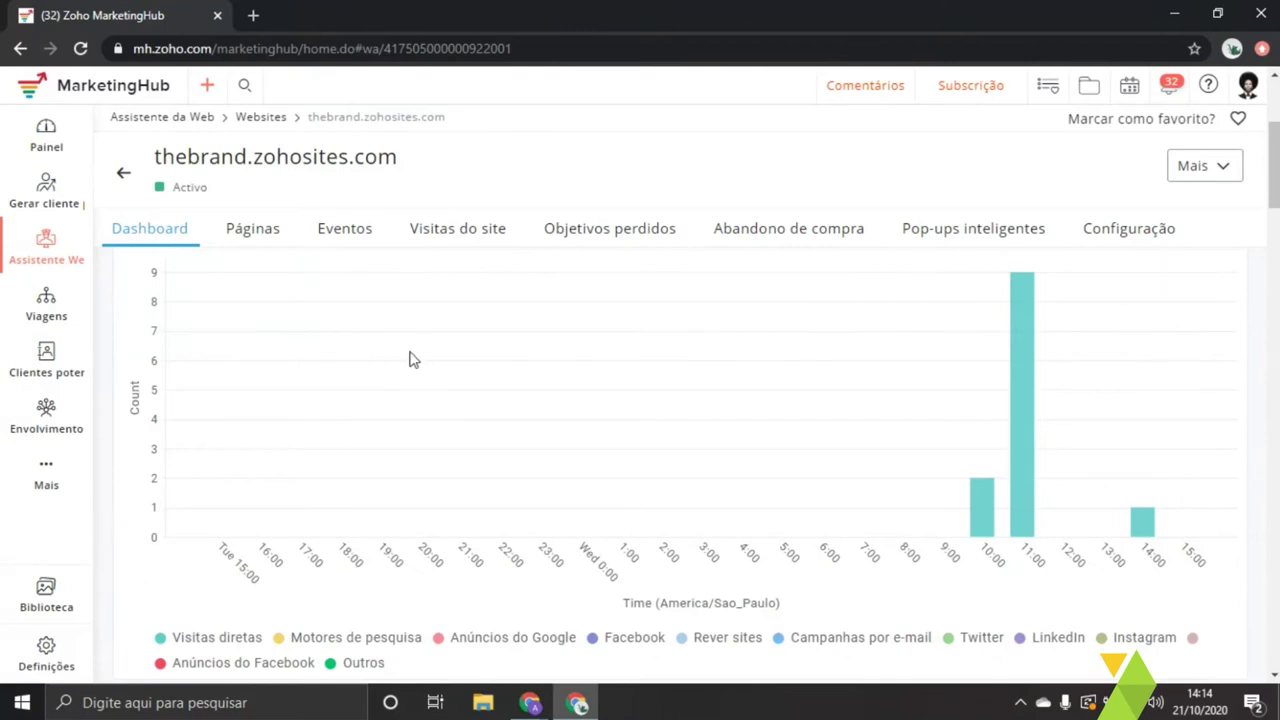
scroll(409, 360, "down", 1)
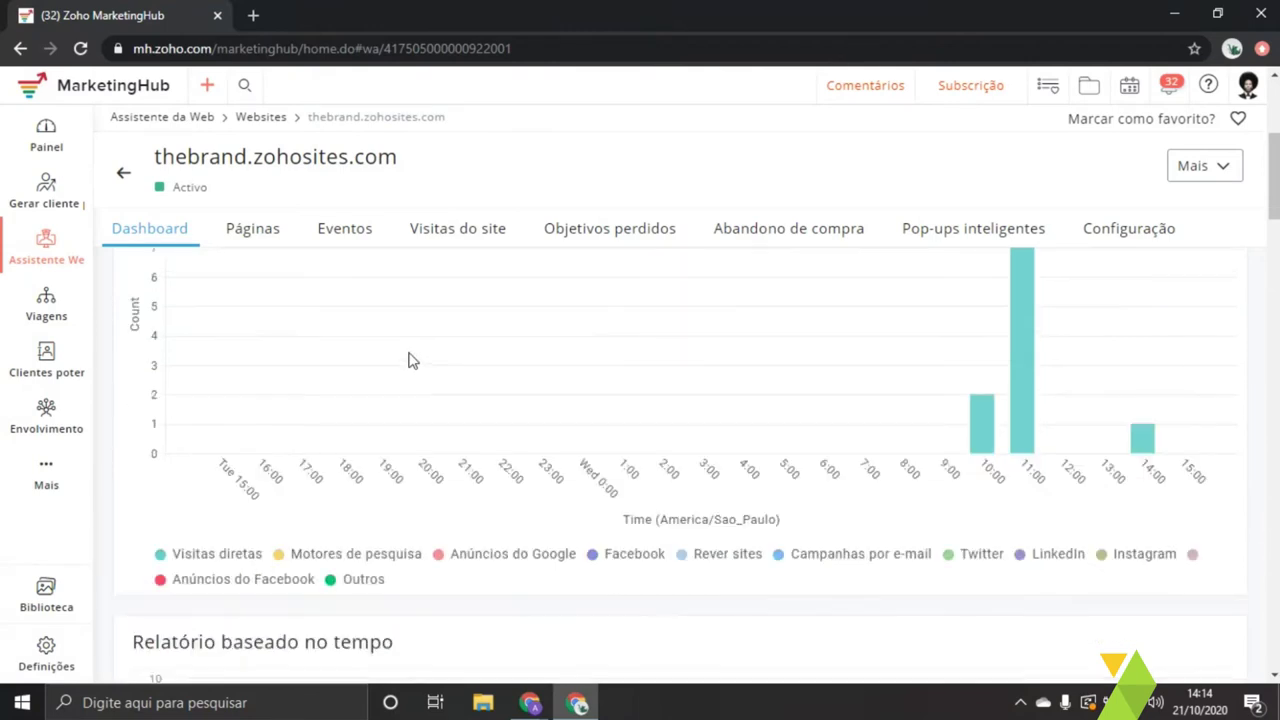
scroll(440, 375, "up", 1)
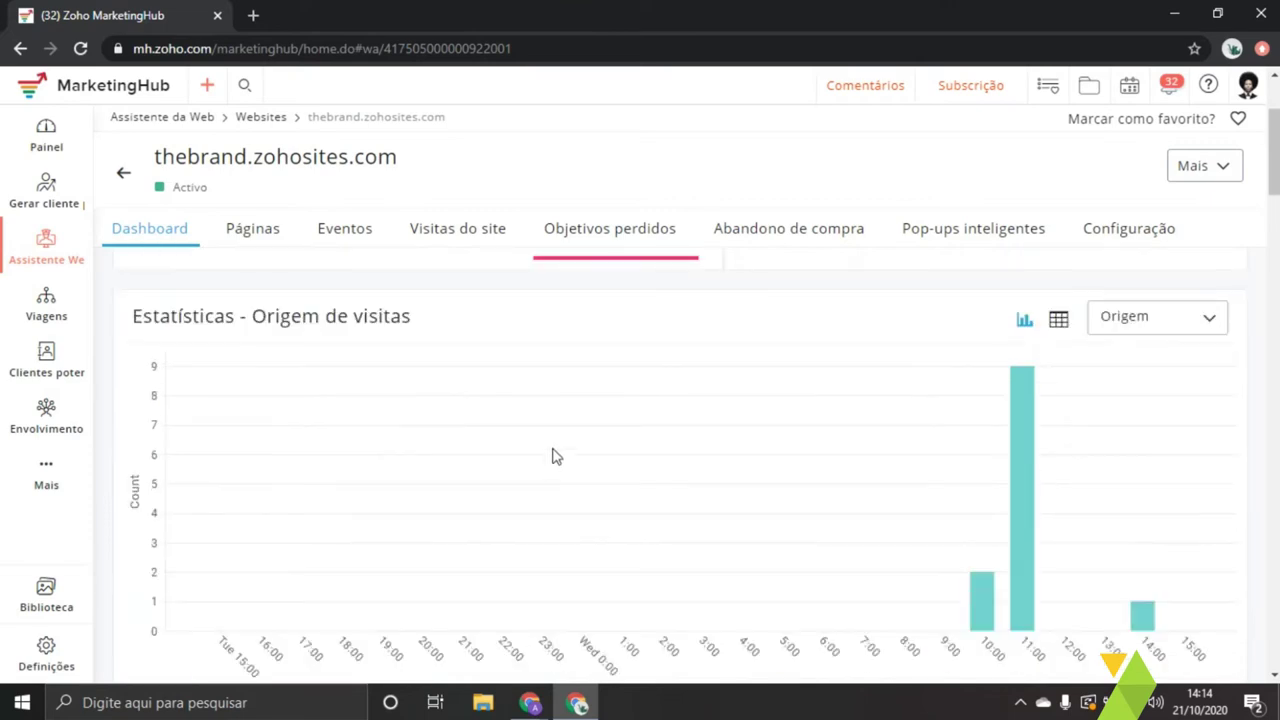
scroll(555, 460, "down", 1)
scroll(564, 463, "down", 2)
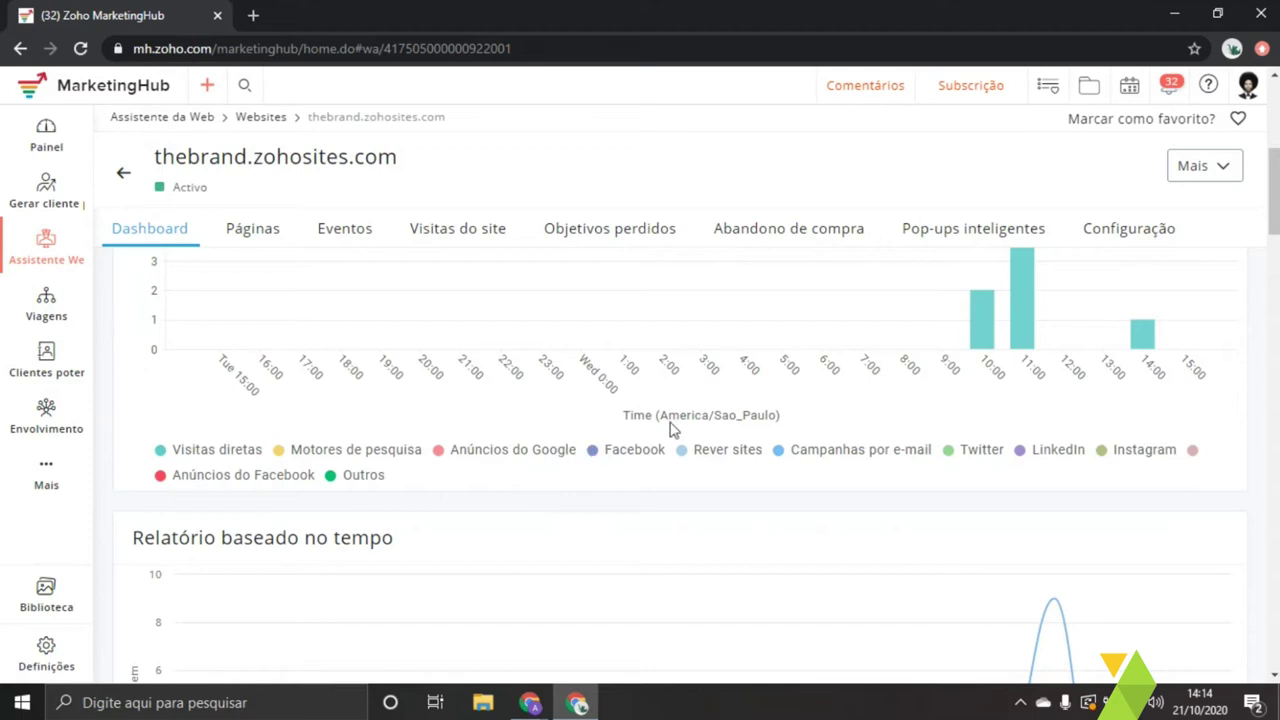
scroll(623, 447, "down", 3)
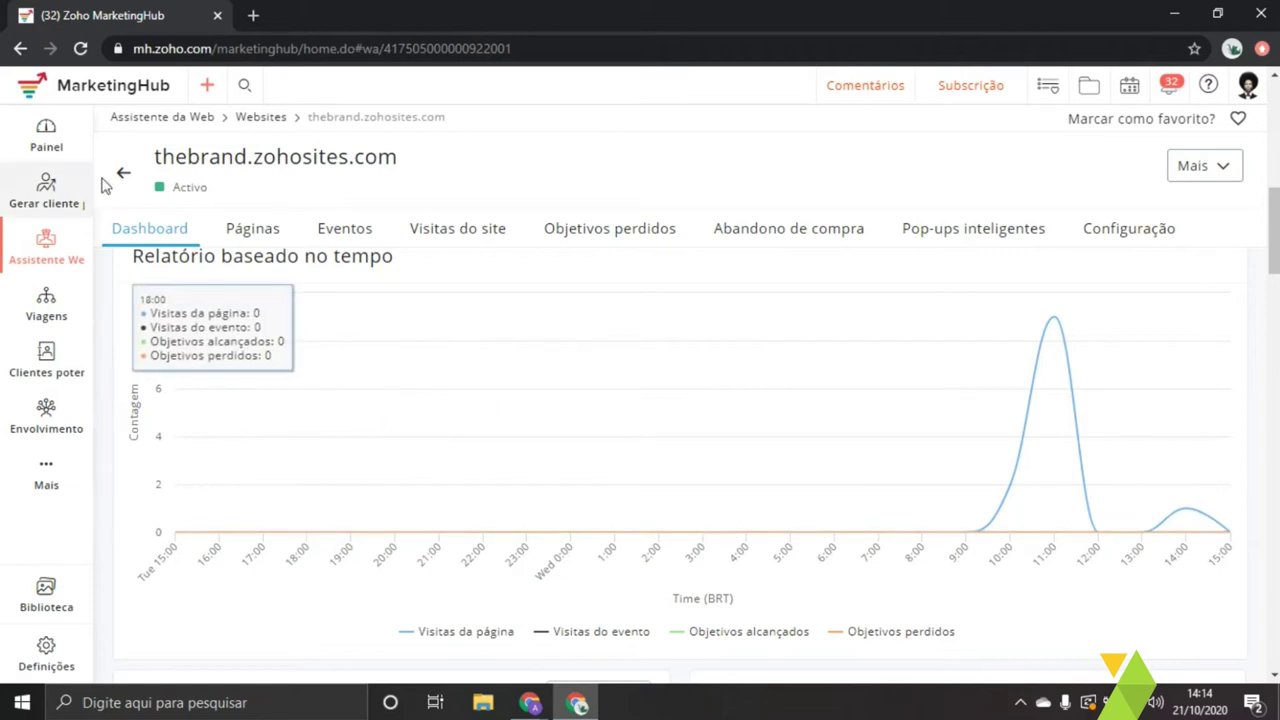
mouse_move(153, 170)
left_mouse_down()
mouse_move(403, 171)
mouse_move(374, 158)
mouse_move(157, 150)
left_mouse_up()
left_click(397, 163)
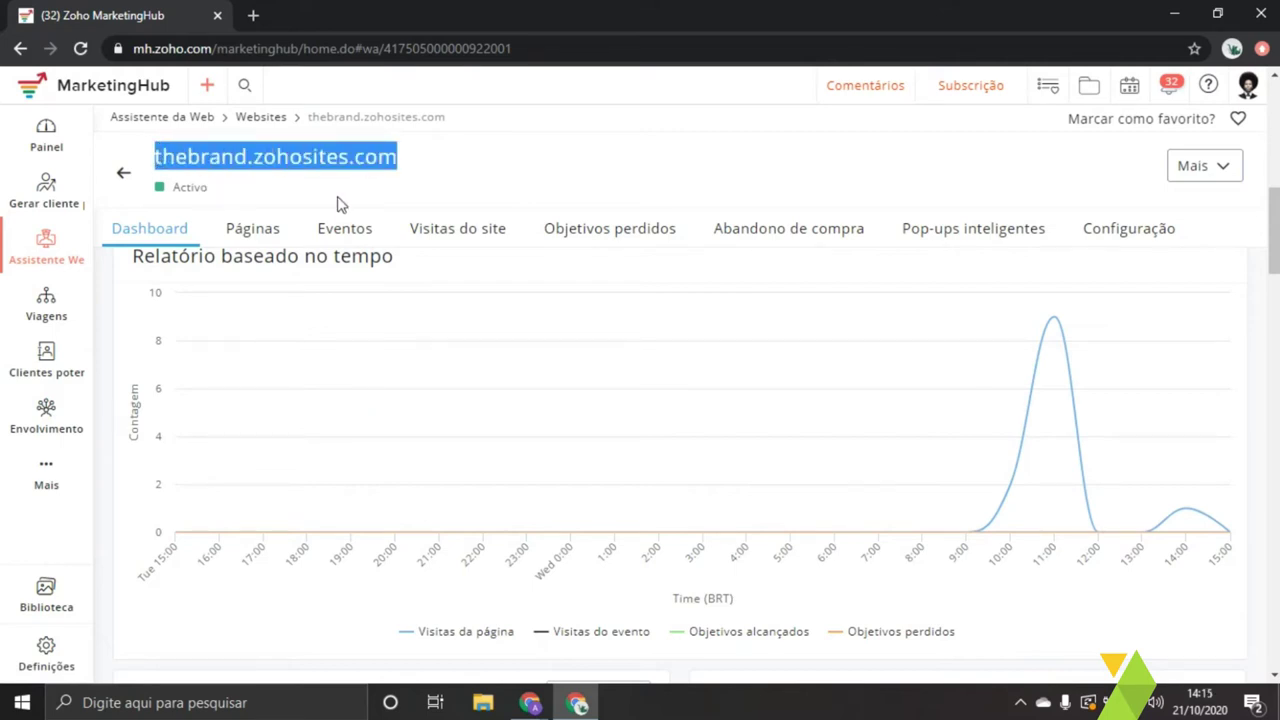
- Examine the Origens de tendências and Páginas com melhor desempenho cards, highlighting the listed page address
scroll(735, 497, "down", 2)
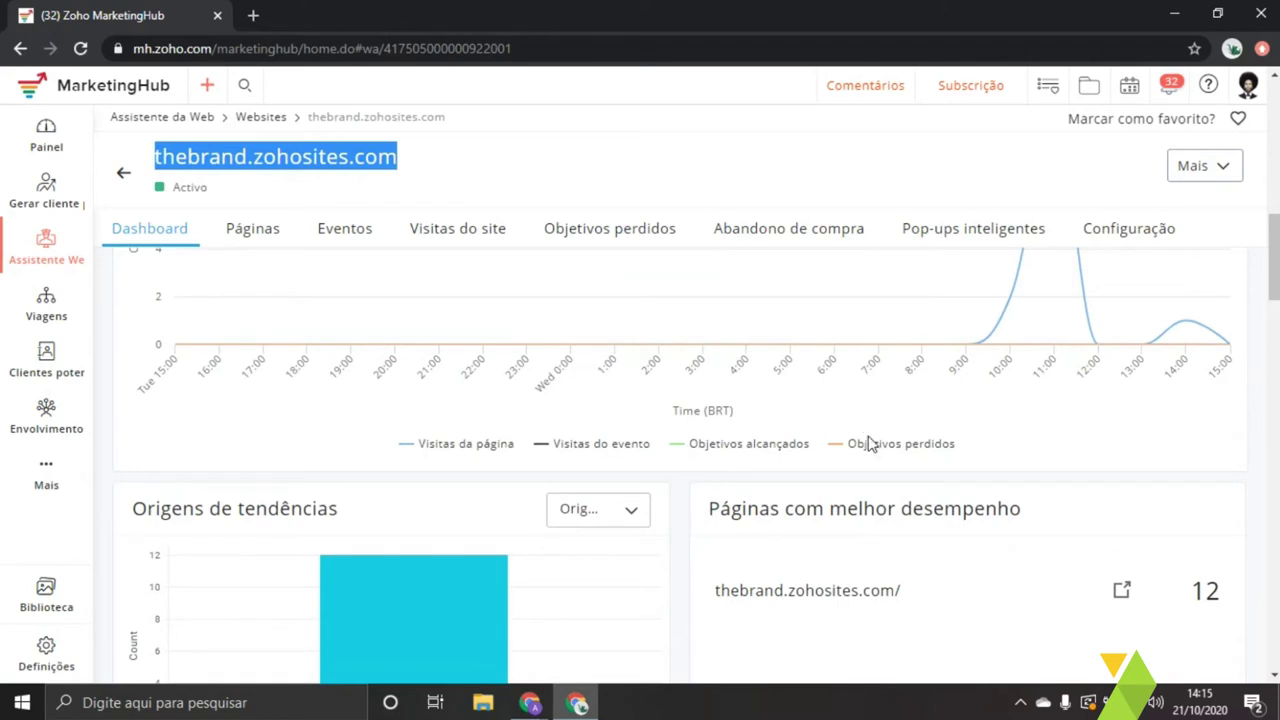
scroll(880, 446, "down", 2)
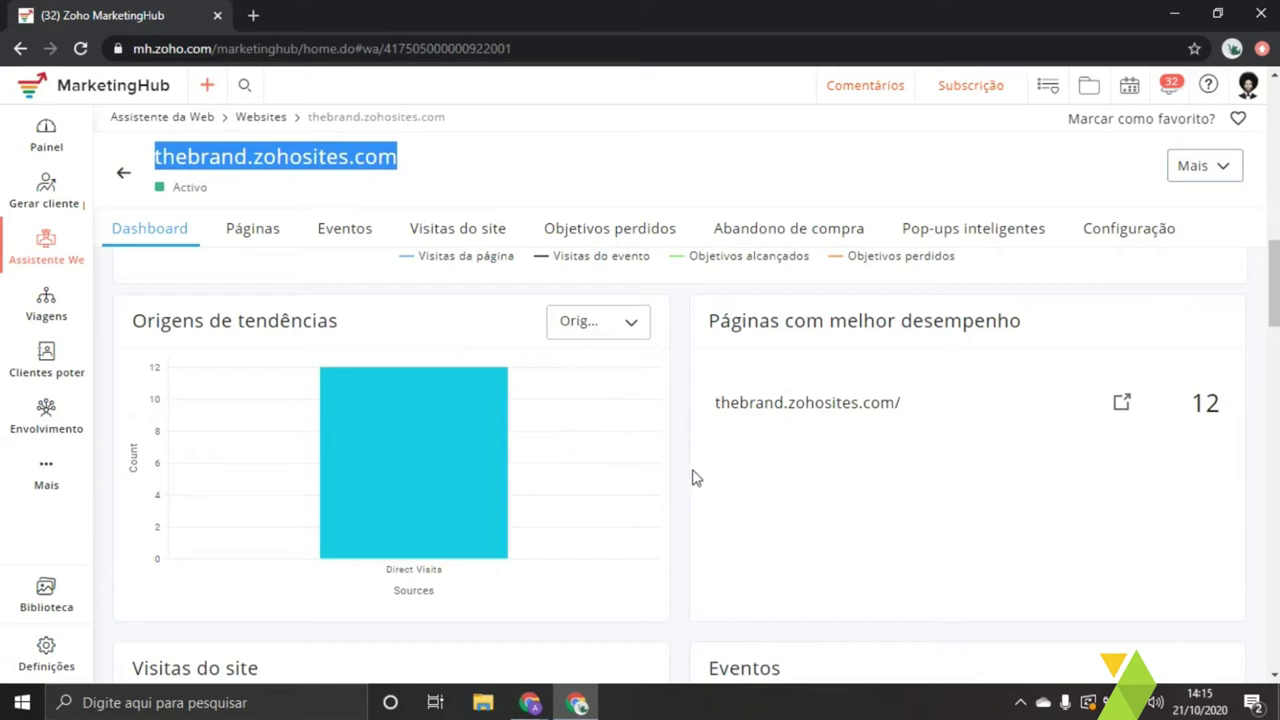
left_click_drag(713, 410, 688, 381)
left_click(330, 40)
left_click(626, 414)
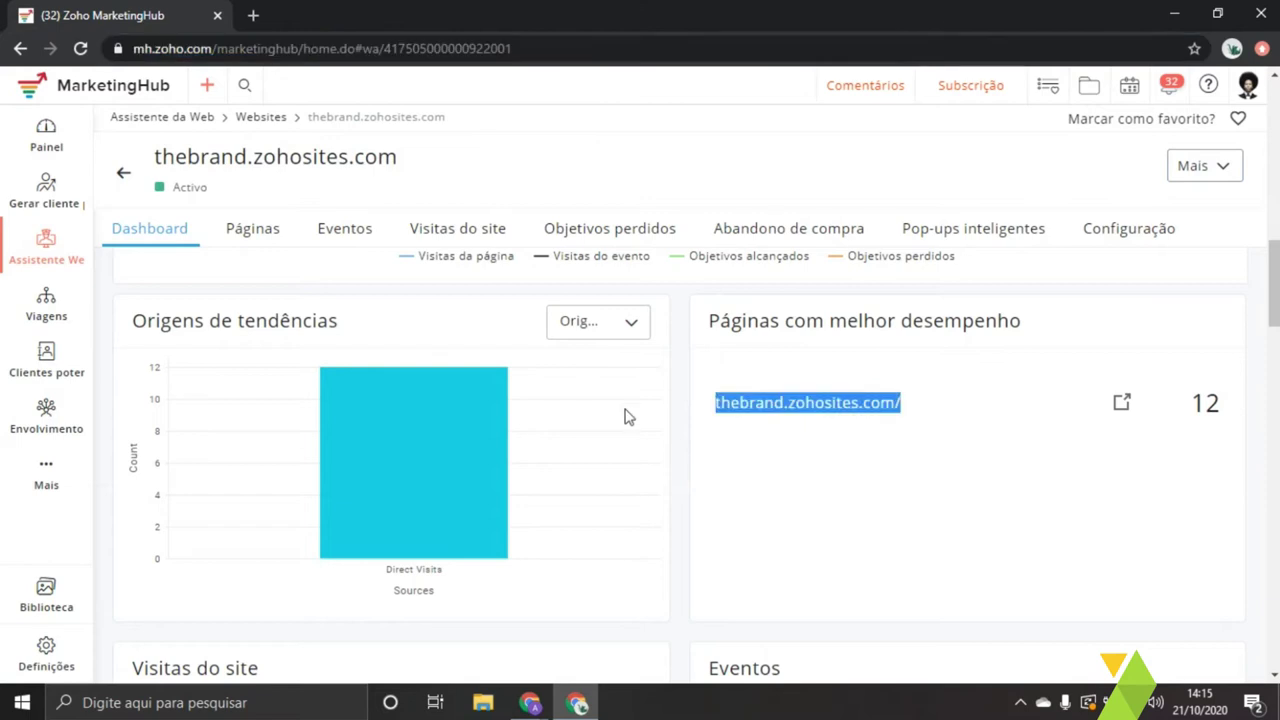
scroll(682, 452, "down", 1)
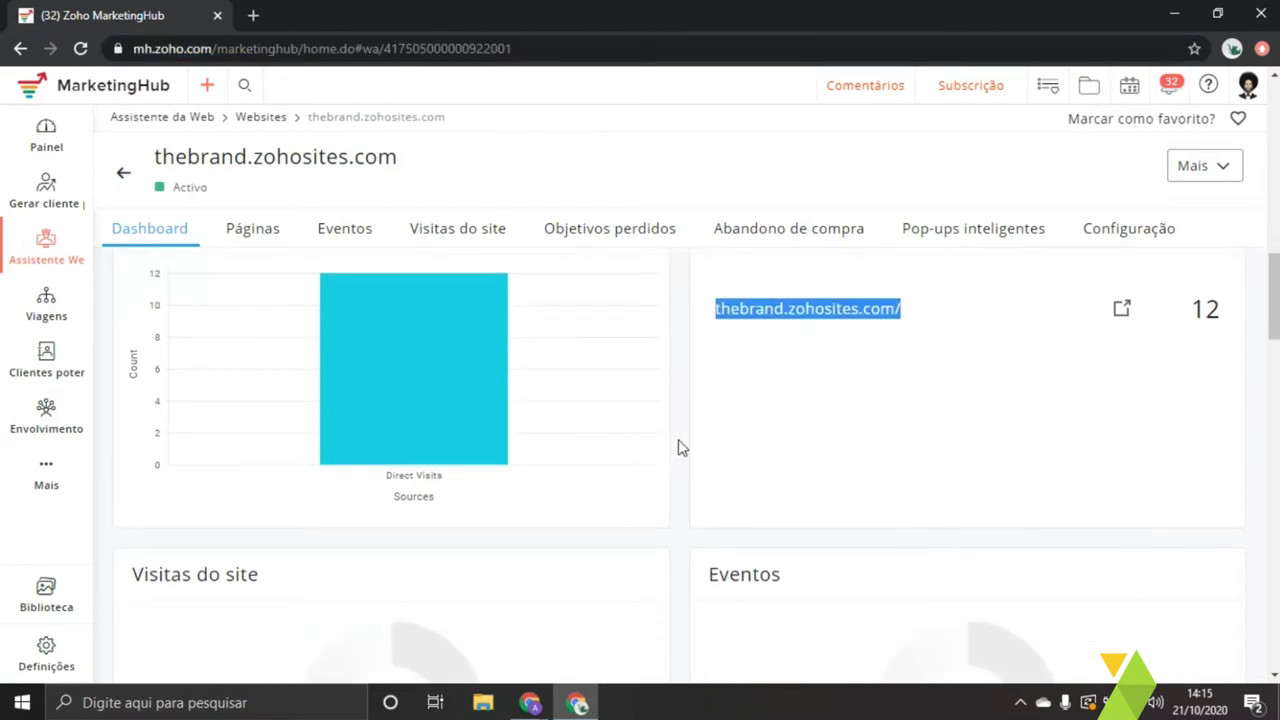
scroll(688, 451, "down", 1)
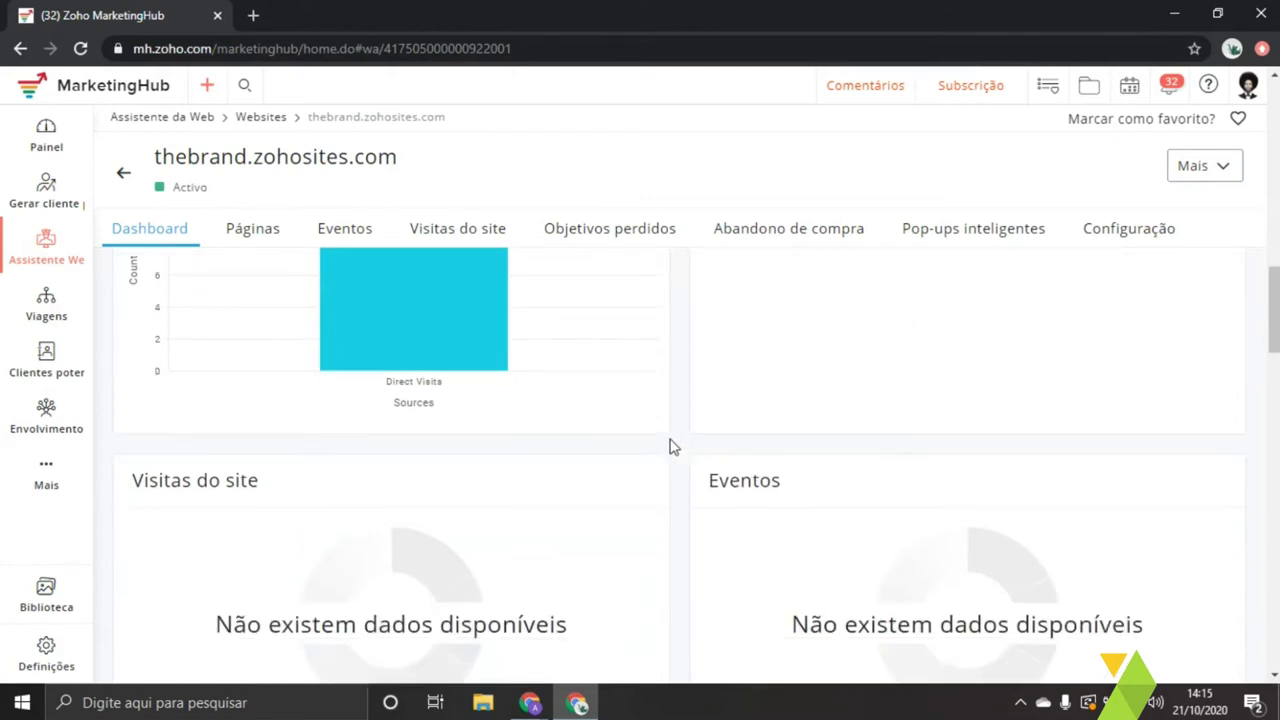
- Go back over the time-based report and visit source chart to the visit and visitor totals
scroll(686, 450, "up", 5)
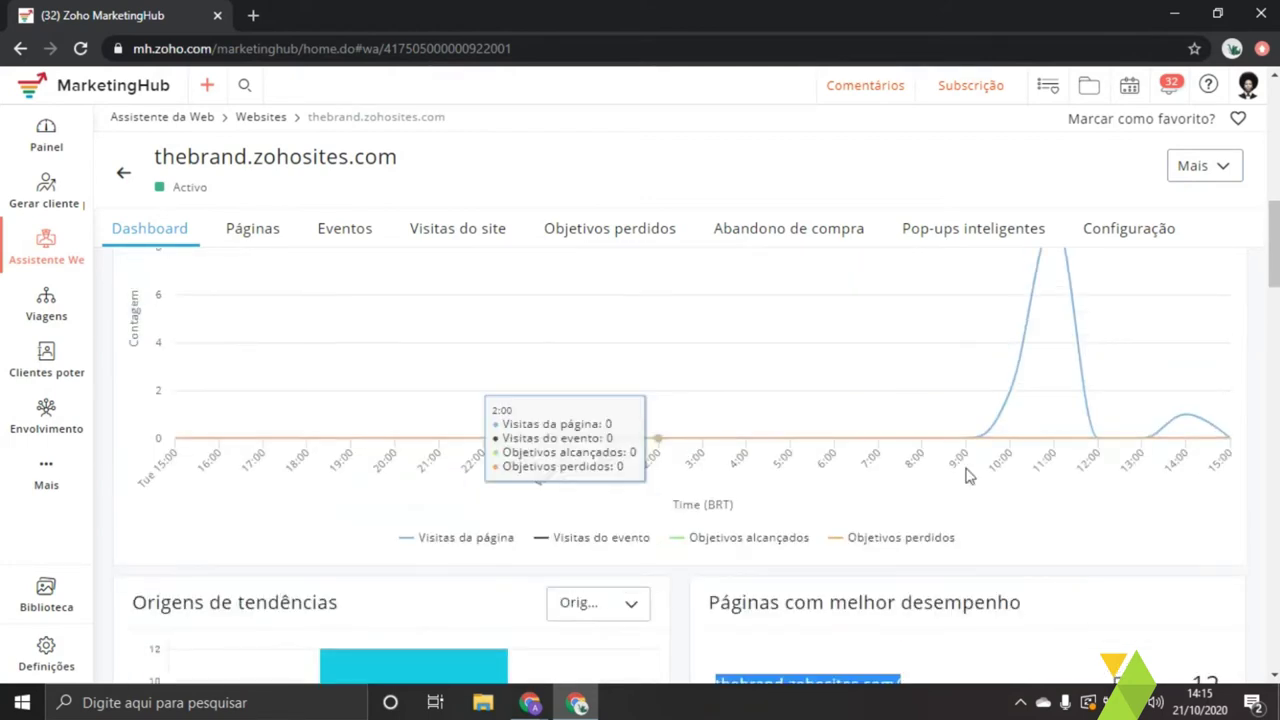
scroll(611, 517, "up", 2)
scroll(675, 532, "up", 1)
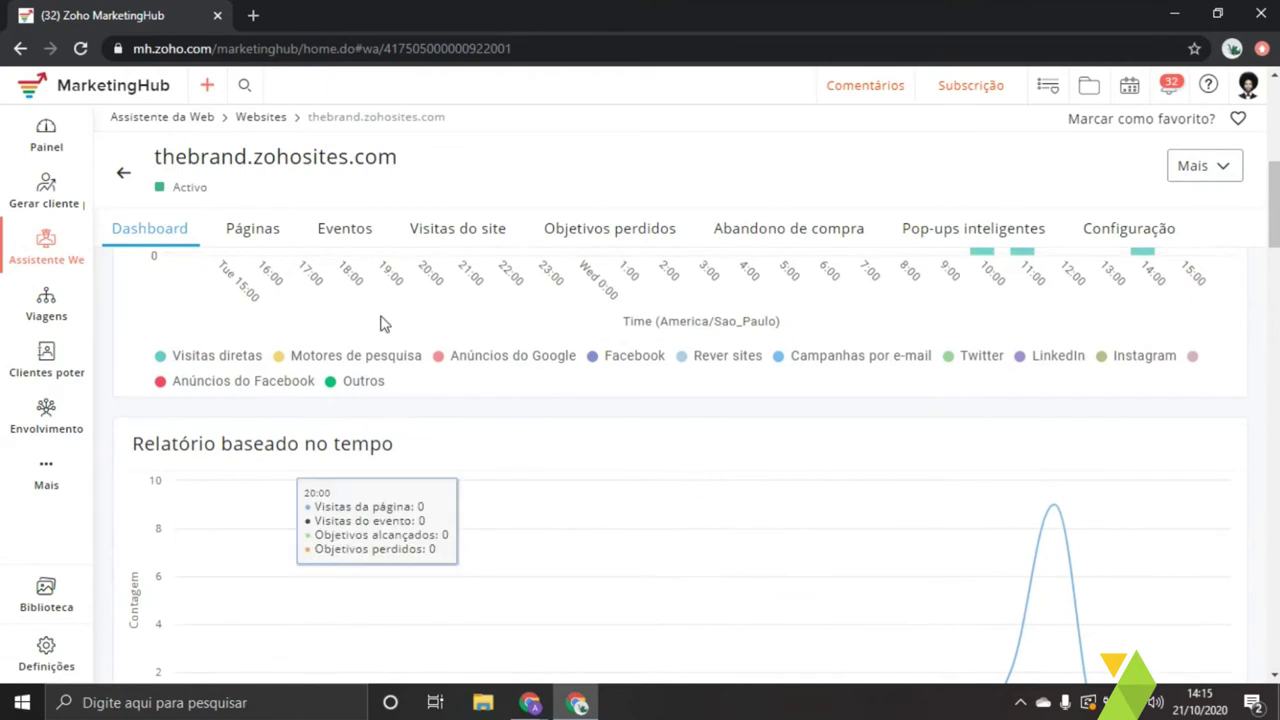
scroll(643, 471, "down", 1)
scroll(643, 471, "down", 1)
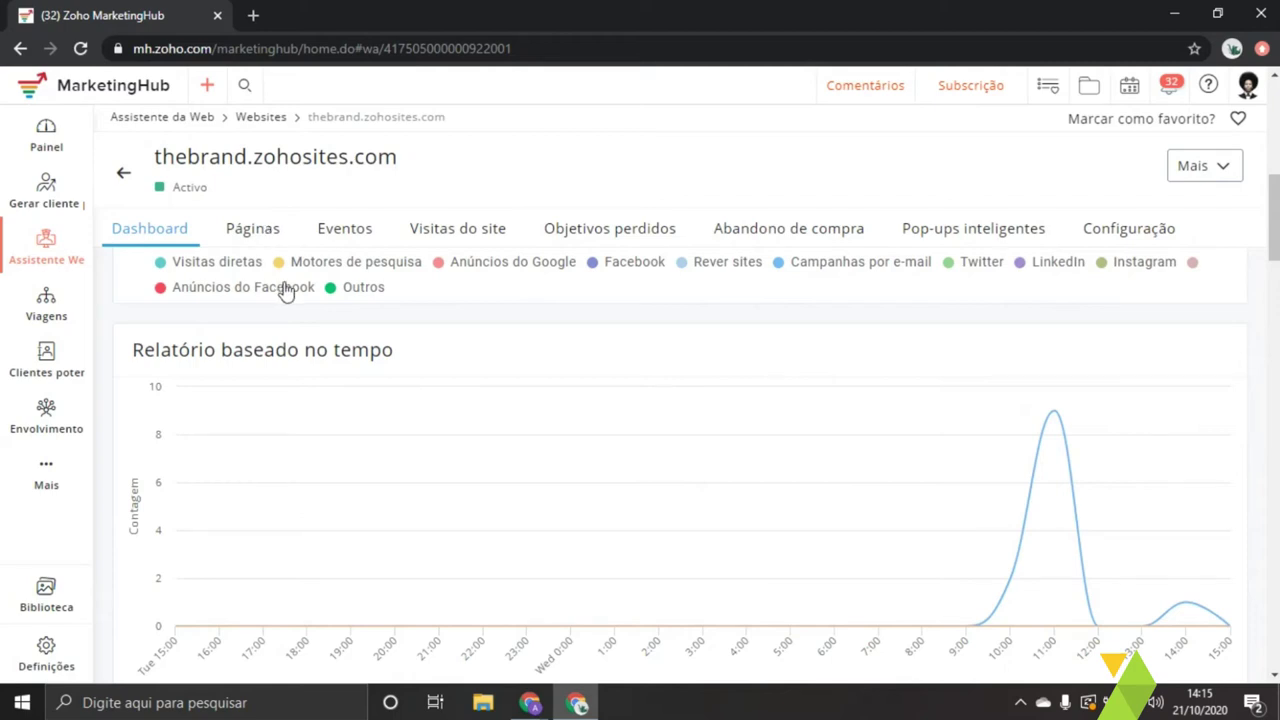
scroll(373, 352, "up", 5)
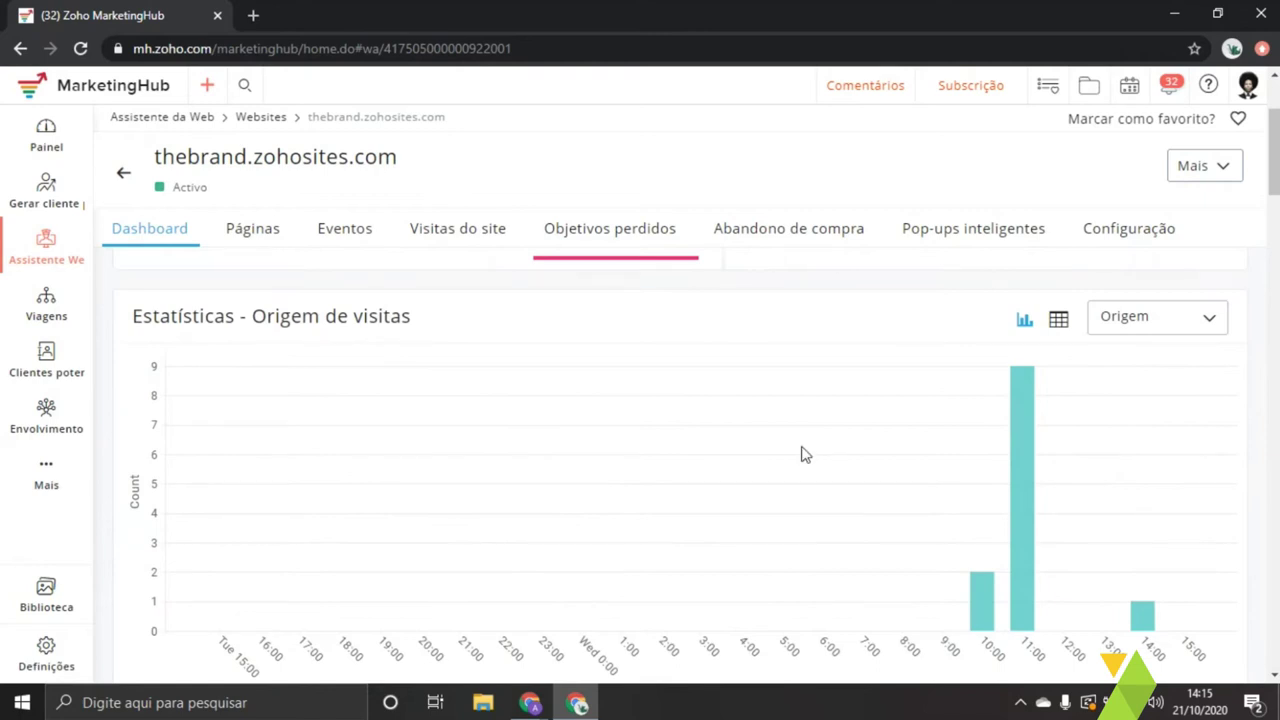
mouse_move(1100, 549)
scroll(580, 415, "up", 2)
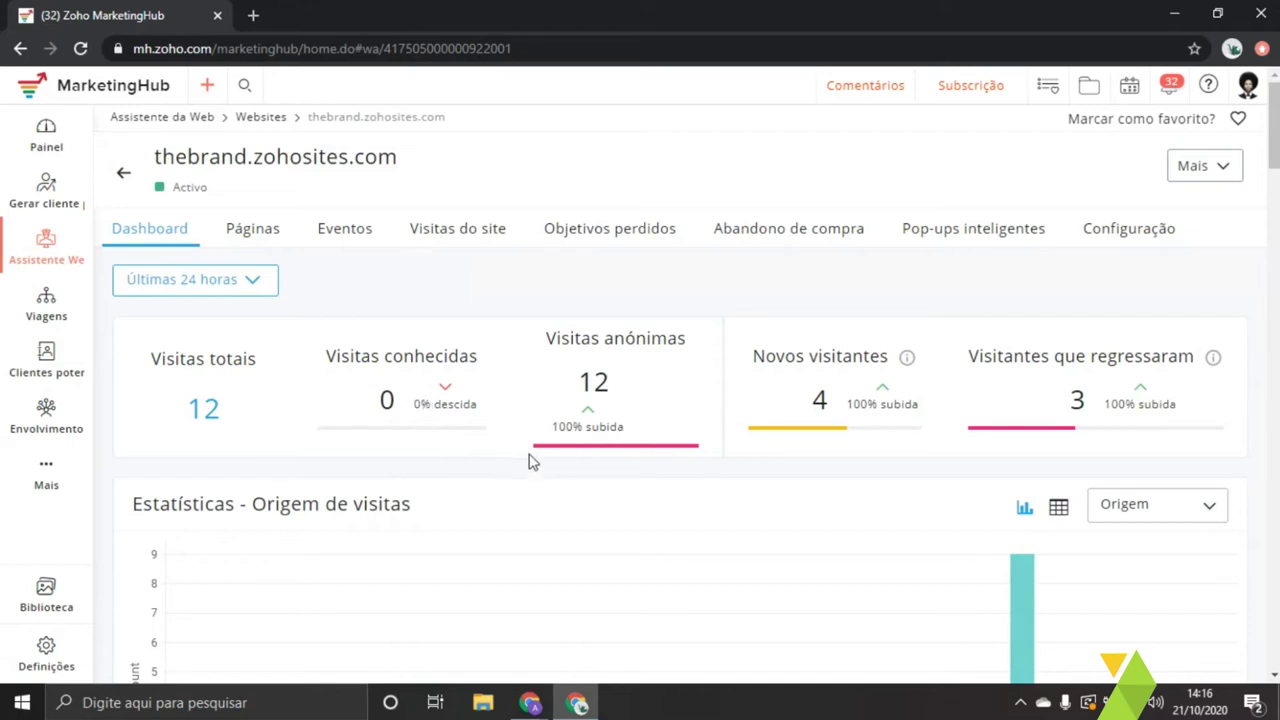
- Inspect the 11:00 bar in the Estatísticas - Origem de visitas chart and open the website's Páginas list
scroll(570, 456, "down", 1)
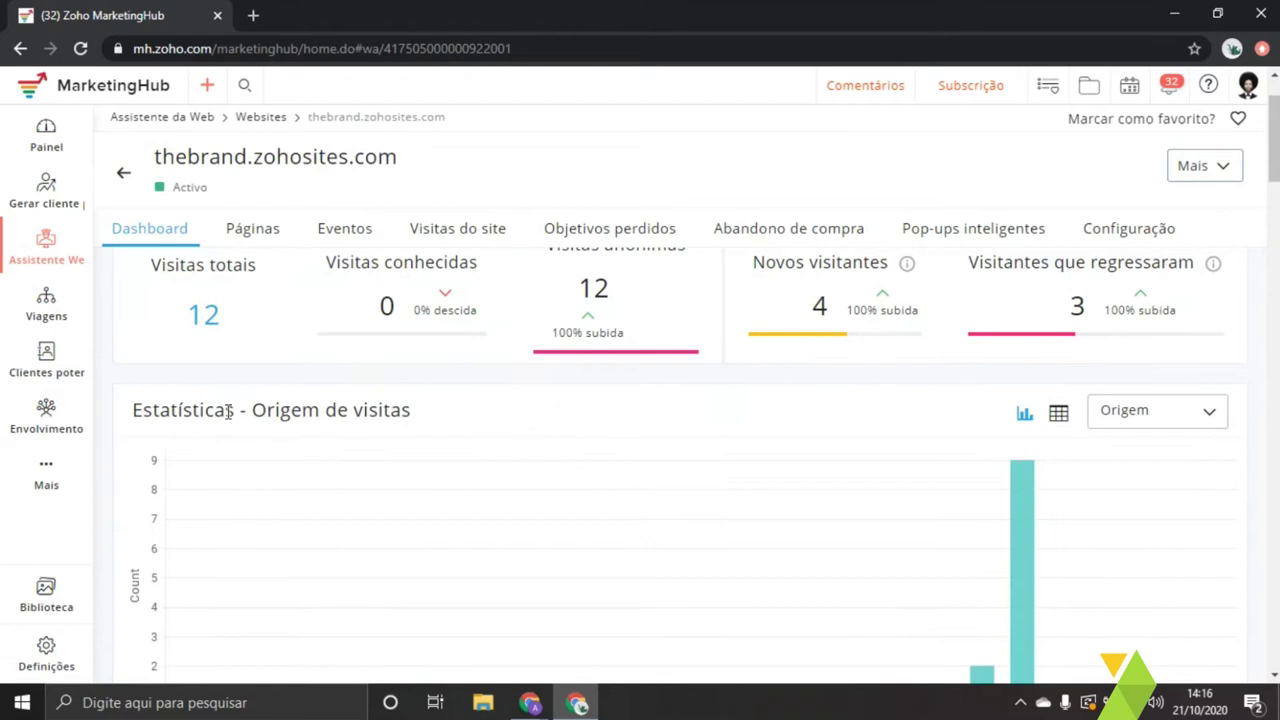
left_click_drag(153, 410, 131, 410)
scroll(626, 490, "down", 1)
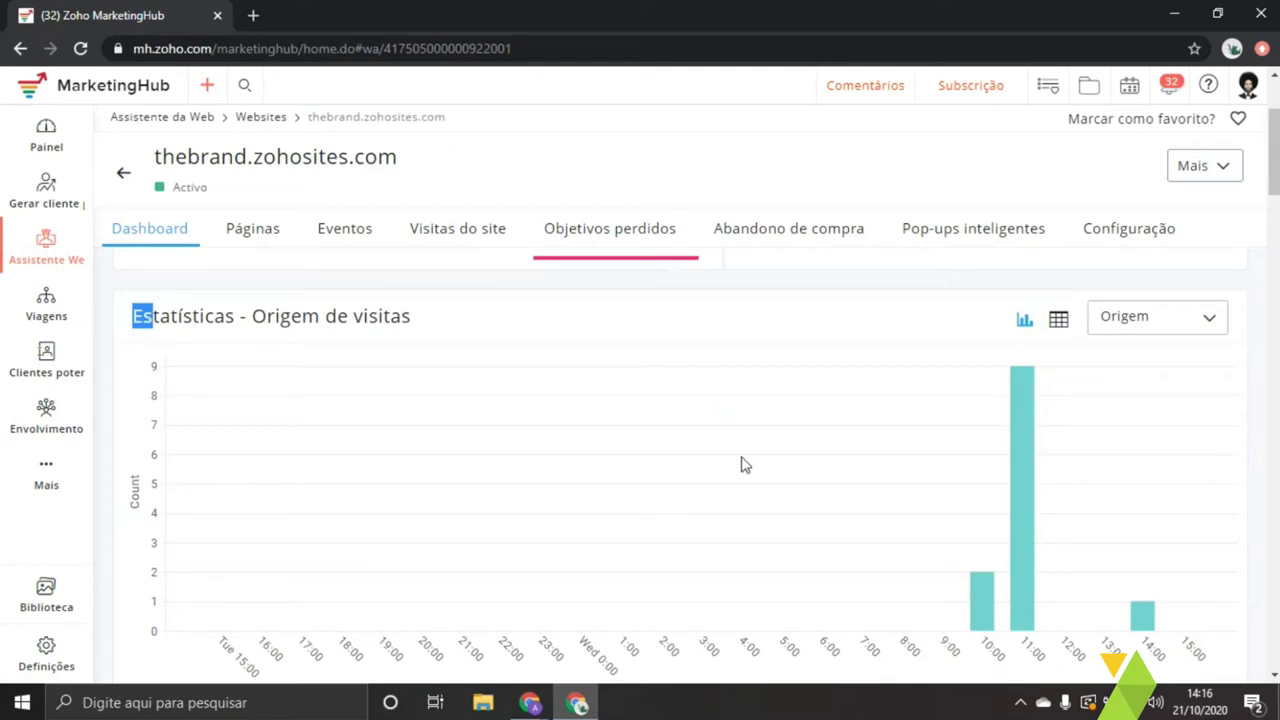
left_click_drag(276, 314, 391, 326)
left_click(391, 326)
mouse_move(1022, 481)
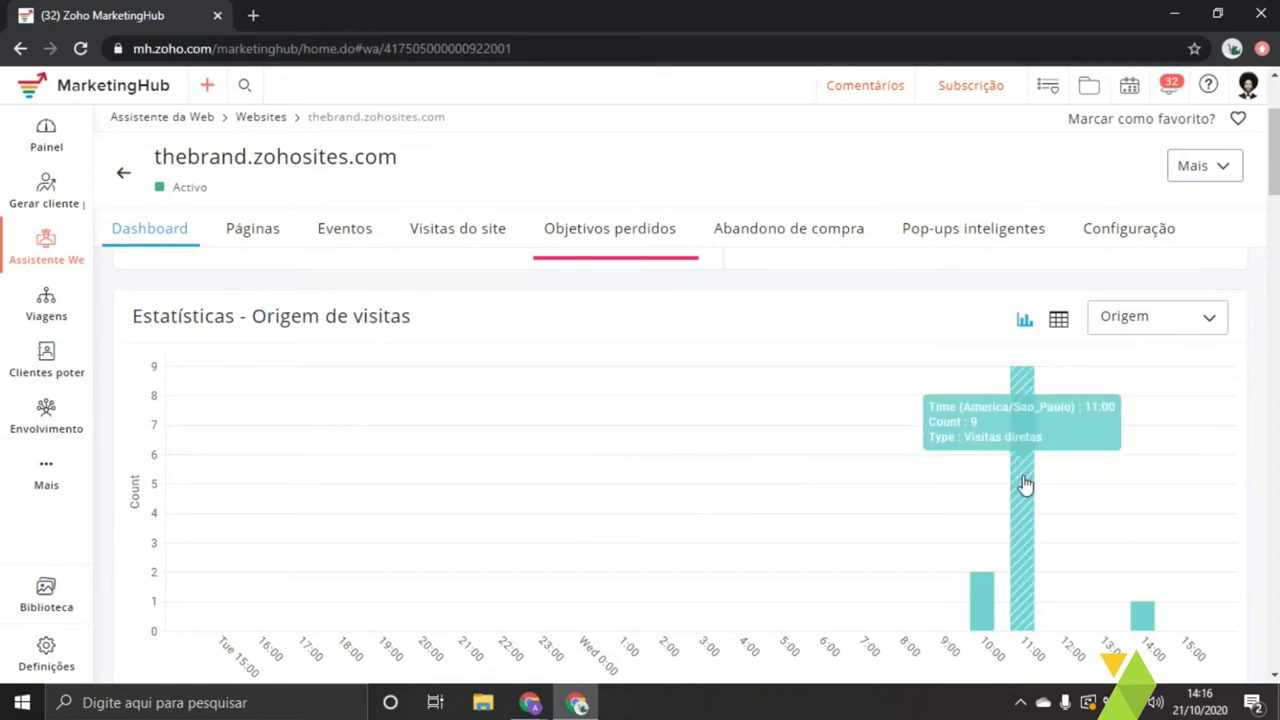
left_click(283, 232)
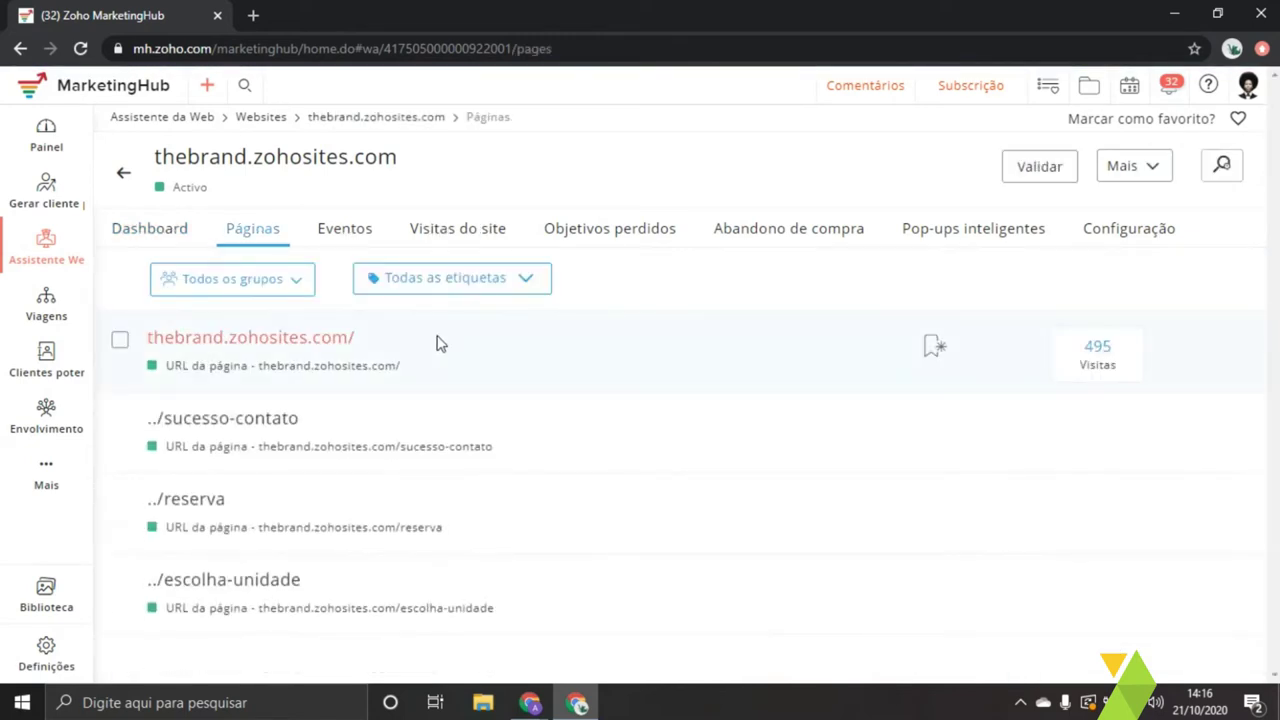
- Review the website's Eventos, Visitas do site and Objetivos perdidos sections
left_click(345, 228)
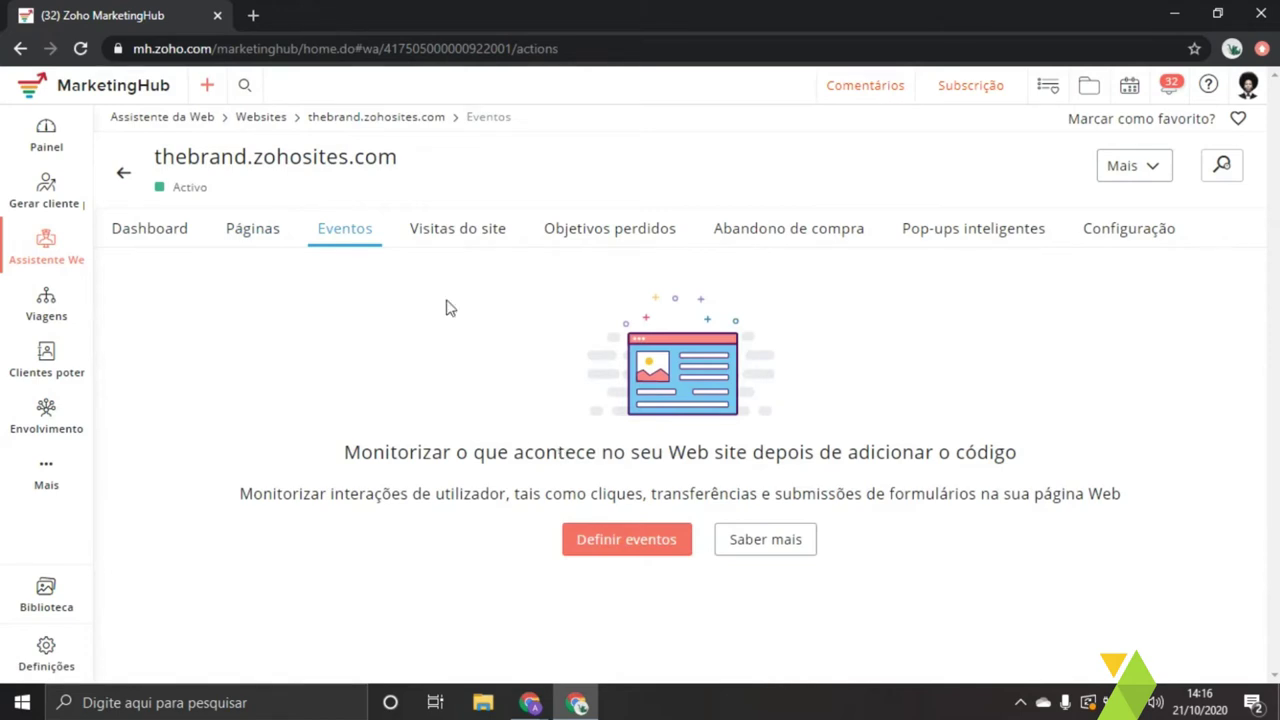
left_click(444, 234)
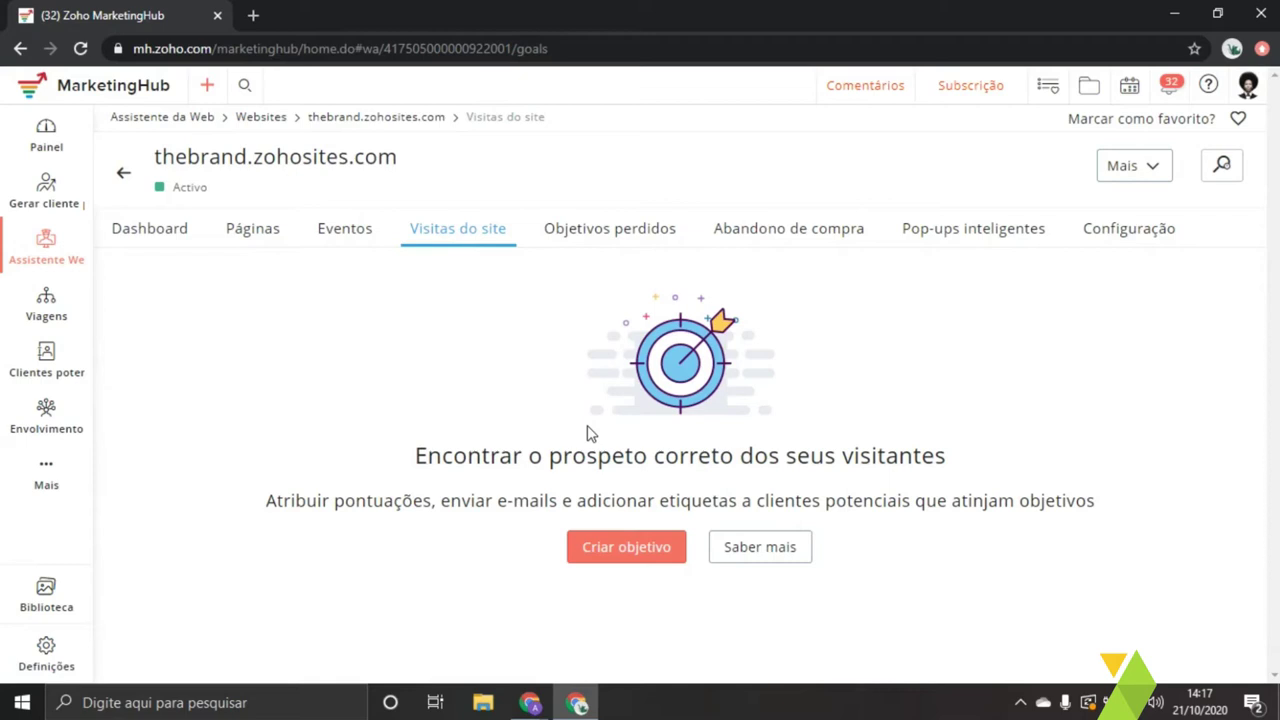
left_click(622, 249)
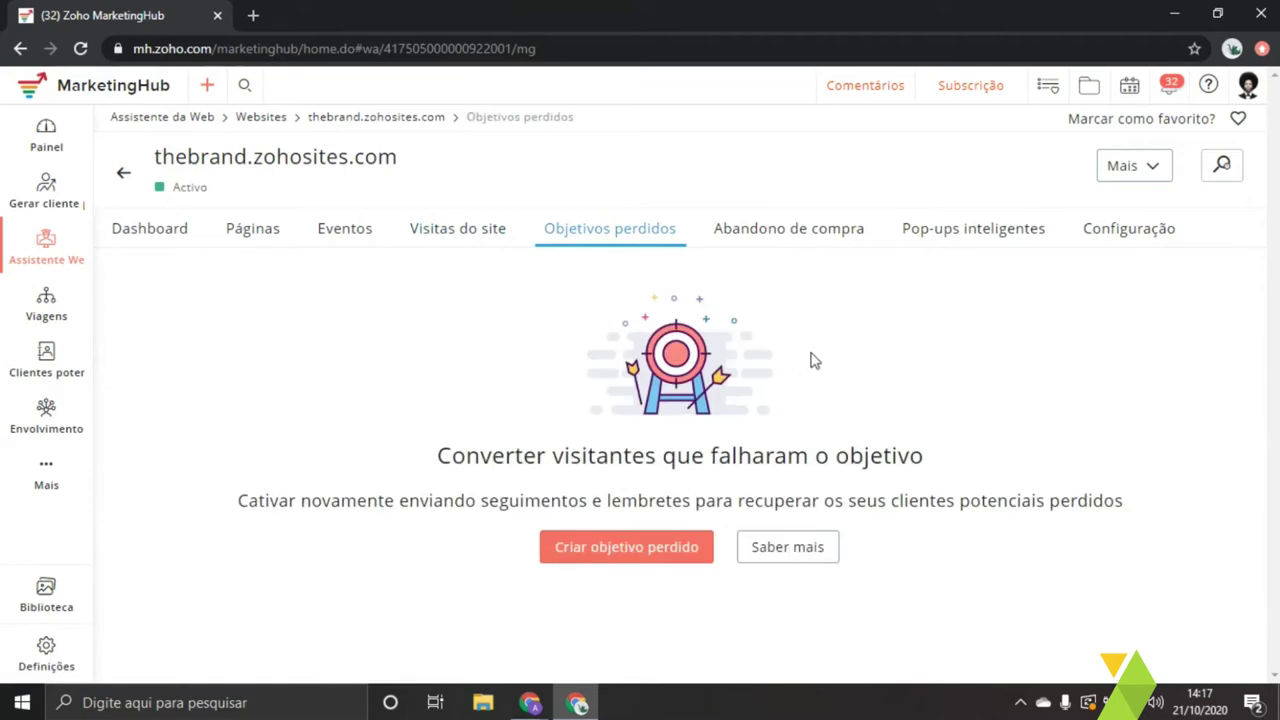
- Return to the website's Páginas list and highlight the thebrand.zohosites.com/, ../sucesso-contato and ../reserva page names in turn
left_click(266, 243)
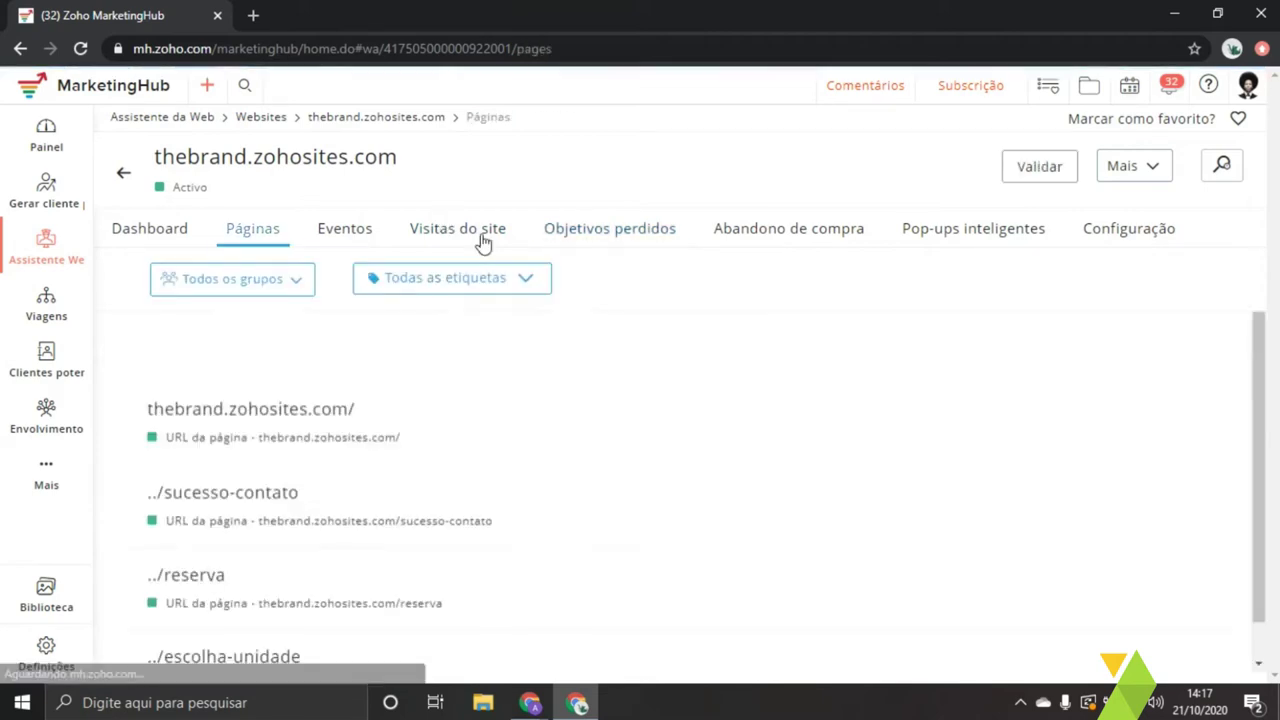
left_click_drag(463, 343, 148, 340)
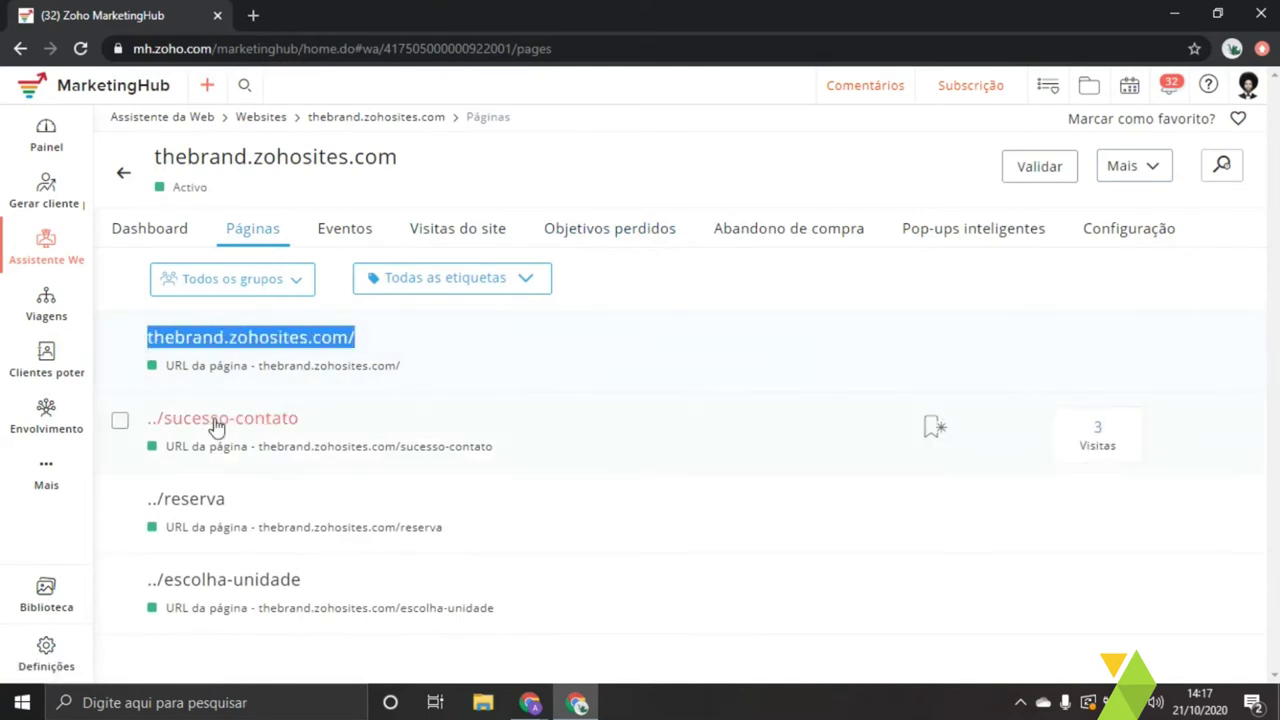
left_click_drag(337, 423, 148, 446)
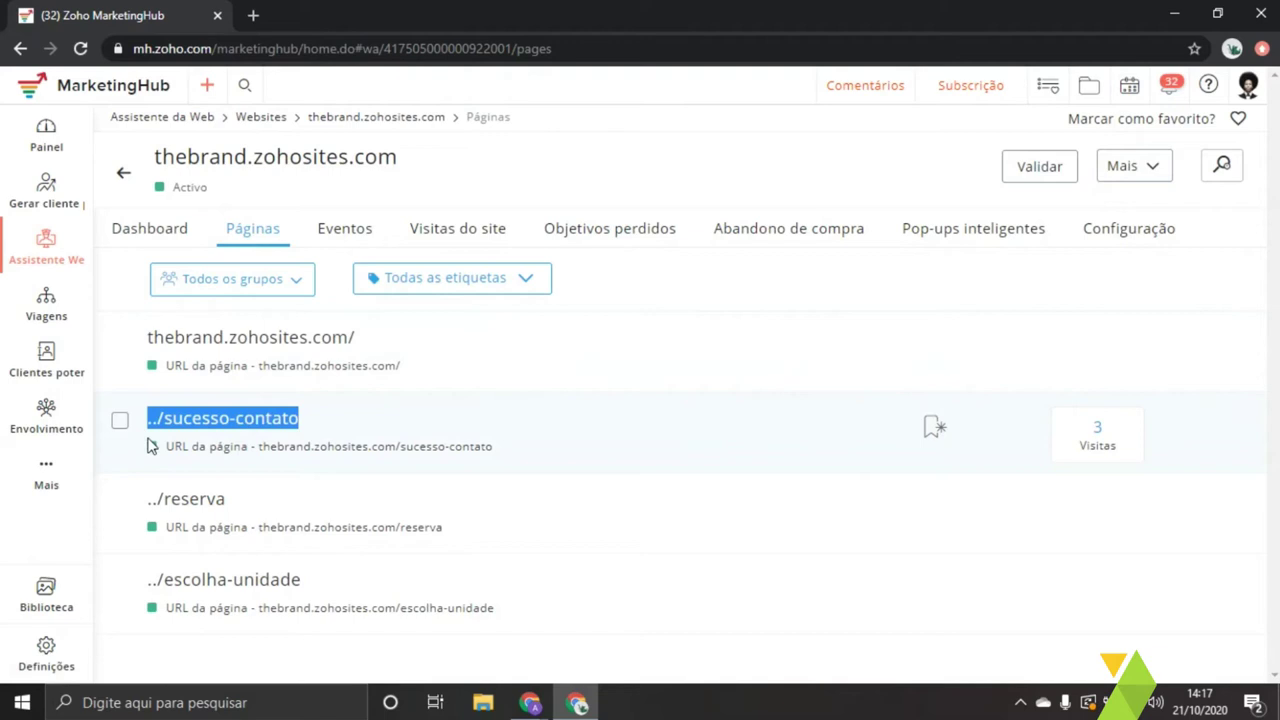
left_click_drag(285, 510, 147, 502)
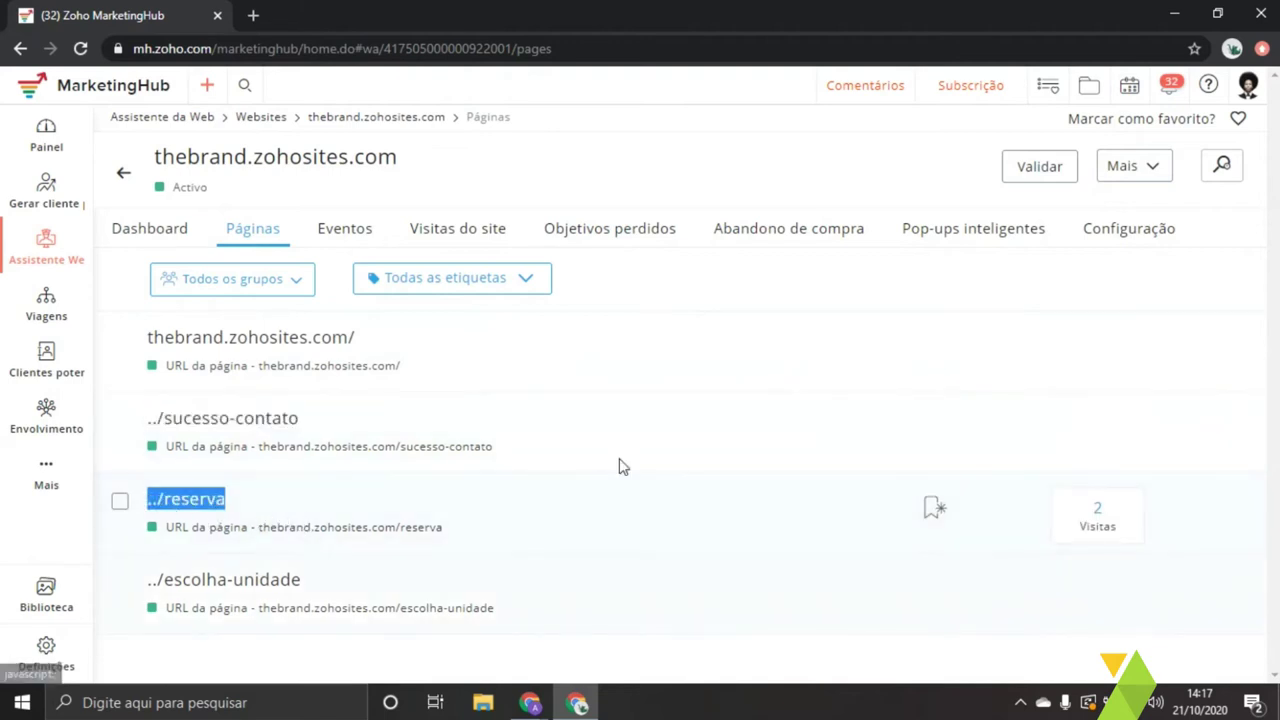
- Review the website's Objetivos perdidos, Abandono de compra and Pop-ups inteligentes sections, and return to the web assistant
left_click(638, 232)
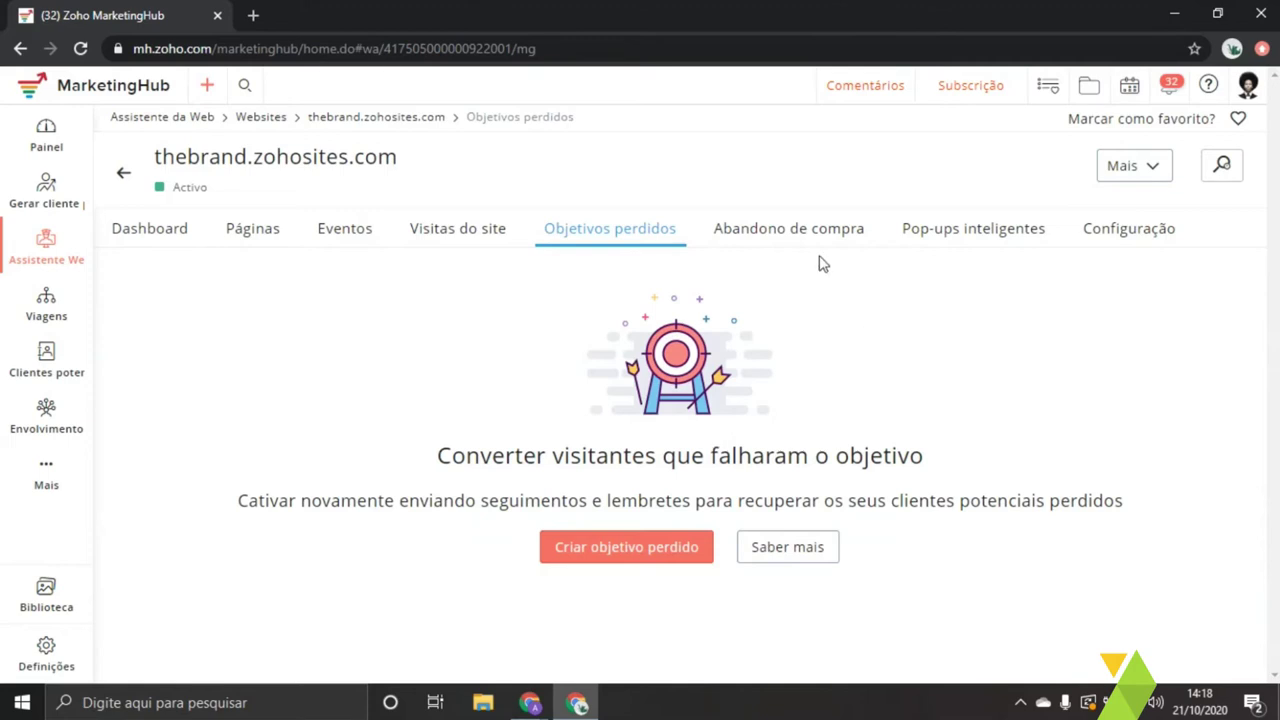
left_click(779, 250)
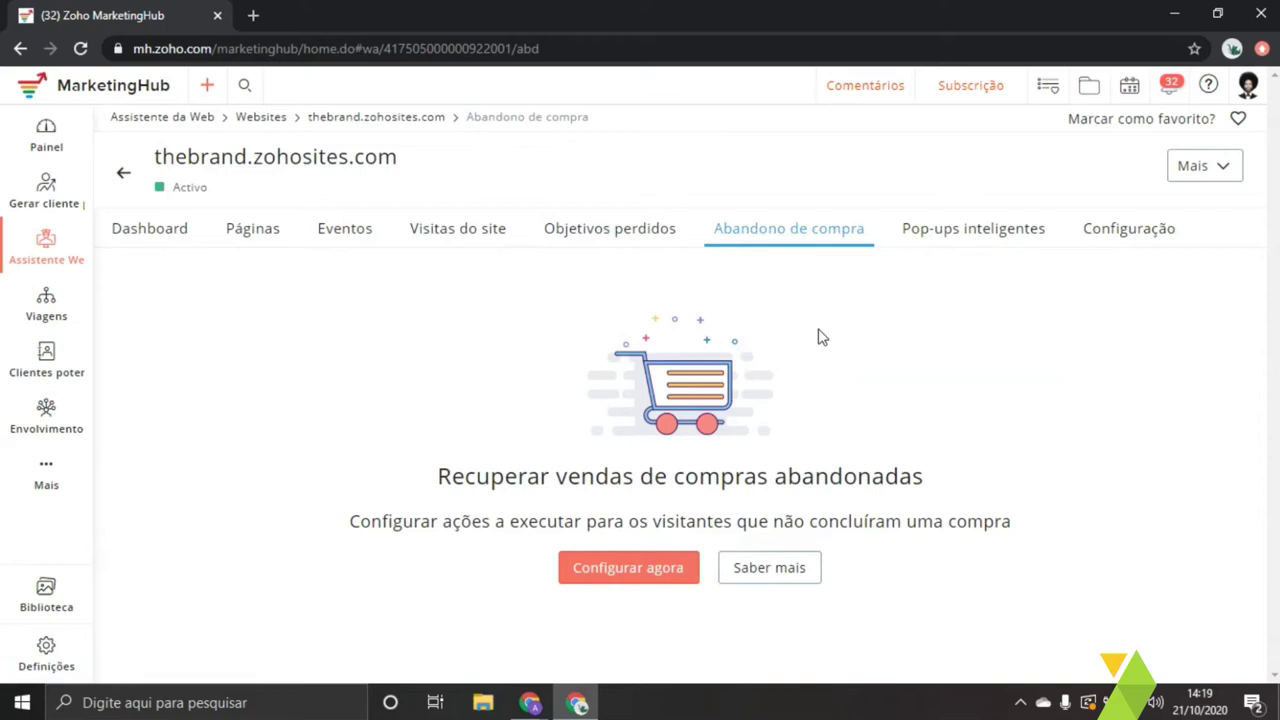
left_click(1016, 238)
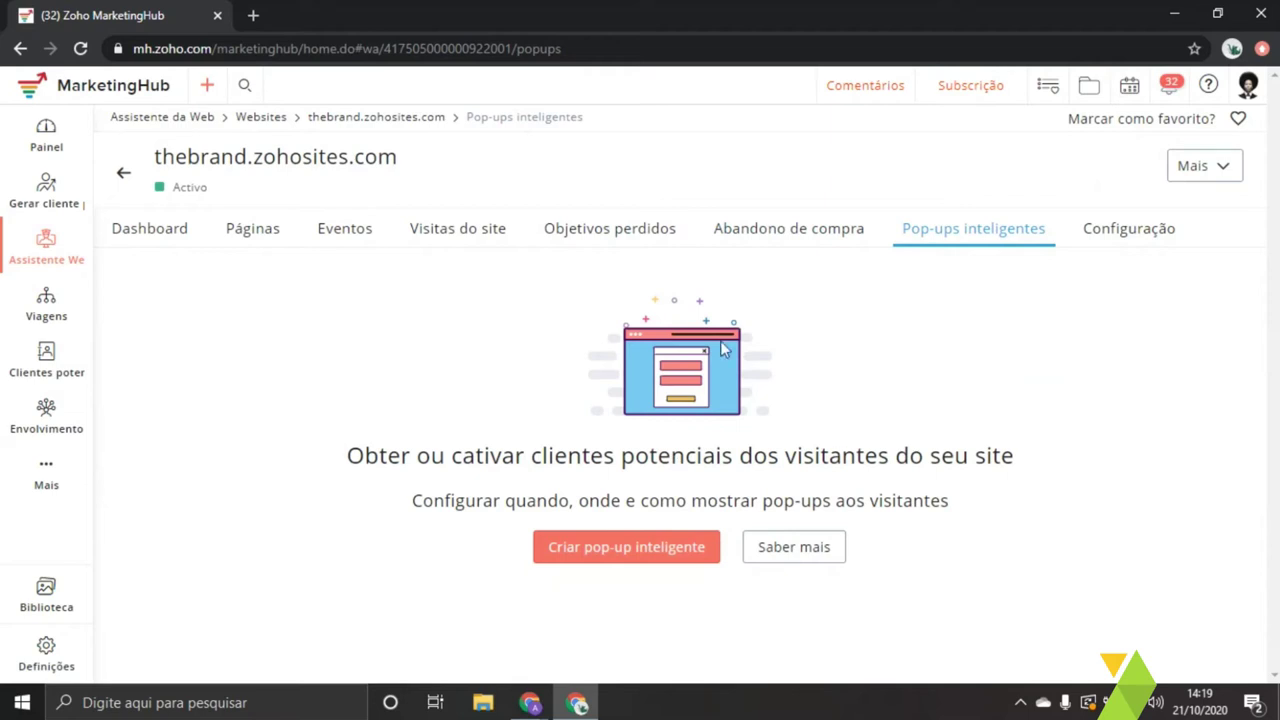
left_click(61, 253)
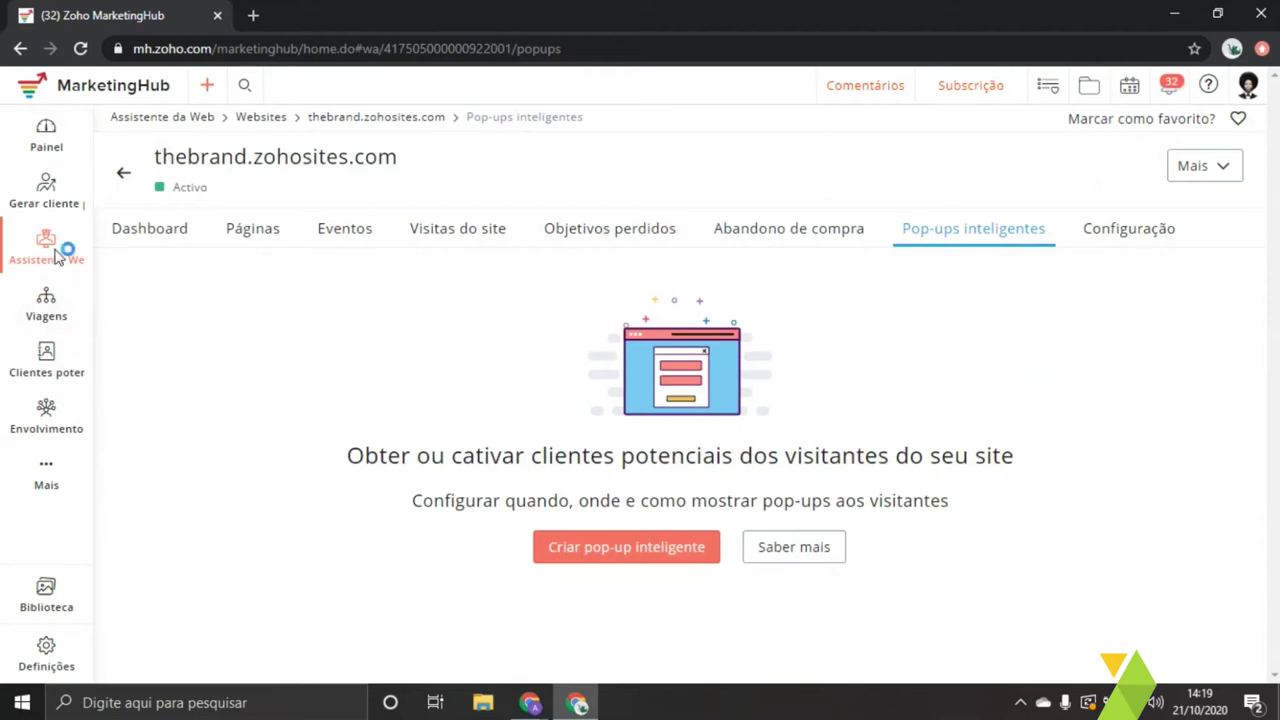
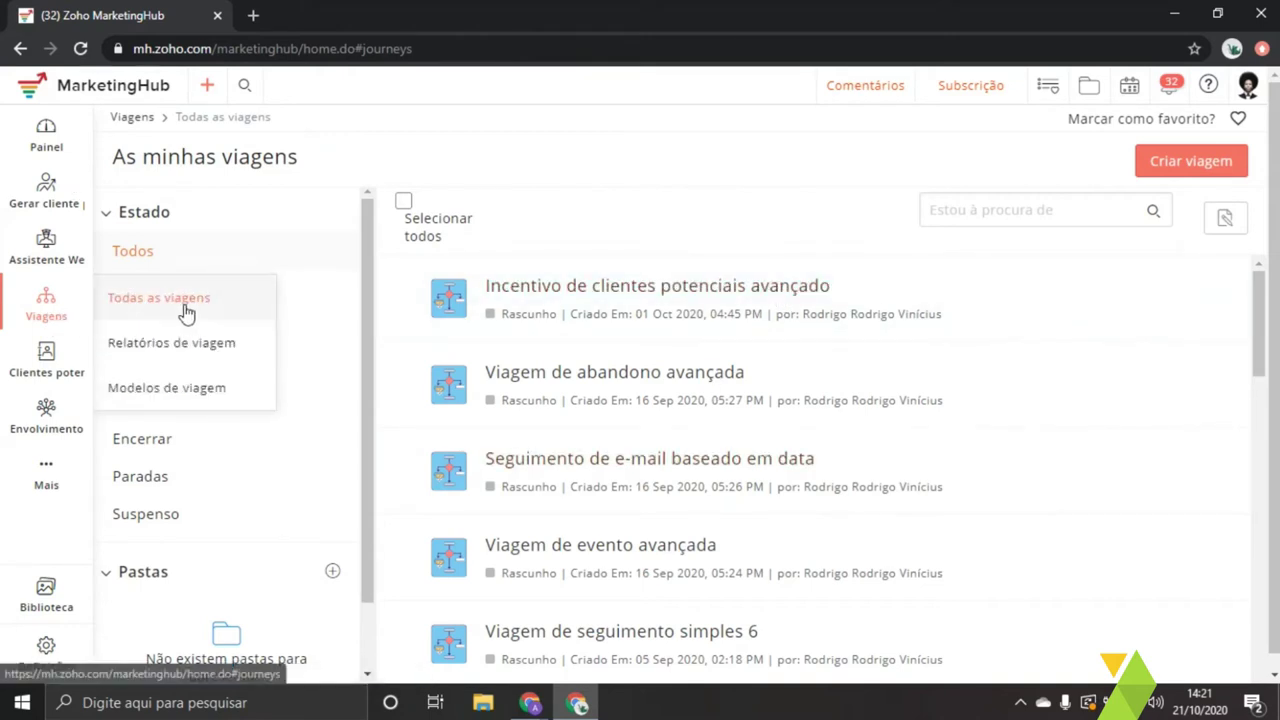
- Start a new journey from Modelos pré-criados and examine the Welcome & Thank You templates, highlighting the Viagem de seguimento simples title
left_click(1182, 174)
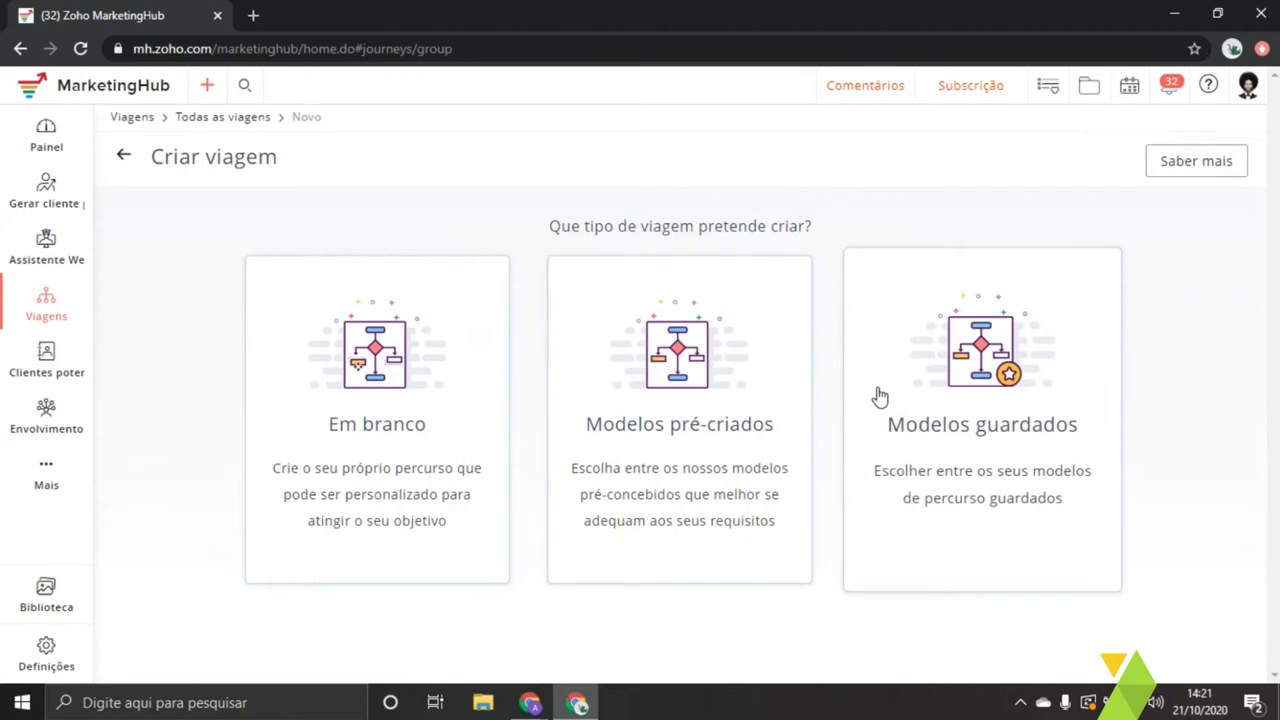
left_click(712, 358)
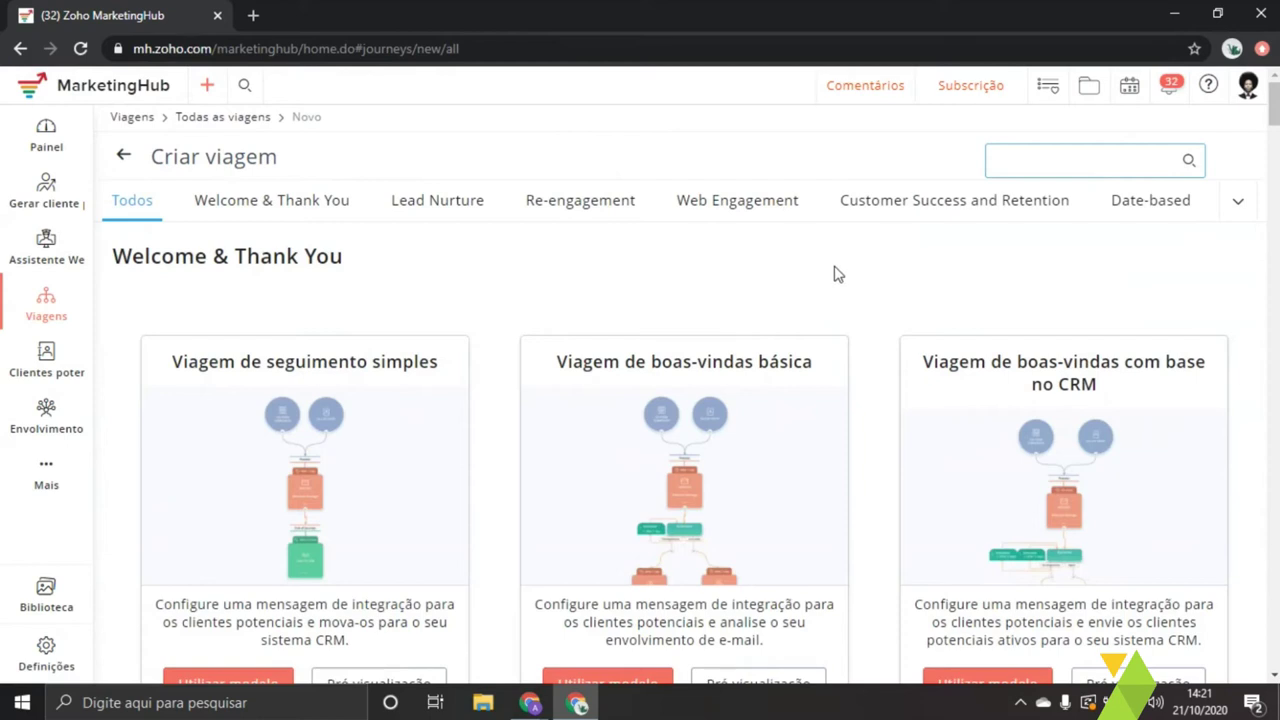
scroll(751, 277, "down", 1)
scroll(755, 235, "up", 1)
scroll(507, 260, "down", 2)
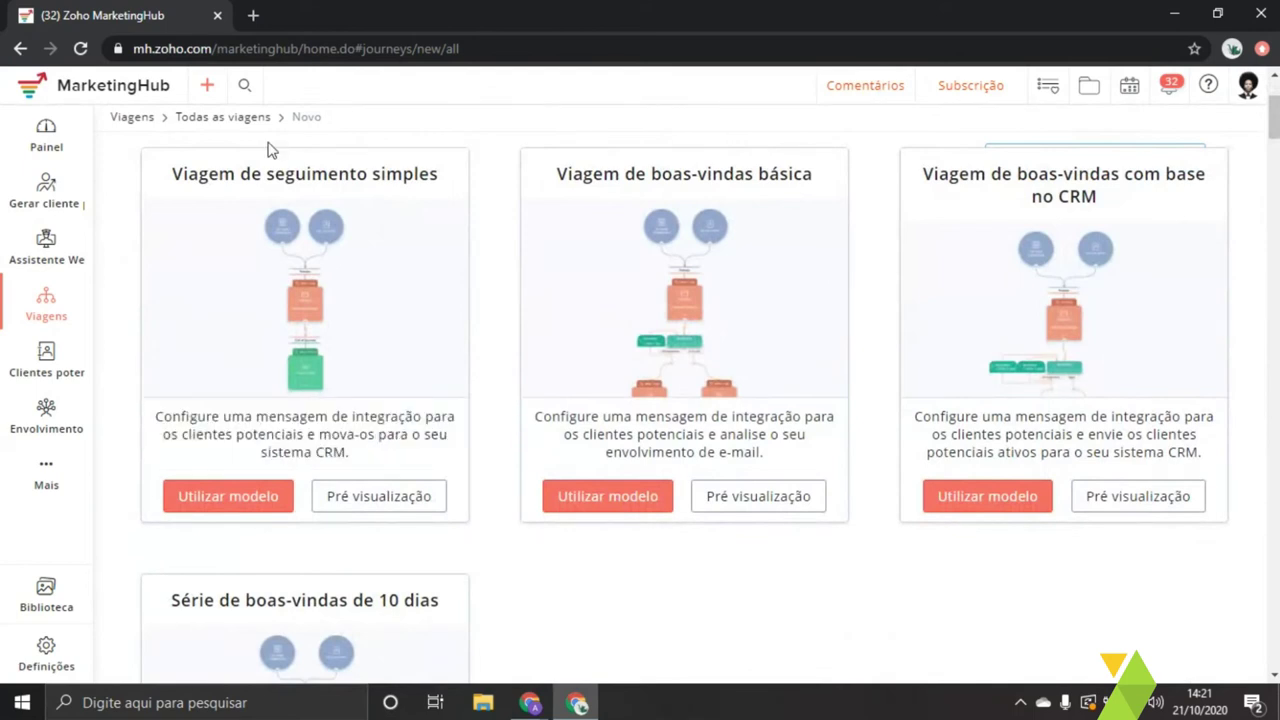
left_click_drag(172, 155, 443, 190)
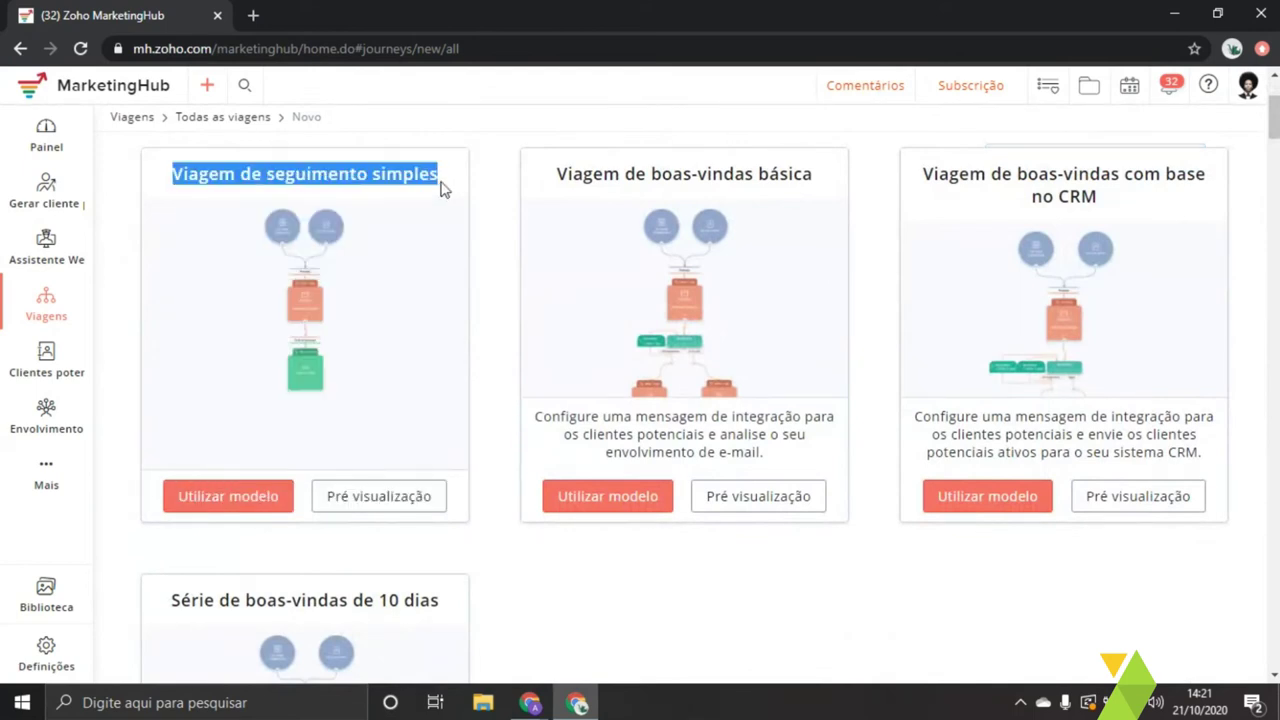
left_click(706, 611)
scroll(745, 505, "down", 3)
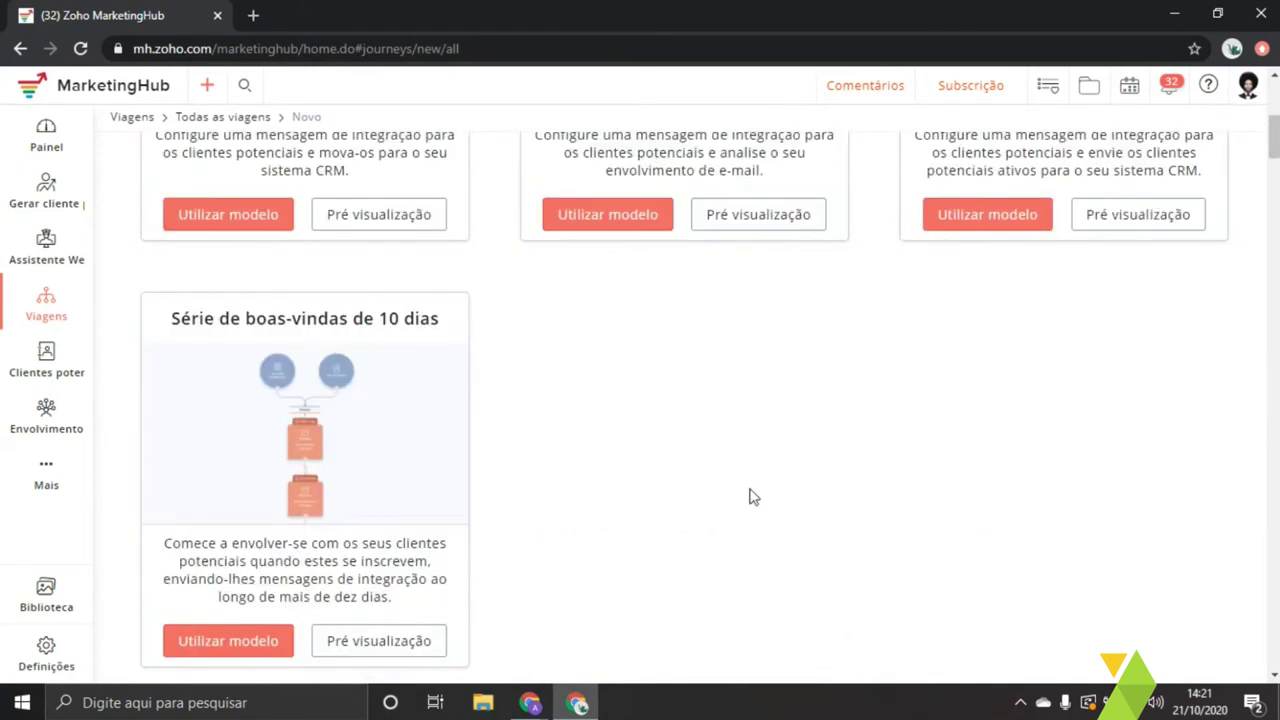
- Look over the Lead Nurture journey templates, from Incentivo de clientes potenciais simples to Teste A/B para boletins informativos
scroll(740, 457, "up", 5)
left_click_drag(1032, 290, 1063, 311)
scroll(831, 383, "down", 8)
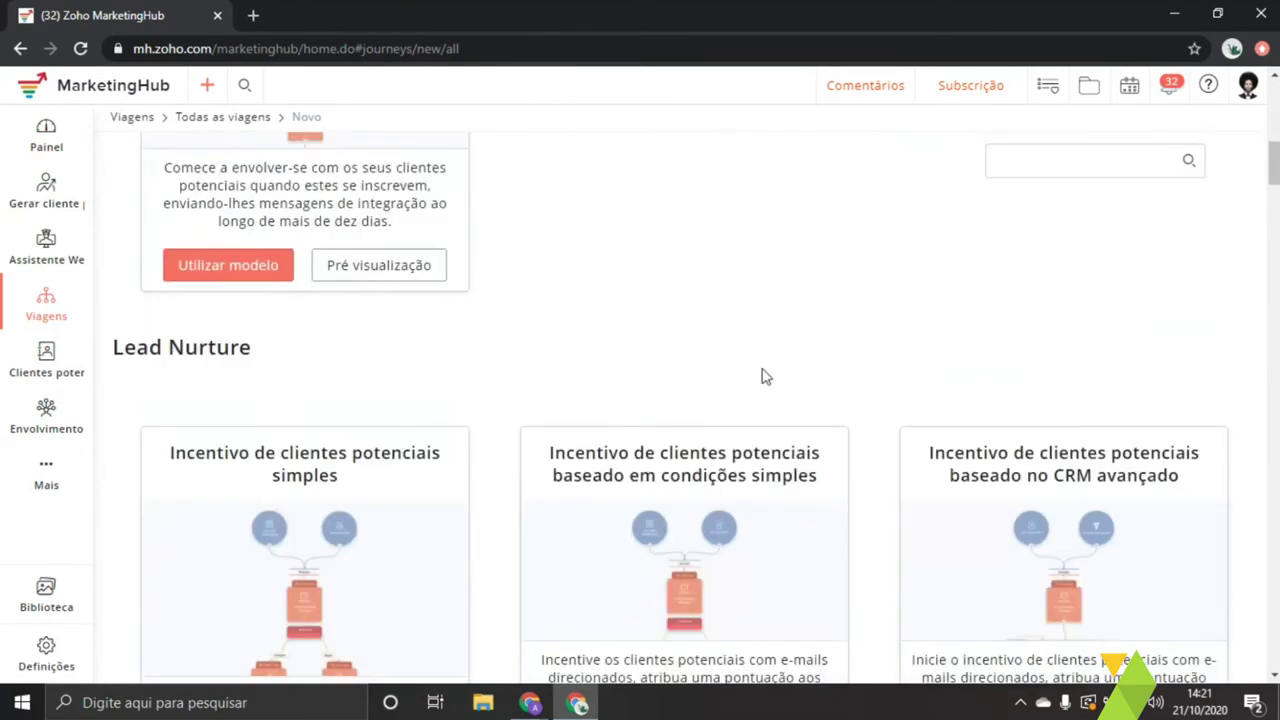
scroll(765, 377, "down", 2)
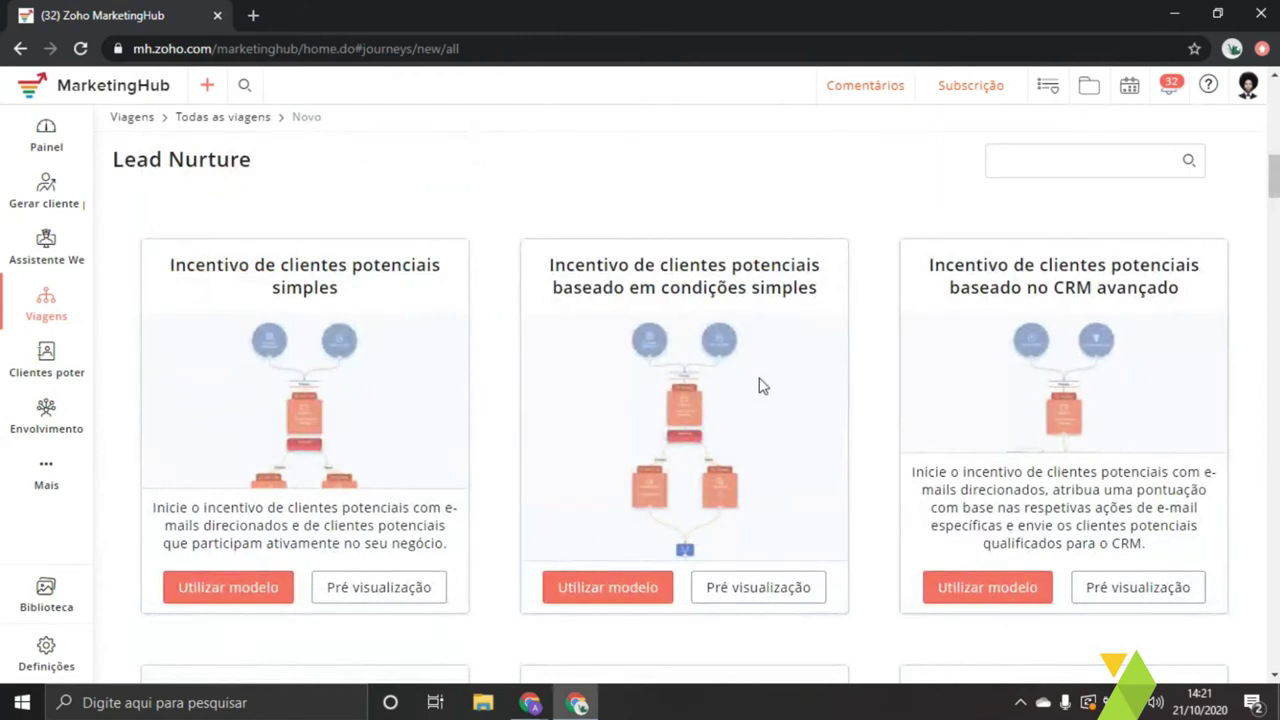
scroll(762, 386, "down", 4)
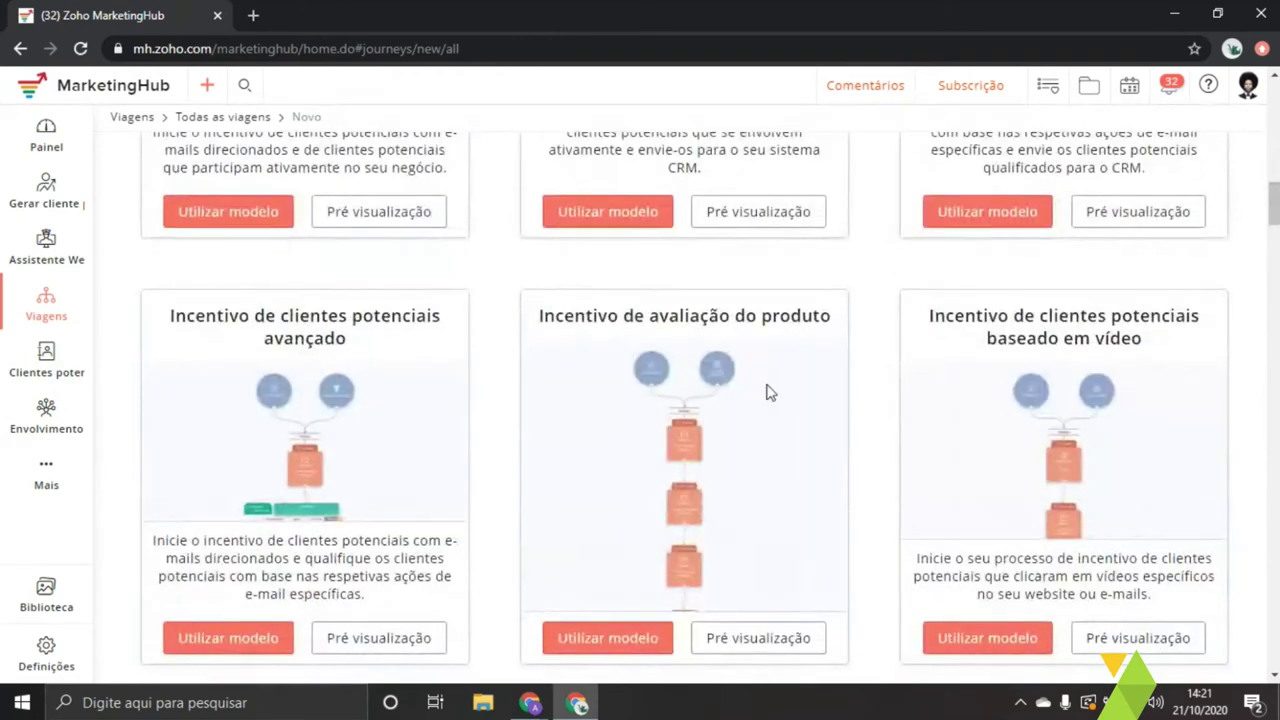
scroll(743, 380, "down", 1)
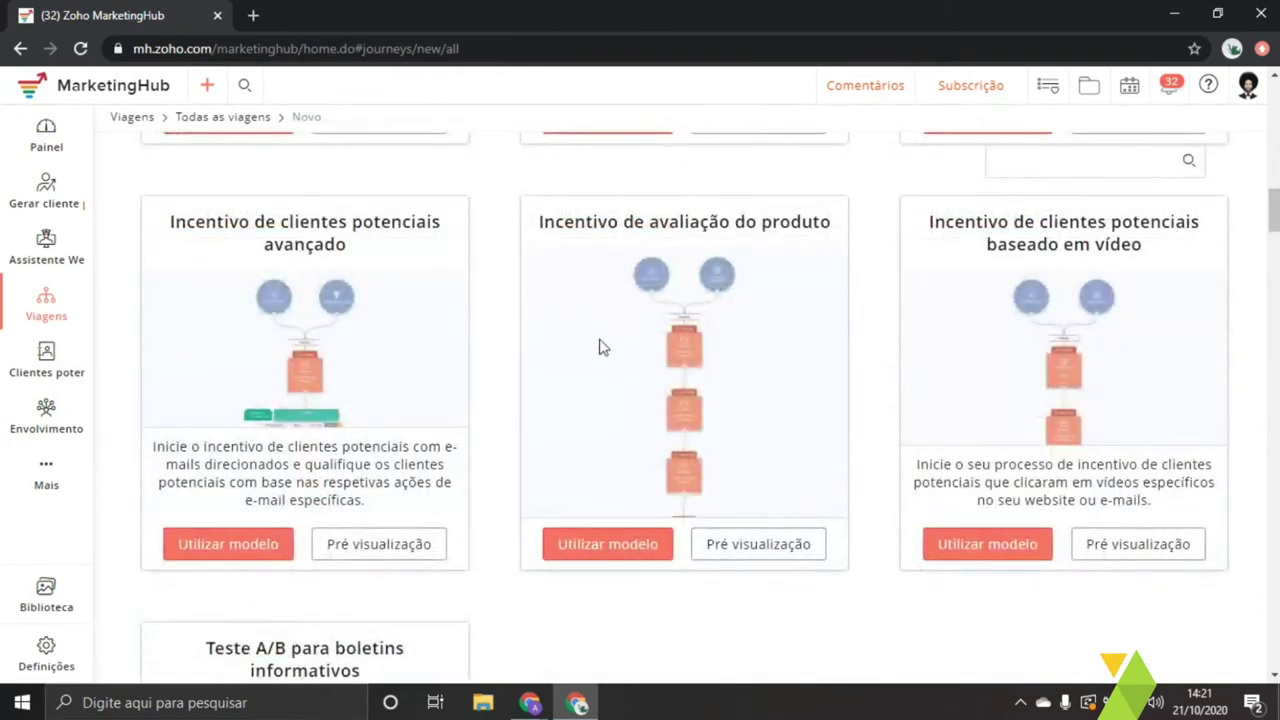
scroll(590, 380, "down", 4)
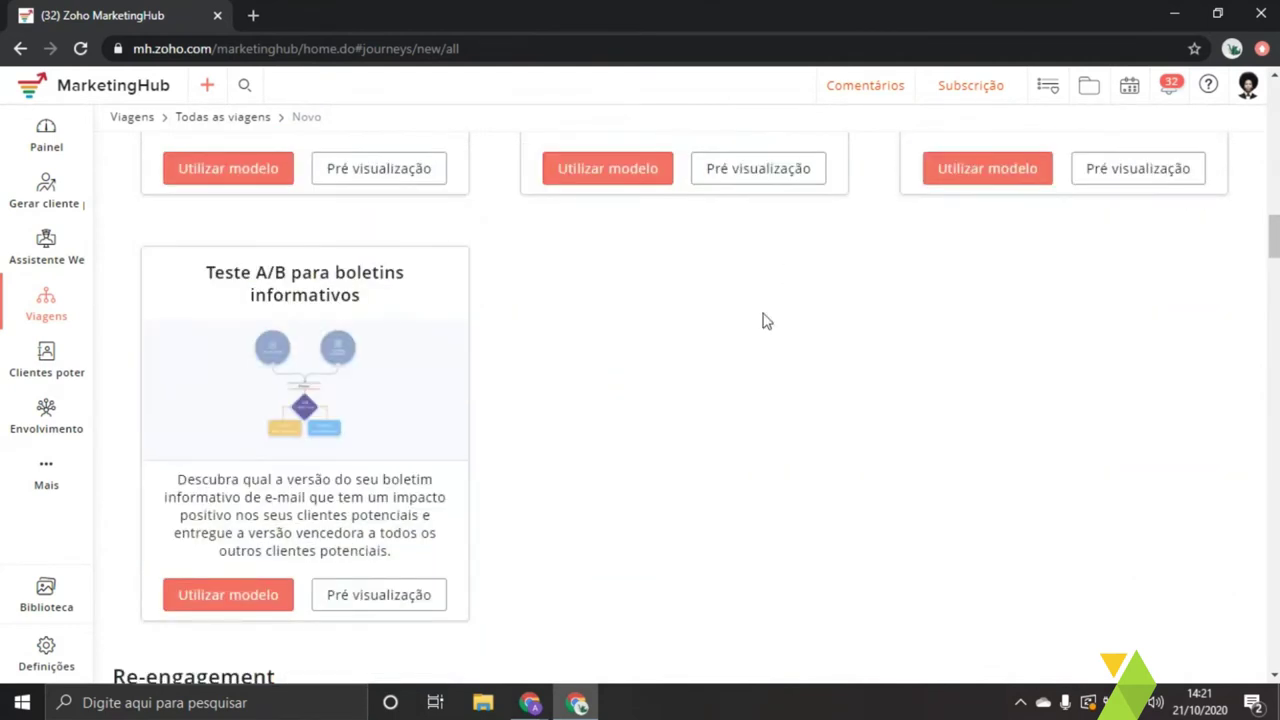
- Browse the remaining journey templates from Re-engagement through Customer Success and Retention to the Date-based ones
scroll(670, 357, "down", 4)
scroll(670, 400, "down", 4)
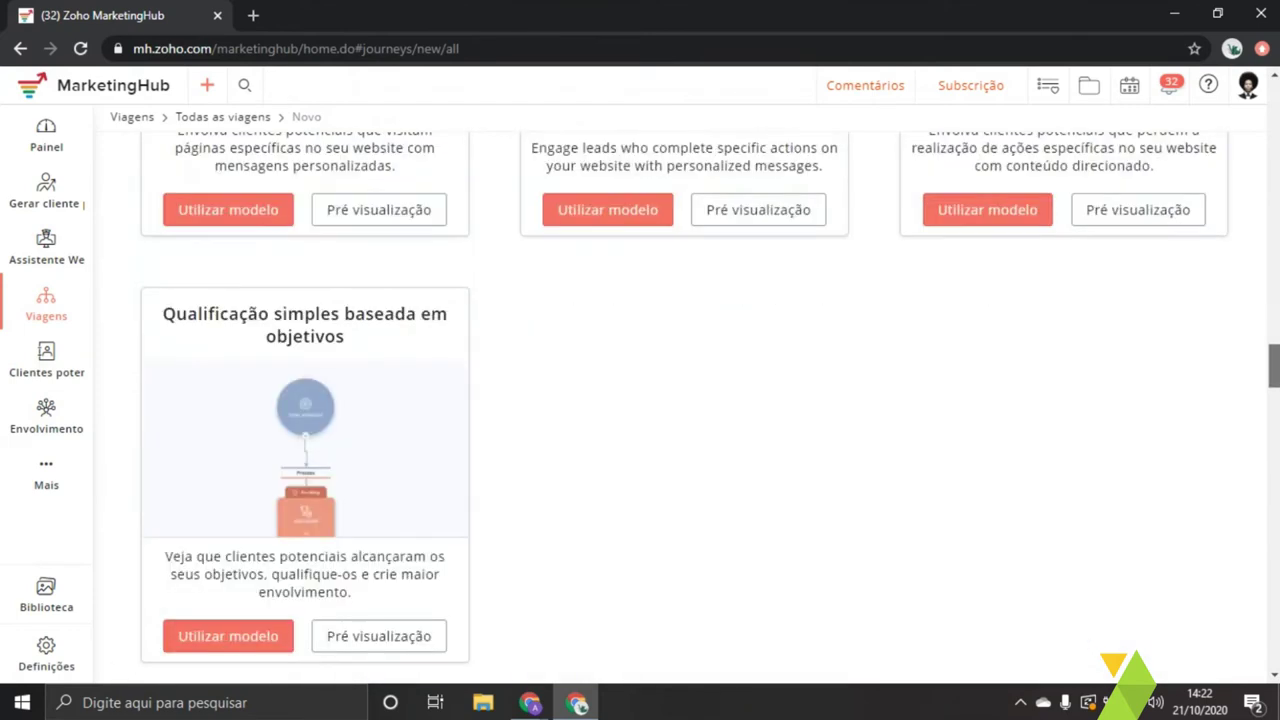
scroll(670, 400, "down", 1)
scroll(670, 400, "down", 2)
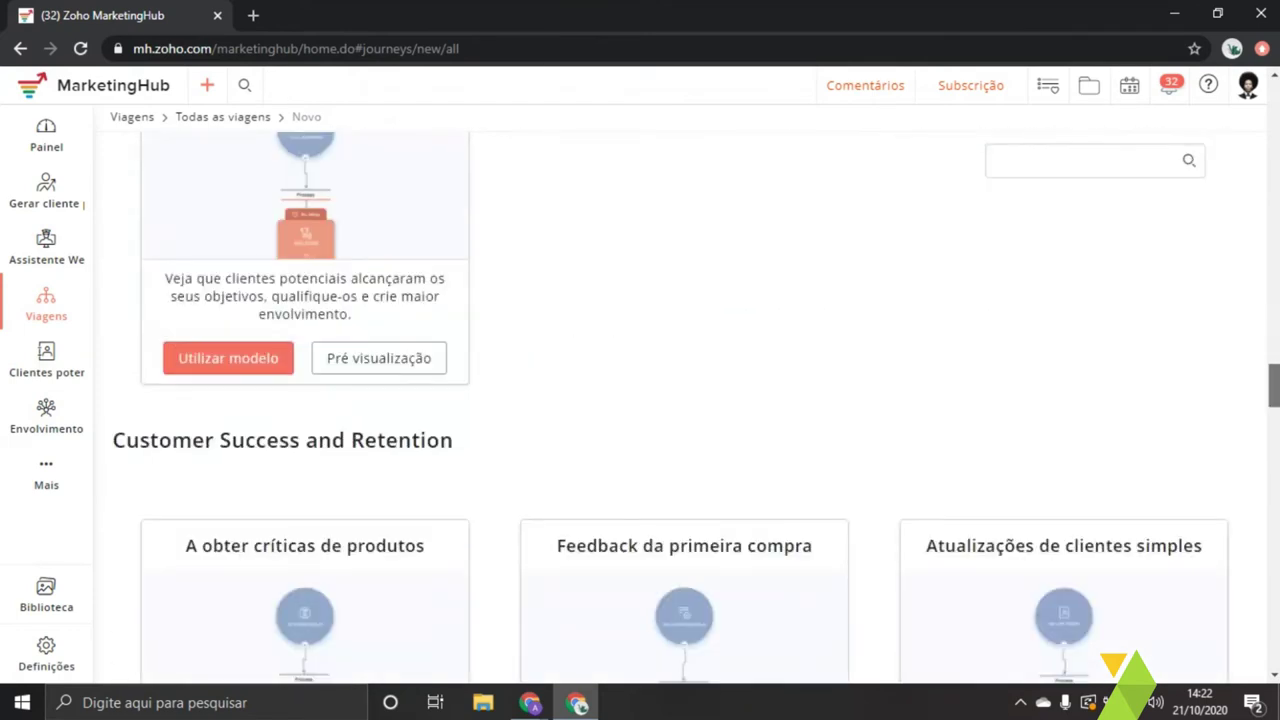
scroll(670, 400, "down", 8)
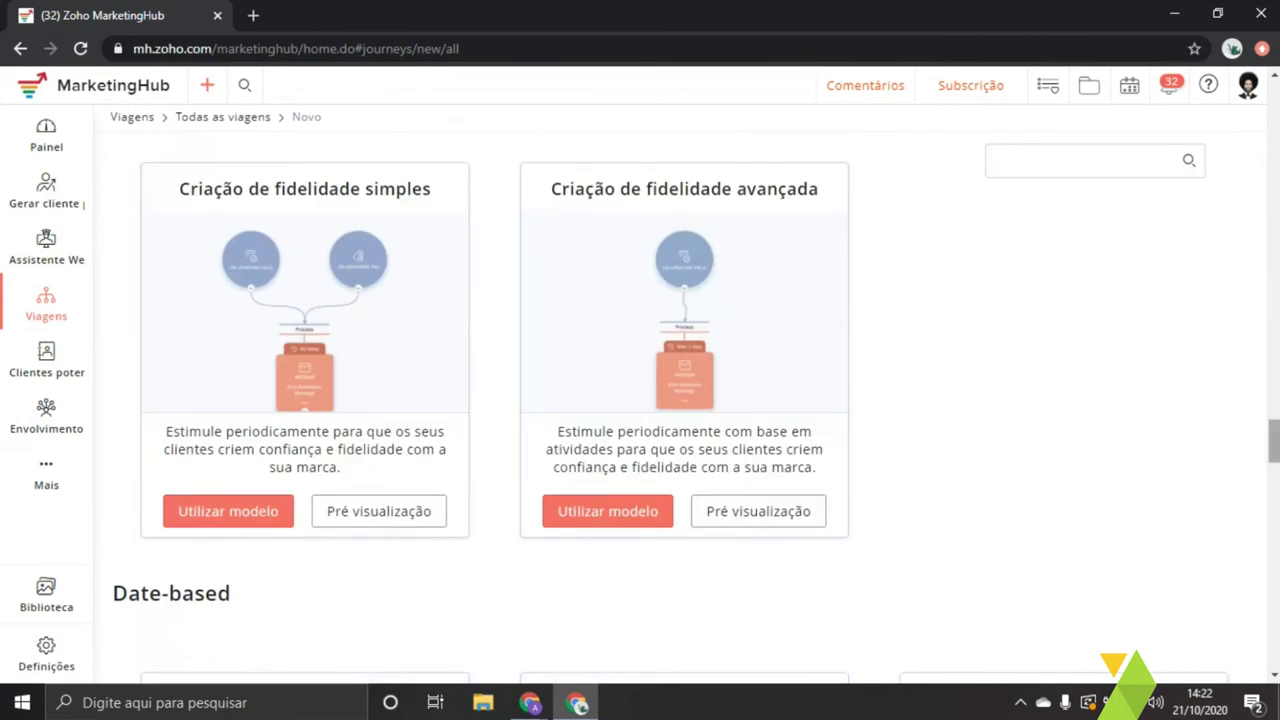
left_click_drag(1274, 452, 1274, 496)
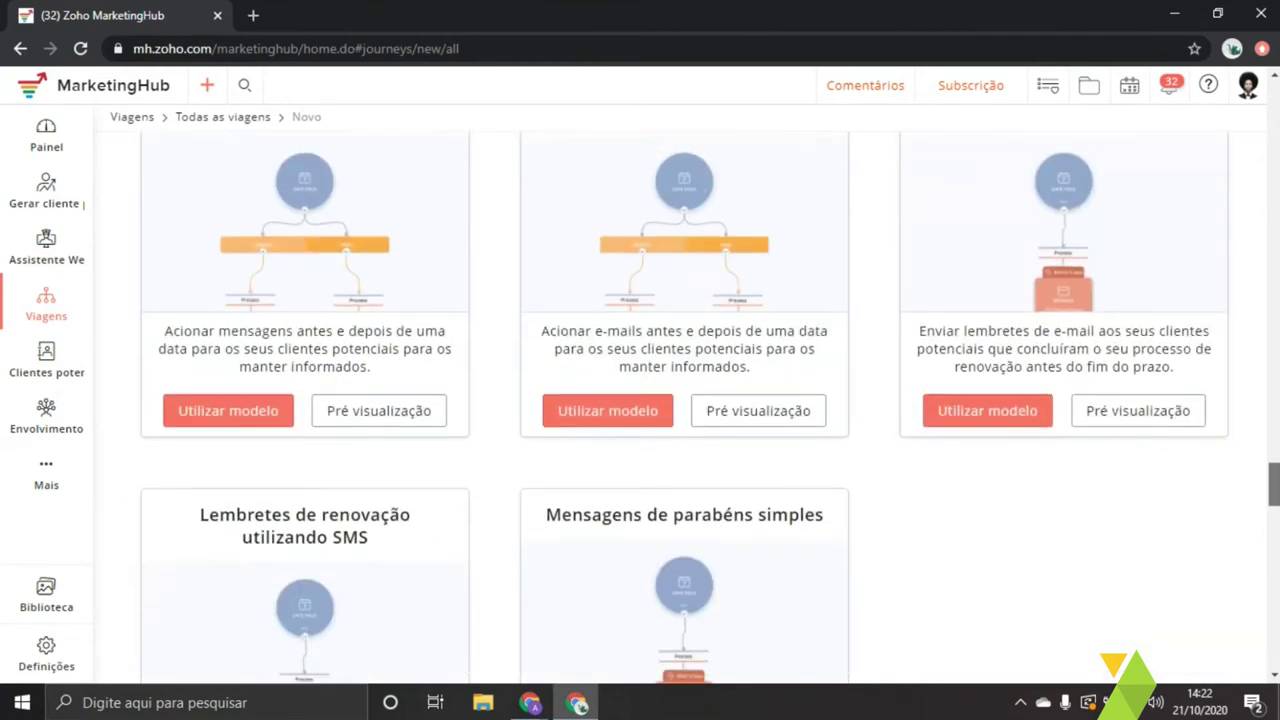
- Revisit the Welcome & Thank You templates, highlighting part of the CRM-based welcome title, and go back to the journey type choice
scroll(1157, 291, "up", 15)
left_click_drag(1091, 300, 1060, 323)
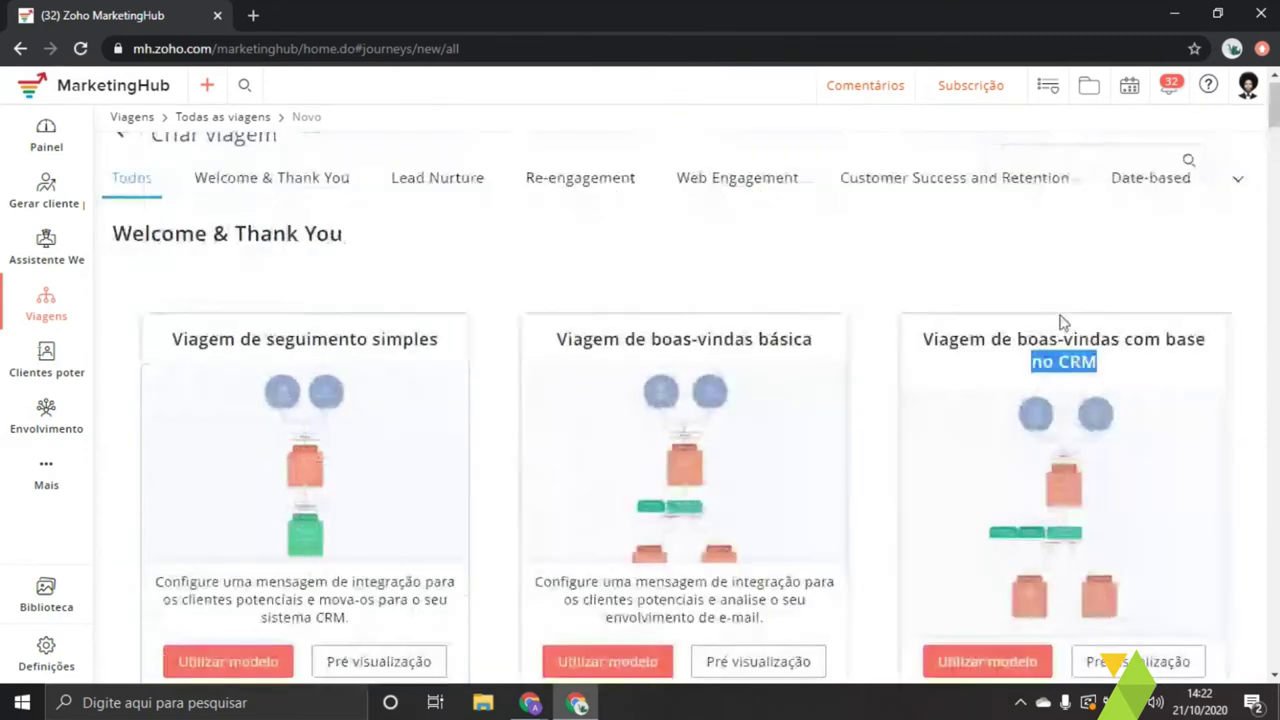
left_click(984, 297)
scroll(829, 294, "up", 1)
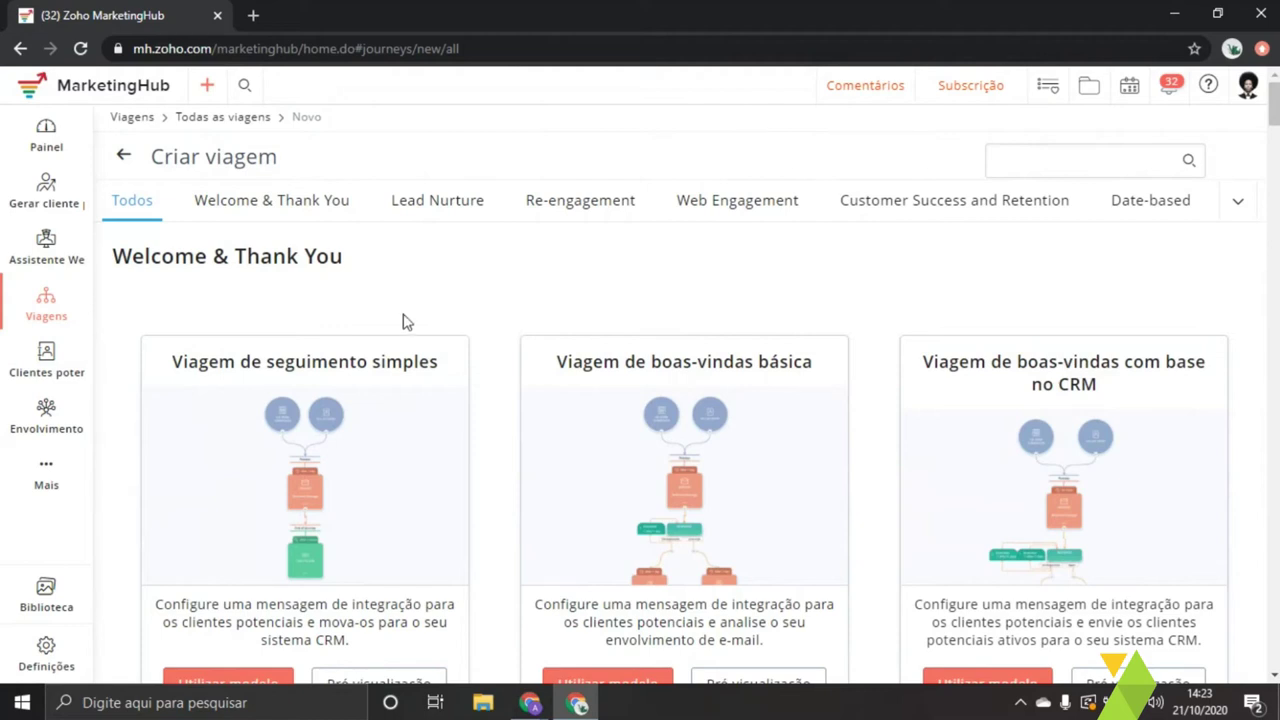
scroll(420, 400, "down", 2)
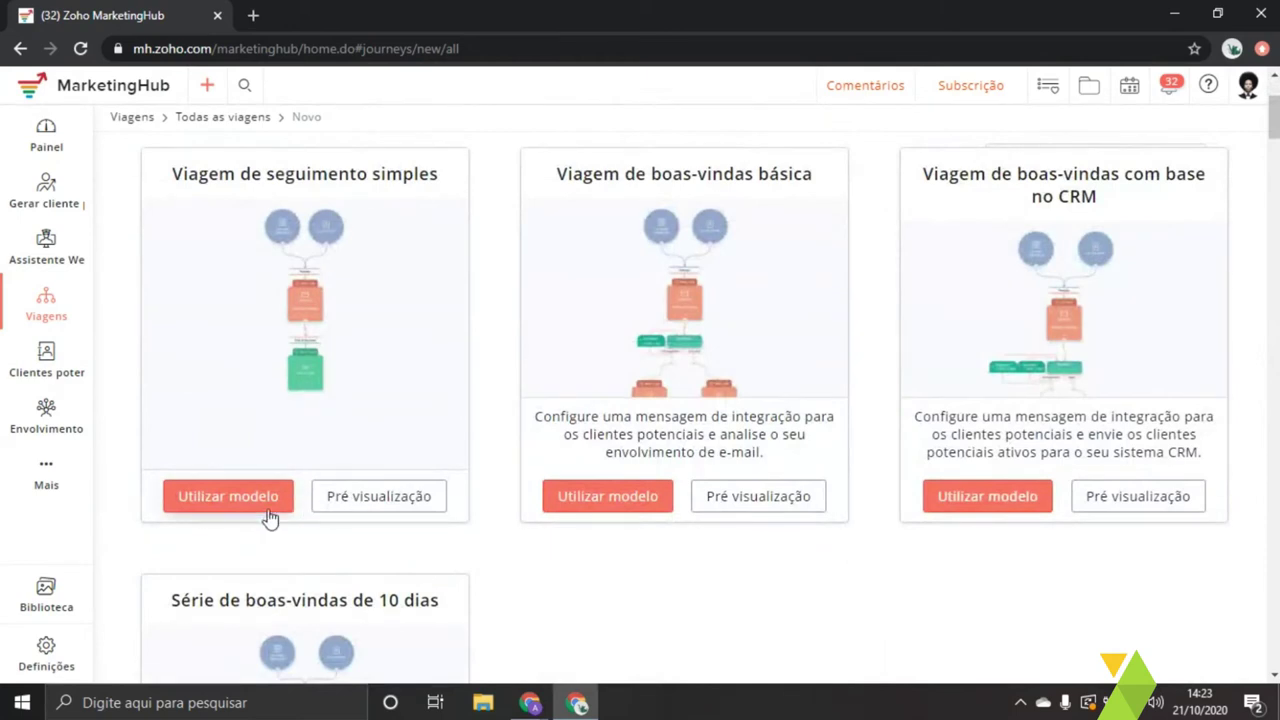
scroll(270, 520, "up", 2)
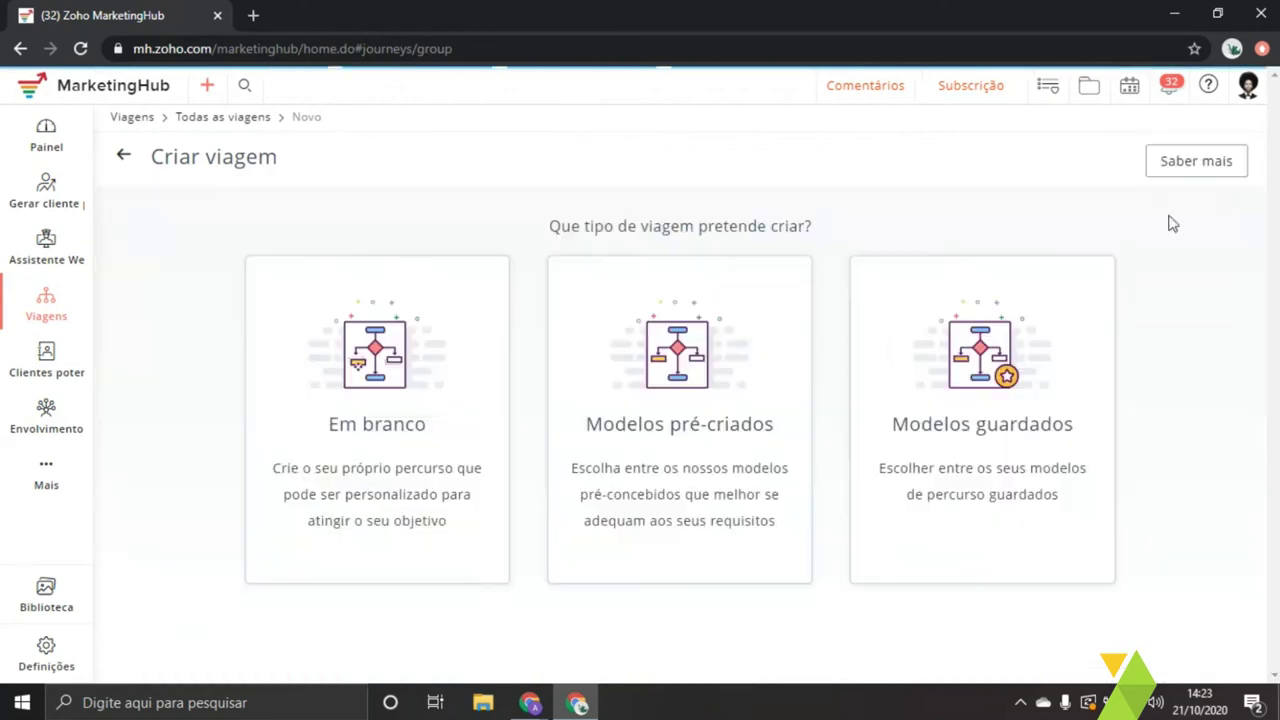
- Create a blank journey named Exemplo
left_click(434, 383)
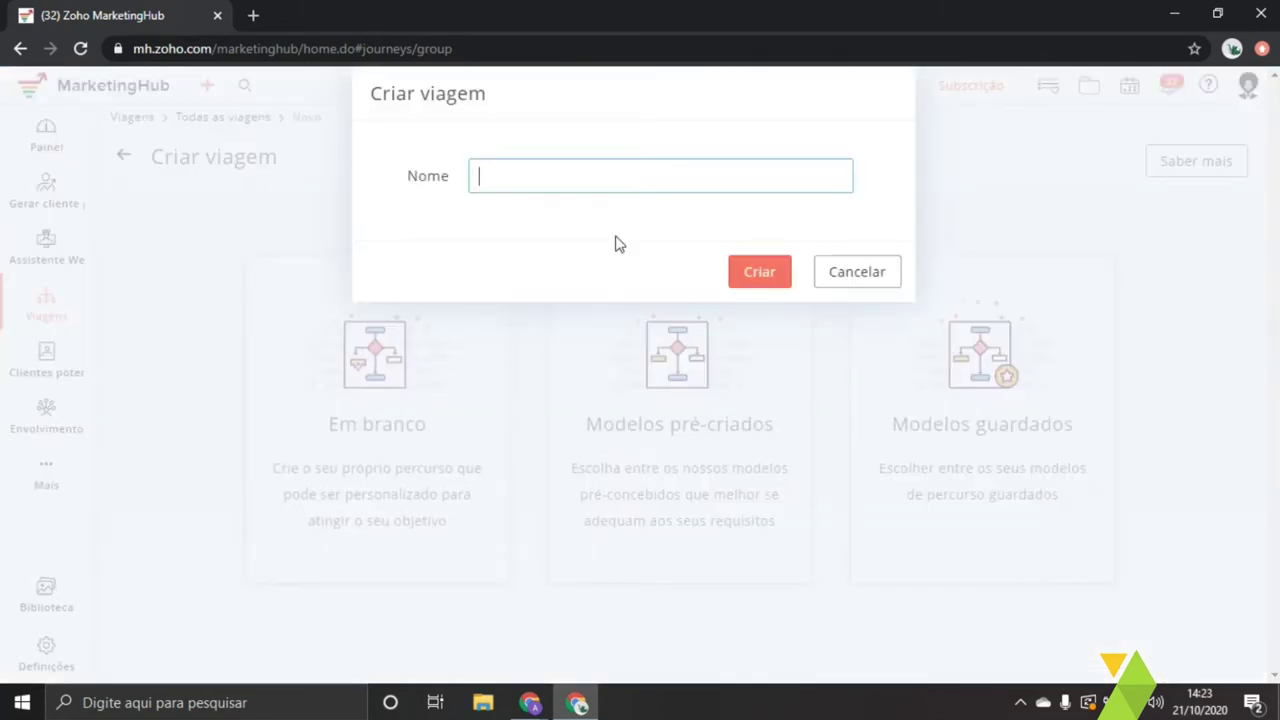
type("Exemplo")
left_click(762, 273)
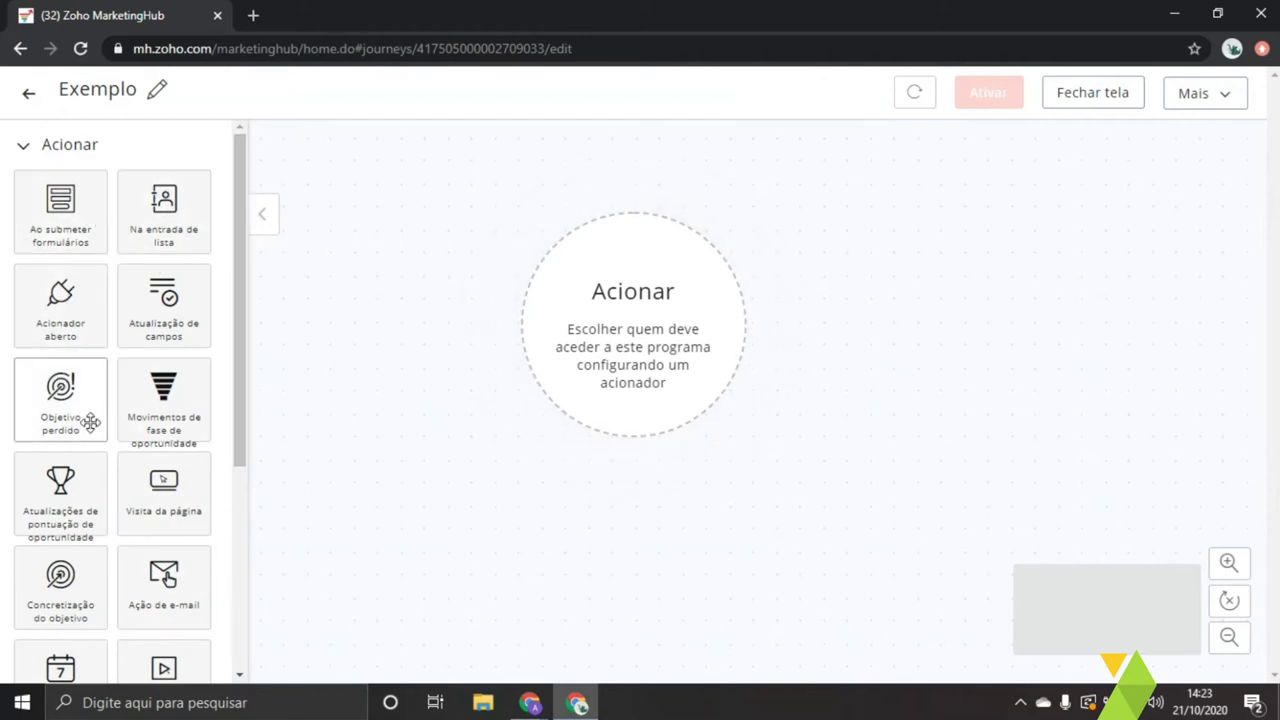
- Examine the trigger elements in the Acionar group available for the Exemplo journey
mouse_move(242, 195)
left_mouse_down()
mouse_move(263, 406)
mouse_move(274, 269)
mouse_move(228, 214)
mouse_move(223, 186)
left_mouse_up()
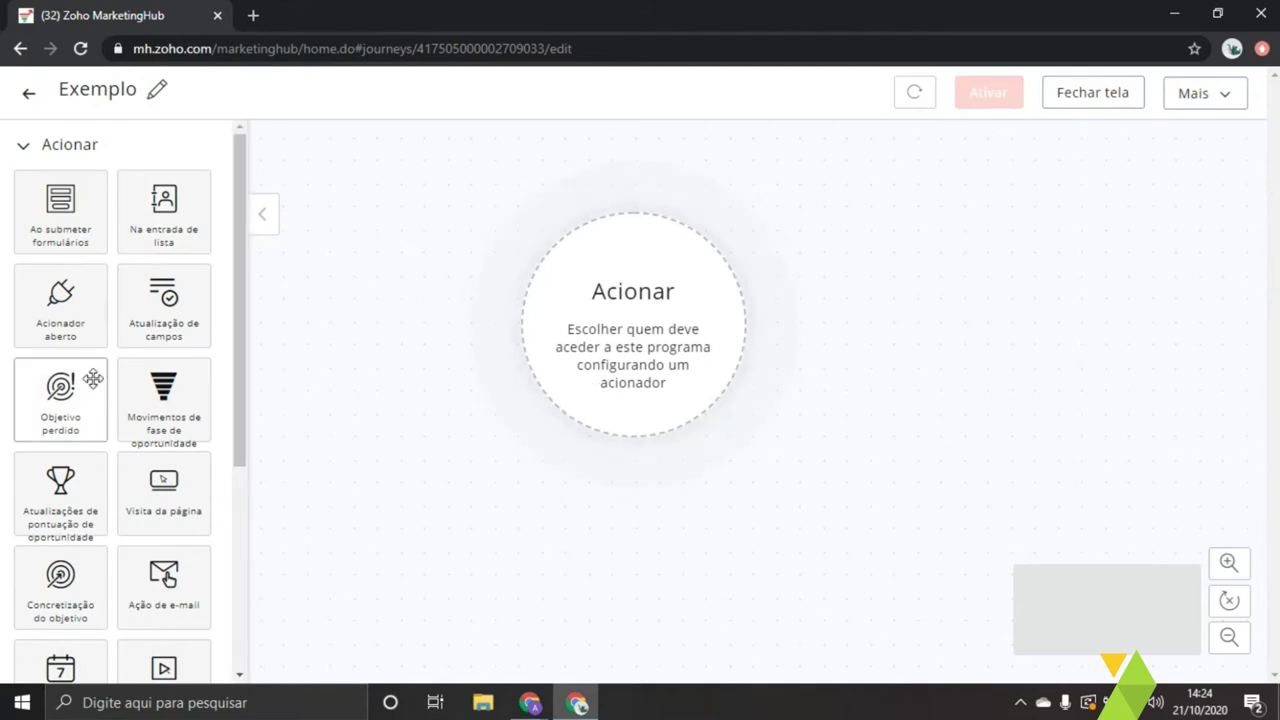
scroll(94, 390, "down", 1)
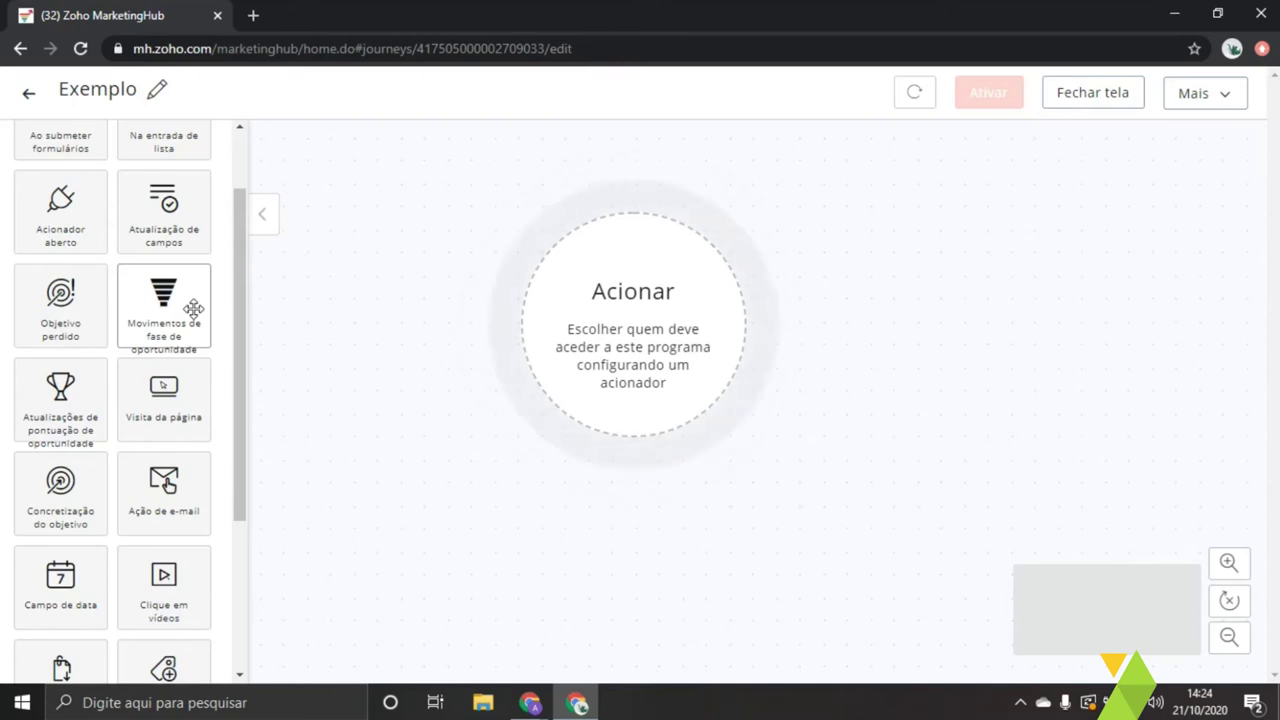
scroll(220, 330, "up", 1)
scroll(166, 400, "down", 2)
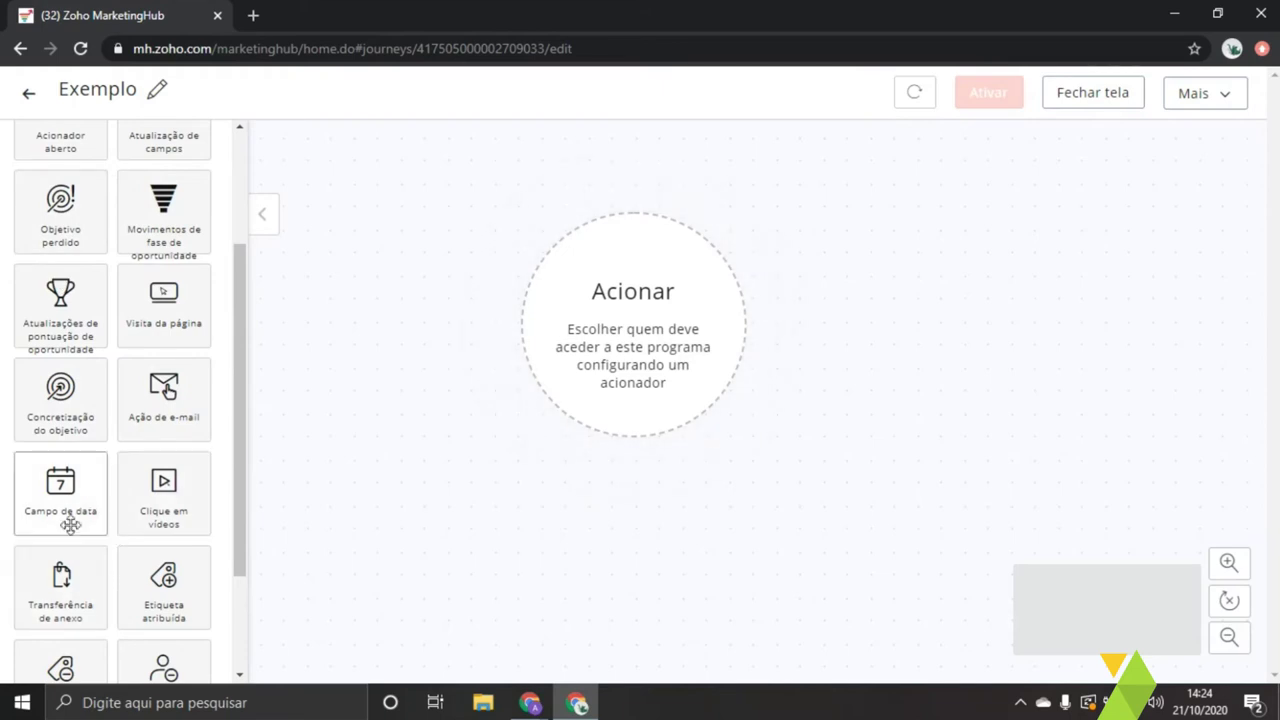
- Add a Na entrada de lista trigger to the journey and set its mailing list to Teste
scroll(80, 510, "up", 2)
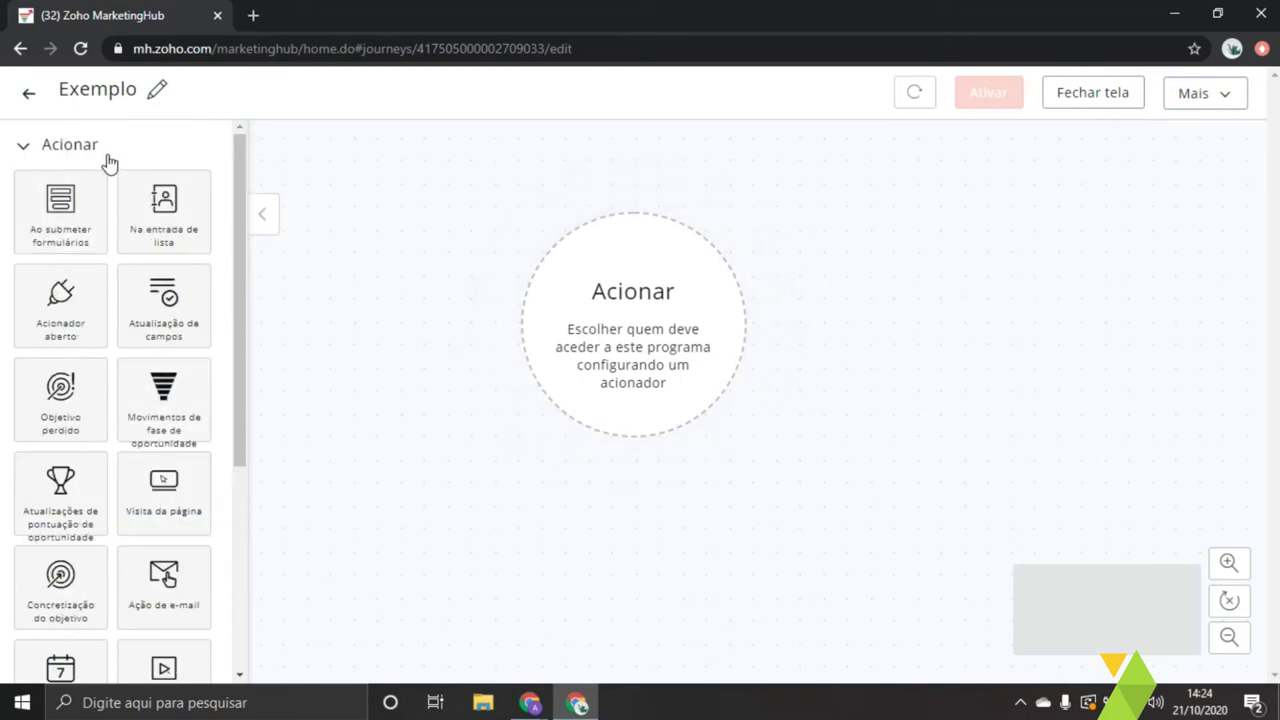
left_click_drag(151, 210, 574, 326)
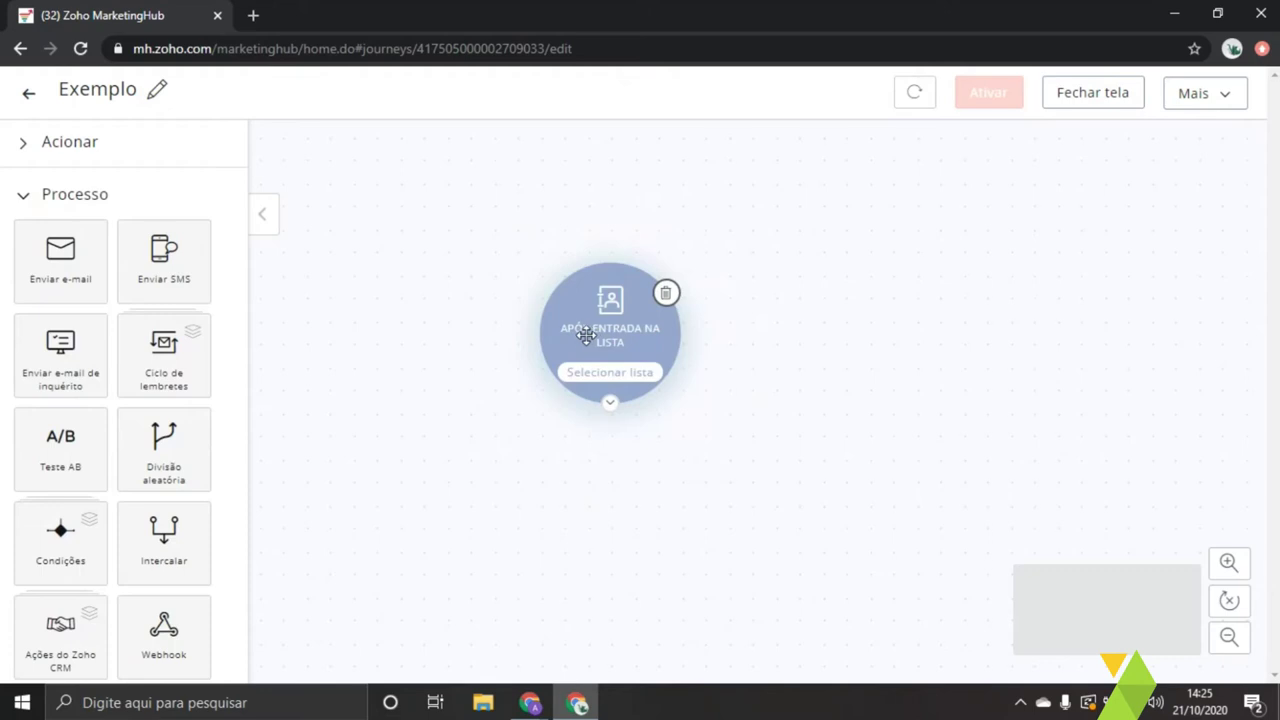
left_click(632, 378)
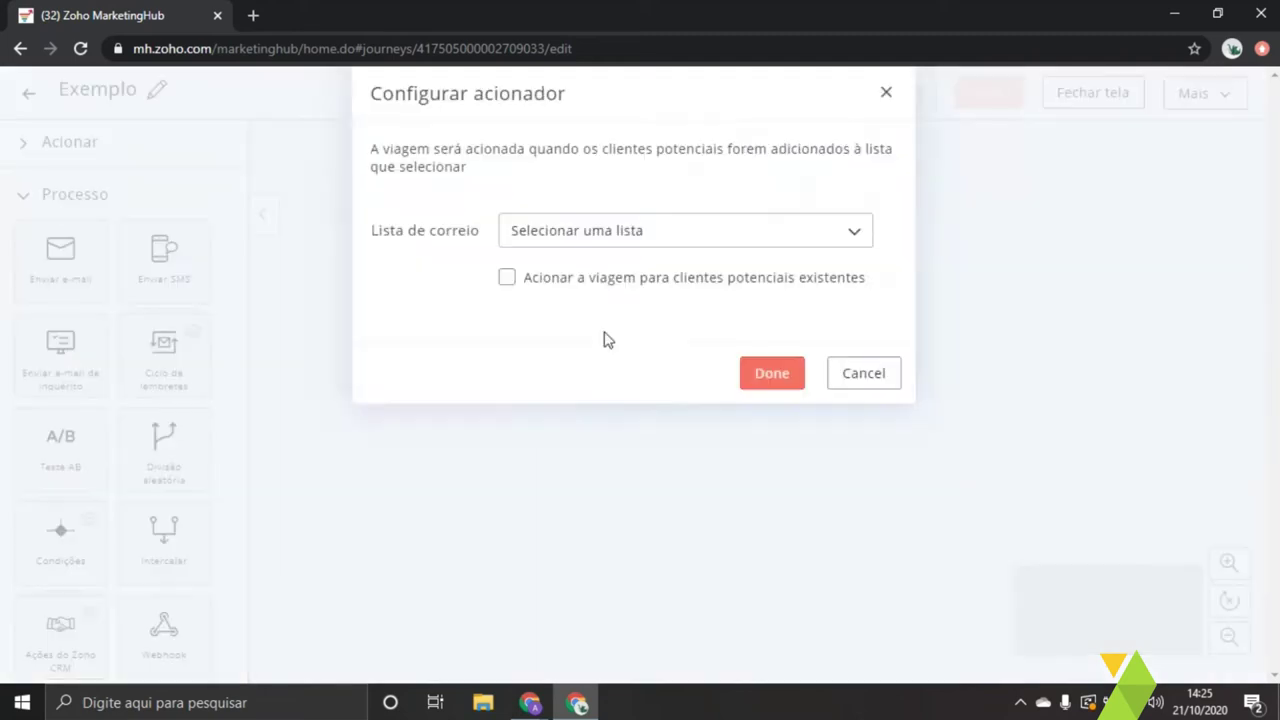
left_click(588, 245)
left_click(545, 330)
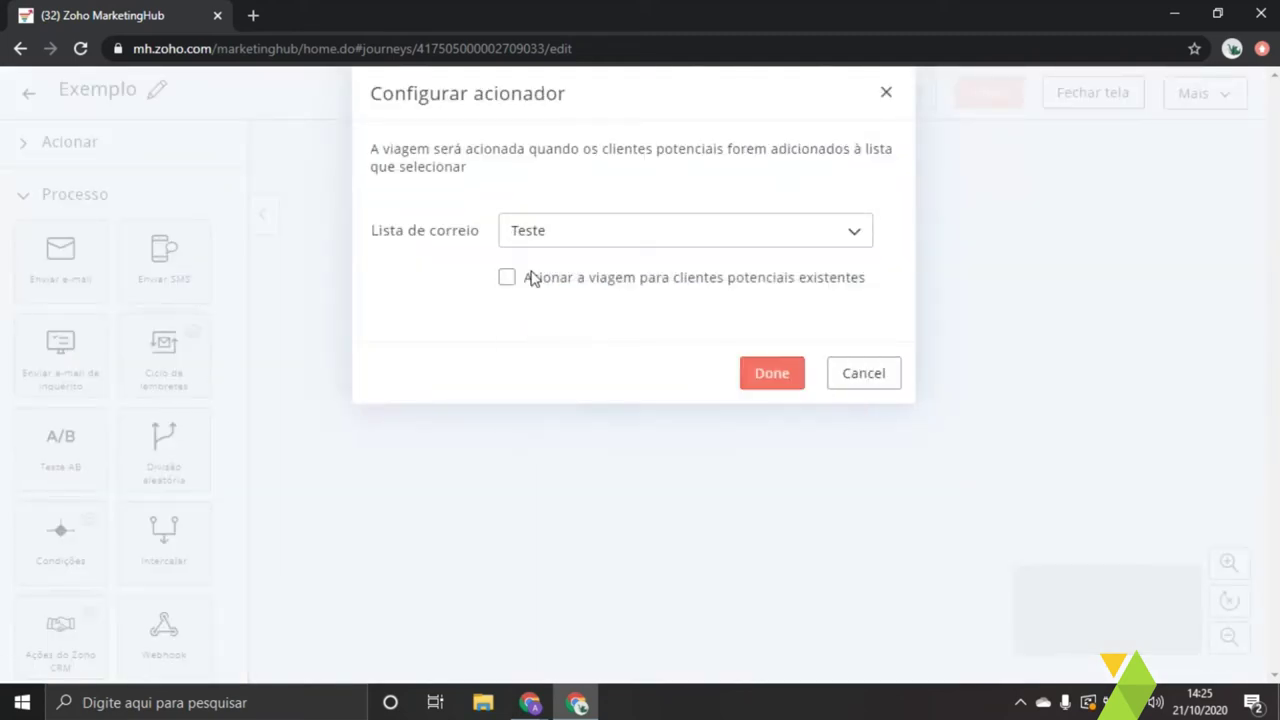
left_click(763, 373)
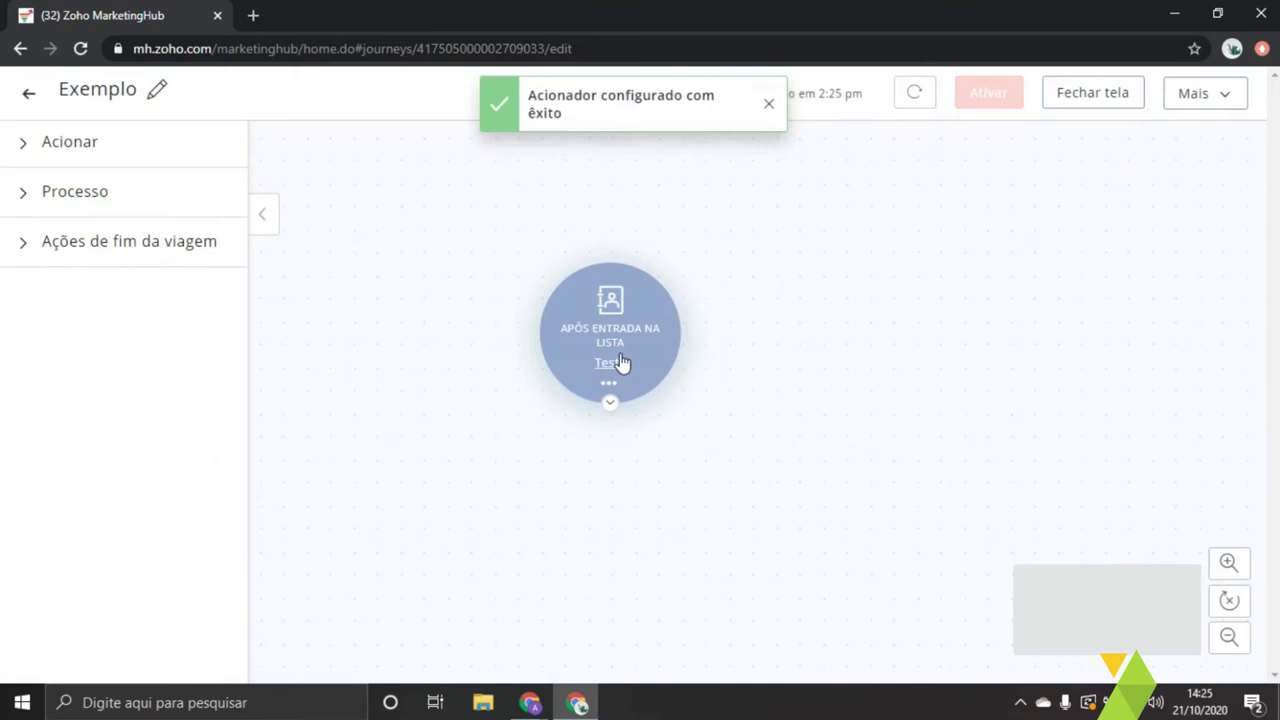
- Add an Enviar e-mail process element below the list entry trigger
left_click(170, 209)
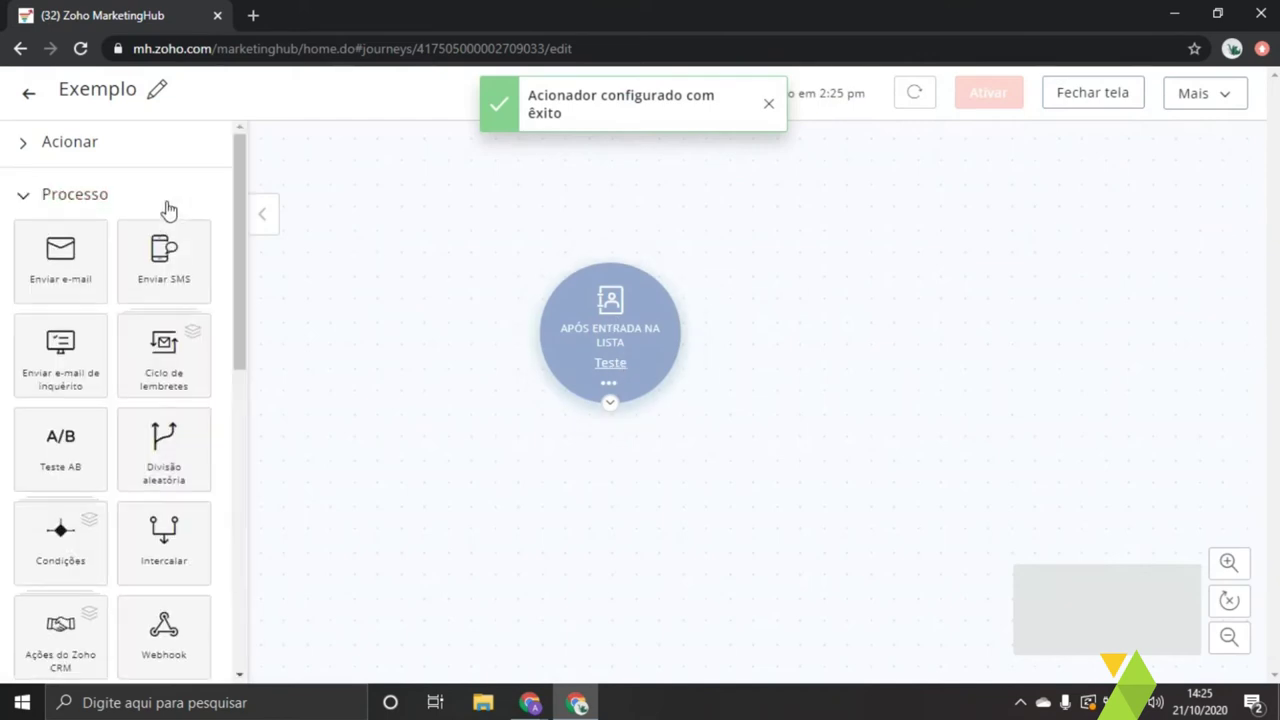
left_click_drag(241, 208, 243, 245)
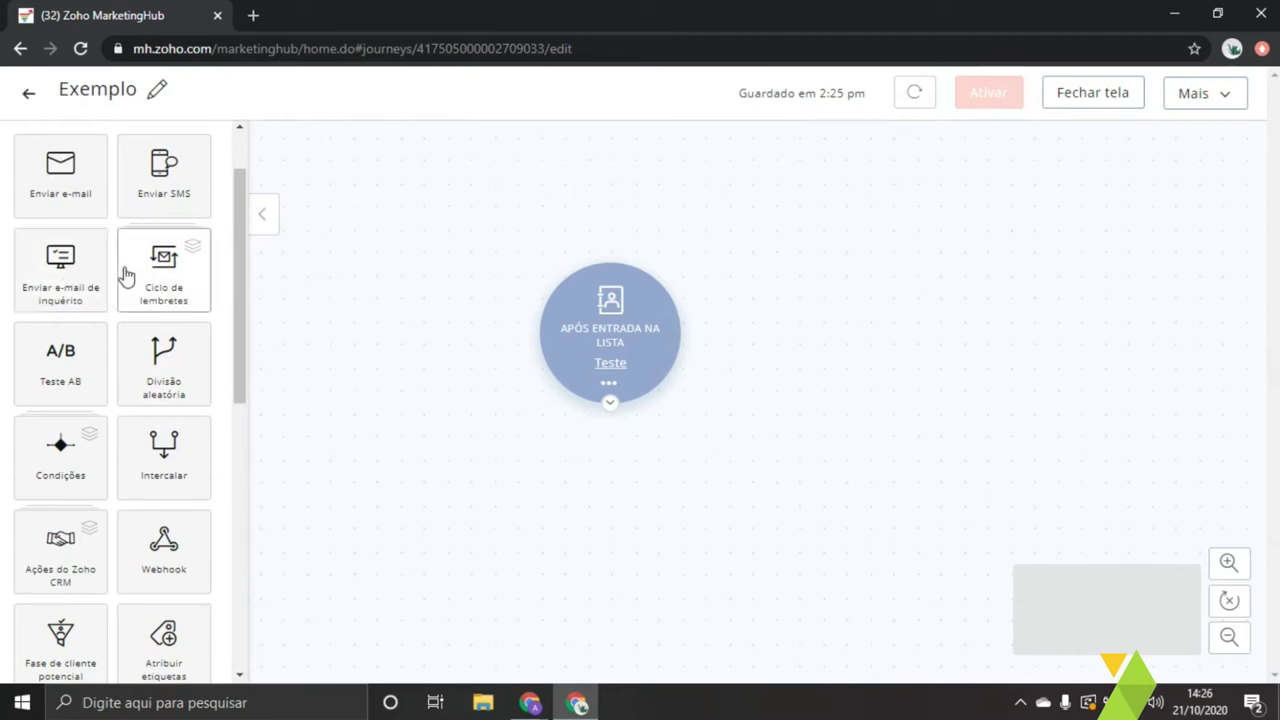
scroll(103, 367, "down", 1)
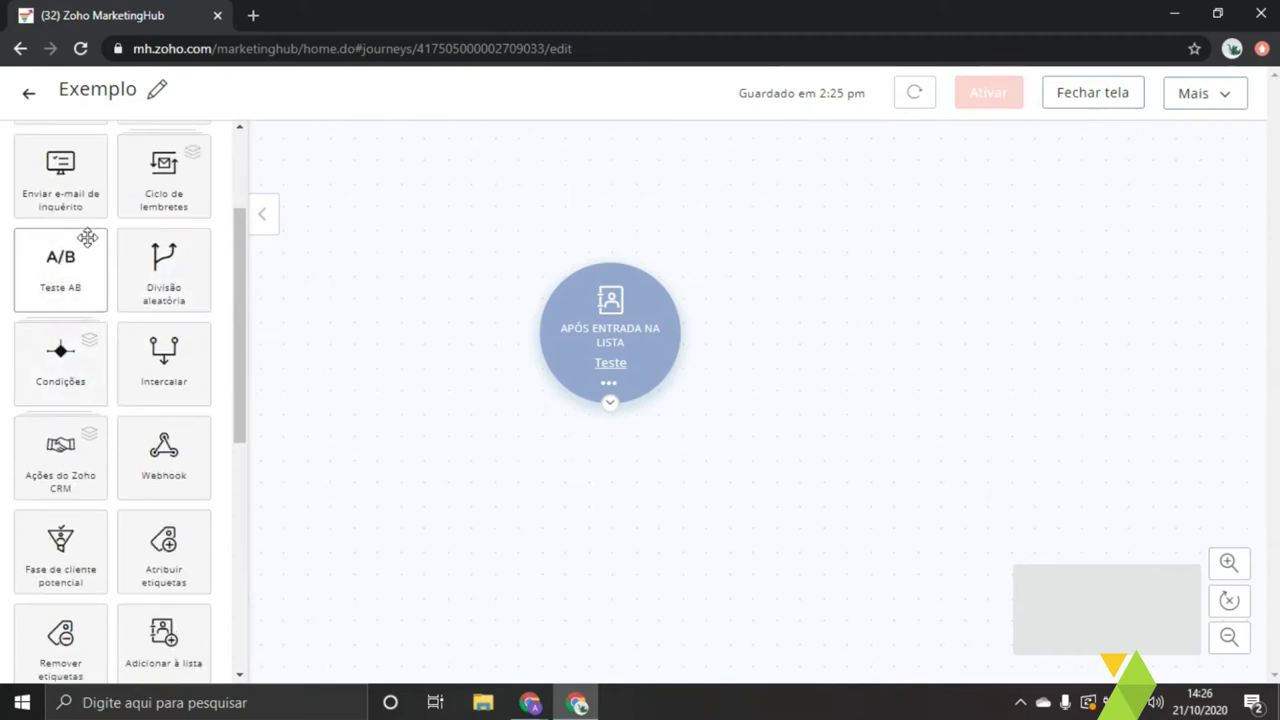
scroll(88, 238, "up", 2)
left_click_drag(70, 260, 679, 593)
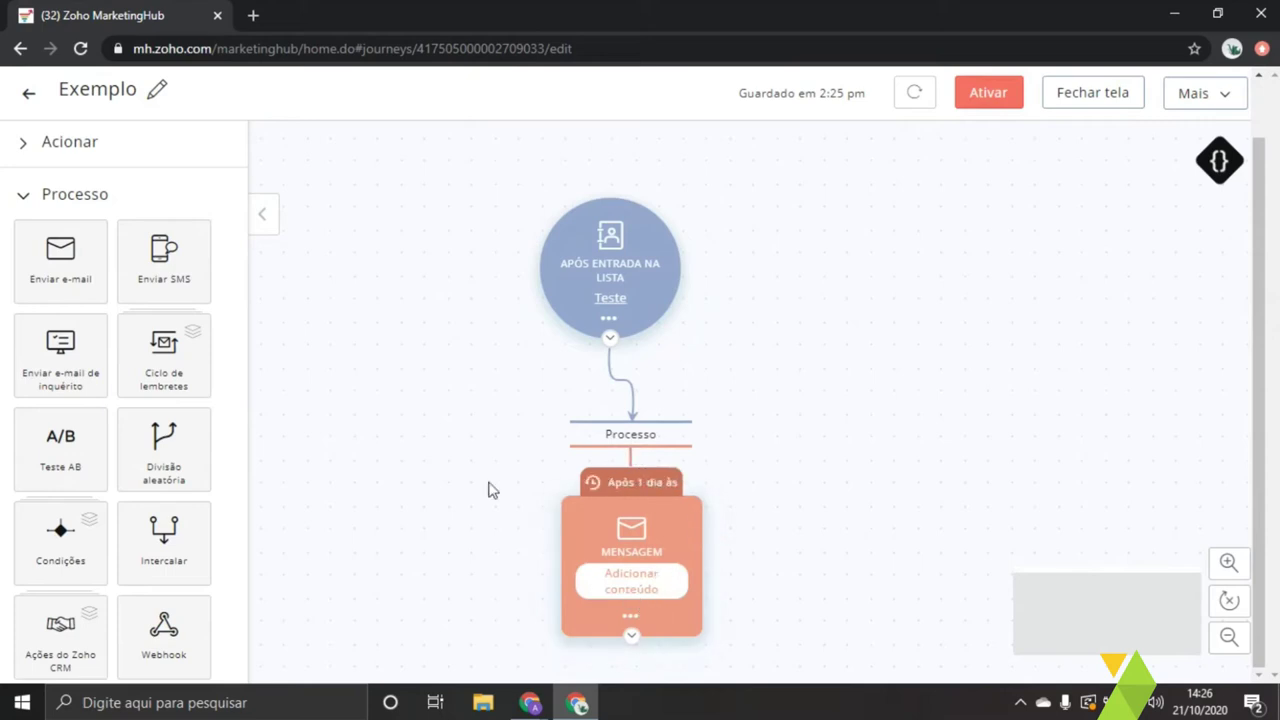
- Add a Se/caso contrário condition below the email message and connect it to that message
scroll(150, 480, "down", 1)
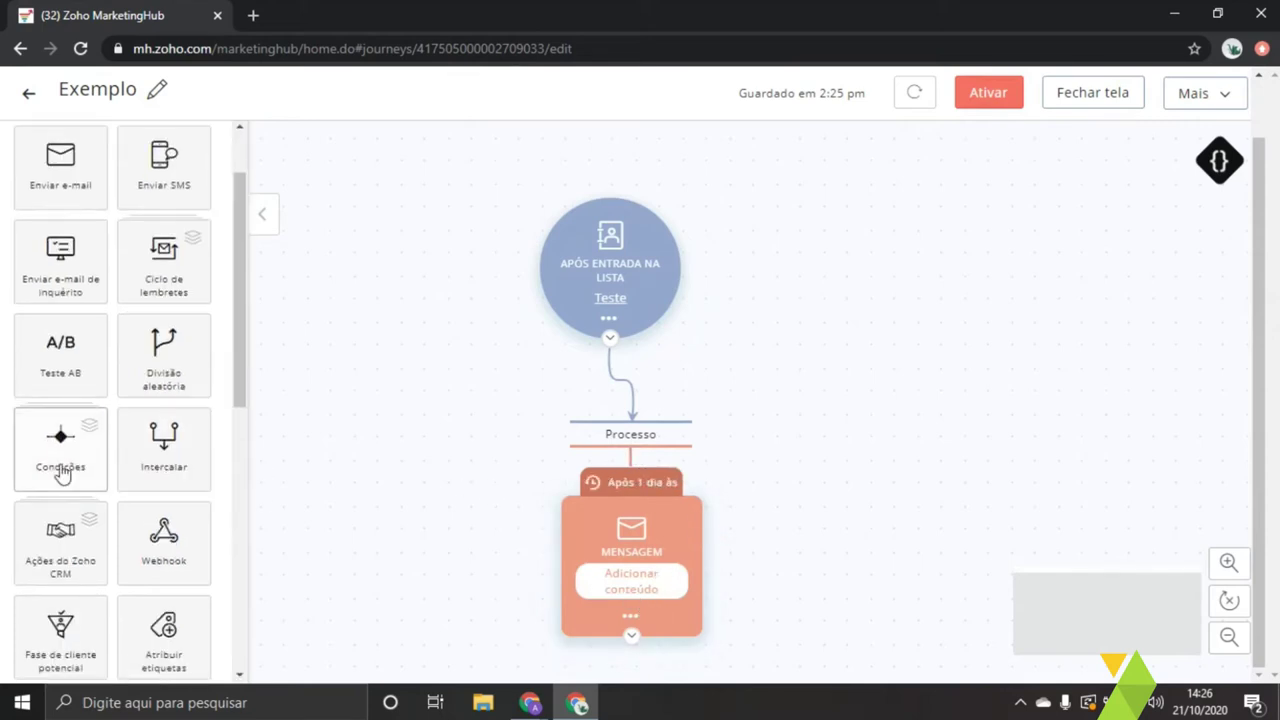
left_click(68, 460)
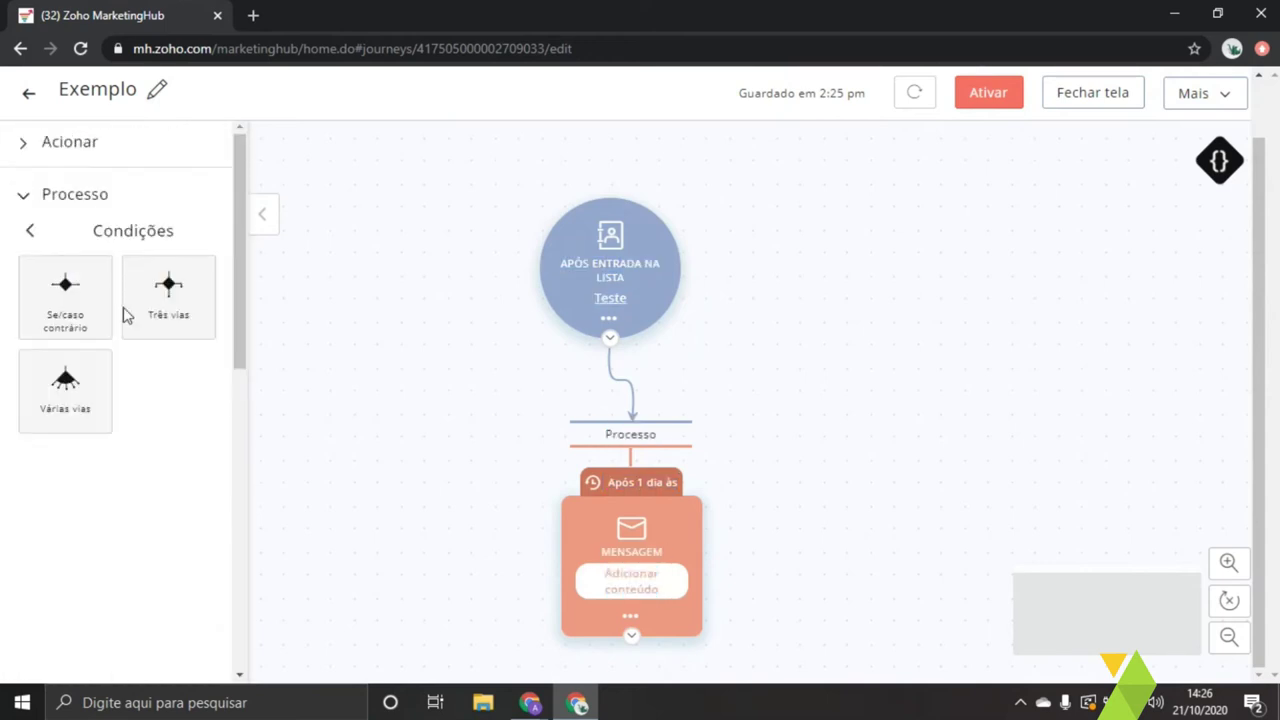
left_click_drag(65, 285, 829, 617)
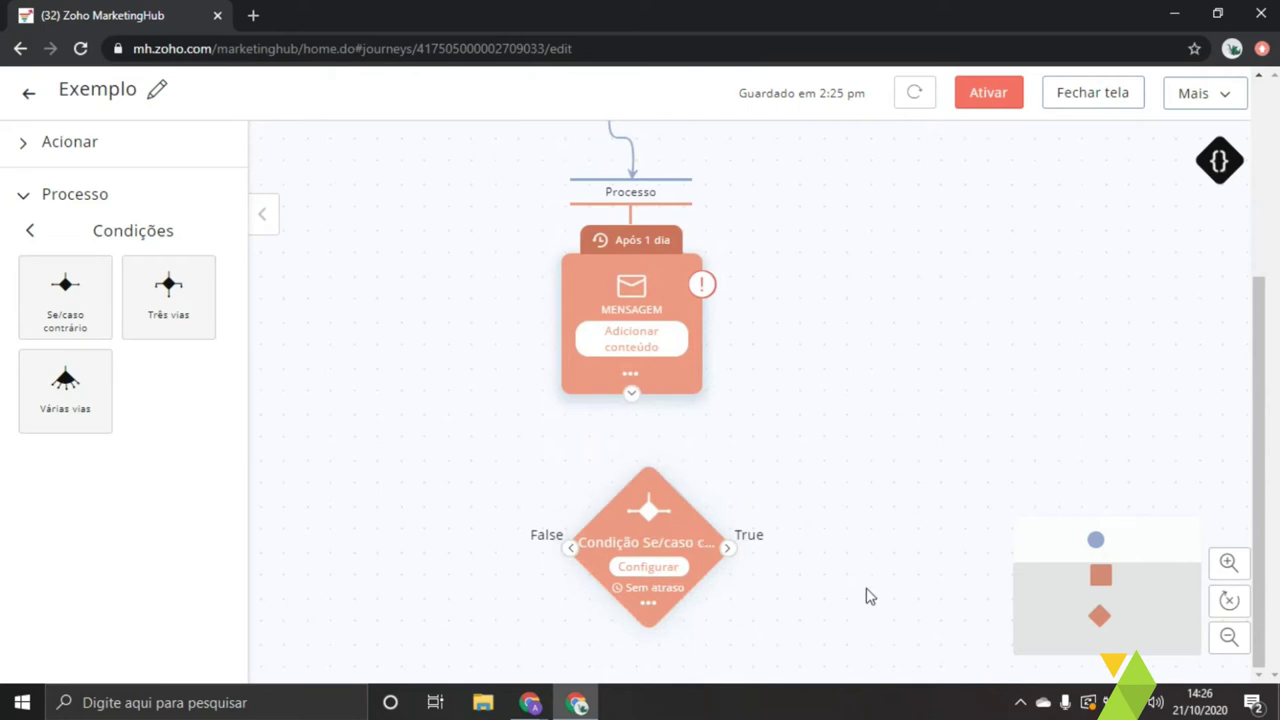
left_click_drag(683, 521, 660, 535)
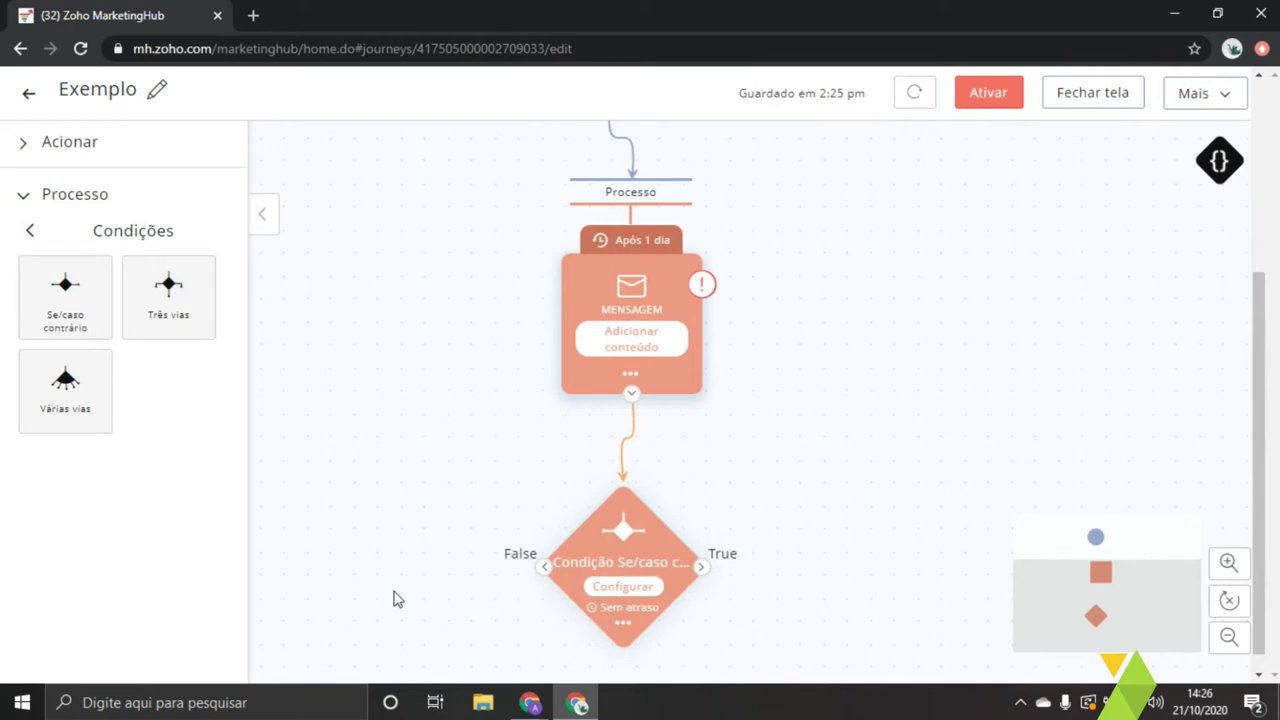
- Examine the full range of elements in the Processo group, from Enviar e-mail to Sair da viagem
left_click(30, 230)
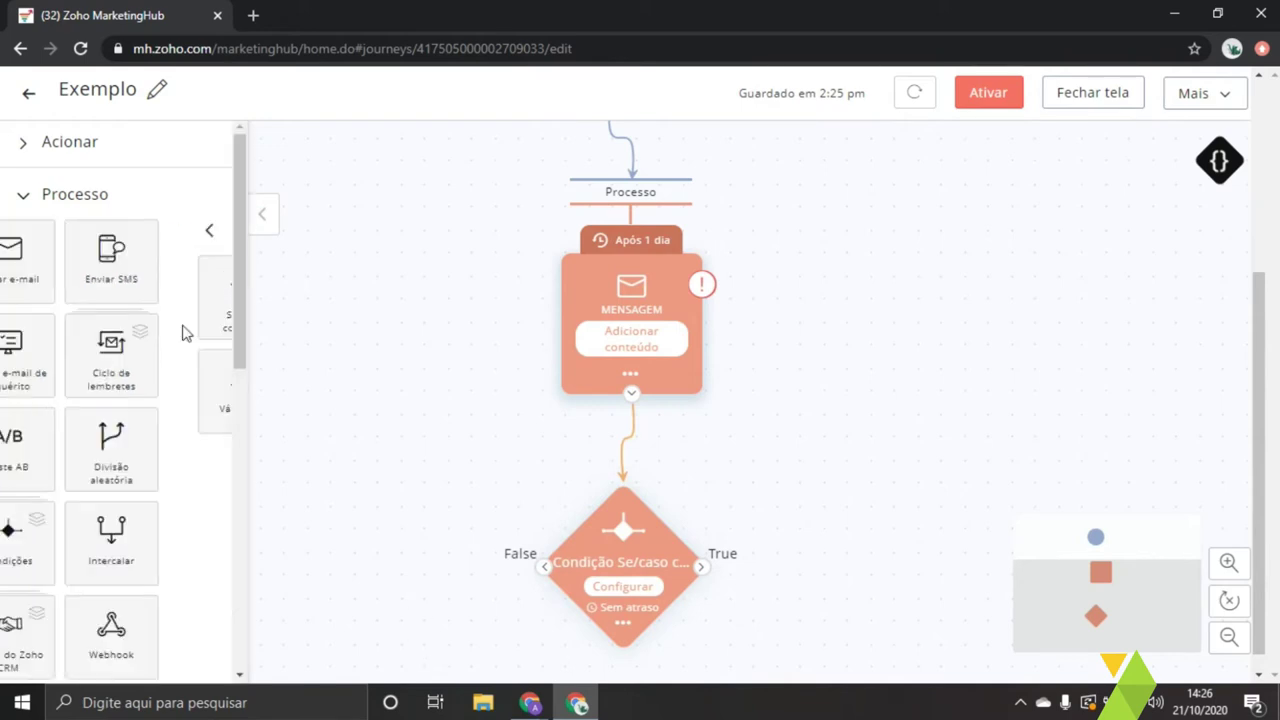
scroll(110, 343, "down", 3)
scroll(120, 370, "down", 1)
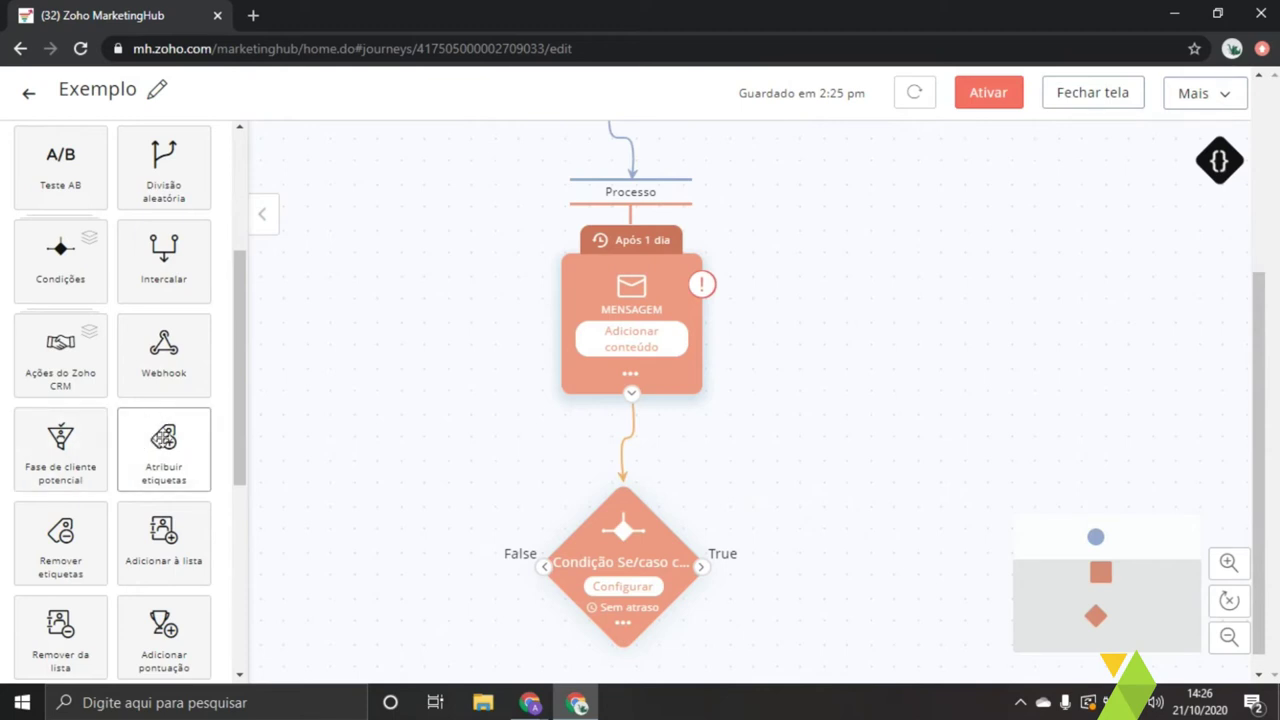
scroll(188, 390, "down", 2)
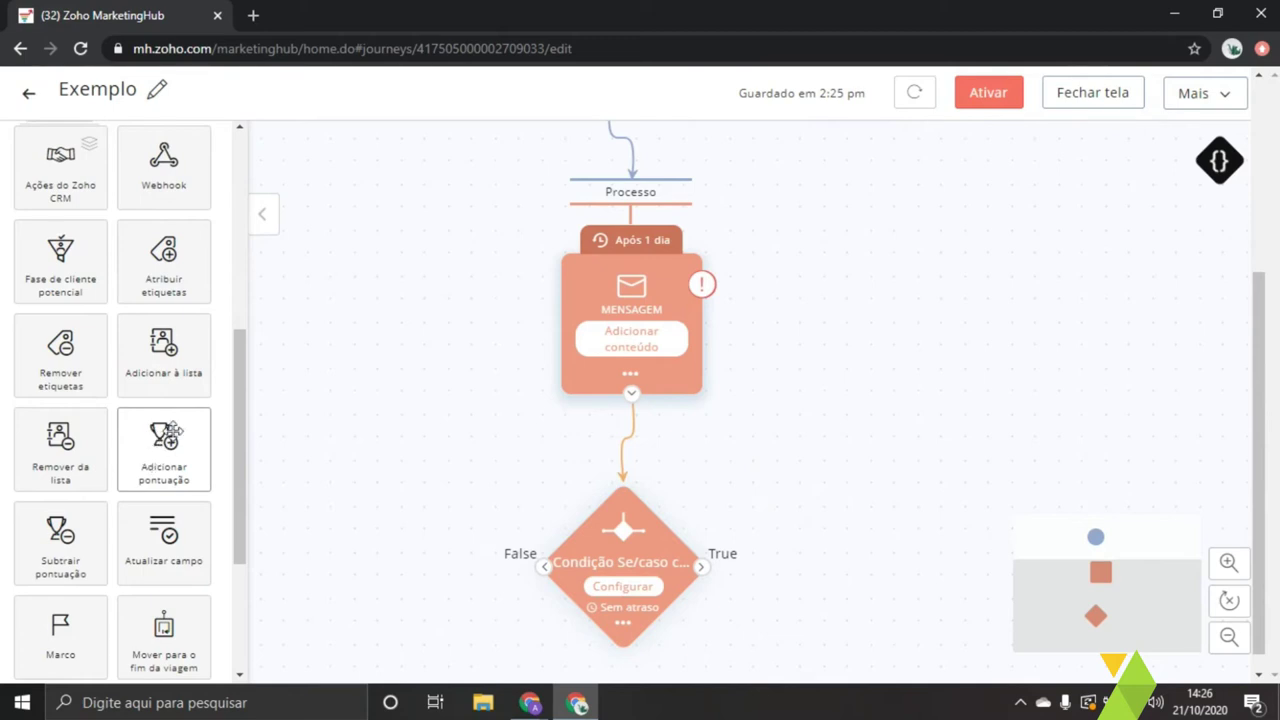
scroll(62, 420, "down", 2)
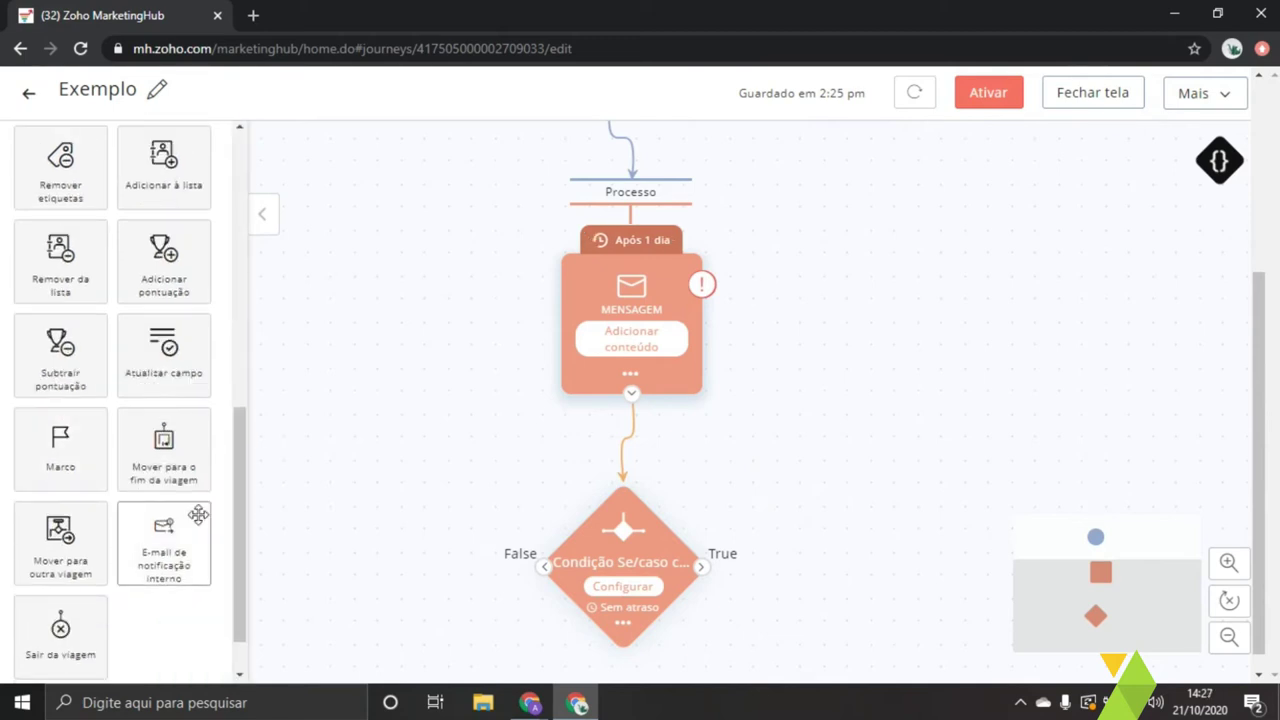
left_click_drag(240, 497, 251, 214)
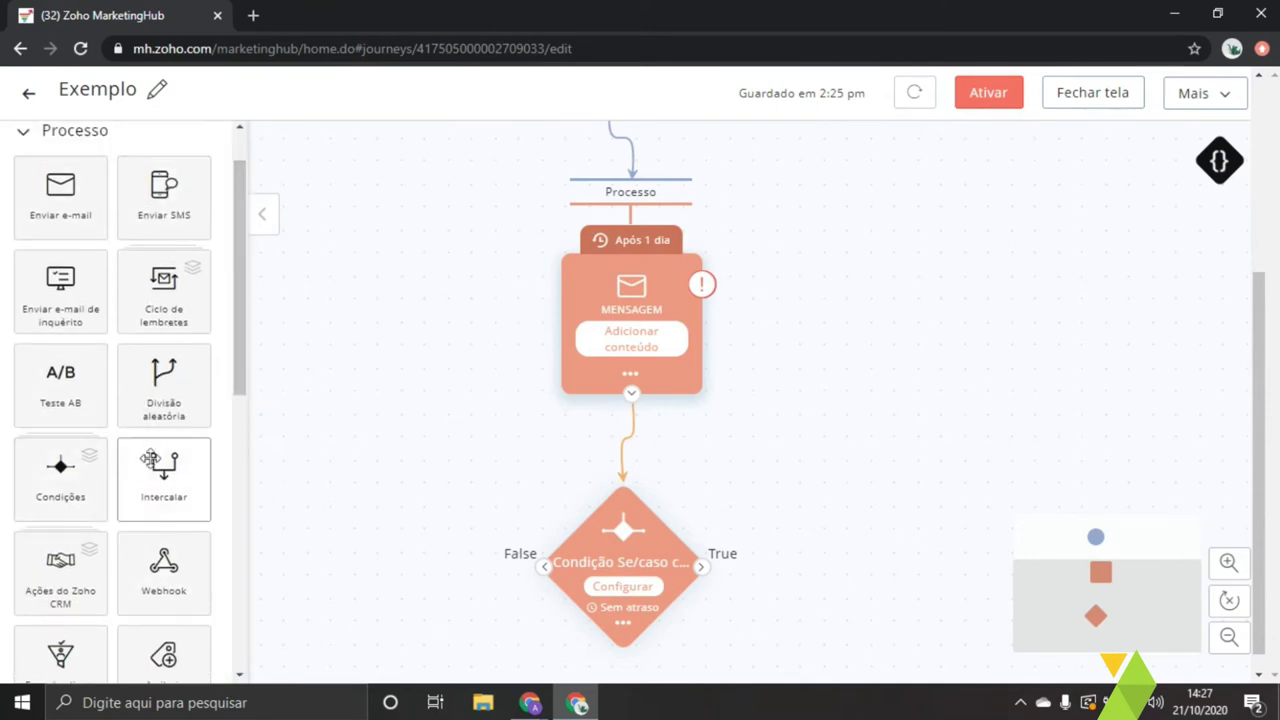
left_click_drag(245, 230, 241, 270)
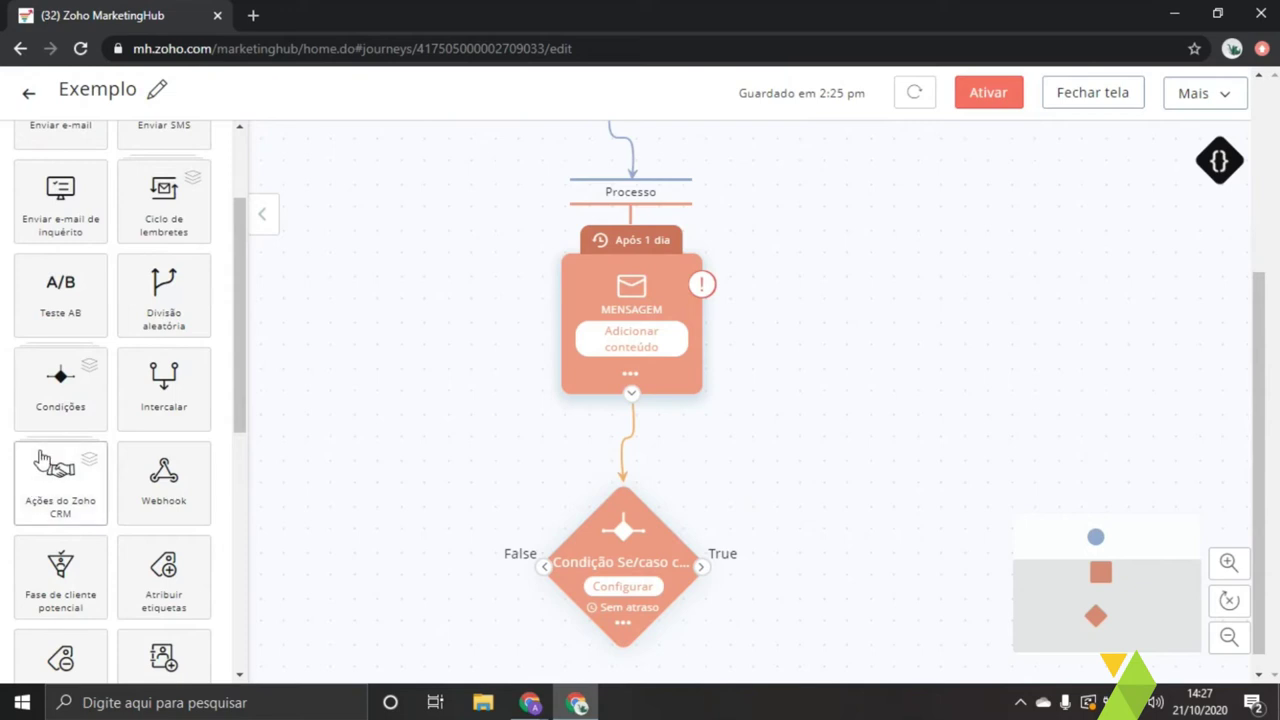
left_click_drag(249, 328, 265, 397)
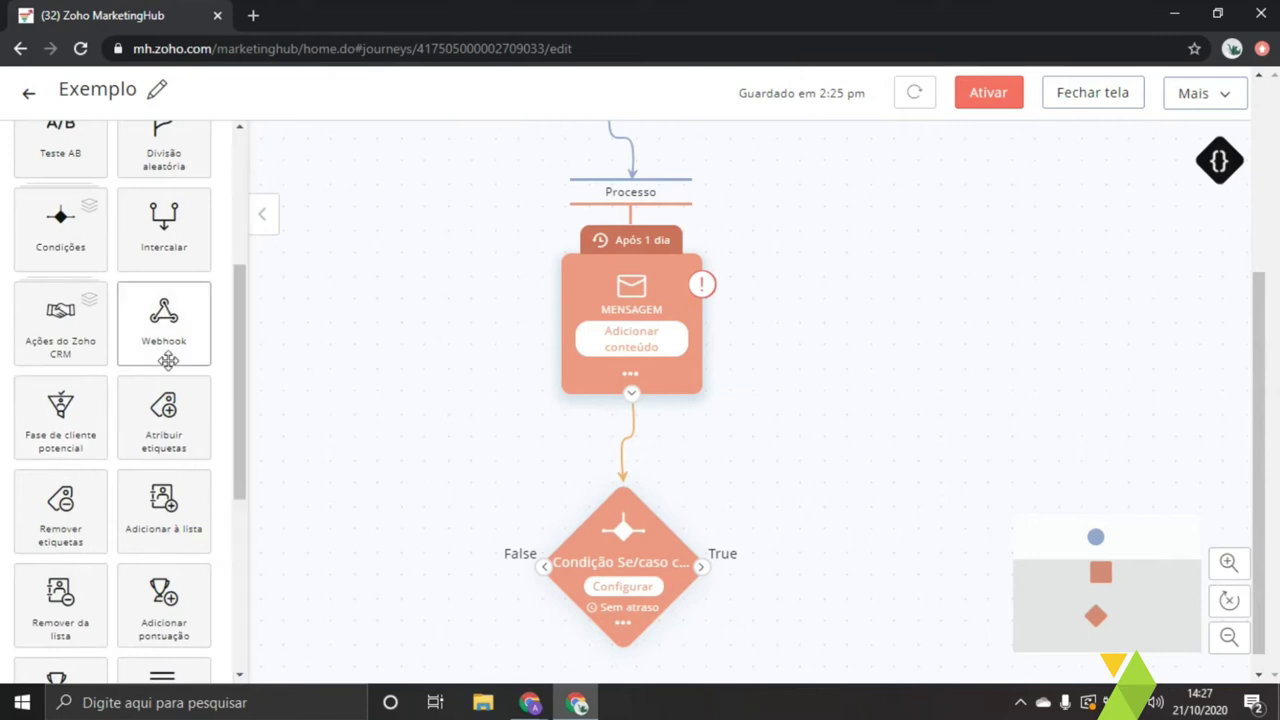
left_click_drag(240, 314, 213, 521)
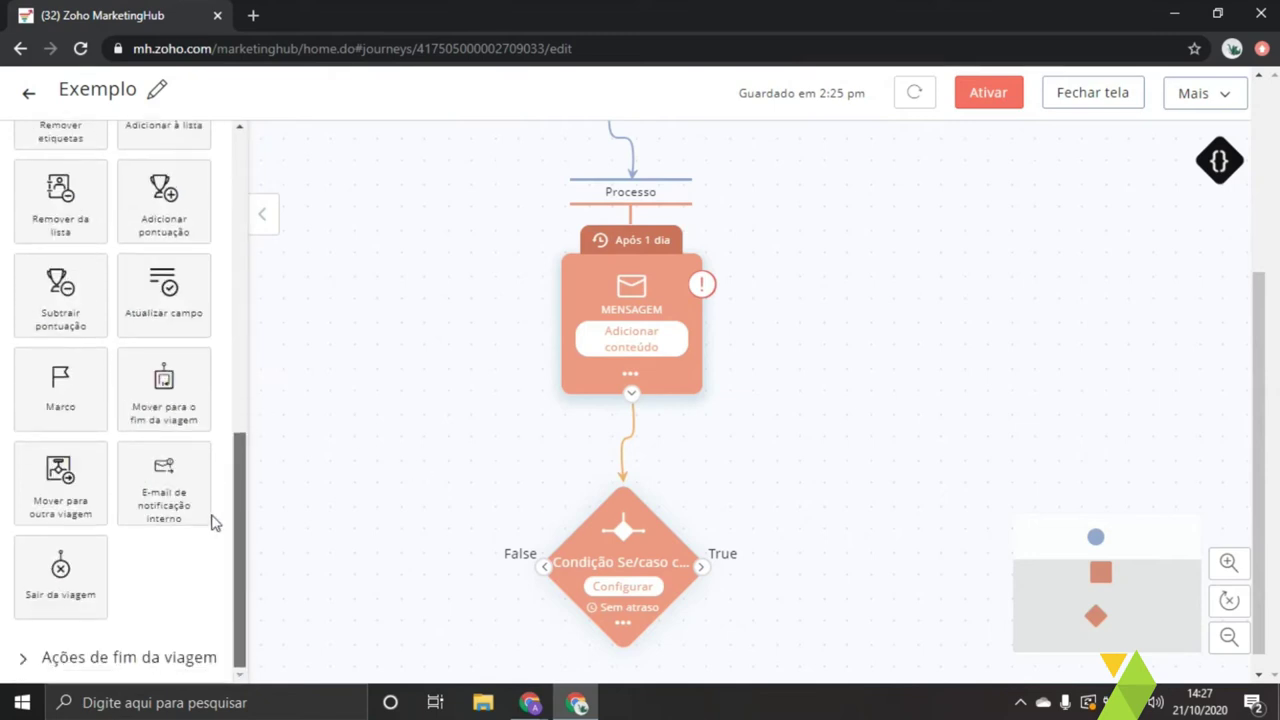
- Examine the actions available in the Ações de fim da viagem group and collapse it
left_click(155, 658)
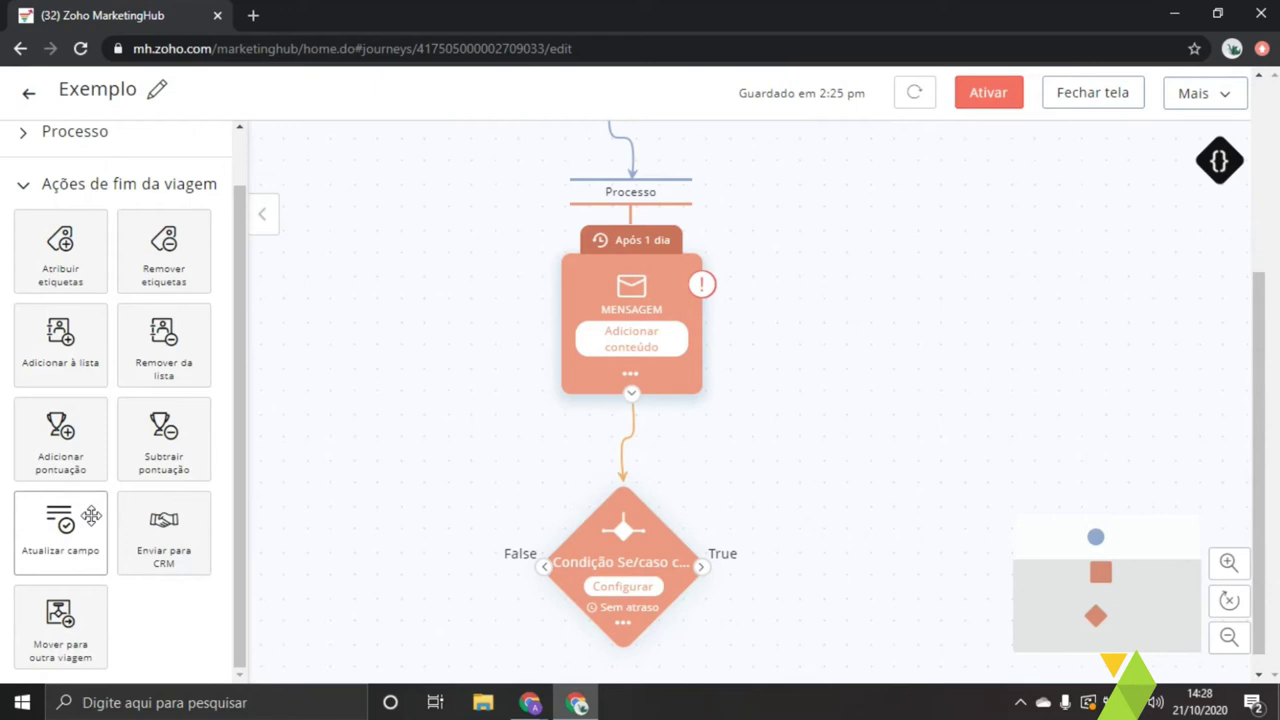
scroll(351, 280, "up", 3)
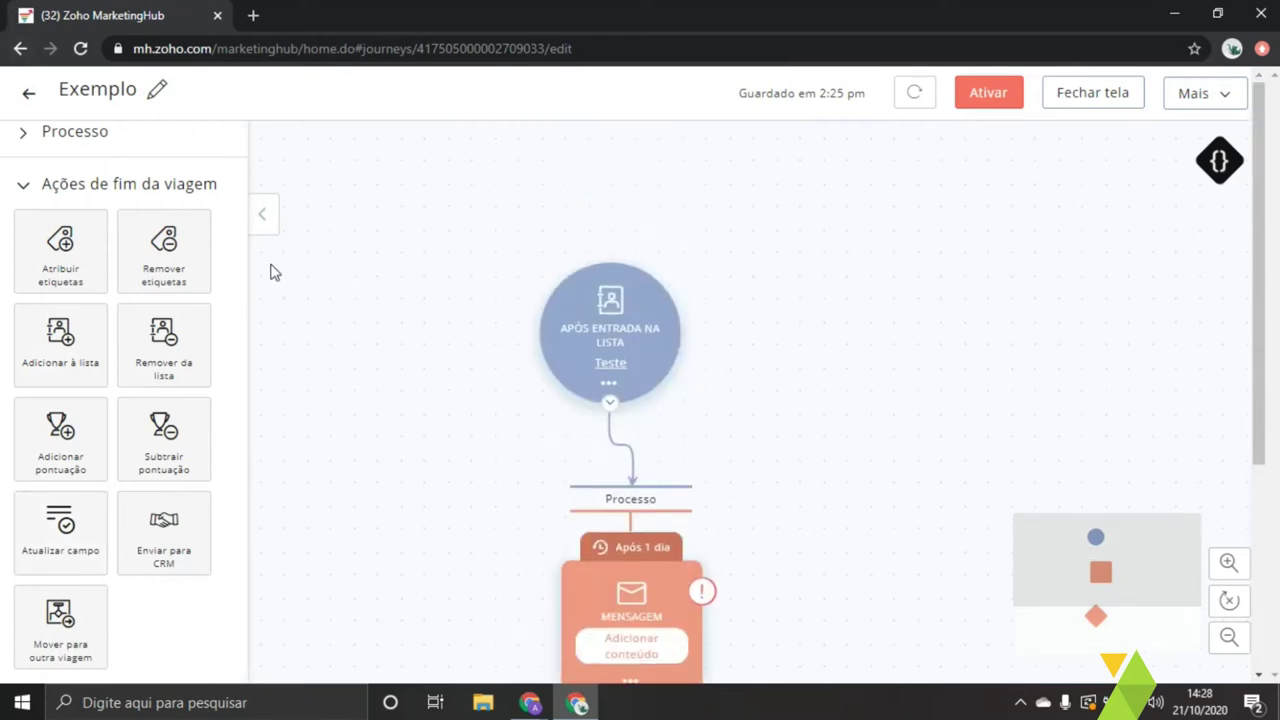
left_click(23, 184)
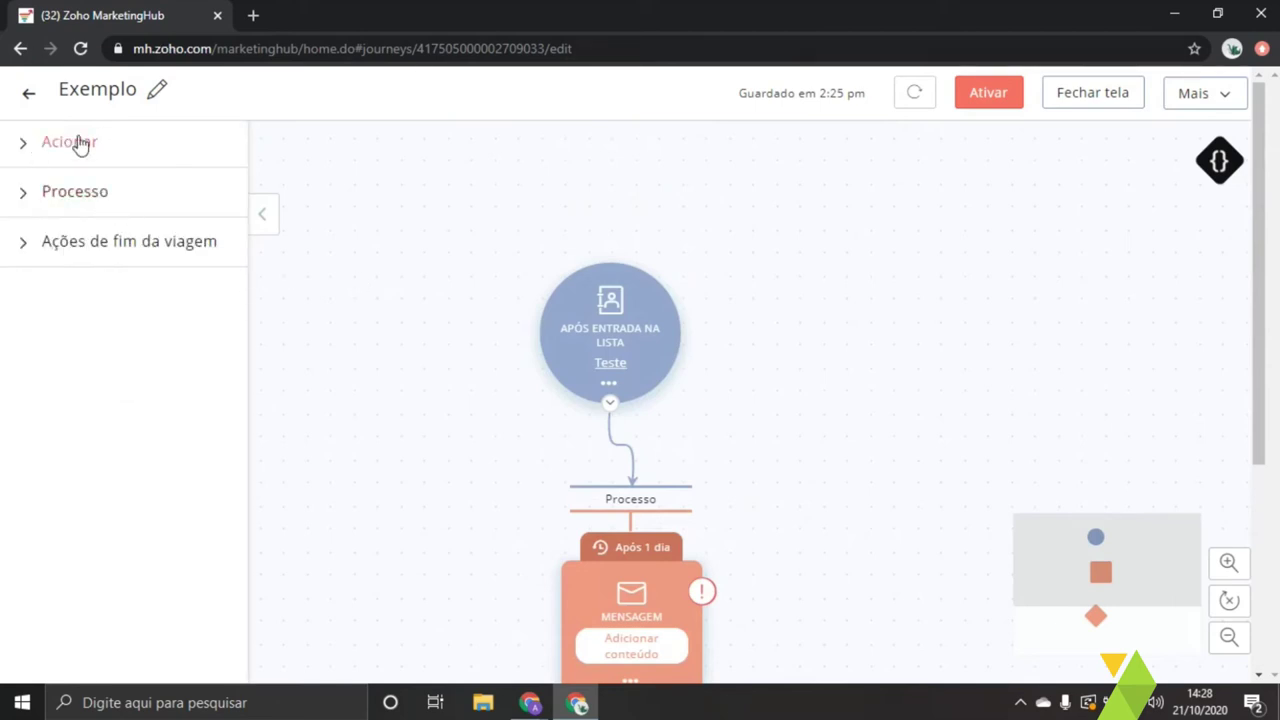
- Revisit the Acionar, Processo and Ações de fim da viagem element groups one after another
left_click_drag(40, 148, 100, 143)
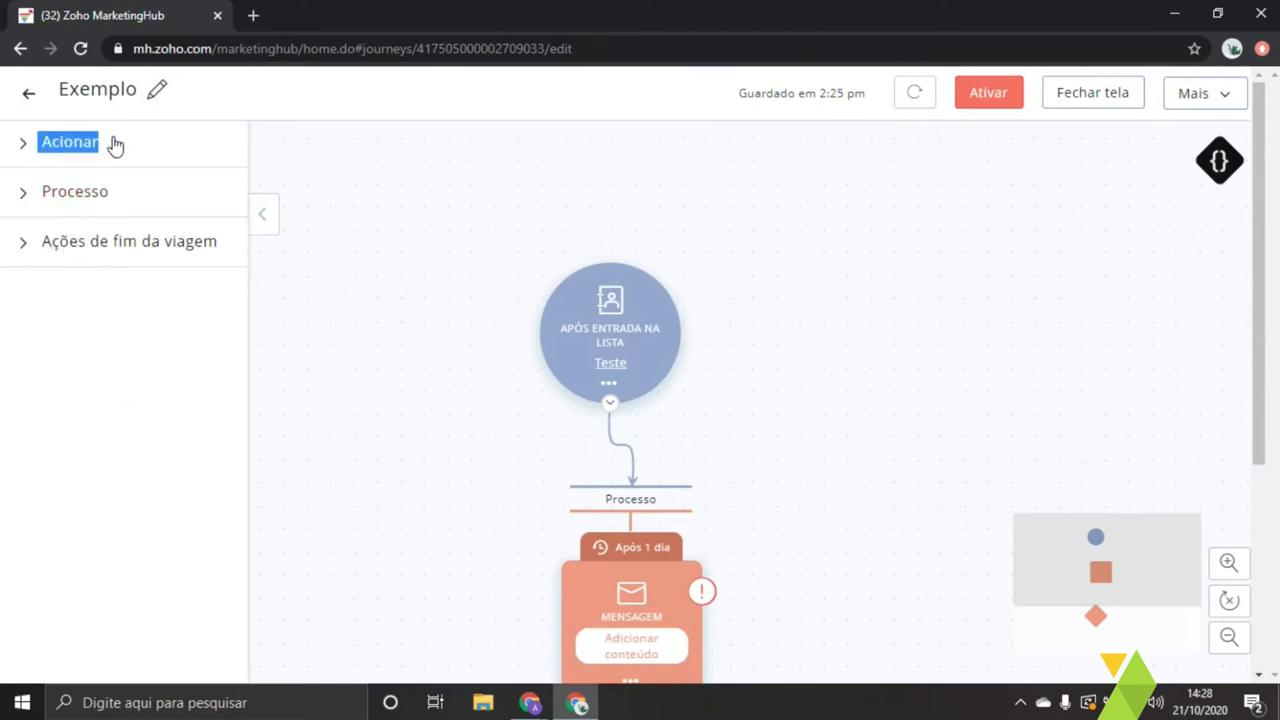
left_click(134, 160)
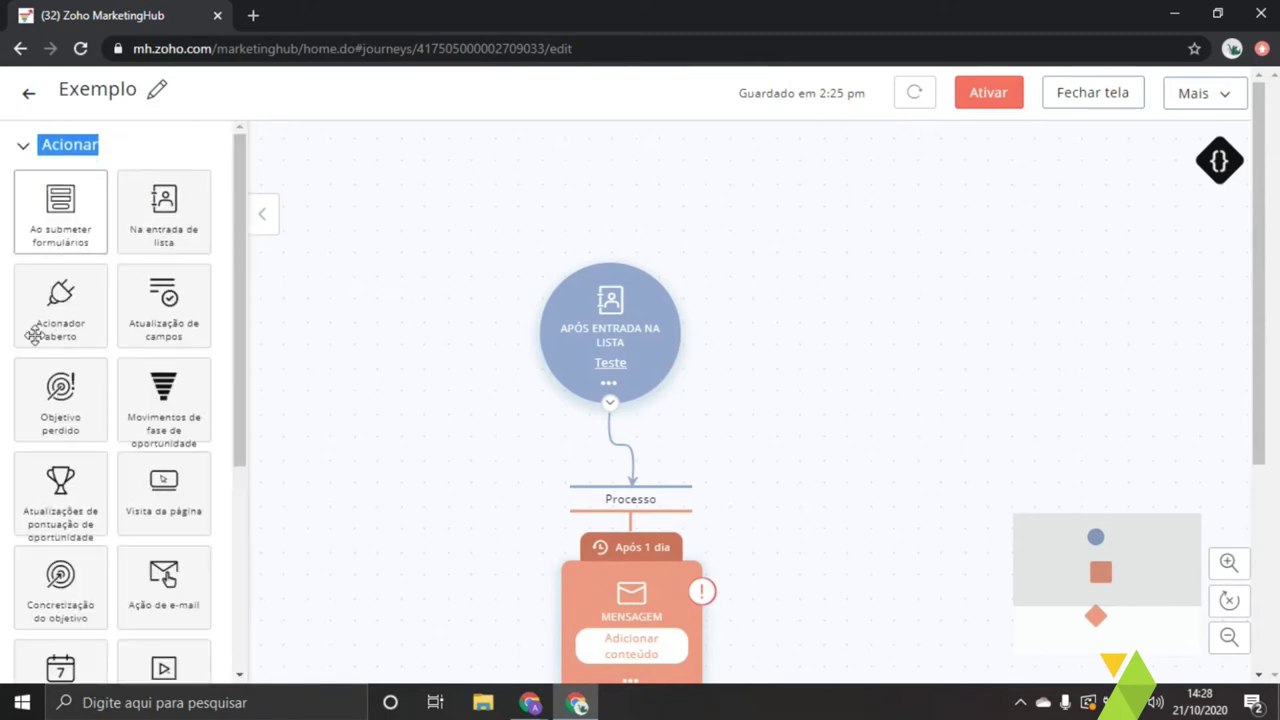
left_click(69, 144)
left_click(62, 198)
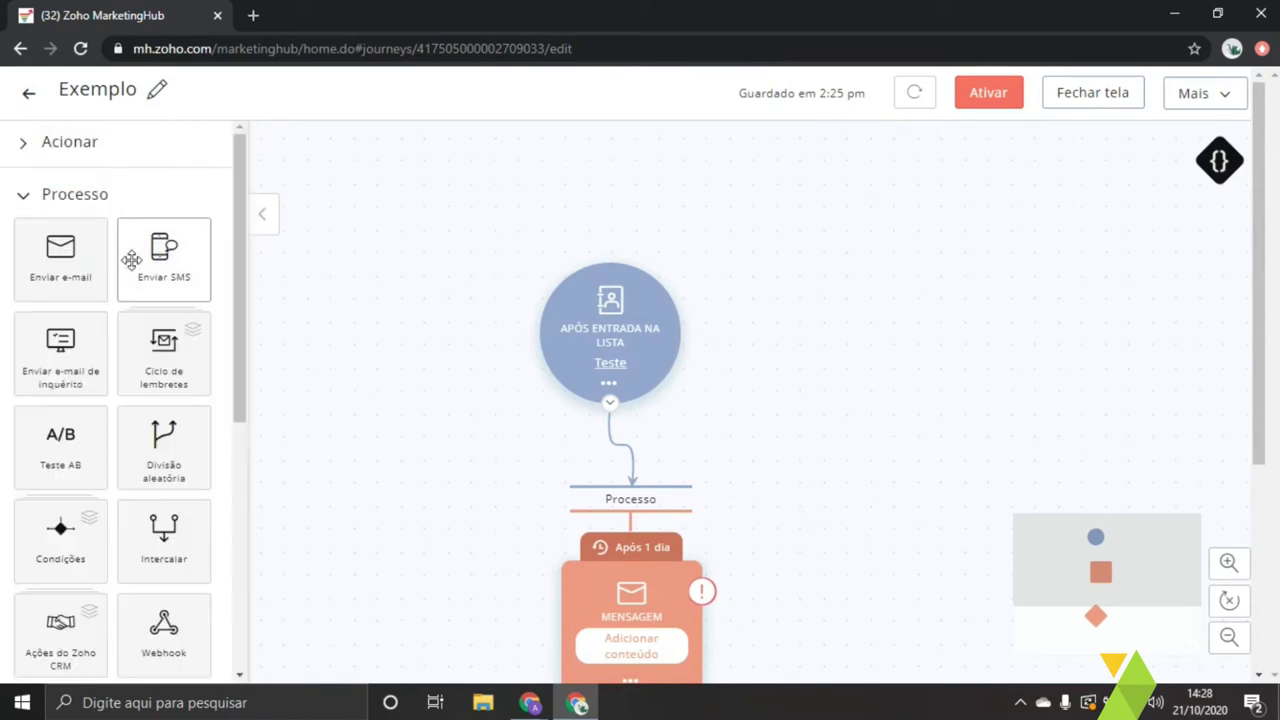
left_click(89, 203)
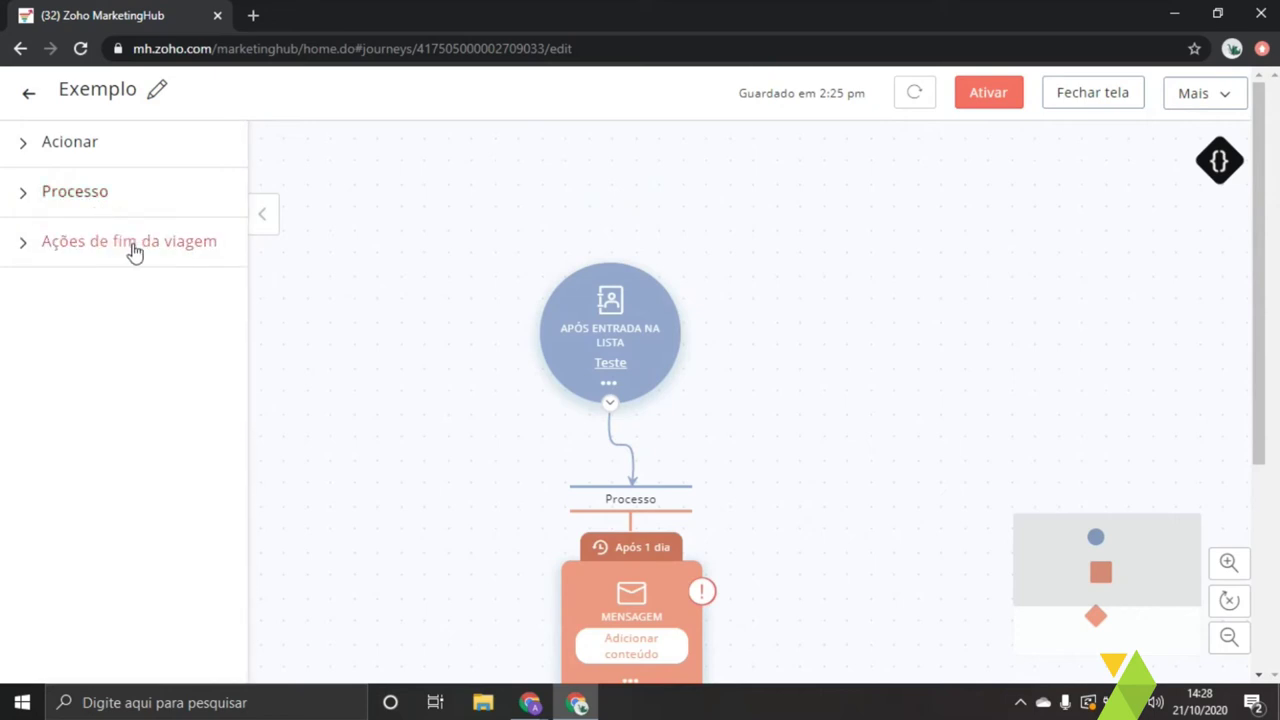
left_click_drag(135, 253, 143, 259)
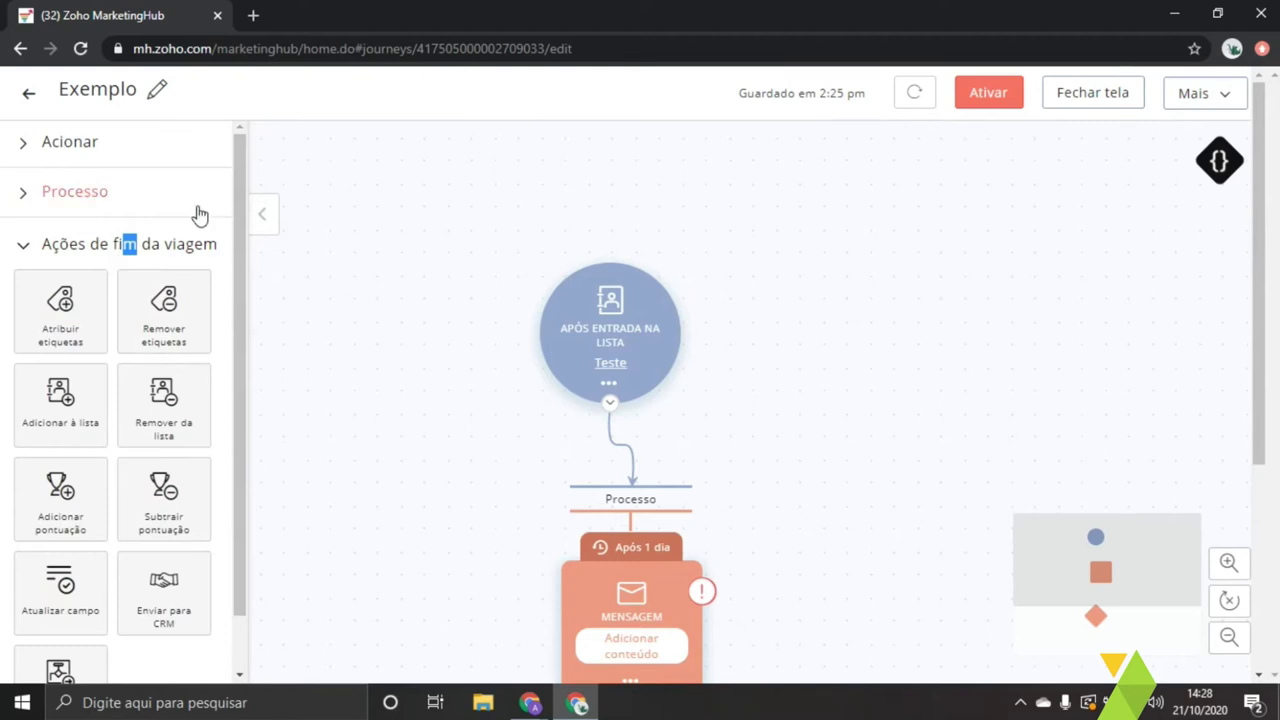
- Leave the Exemplo journey editor and return to the list of all journeys
left_click(38, 101)
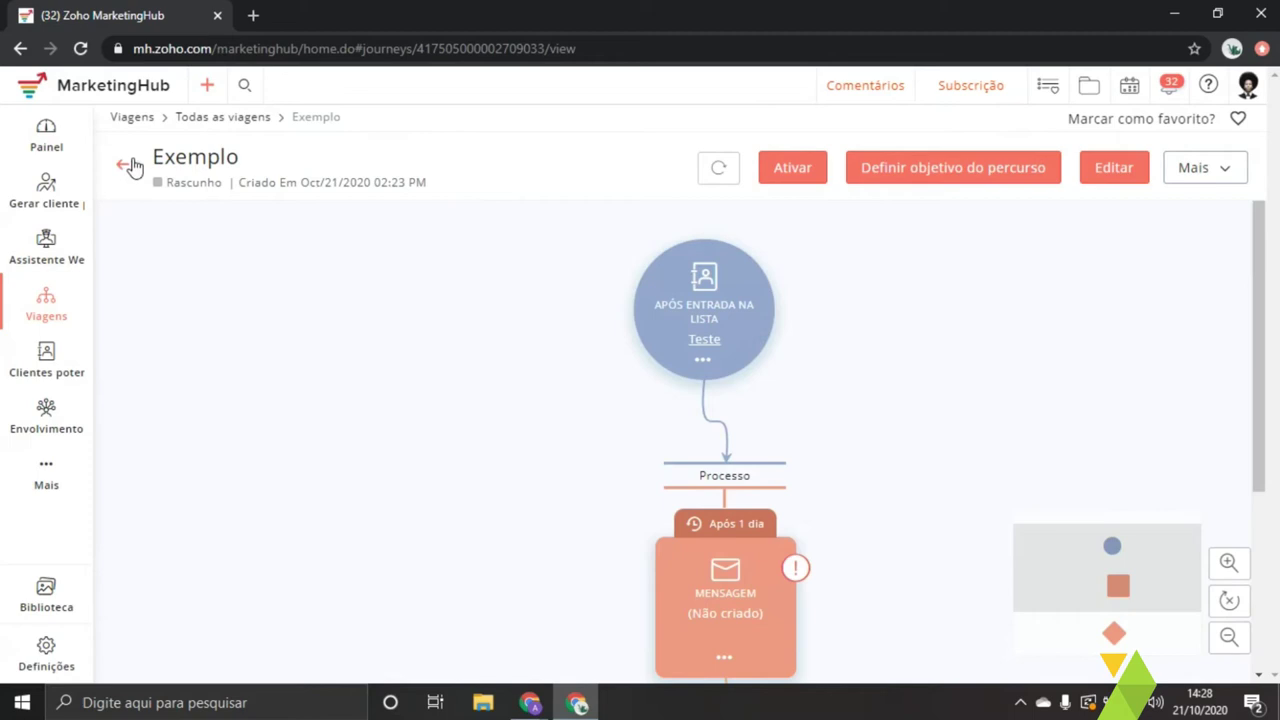
mouse_move(50, 306)
left_click(121, 164)
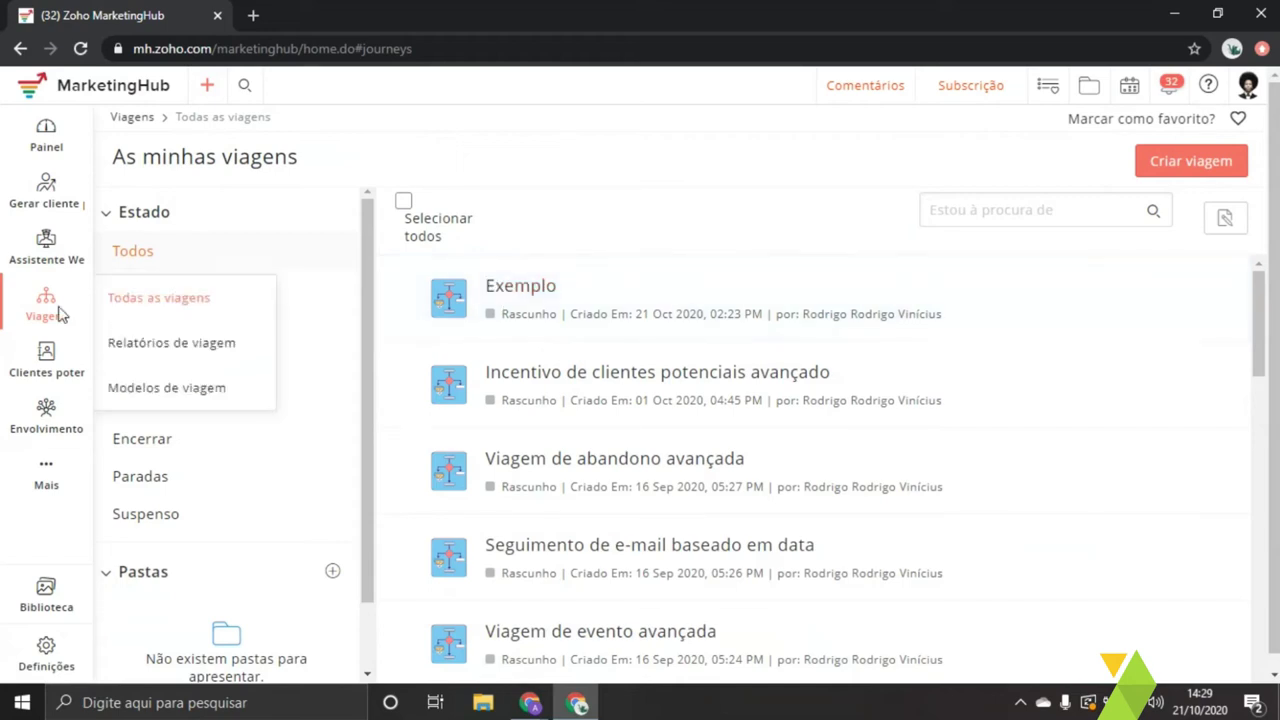
- View the journey reports and the repository of journey templates
left_click(163, 345)
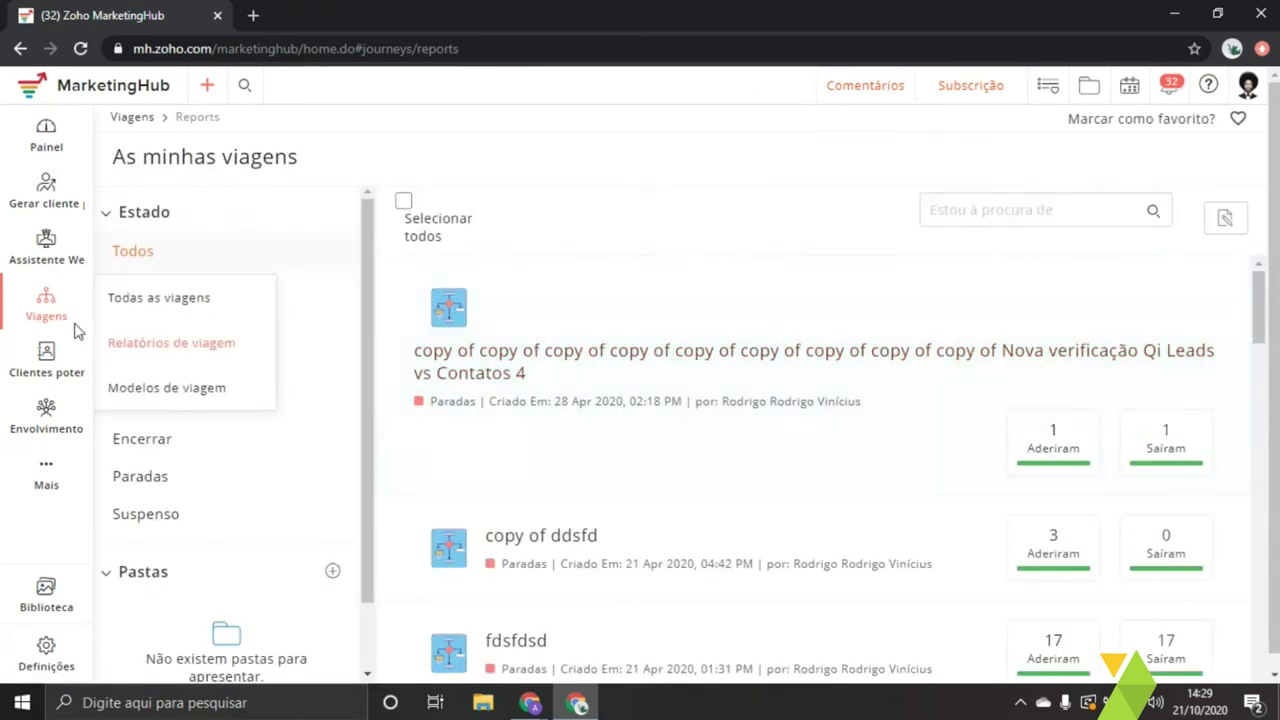
left_click(169, 389)
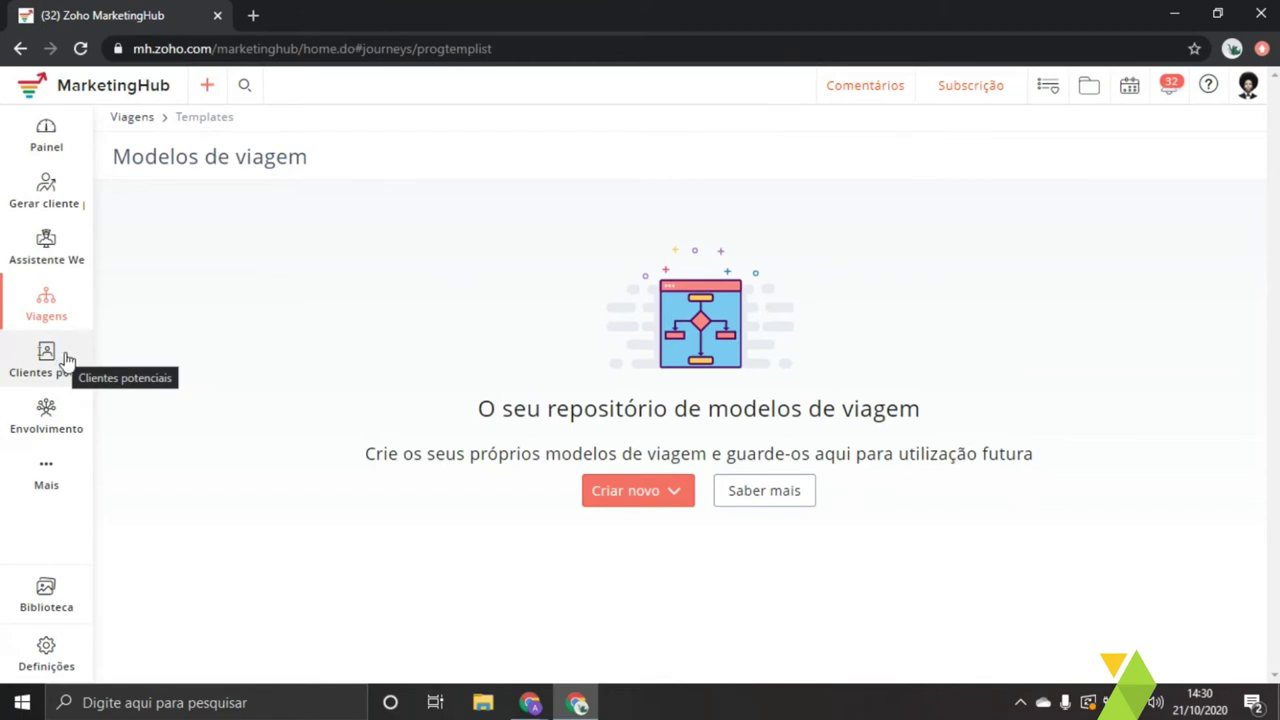
left_click(71, 322)
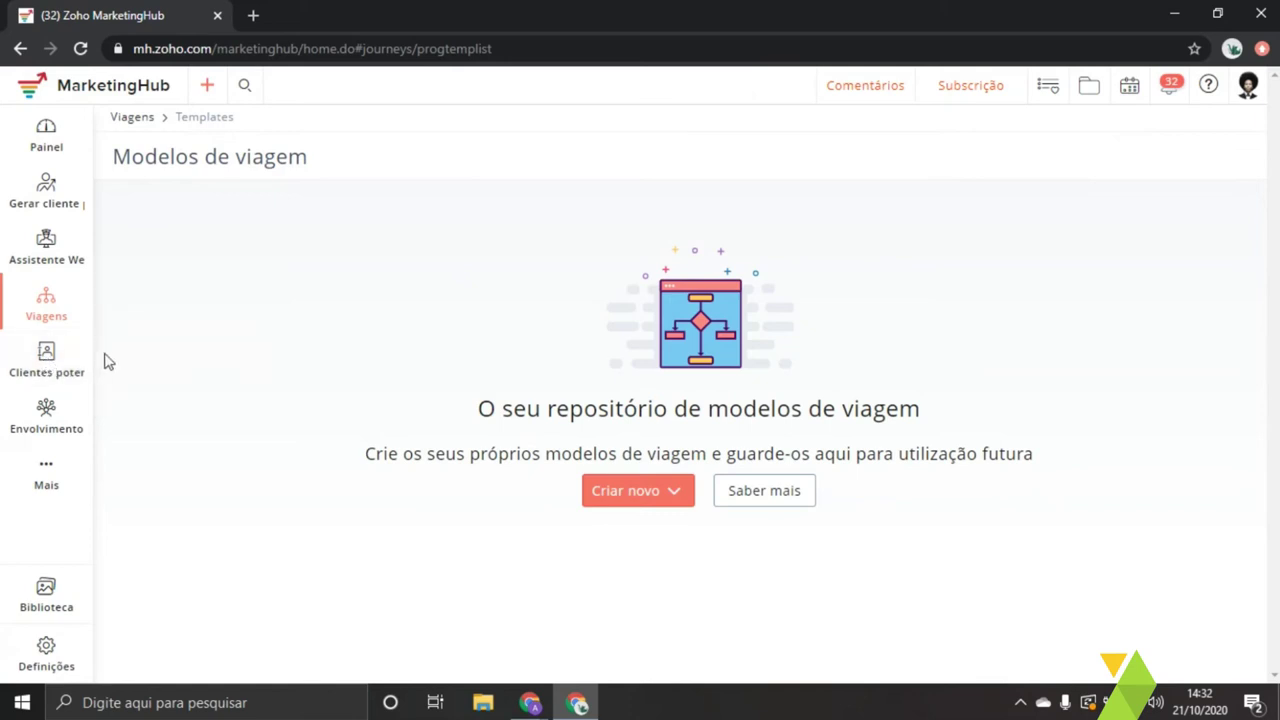
mouse_move(84, 360)
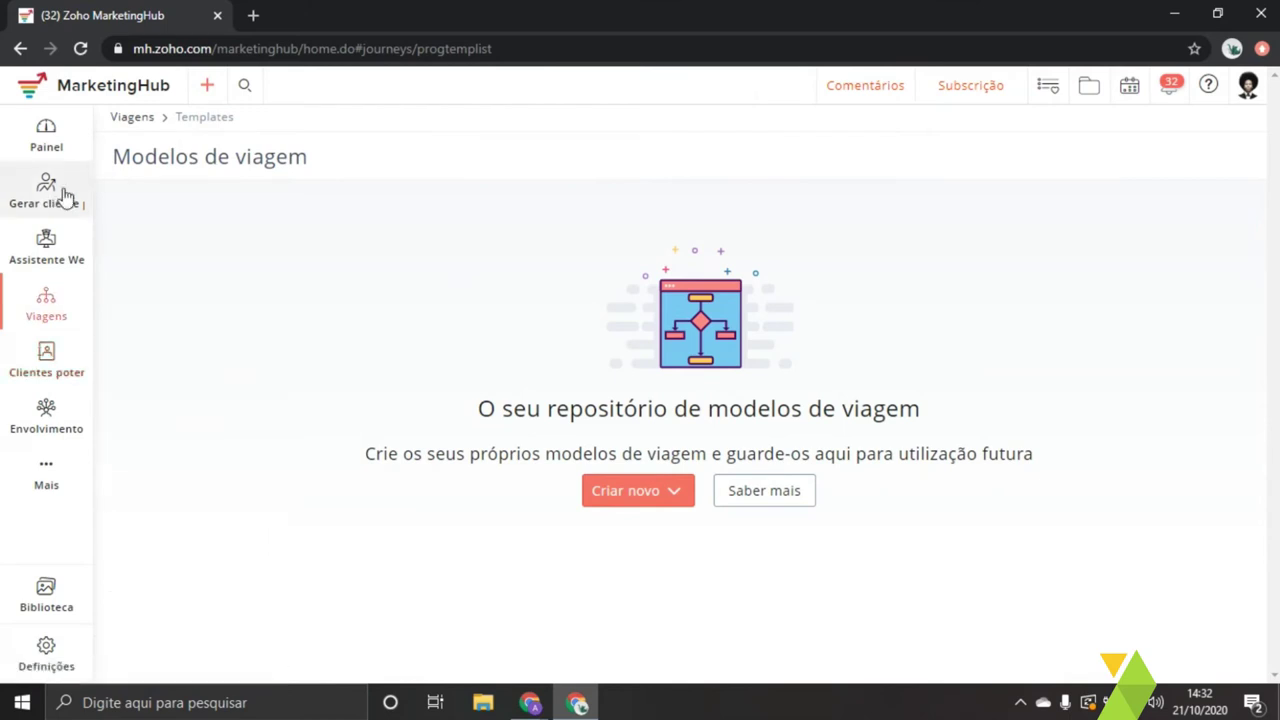
- Open the overview of all potential clients (Todos os clientes potenciais)
left_click(74, 250)
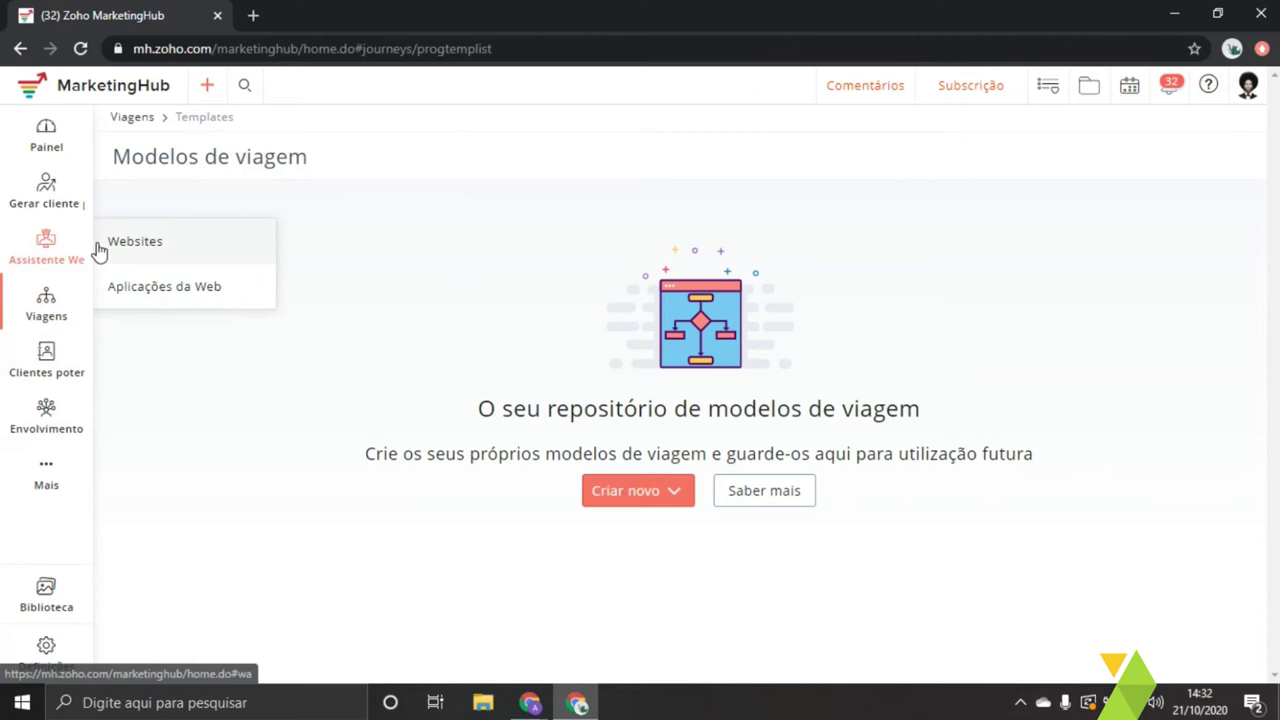
left_click(48, 302)
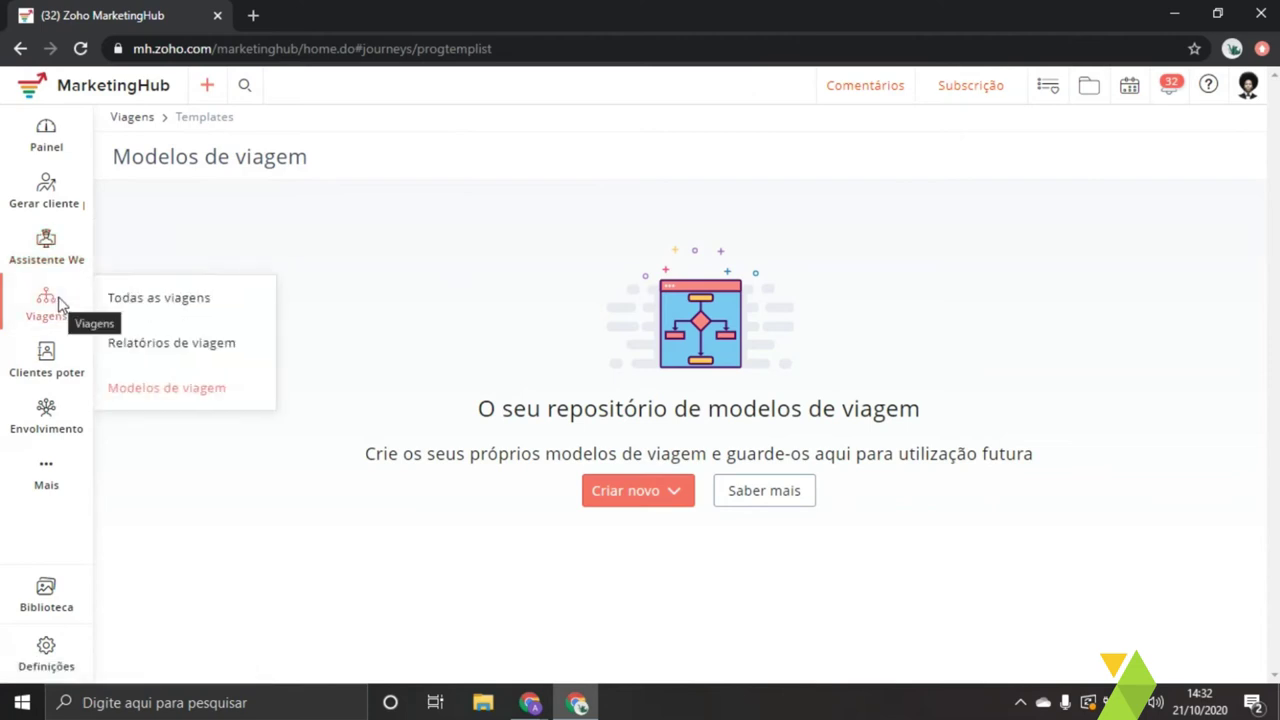
left_click_drag(40, 370, 57, 366)
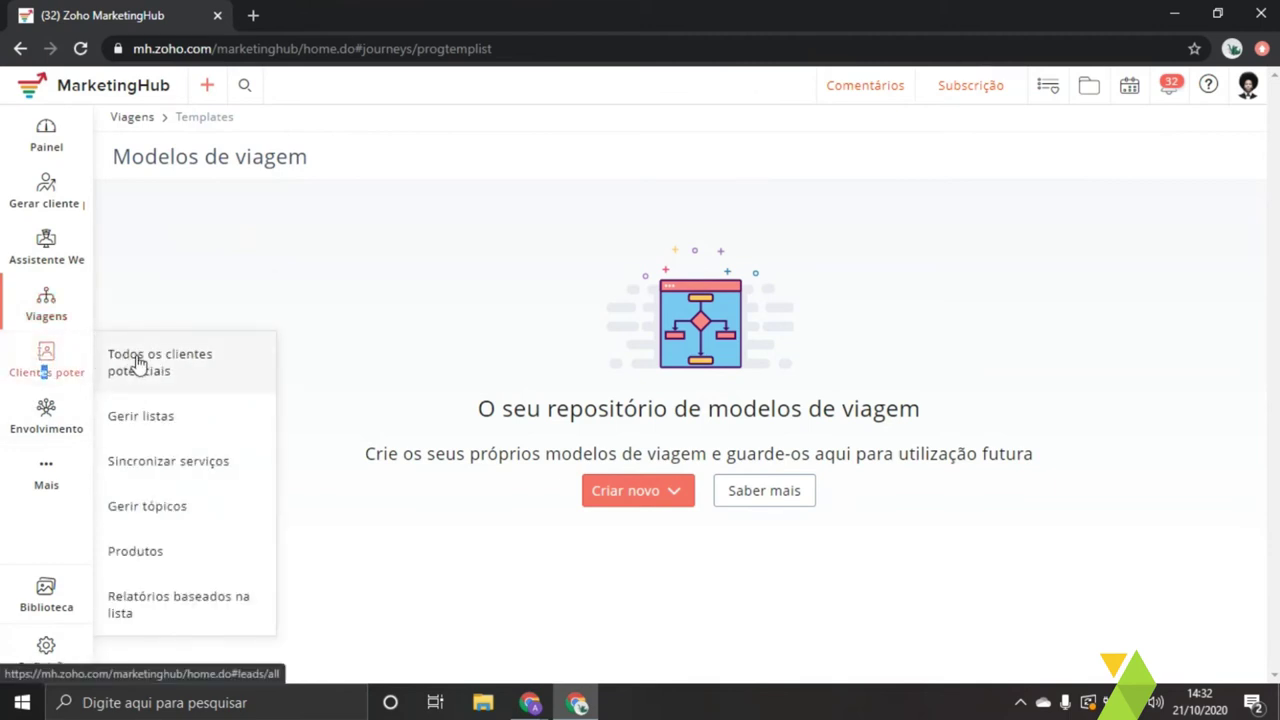
left_click(145, 362)
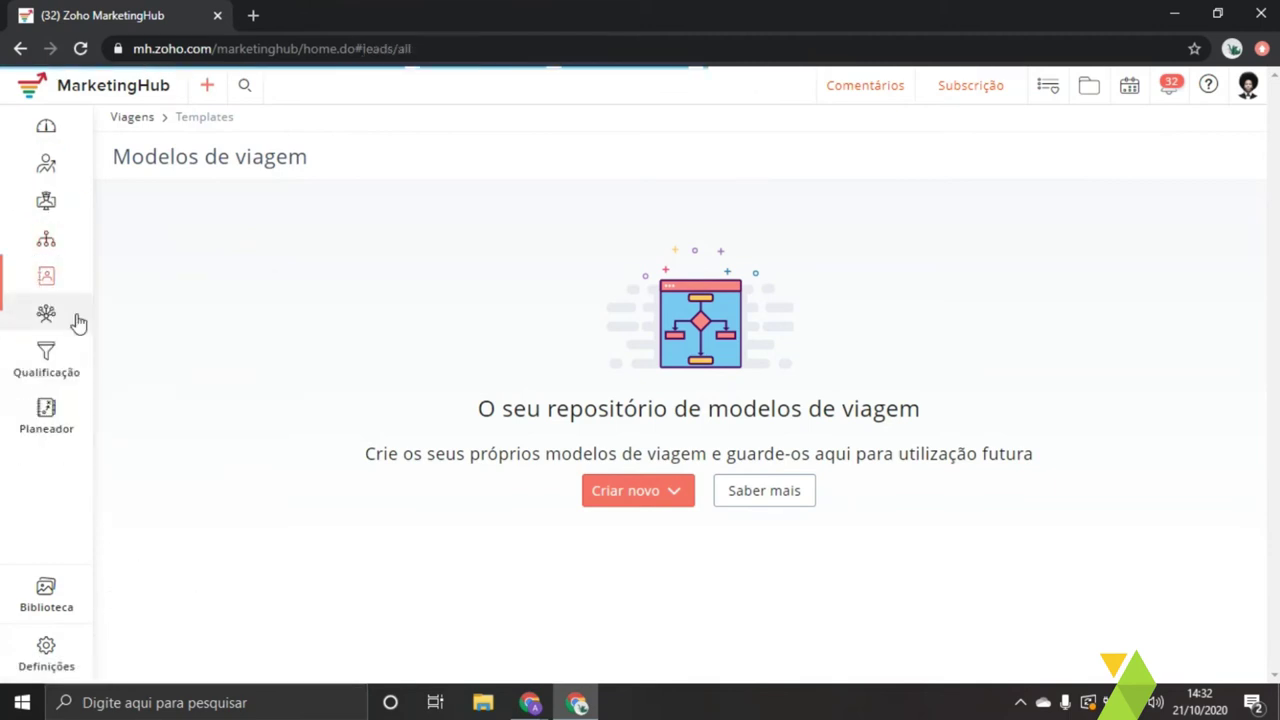
- View the lists under Gerir listas, return to all potential clients and look through the table's further columns
mouse_move(58, 325)
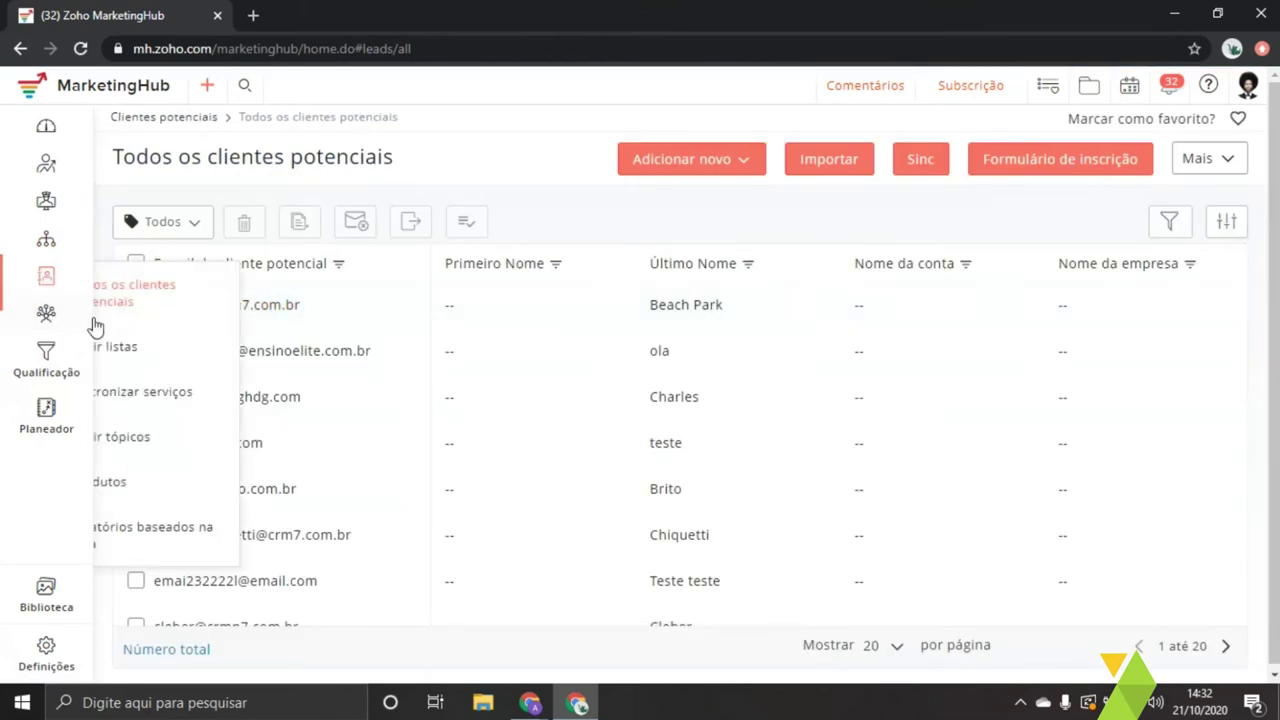
left_click(170, 342)
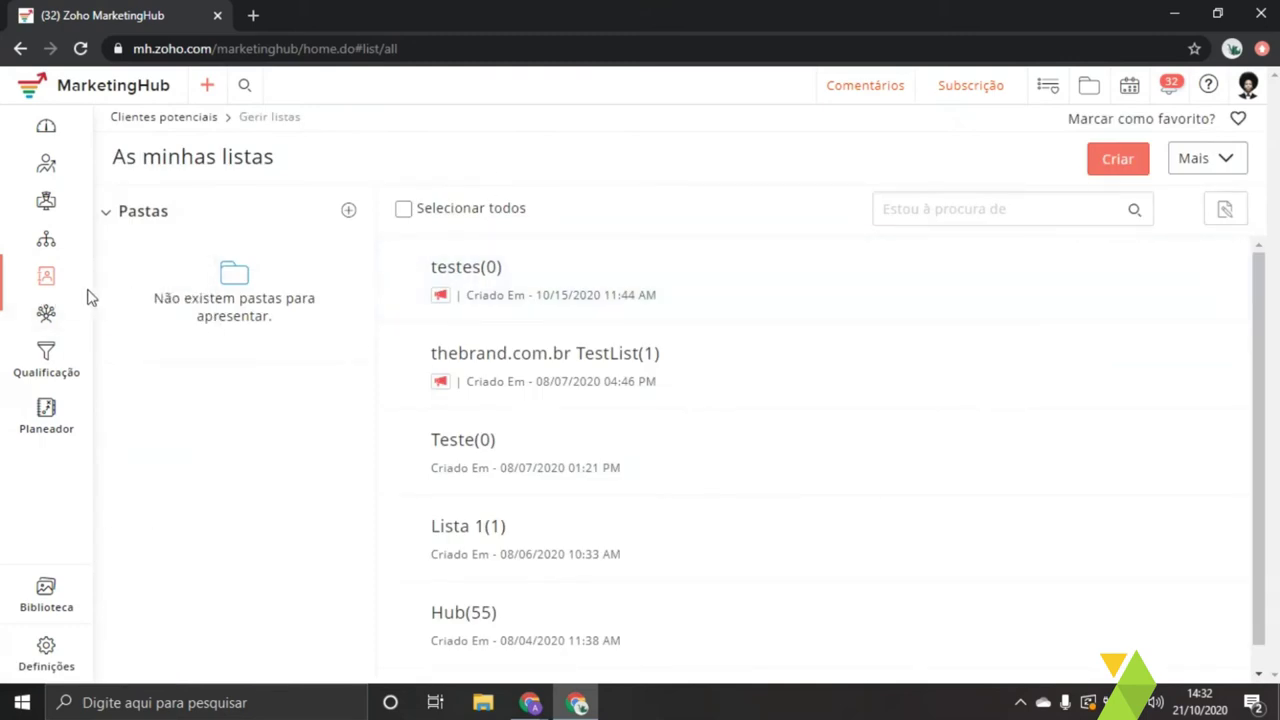
mouse_move(50, 280)
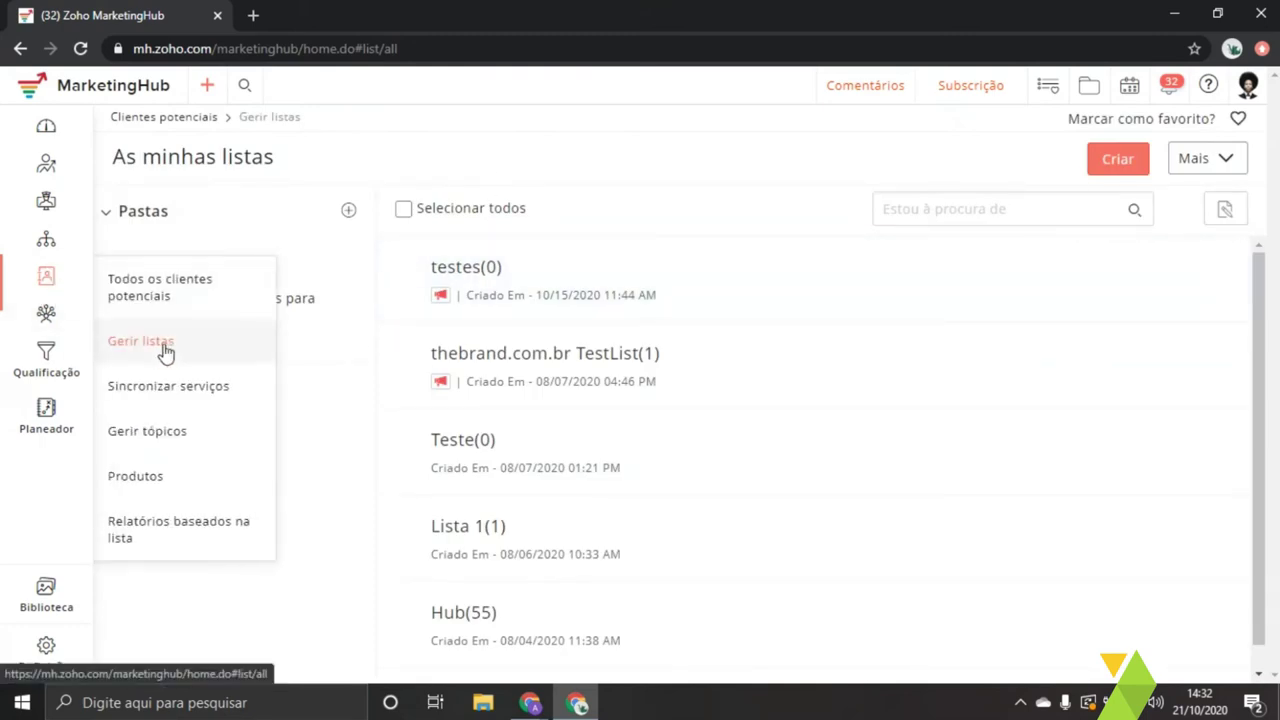
left_click(147, 300)
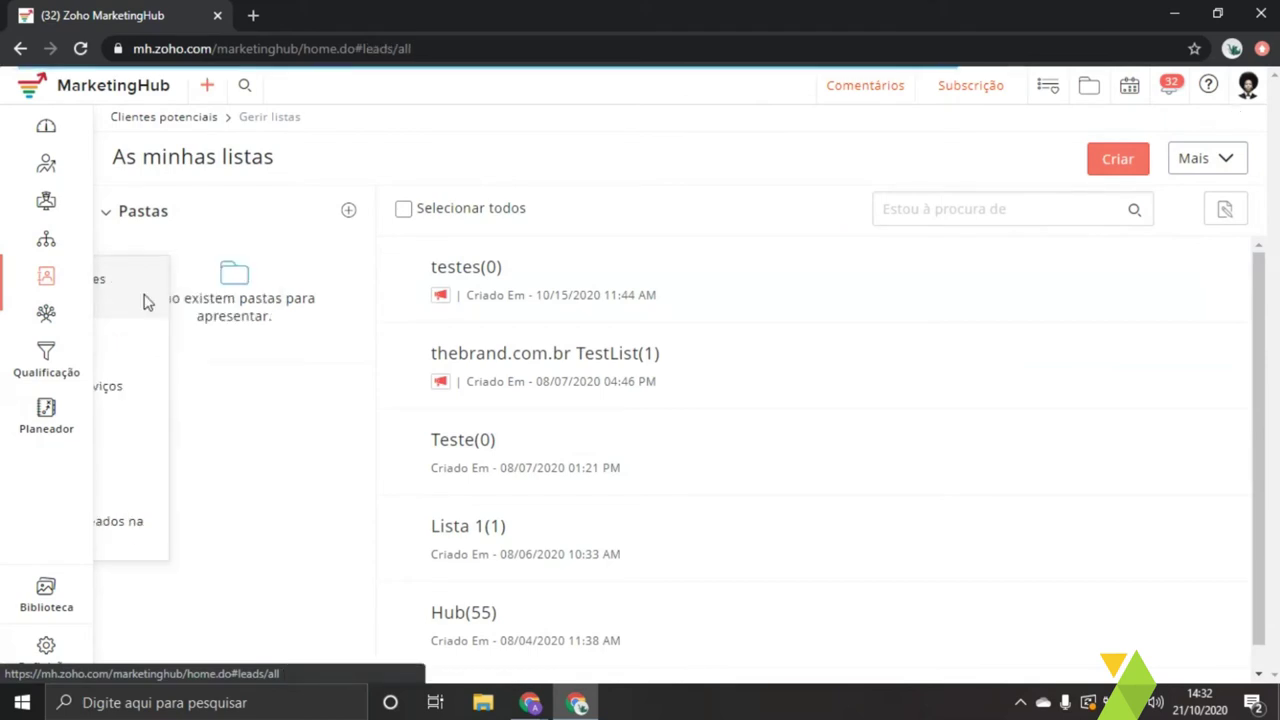
left_click_drag(565, 630, 785, 630)
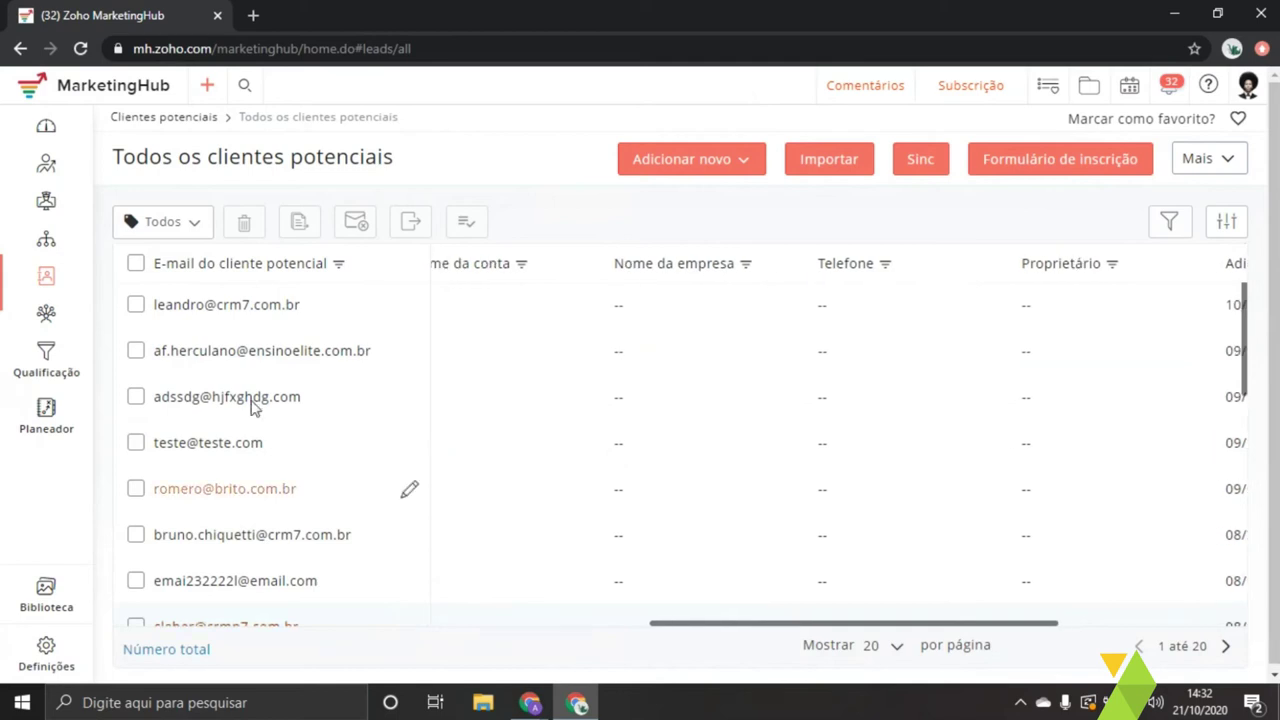
- Revisit the Gerir listas page and go back to Todos os clientes potenciais
mouse_move(46, 278)
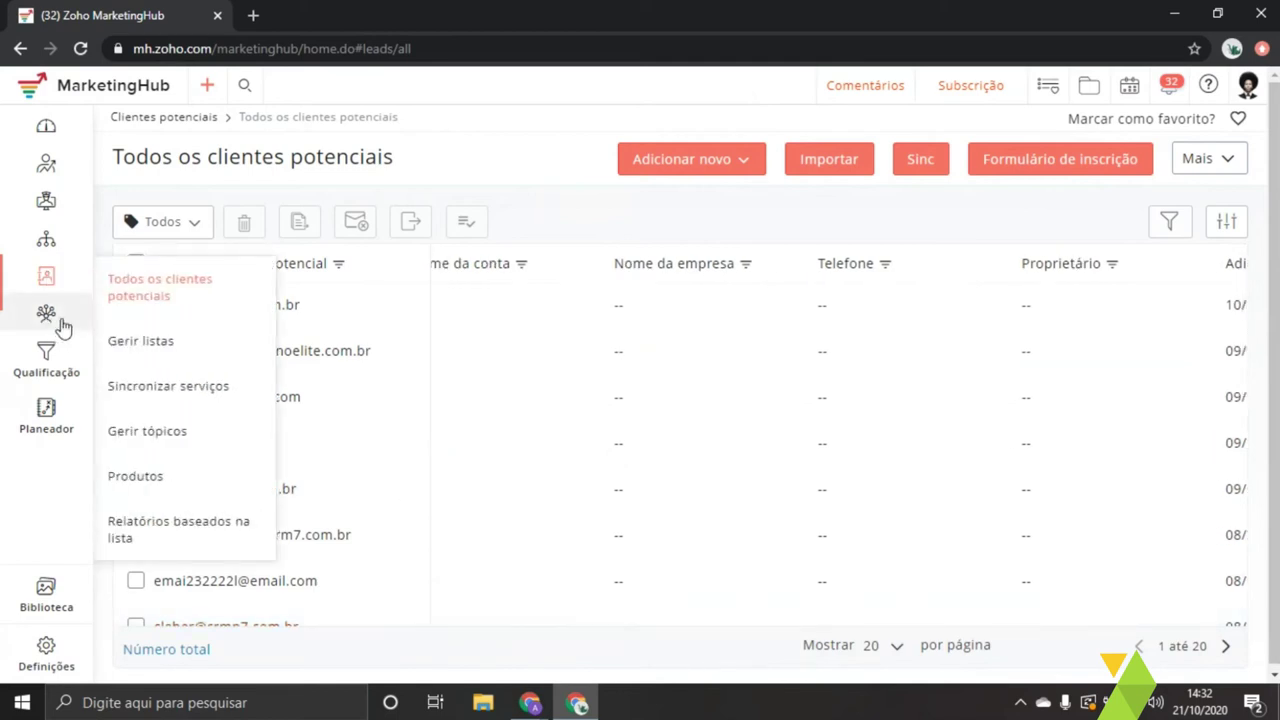
left_click(150, 343)
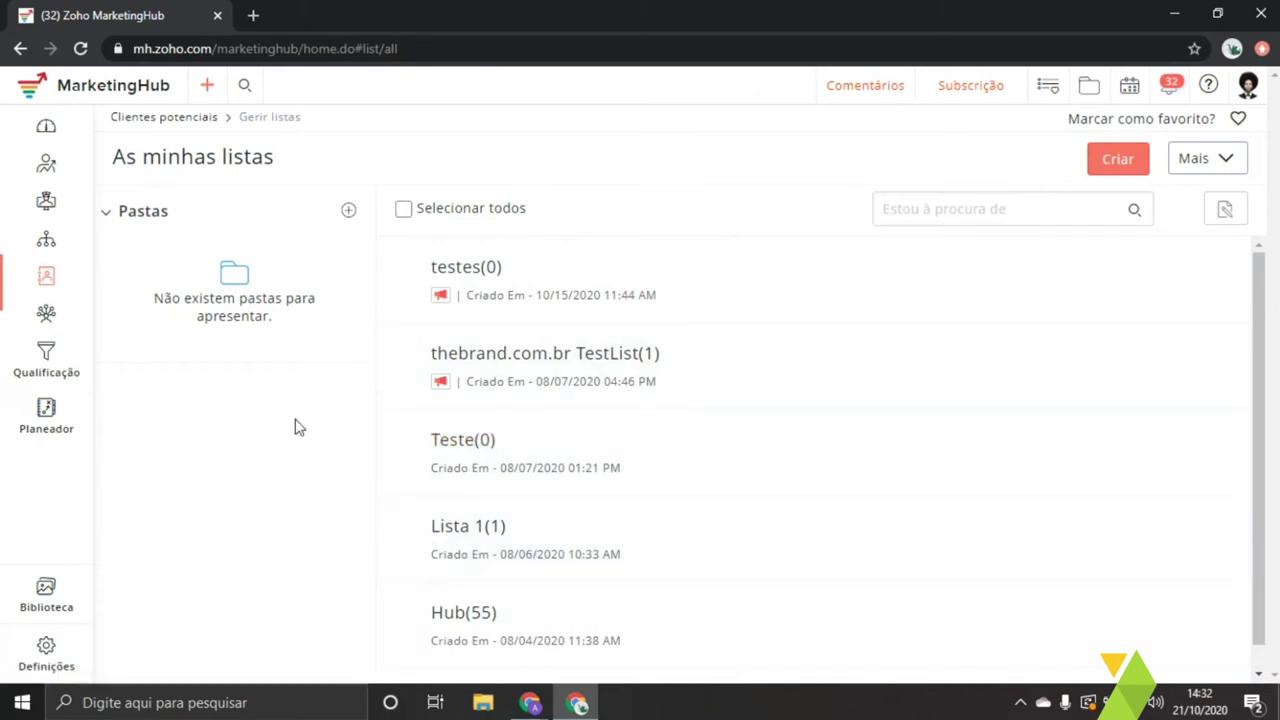
mouse_move(48, 280)
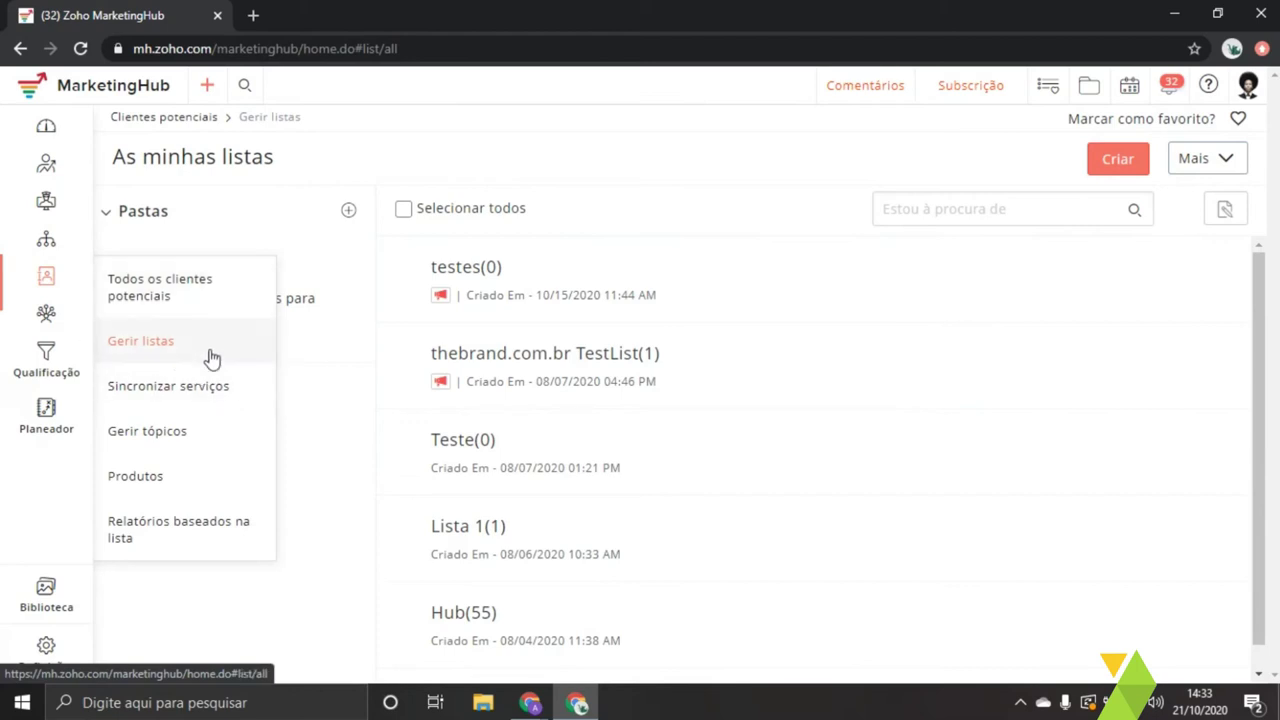
left_click(152, 298)
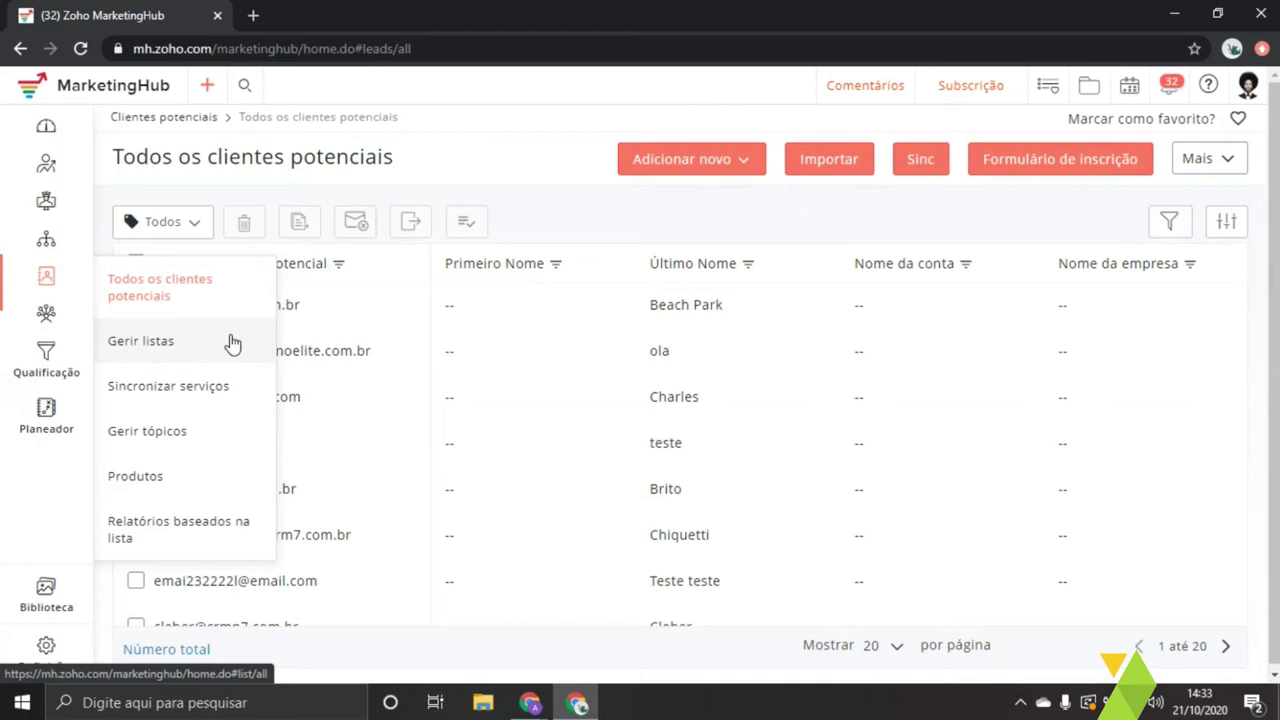
- Open Sincronizar serviços and browse the services offered for synchronizing accounts
left_click(197, 401)
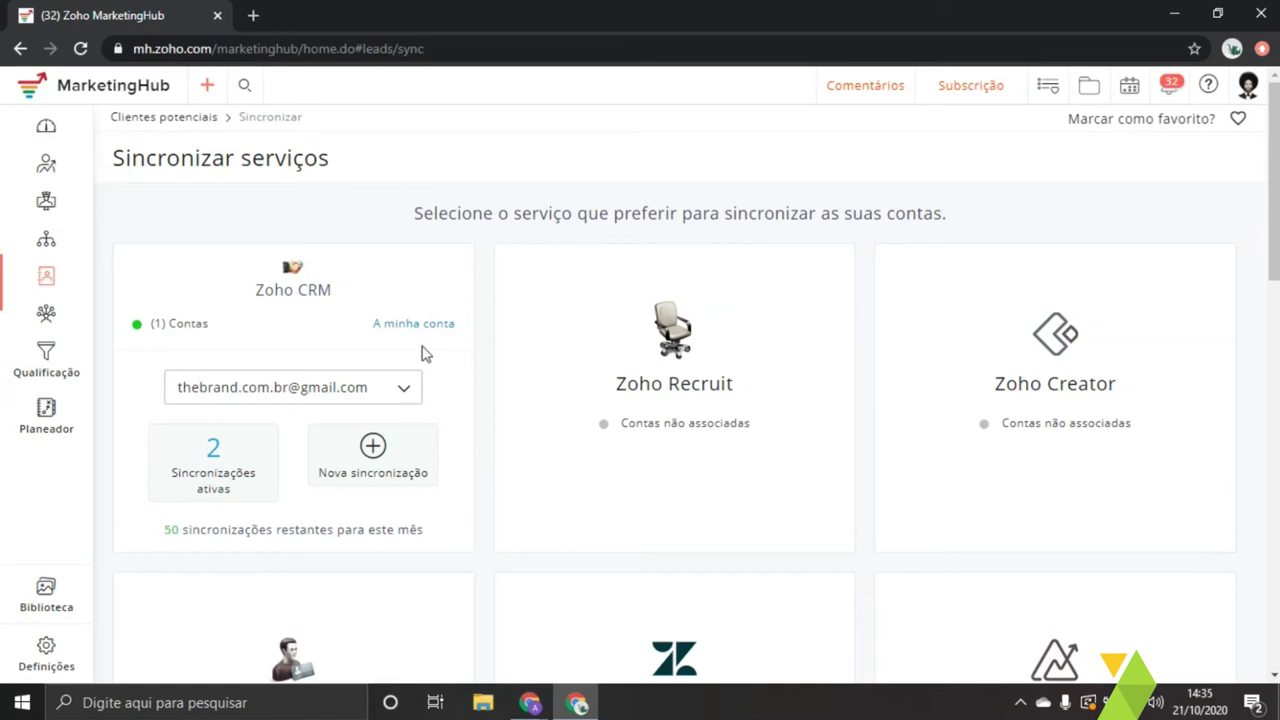
scroll(1095, 445, "down", 2)
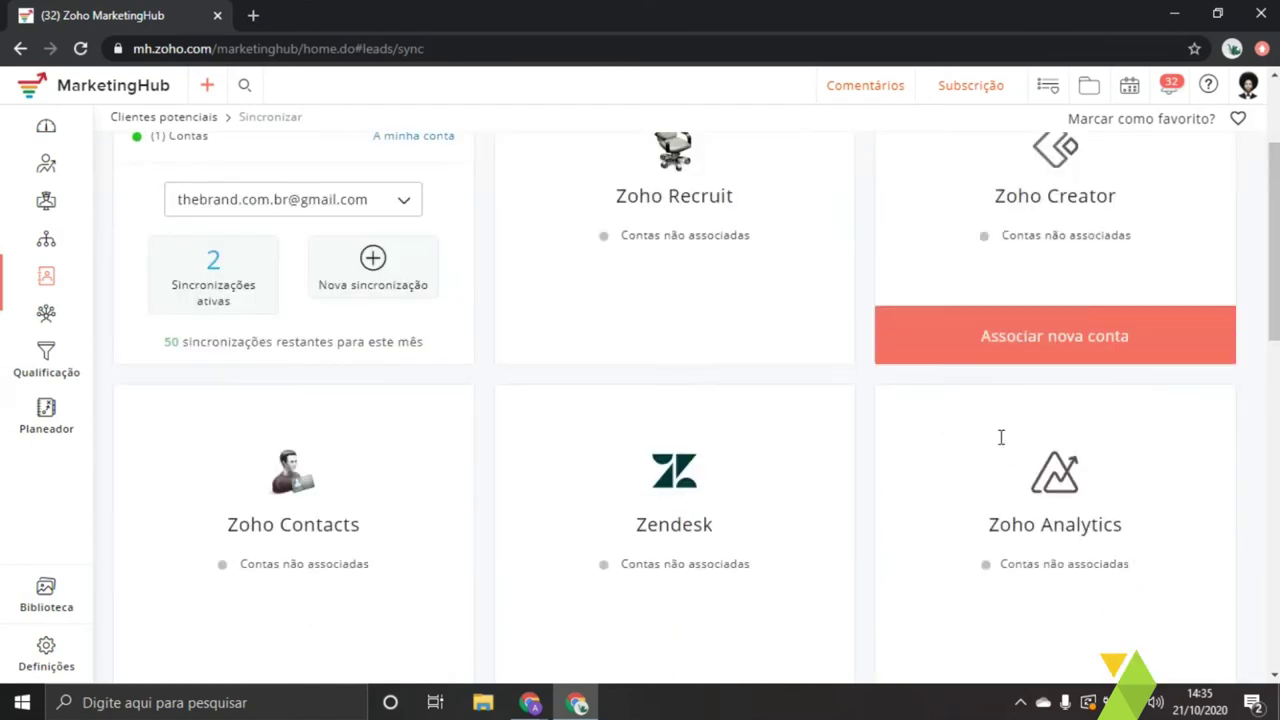
mouse_move(1222, 353)
scroll(1240, 365, "down", 1)
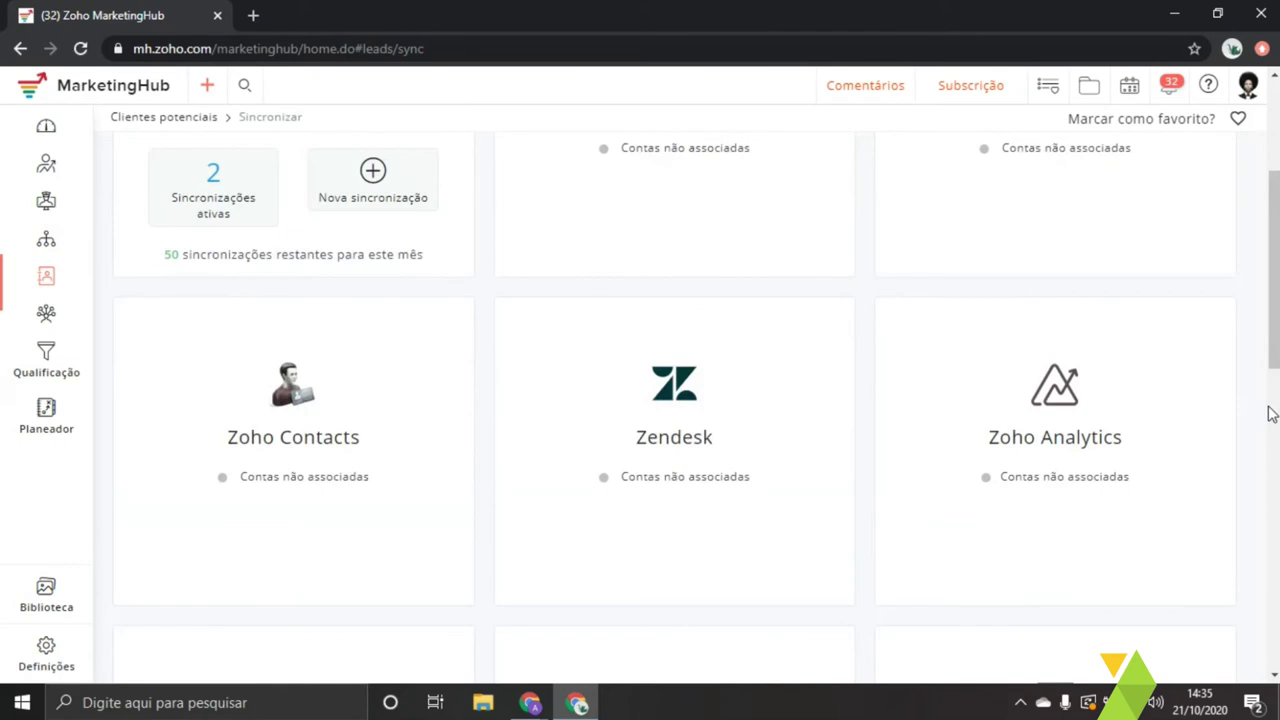
scroll(1265, 414, "up", 1)
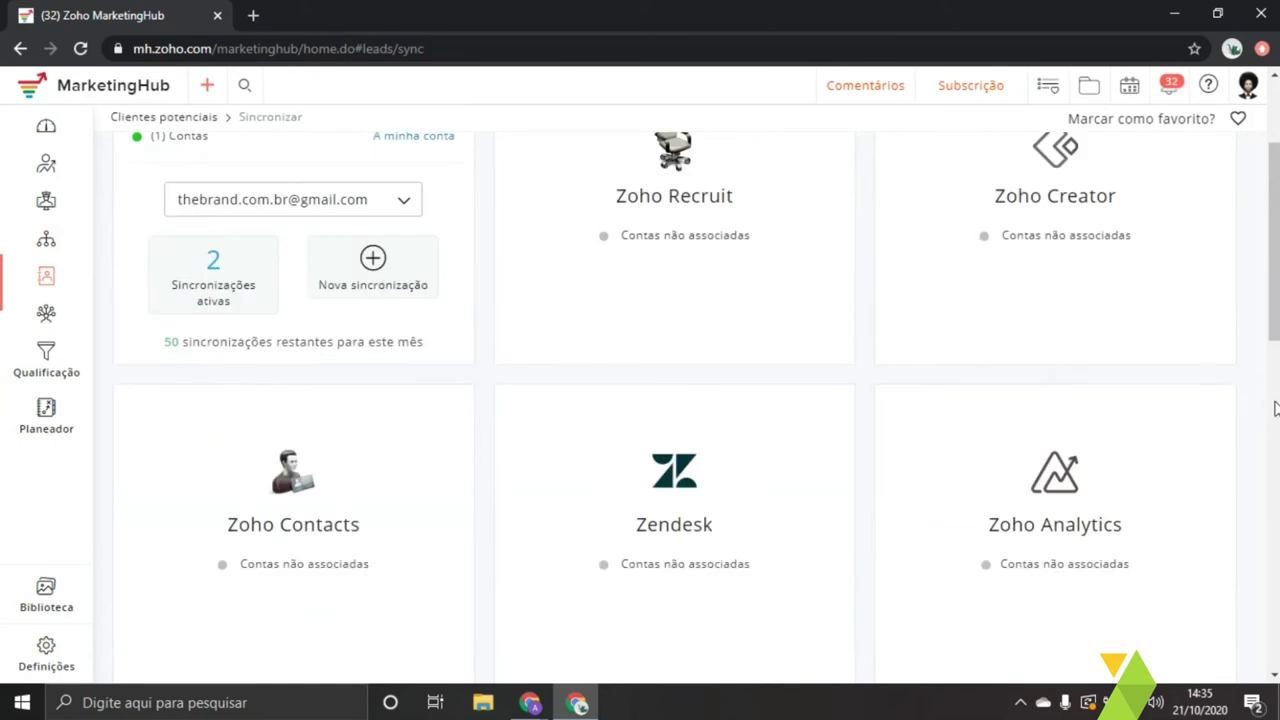
scroll(1260, 390, "down", 3)
scroll(1259, 392, "down", 4)
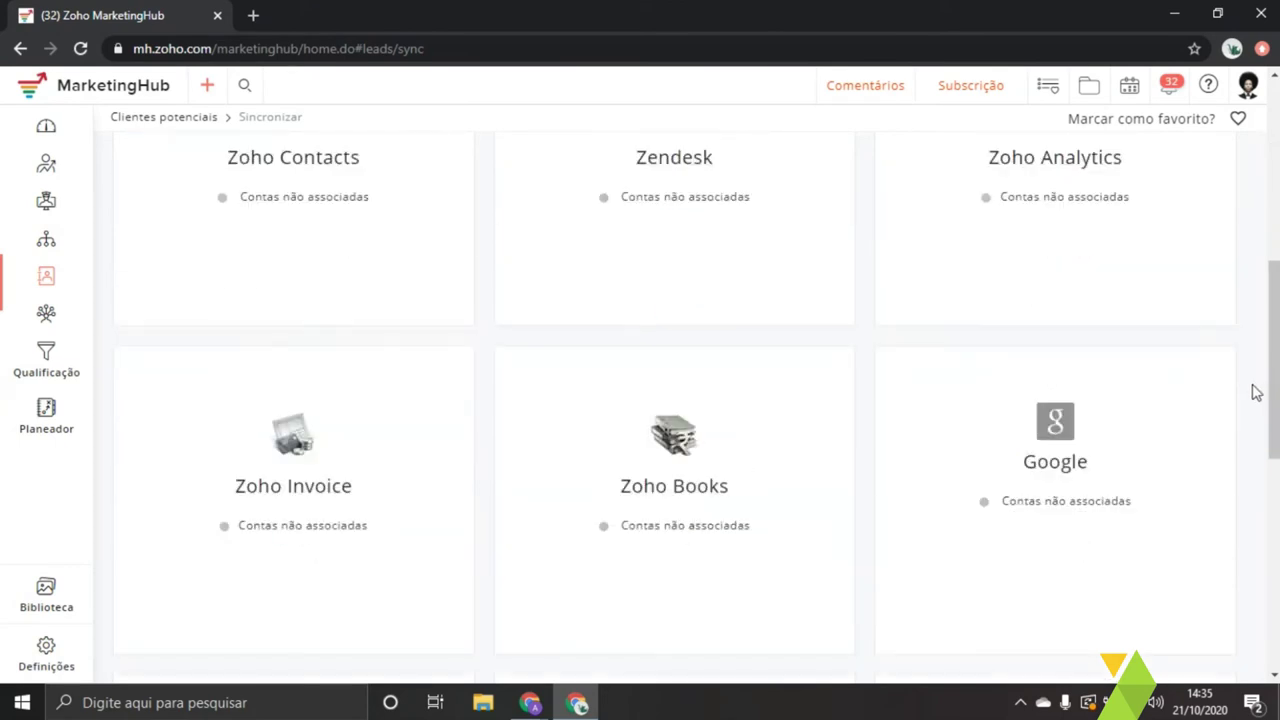
scroll(1245, 400, "up", 1)
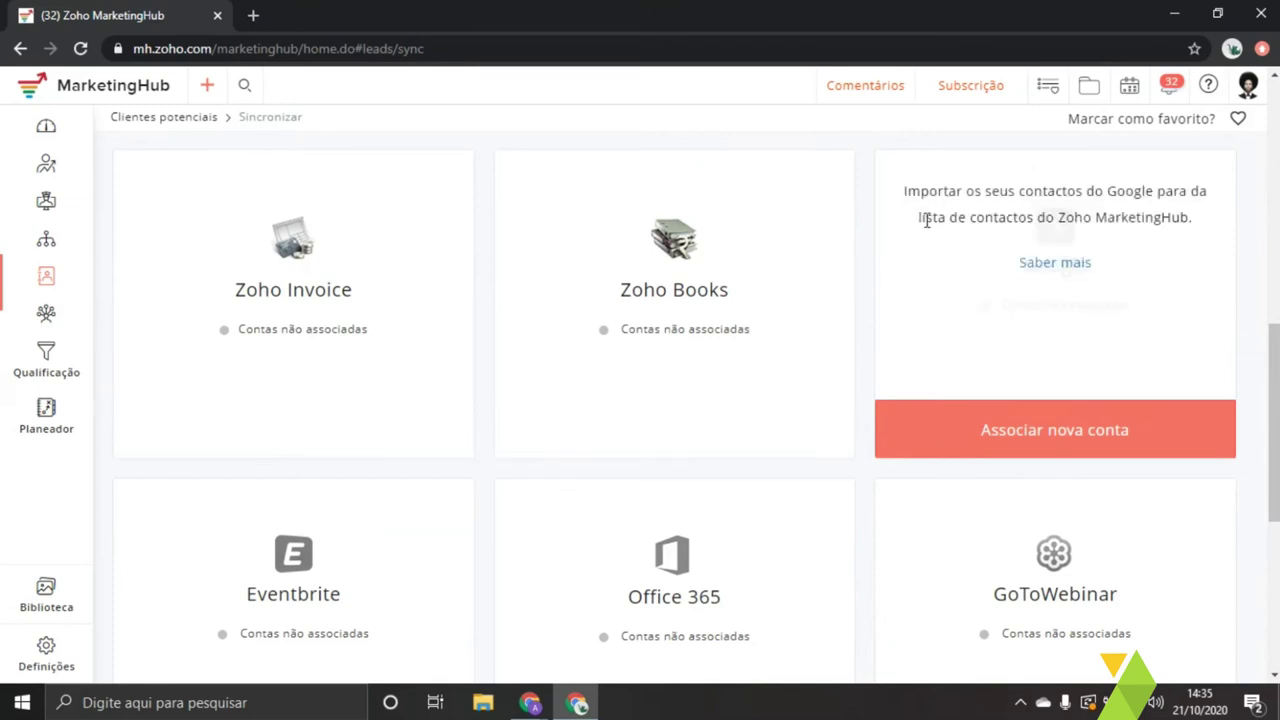
- Examine the Google contact import description and the remaining service cards, ending back at the Zoho CRM card
left_click_drag(918, 217, 1035, 217)
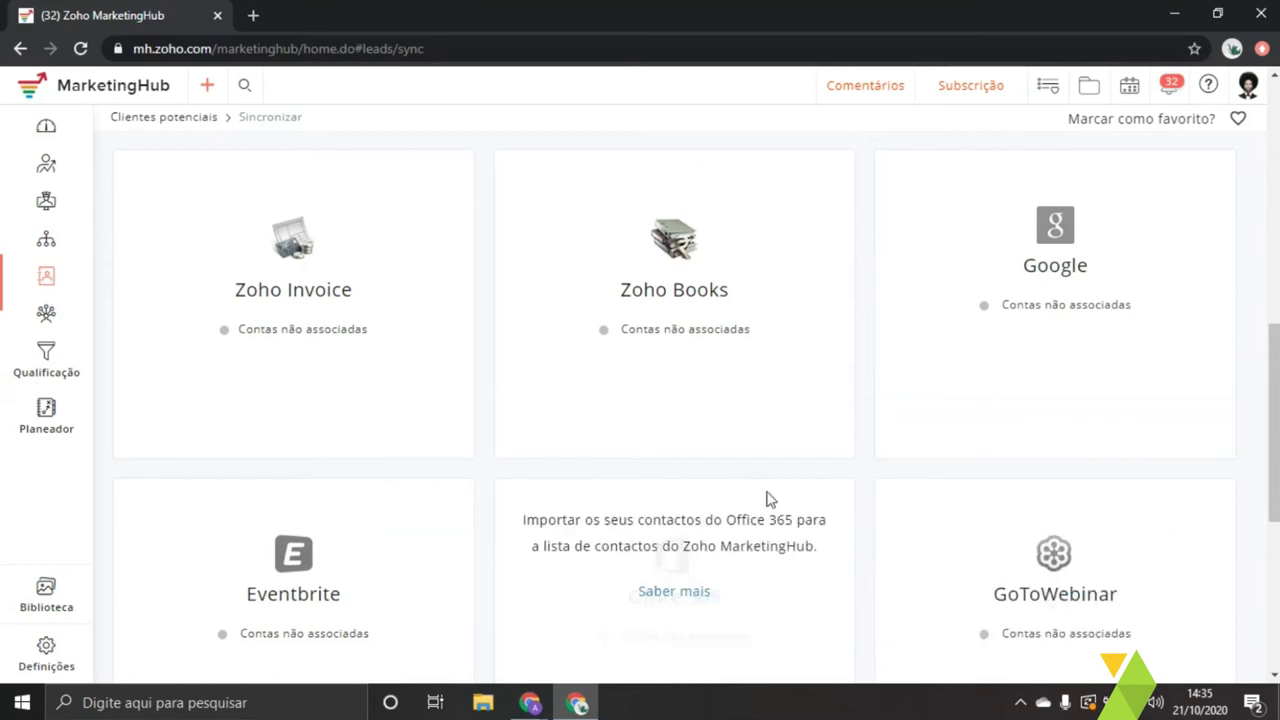
scroll(783, 530, "down", 2)
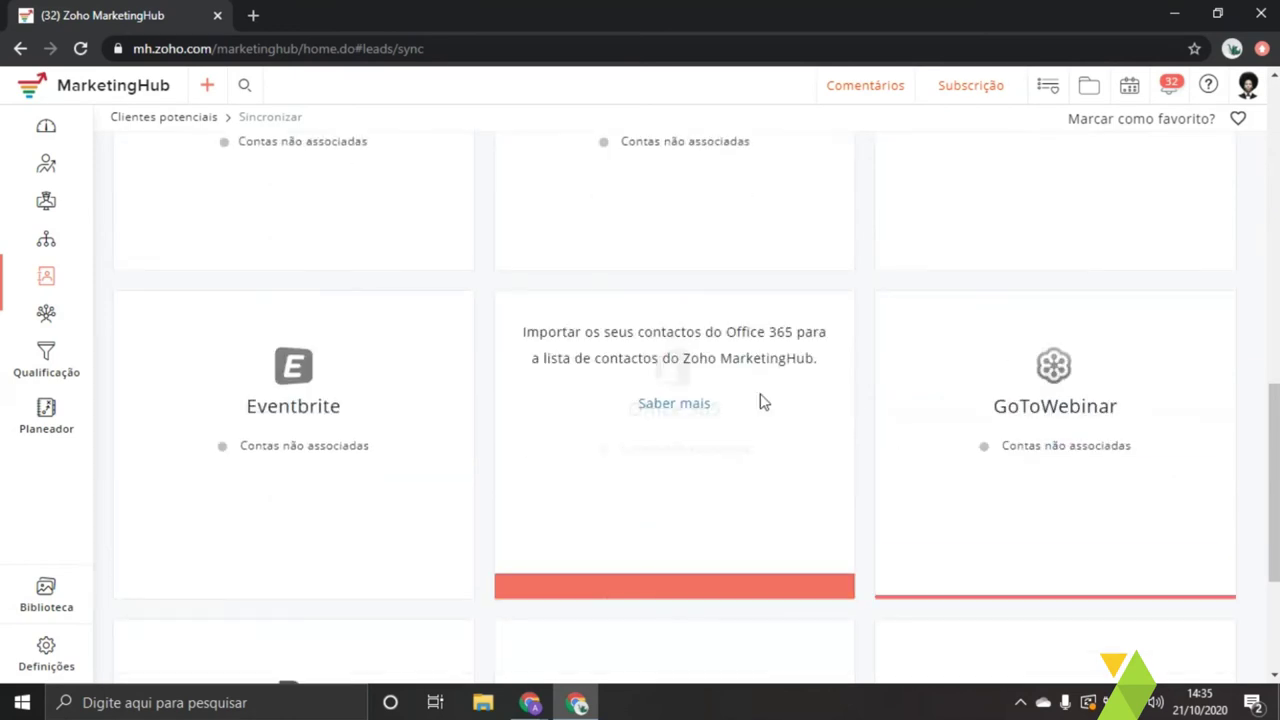
scroll(775, 450, "down", 3)
scroll(1100, 530, "up", 3)
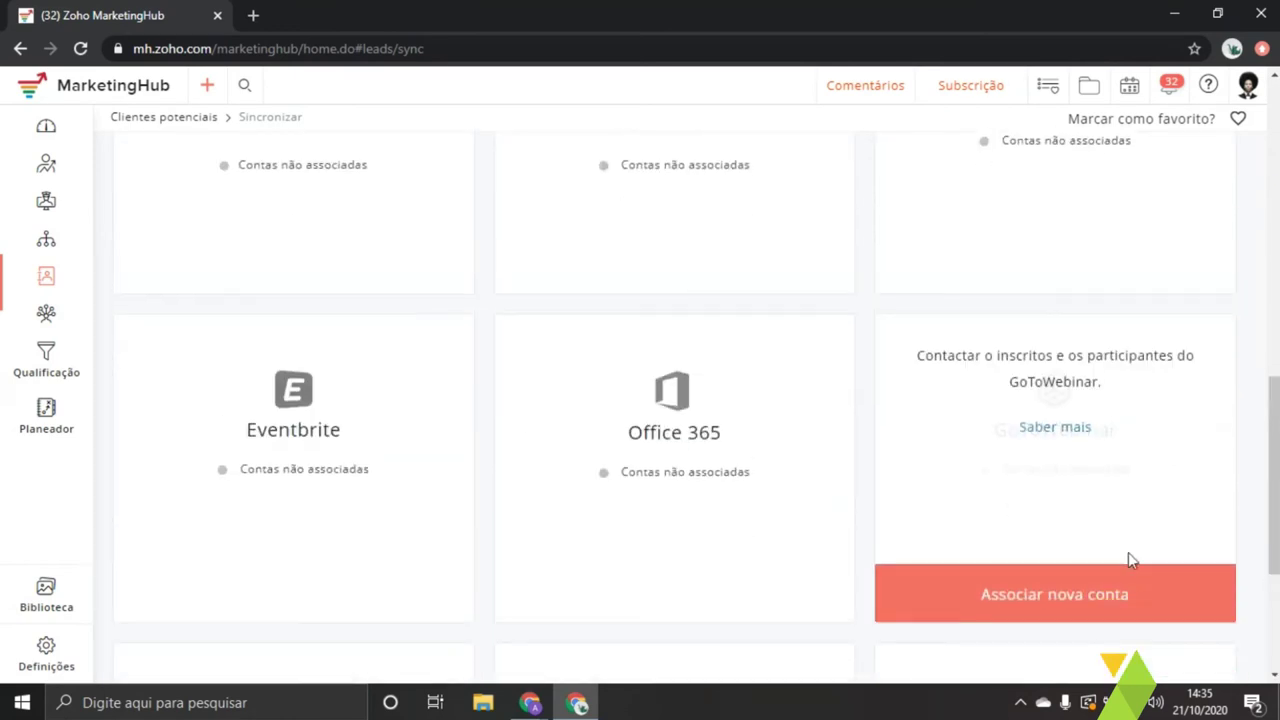
scroll(1128, 560, "up", 8)
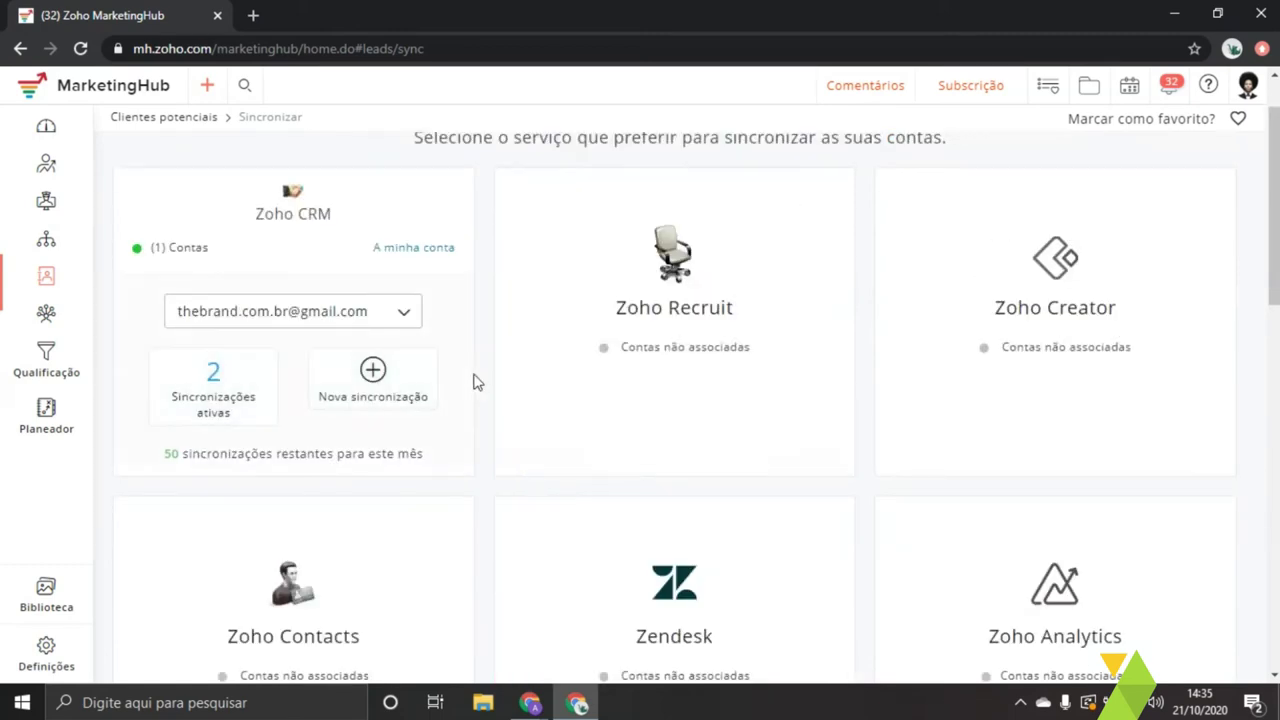
mouse_move(497, 405)
mouse_move(534, 383)
- Open Gerir tópicos and review the Preferência de tópico and Preferência de cliente potencial sections
mouse_move(42, 277)
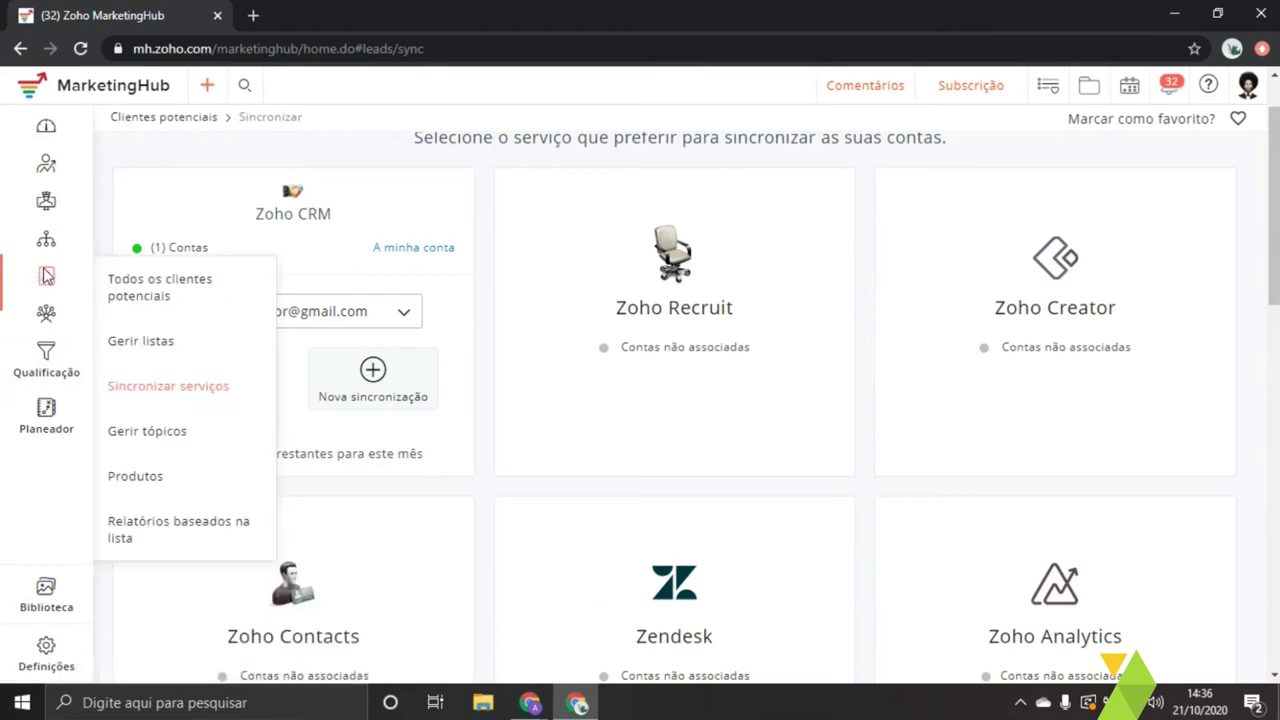
left_click(228, 428)
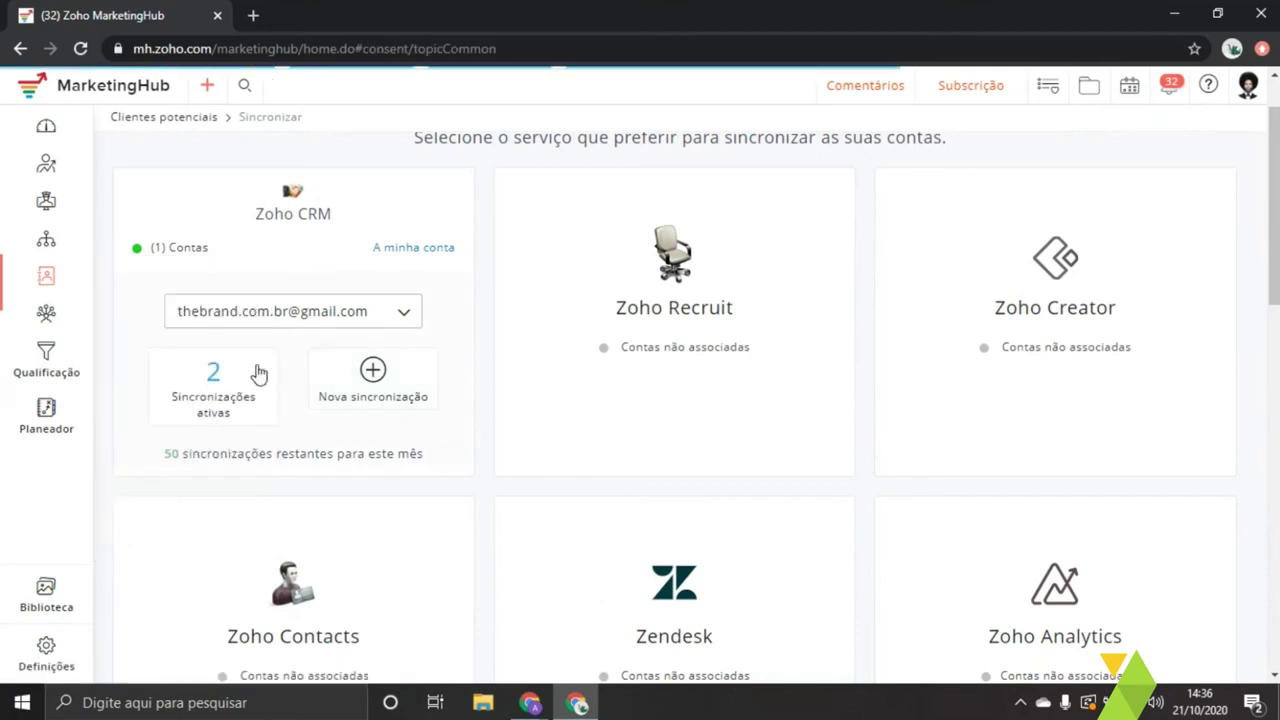
left_click_drag(112, 157, 286, 177)
left_click(548, 348)
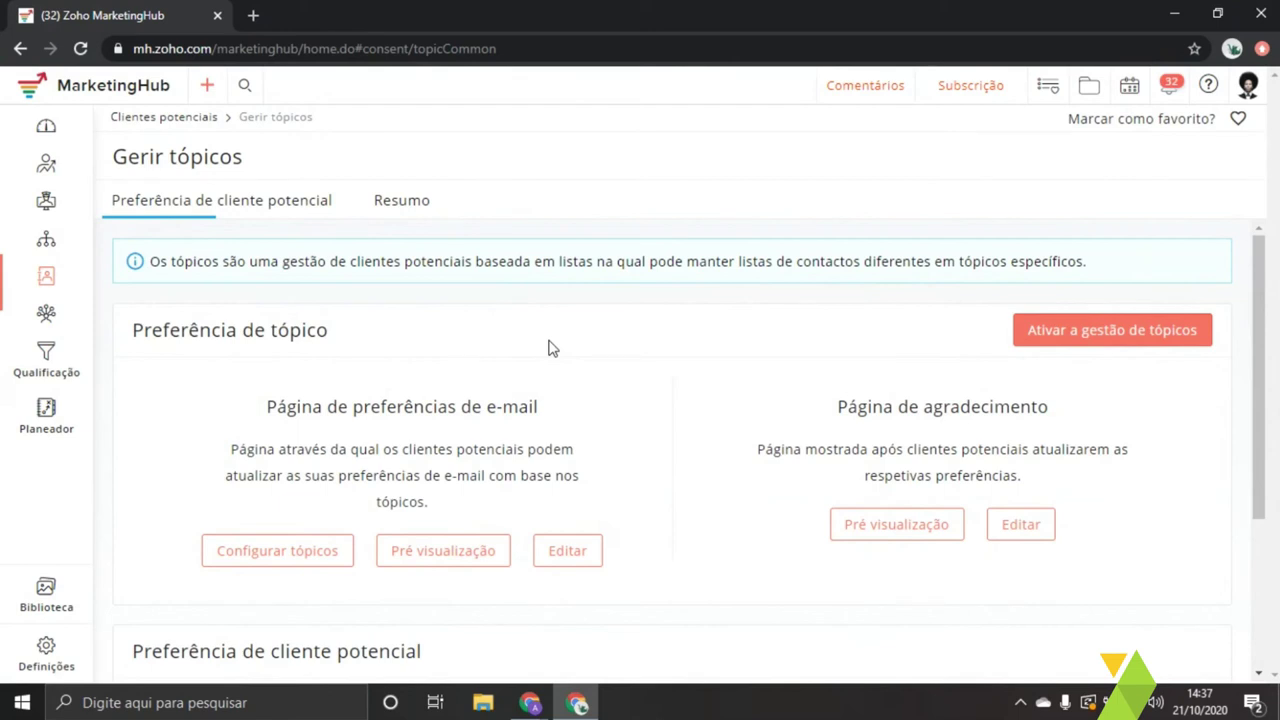
scroll(548, 348, "down", 3)
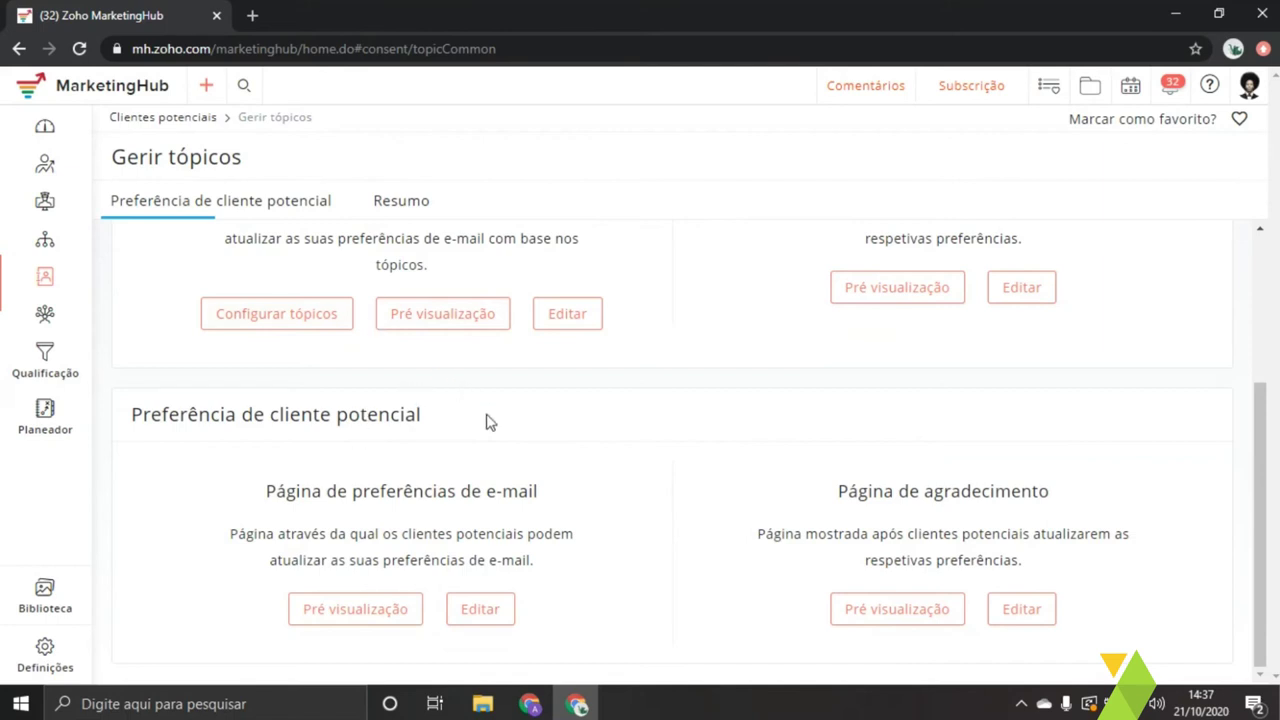
key("XF86AudioRaiseVolume")
scroll(548, 488, "up", 1)
scroll(548, 488, "up", 2)
- Open the Produtos page and view the details of Produto 2
mouse_move(50, 290)
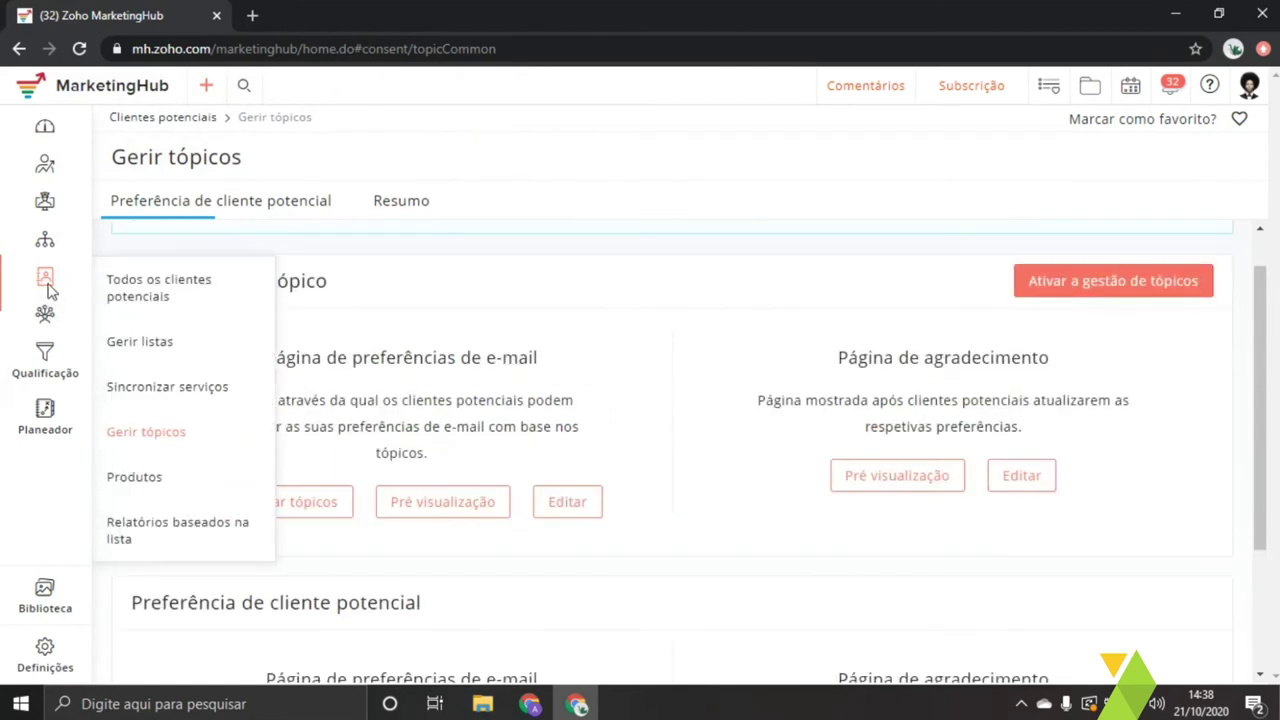
left_click(178, 481)
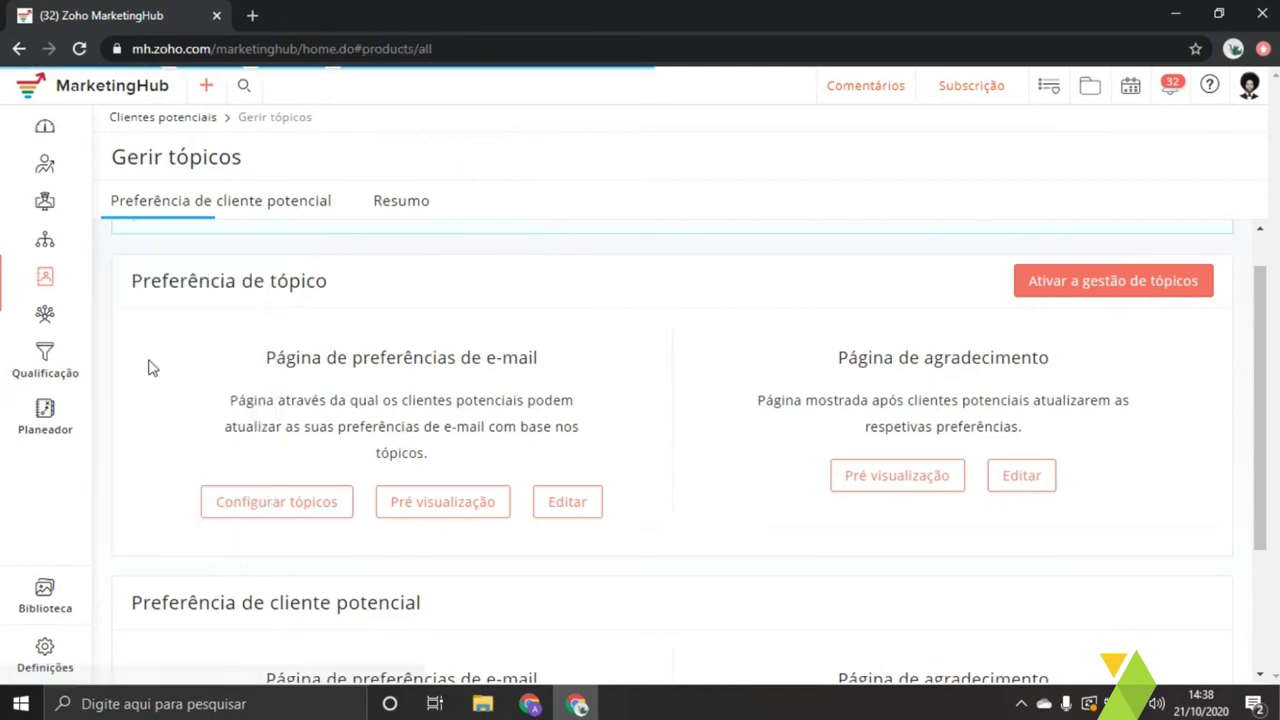
mouse_move(344, 428)
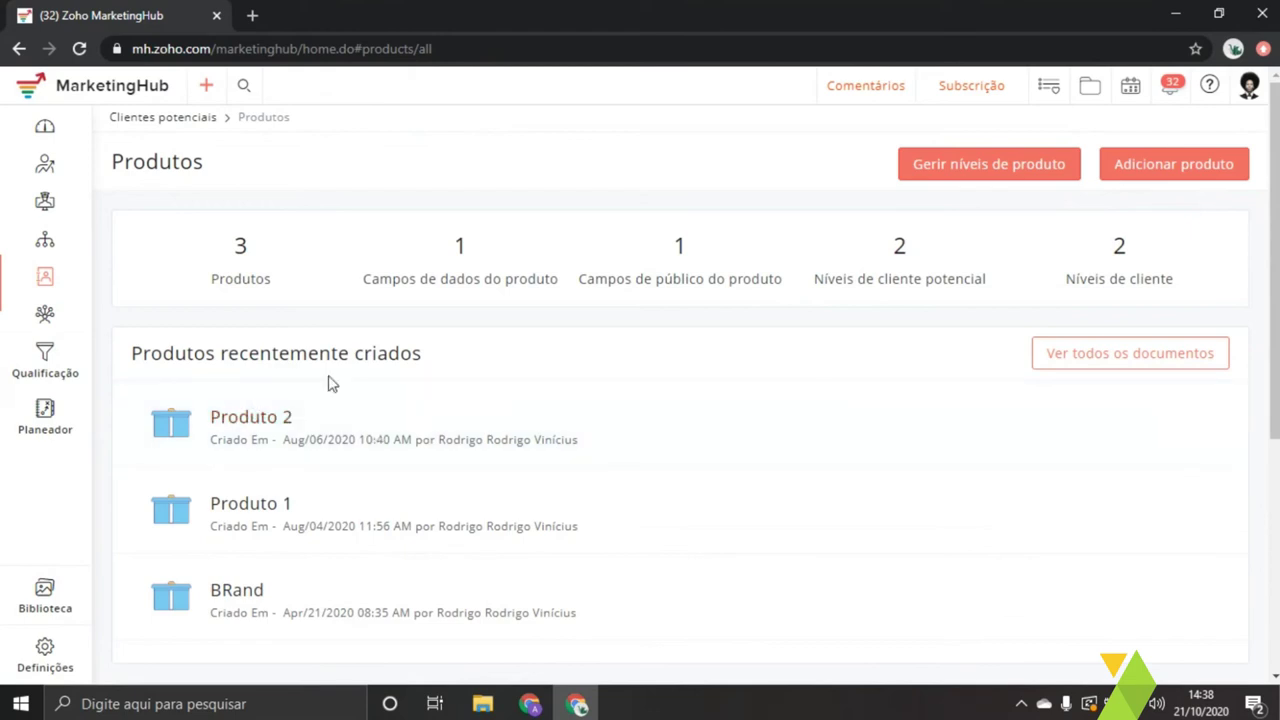
left_click(228, 420)
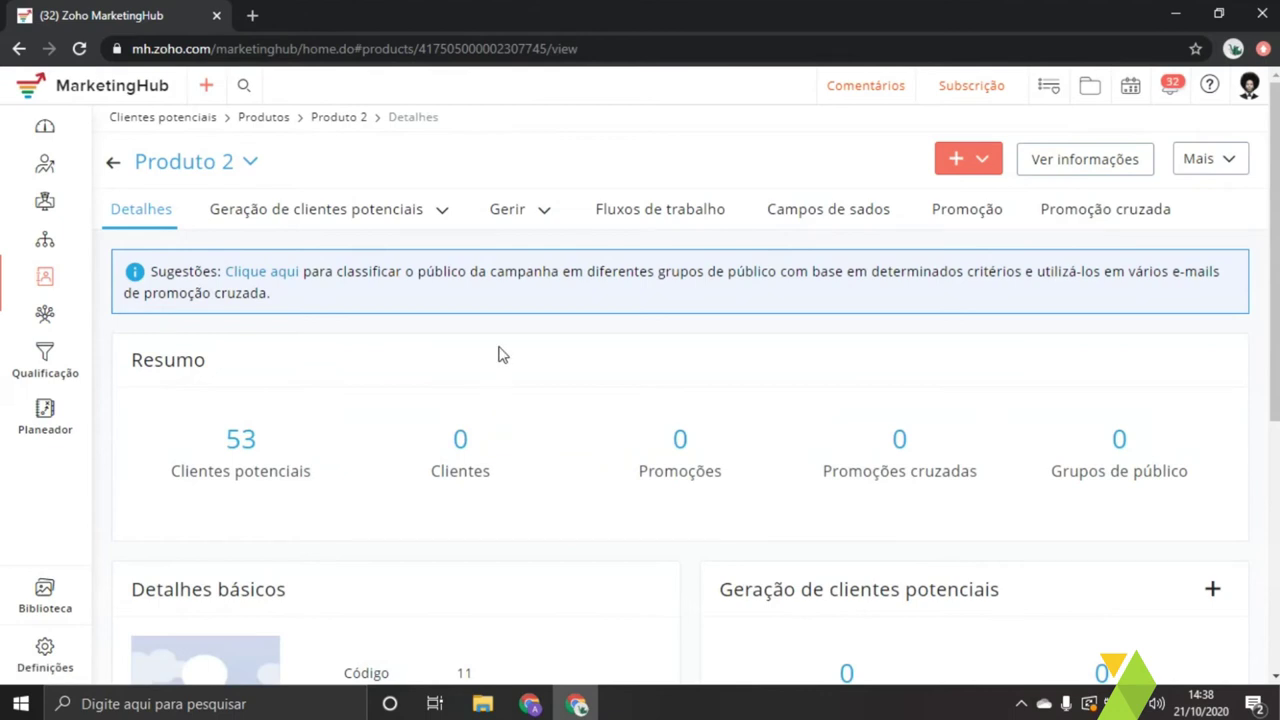
- Look at the options under Geração de clientes potenciais and Gerir for Produto 2
left_click(362, 225)
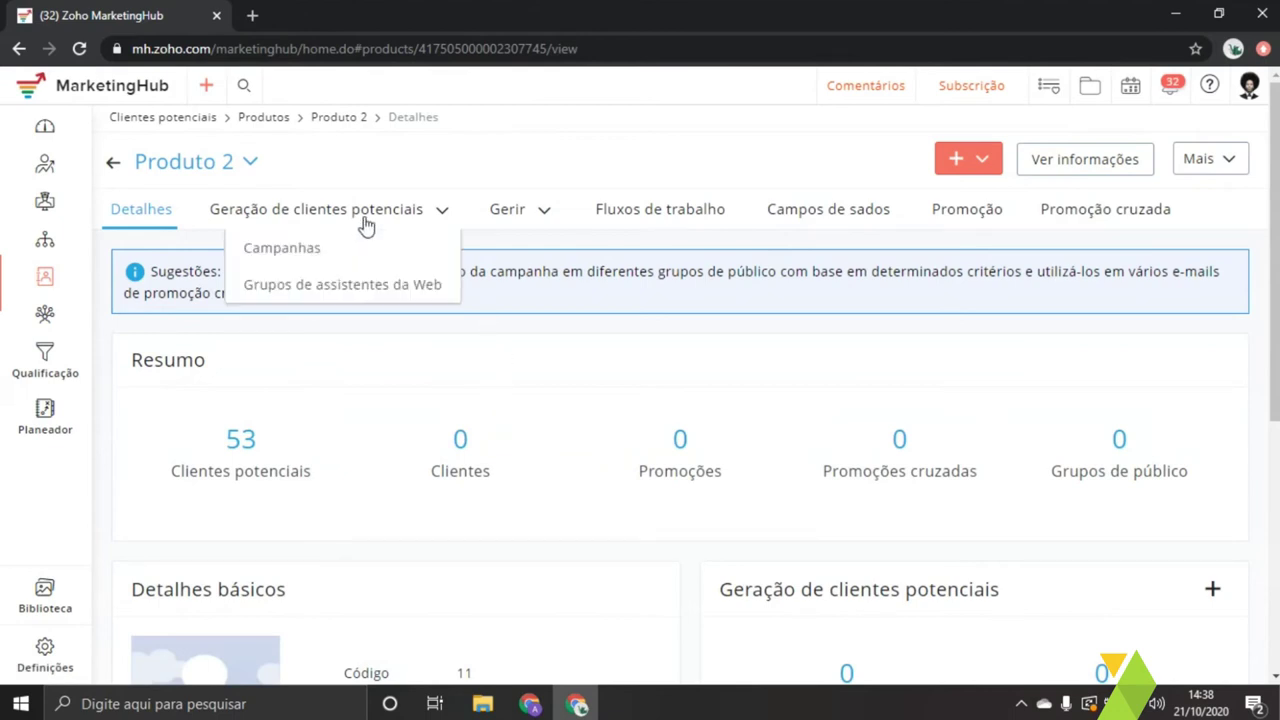
left_click(424, 206)
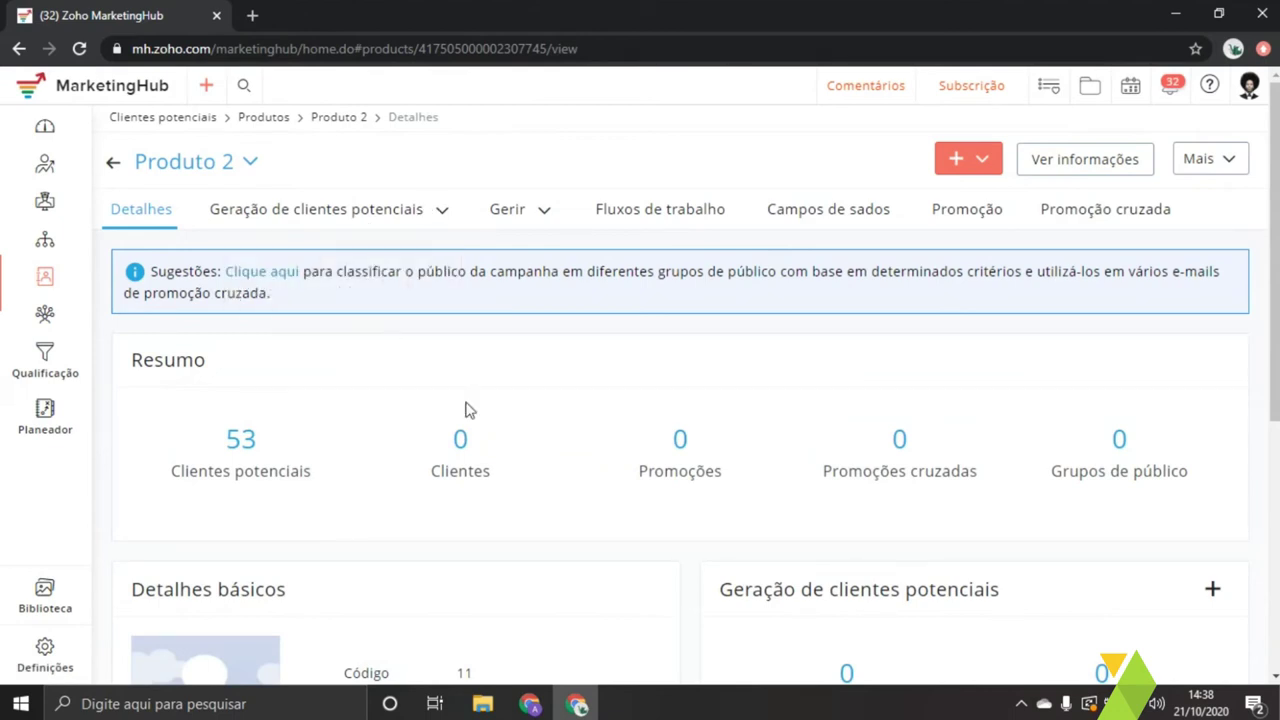
left_click(525, 227)
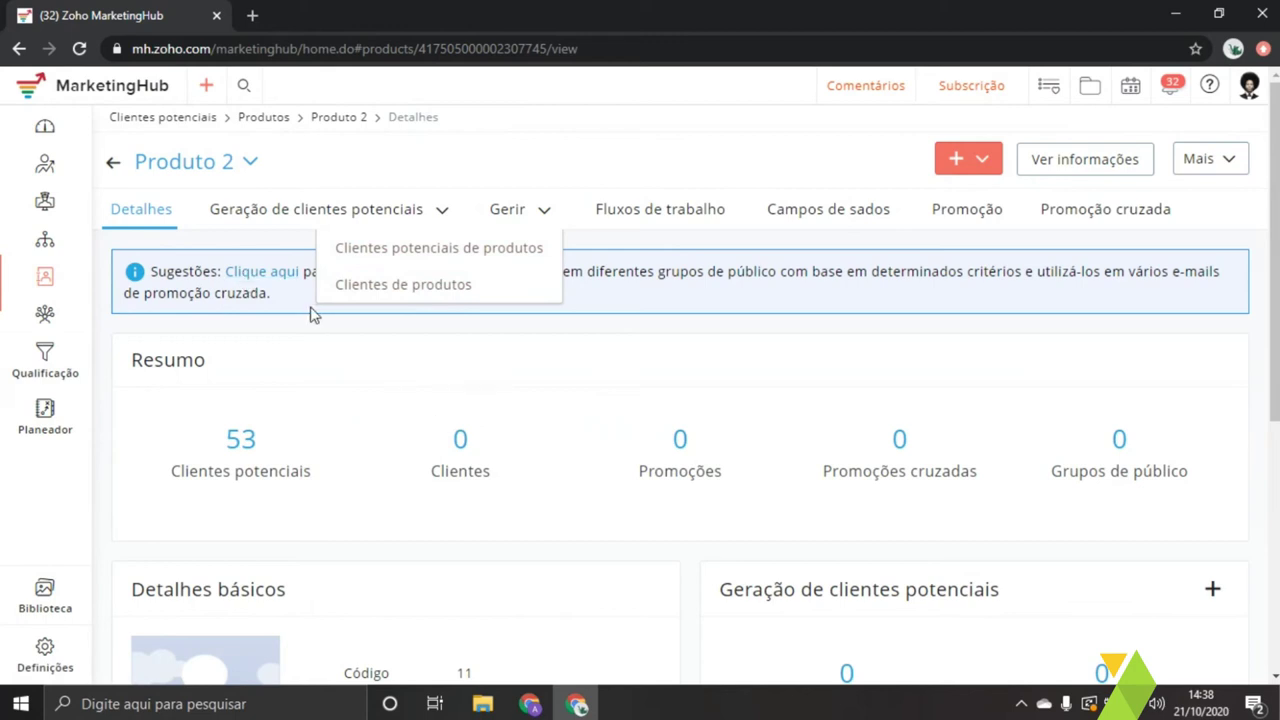
- Show the list of products that can be switched to from the Produto 2 title
left_click_drag(137, 160, 228, 185)
left_click(188, 165)
triple_click(188, 163)
triple_click(237, 182)
left_click(256, 177)
left_click(258, 177)
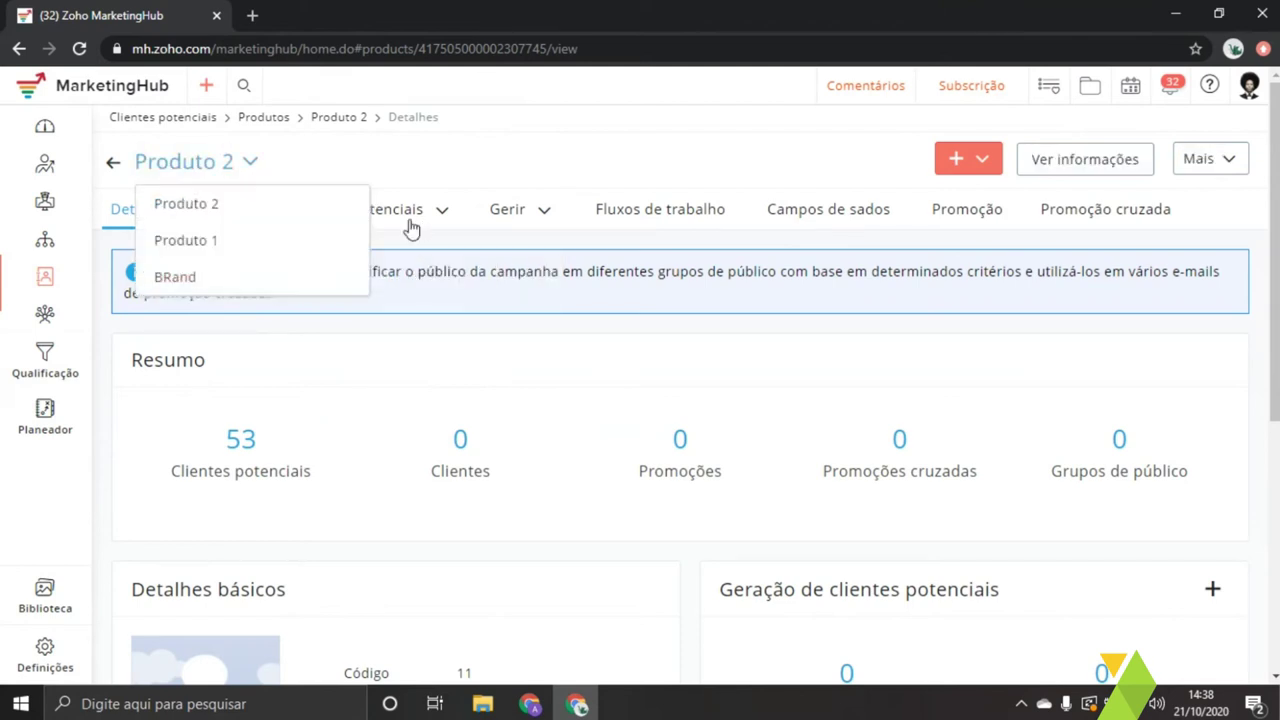
- Review the Produto 2 details page and the options under Geração de clientes potenciais
double_click(228, 430)
left_click(336, 372)
scroll(590, 540, "down", 1)
scroll(570, 555, "down", 3)
scroll(400, 490, "up", 3)
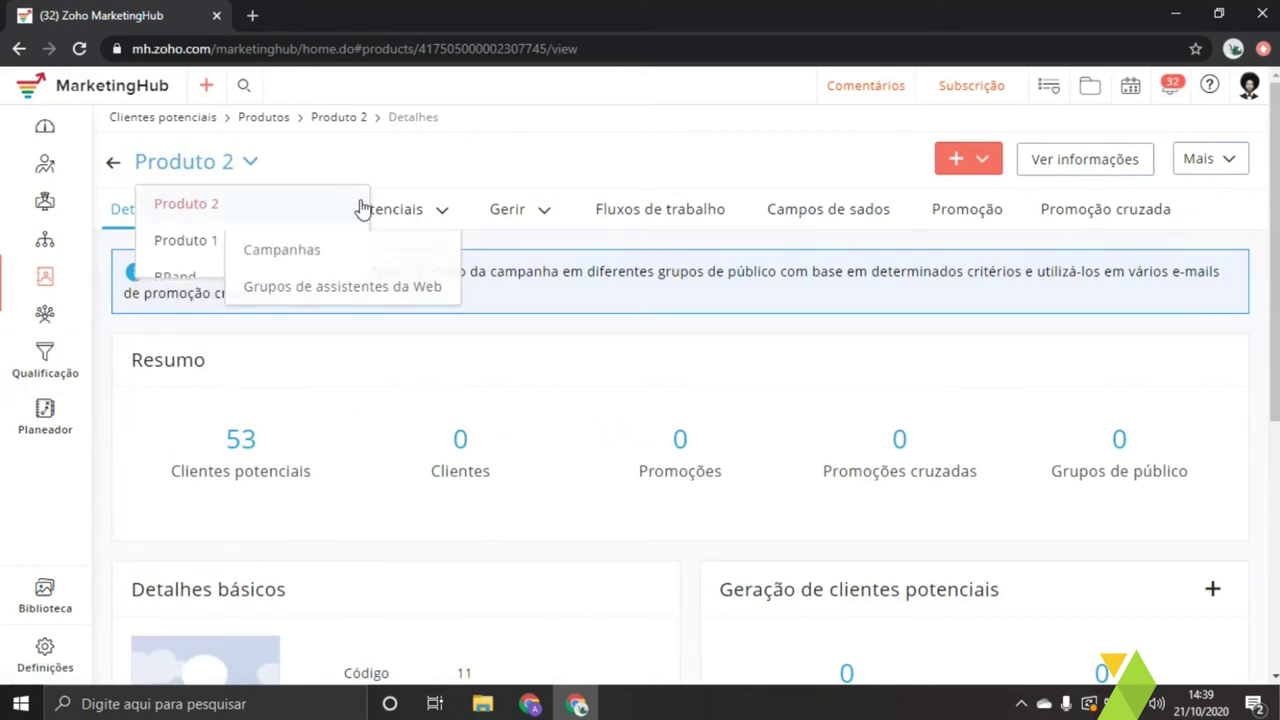
mouse_move(414, 218)
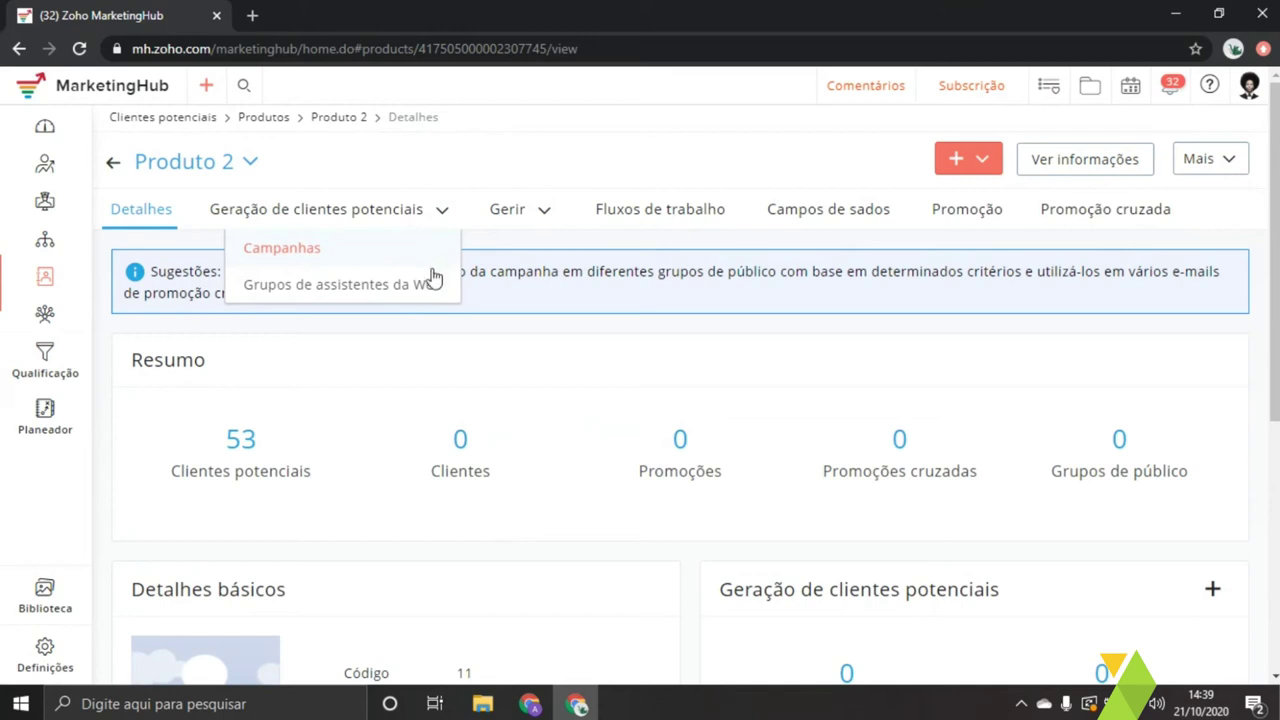
- Look at the options under Gerir for Produto 2 and open its Fluxos de trabalho page
left_click(531, 208)
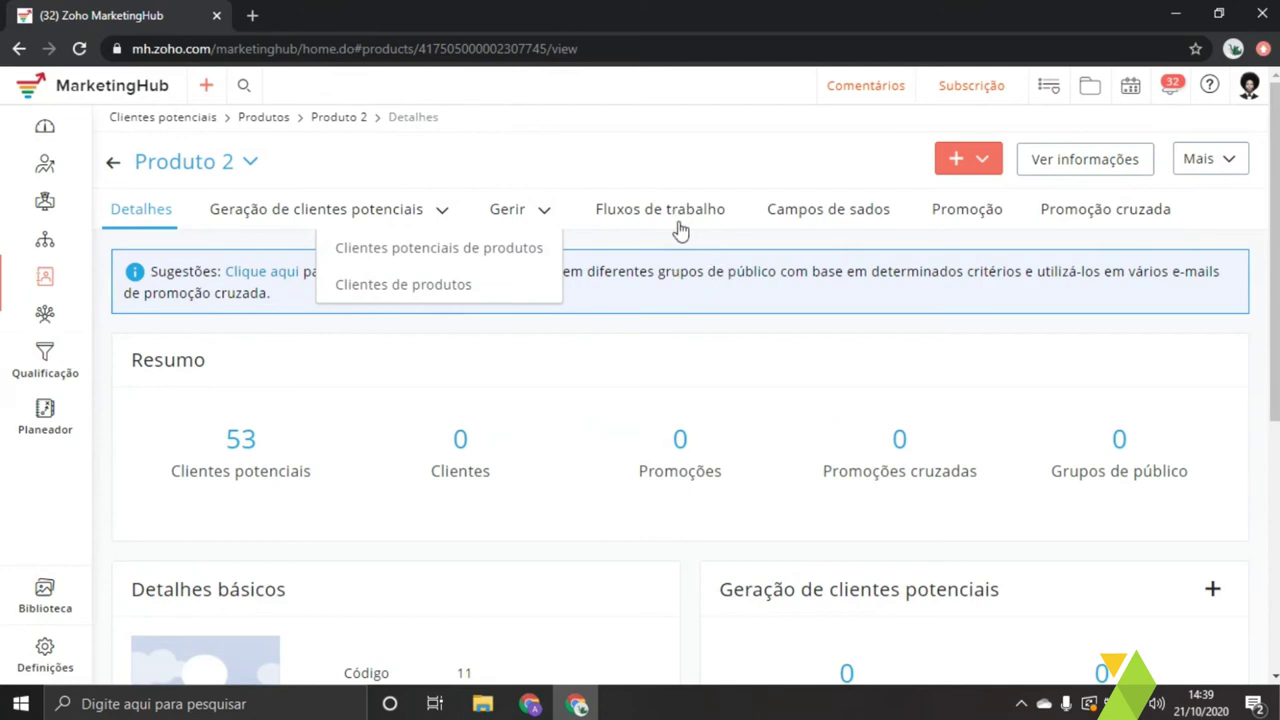
left_click_drag(217, 442, 334, 478)
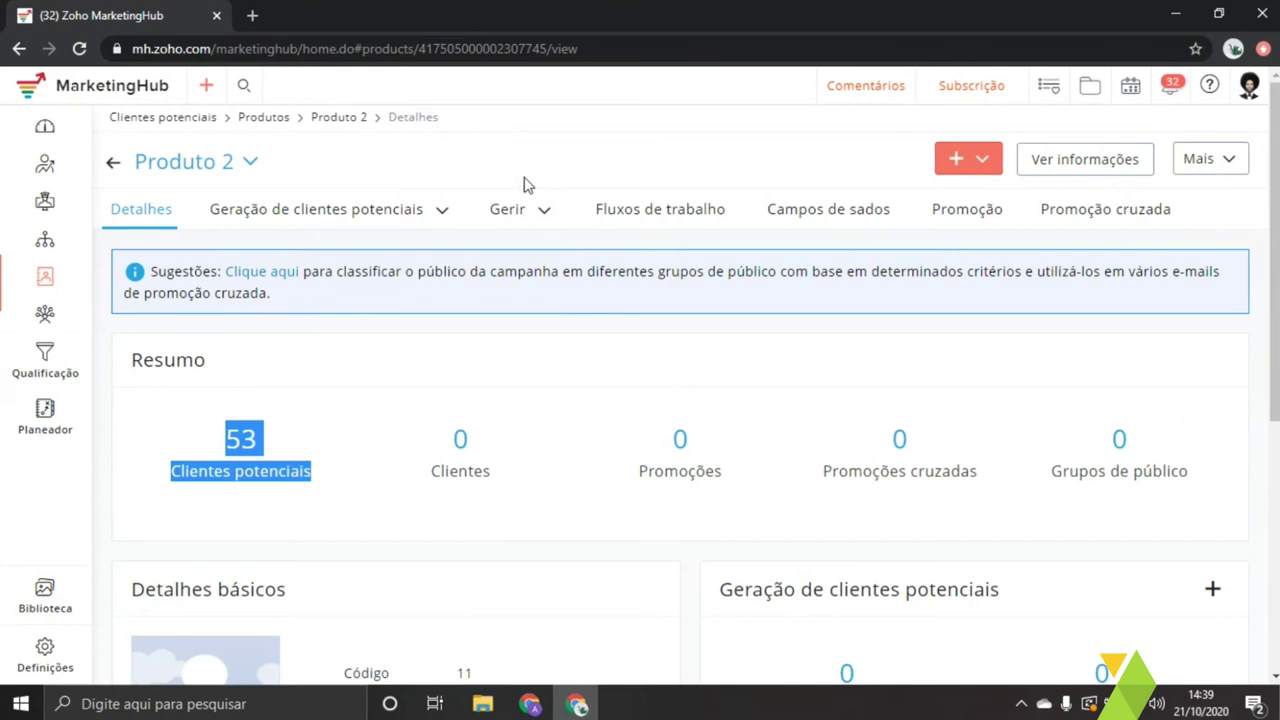
left_click(535, 212)
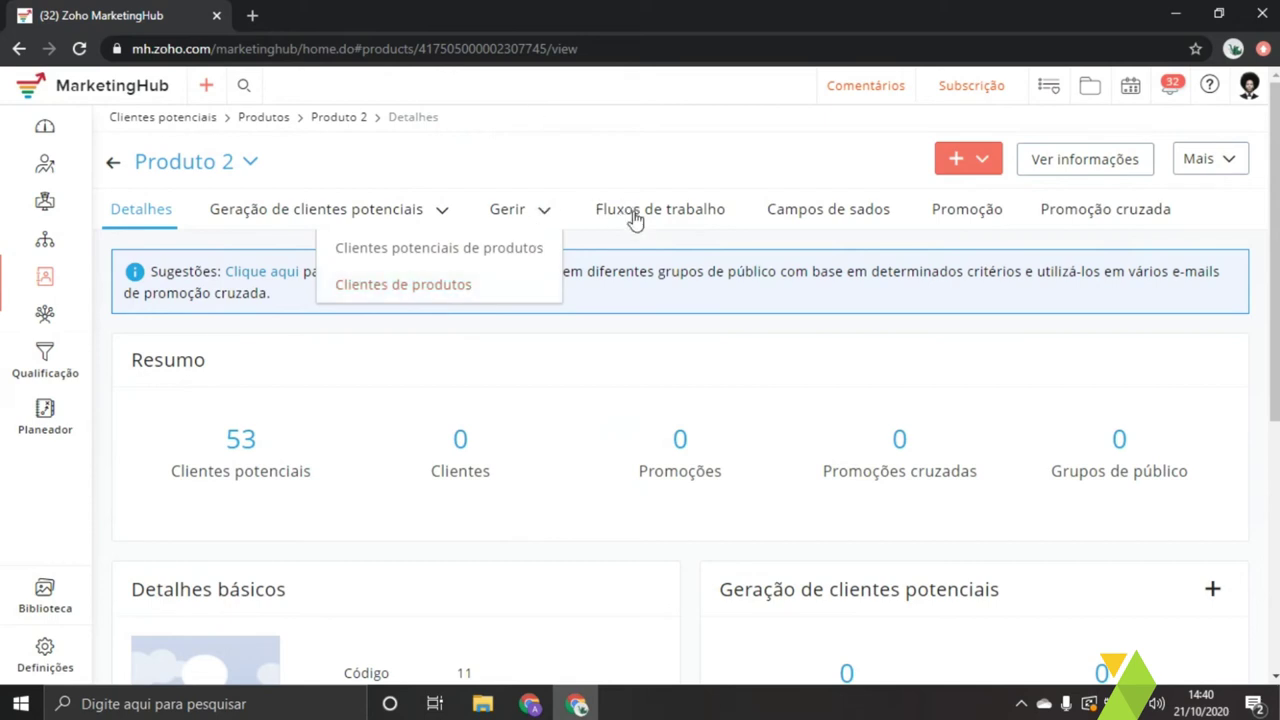
left_click_drag(594, 218, 728, 226)
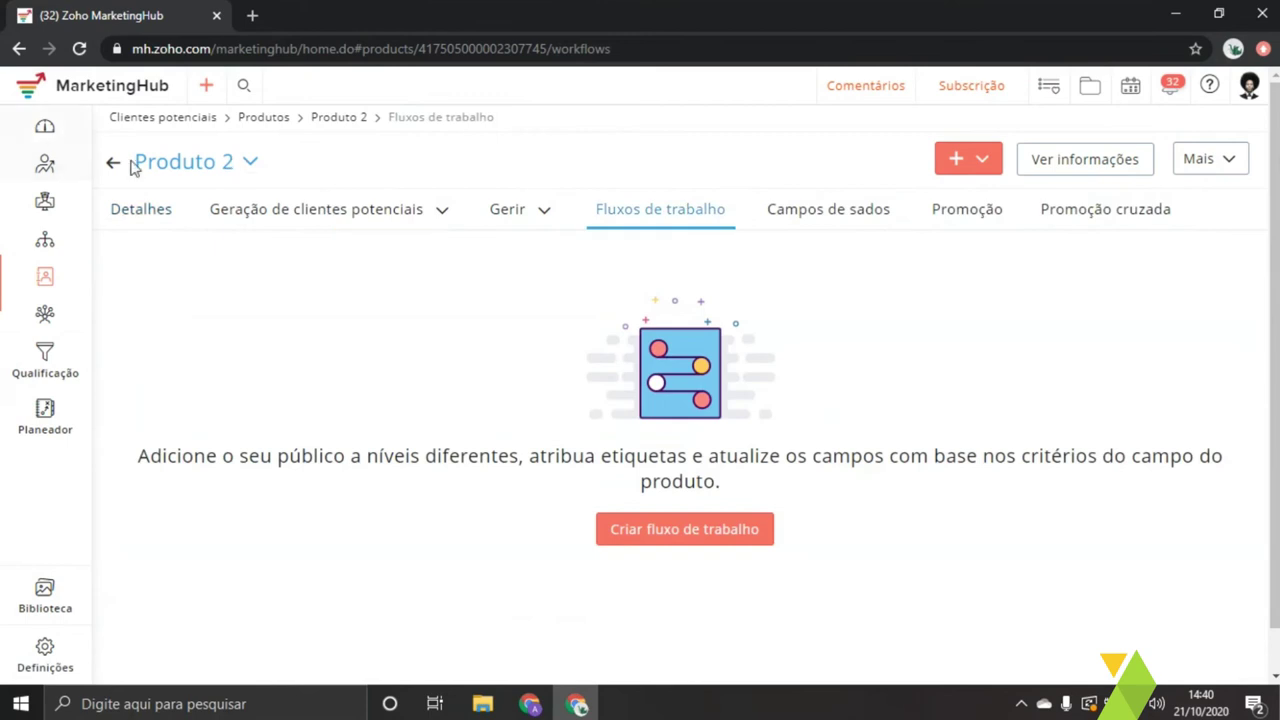
- Return to the product list, reopen Produto 2 and review its details, including Resumo, Dados adicionais and Atividades recentes
left_click(112, 162)
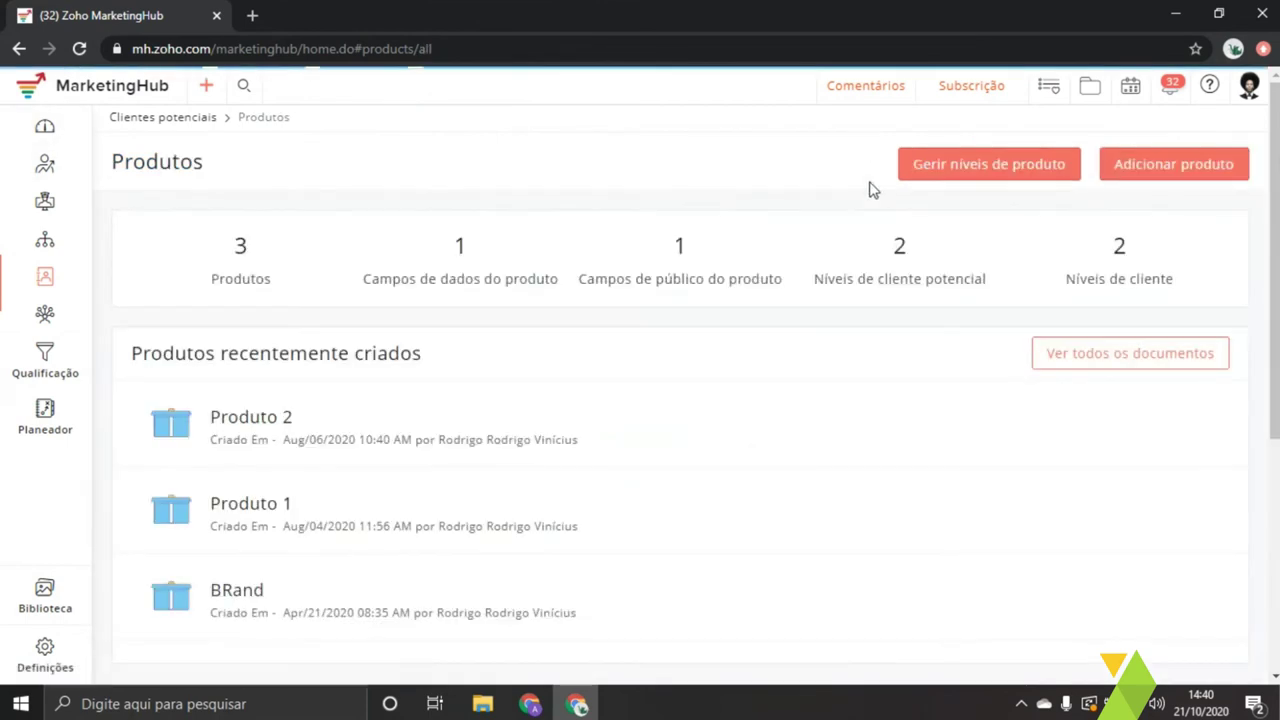
left_click(255, 418)
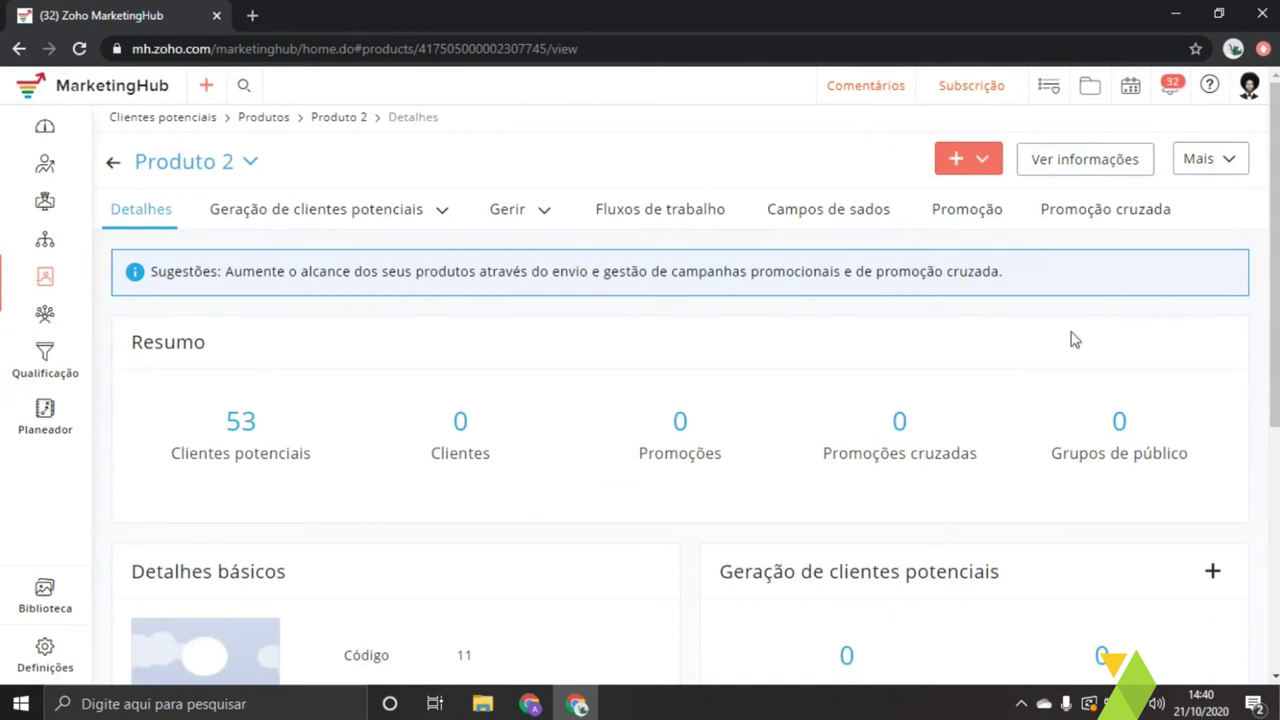
scroll(1000, 370, "down", 1)
scroll(975, 385, "down", 4)
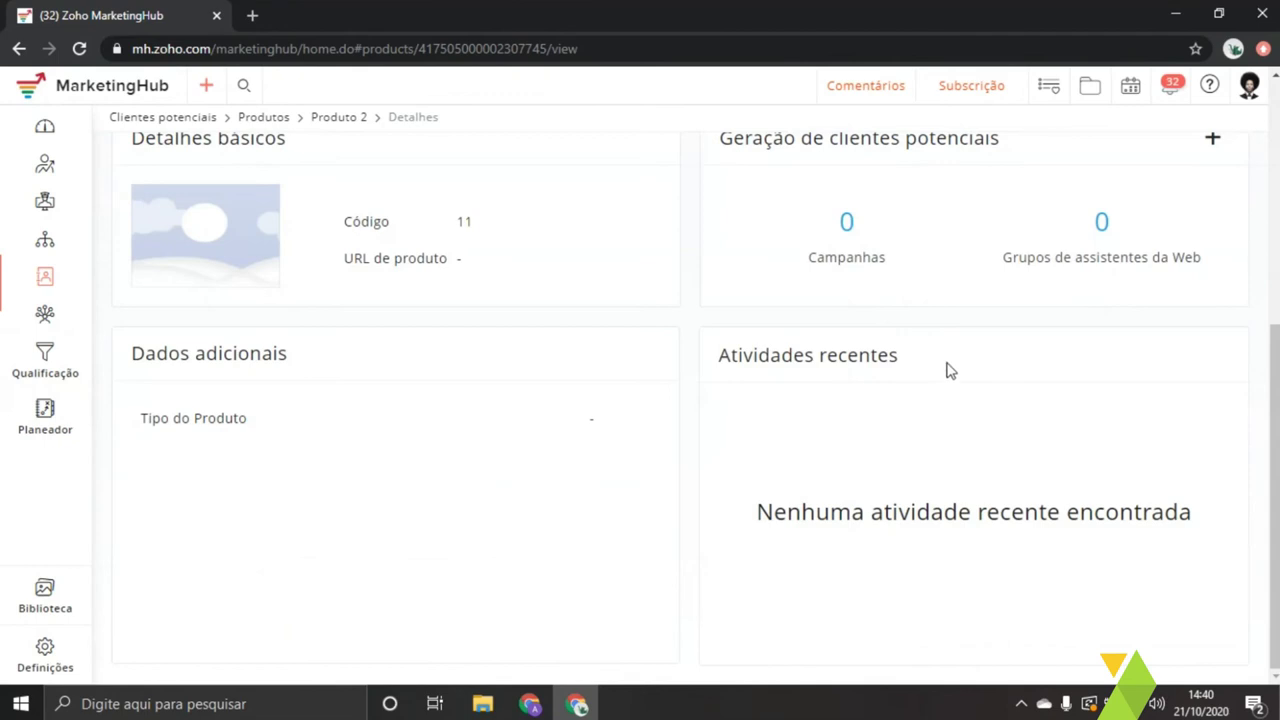
scroll(948, 350, "up", 4)
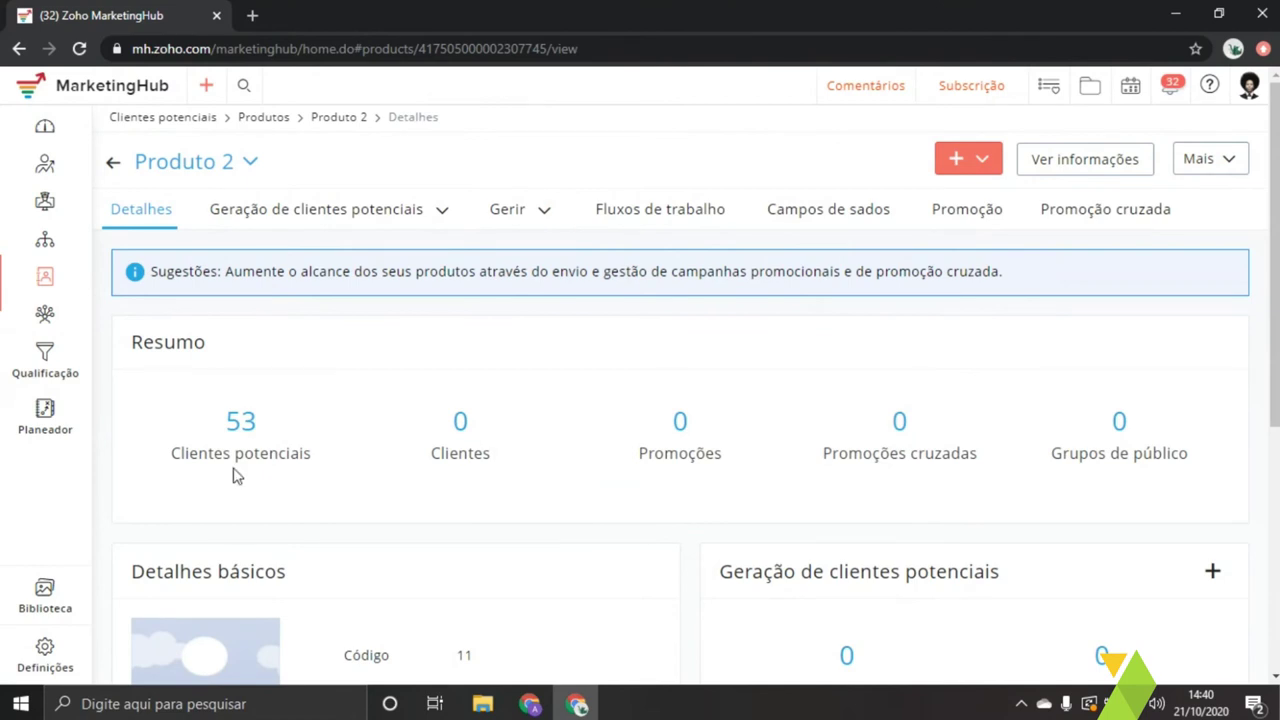
left_click_drag(169, 451, 337, 466)
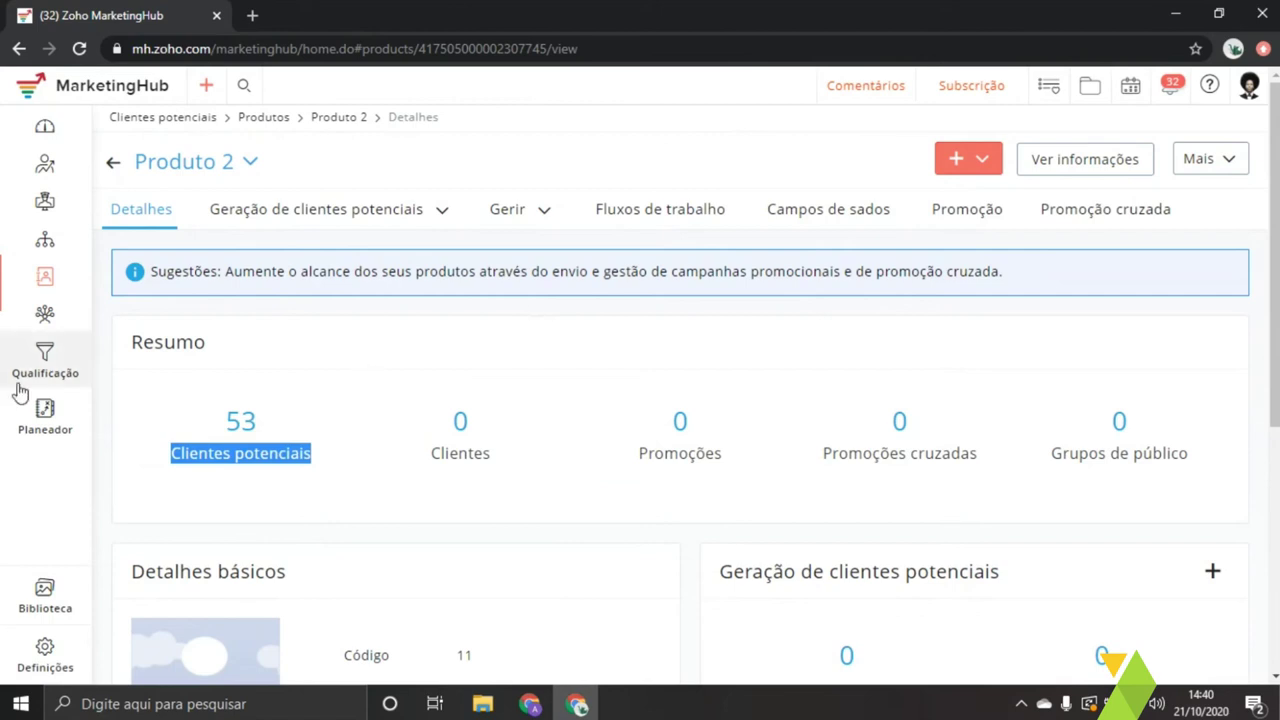
- Open the Promoção page of Produto 2 and review the Tópicos and Campanhas de promoção sections
left_click(954, 224)
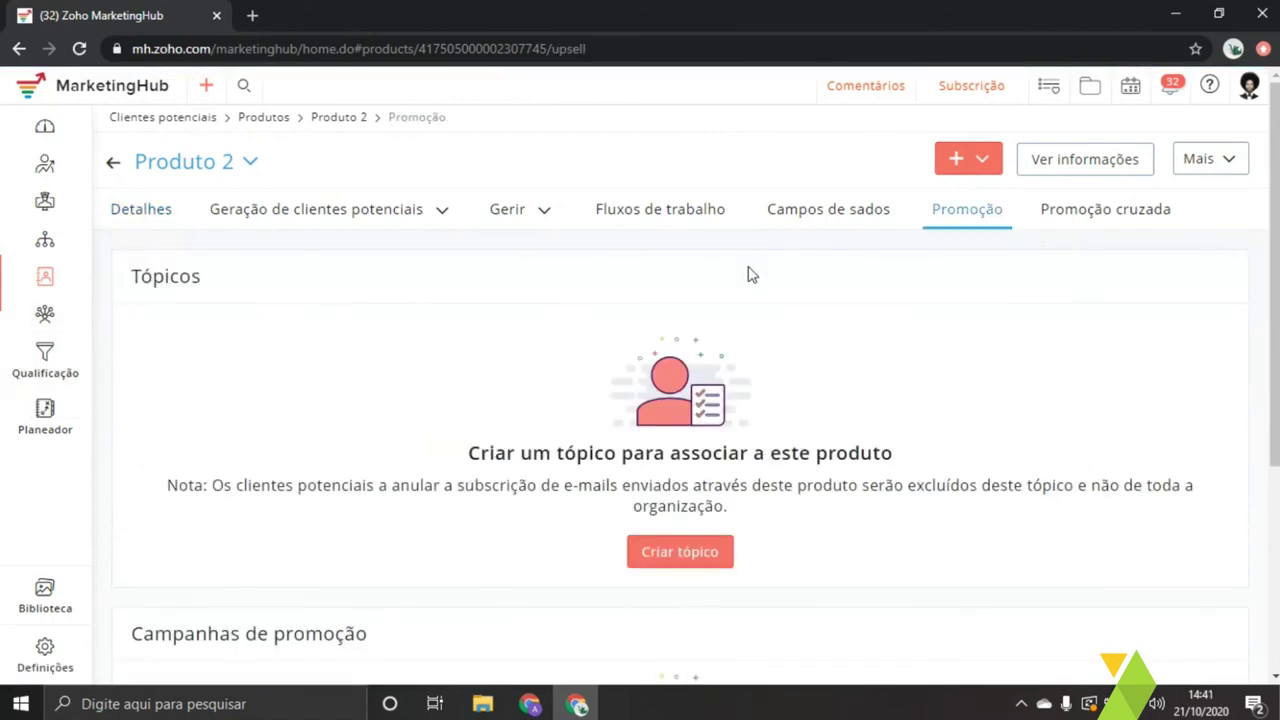
scroll(428, 451, "down", 2)
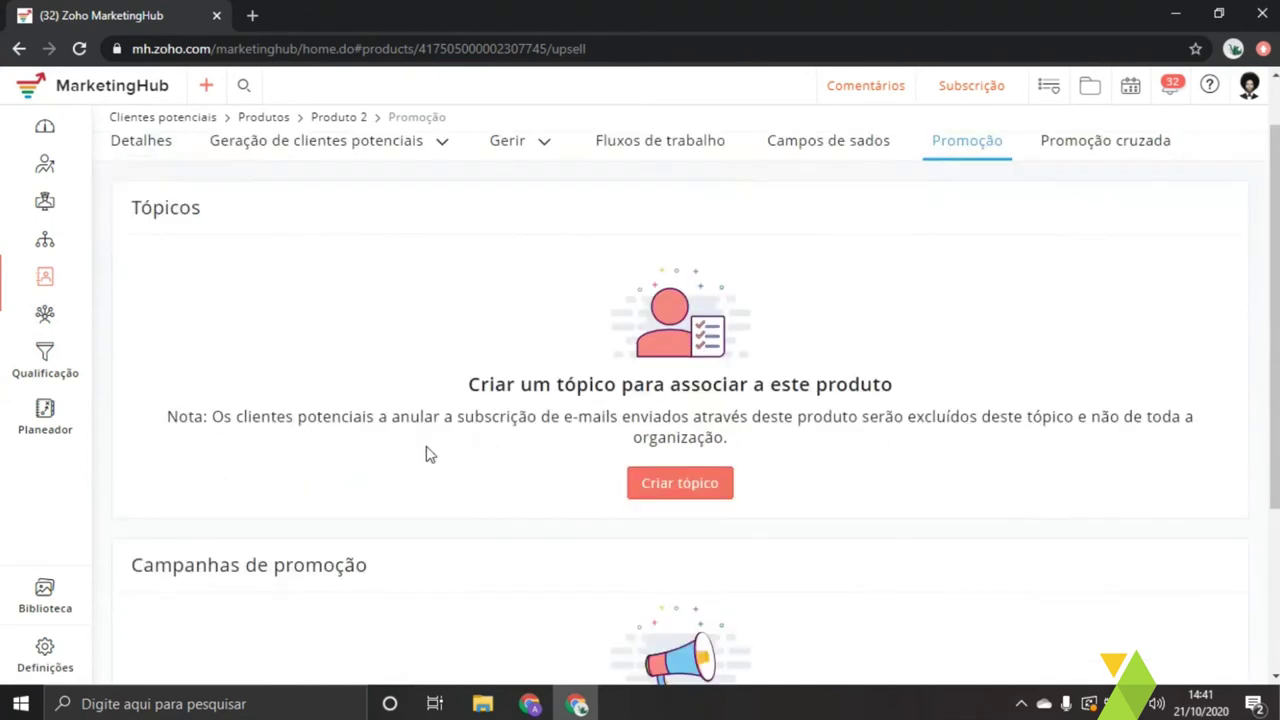
left_click_drag(141, 459, 386, 457)
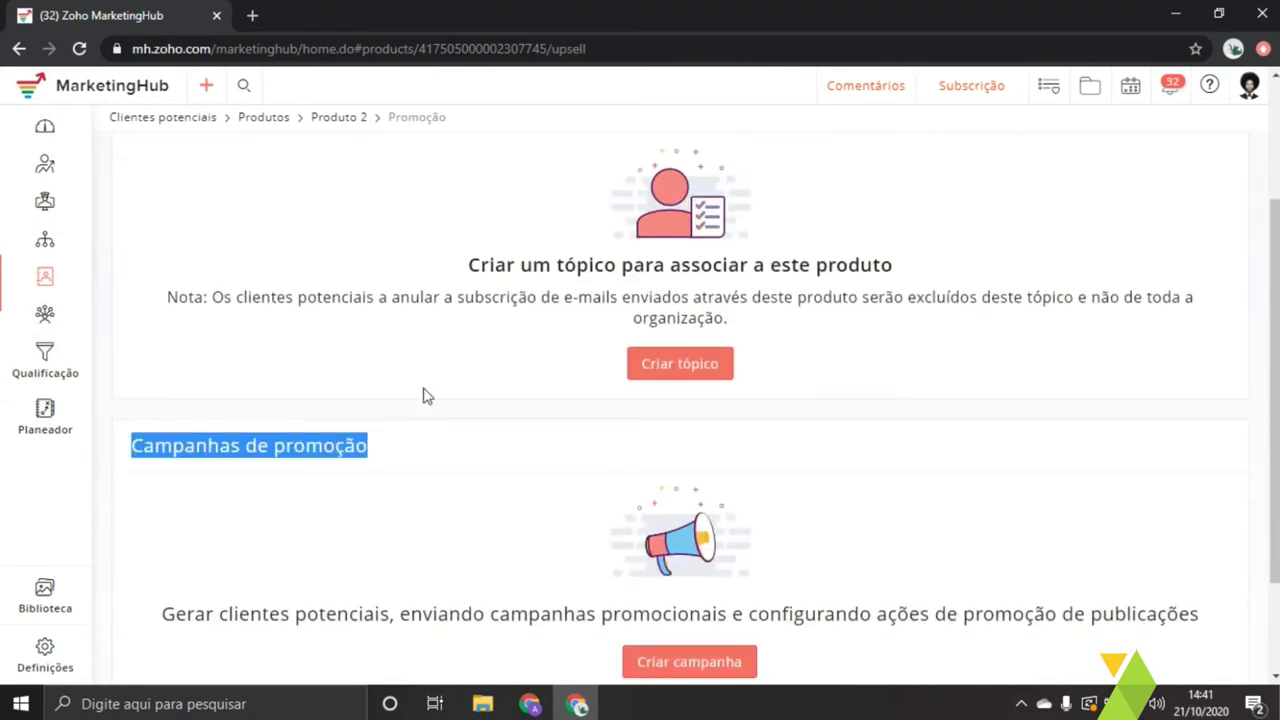
left_click(12, 272)
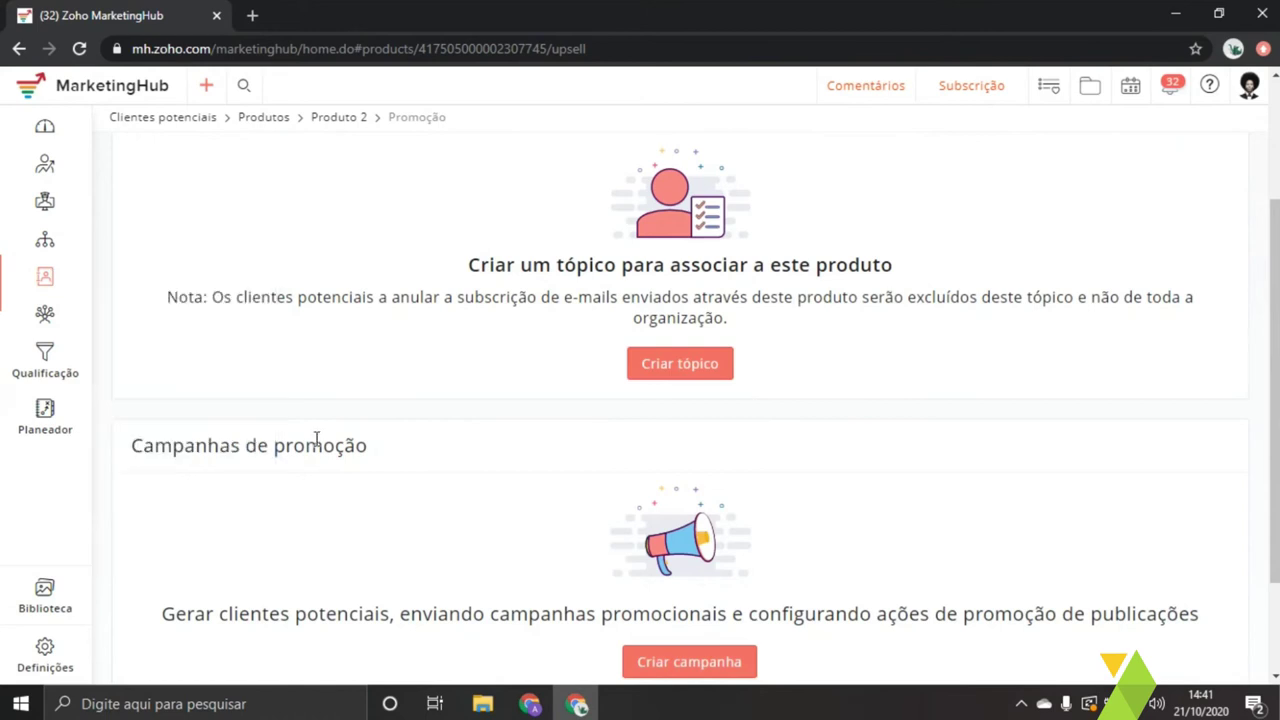
- Open the Inquéritos page of the Envolvimento area to view the existing surveys
mouse_move(44, 277)
mouse_move(42, 312)
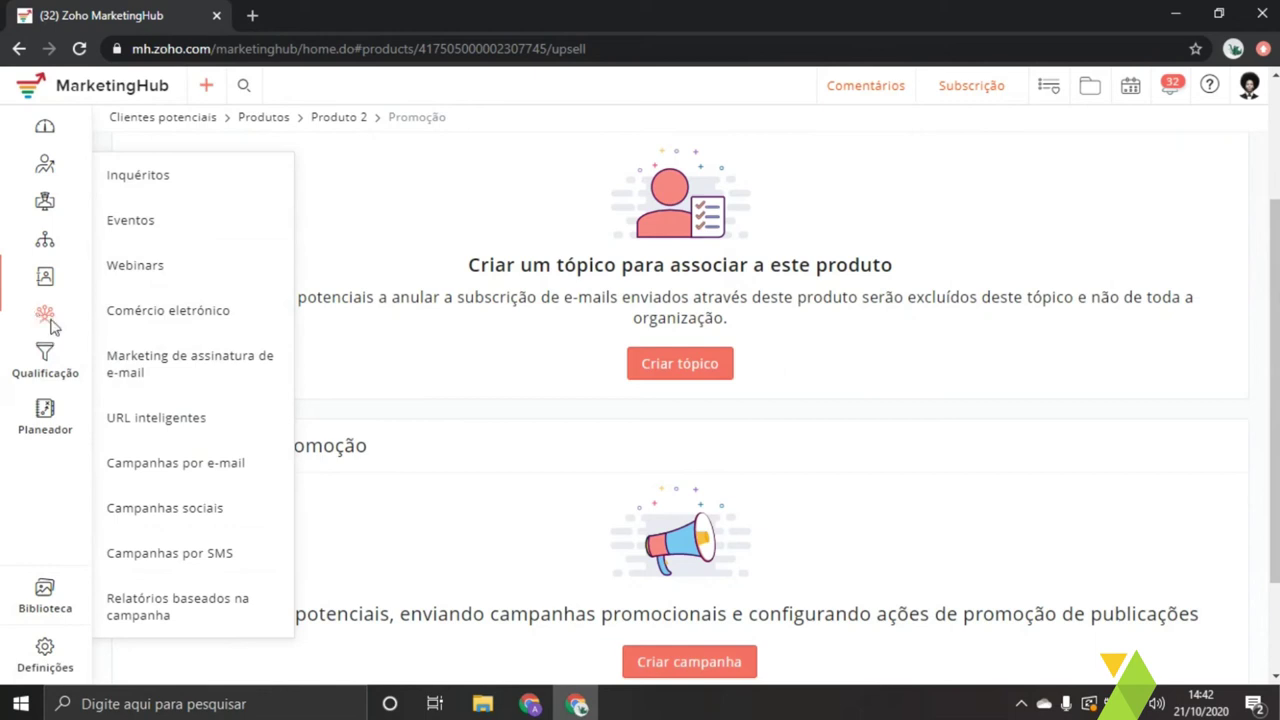
left_click(207, 182)
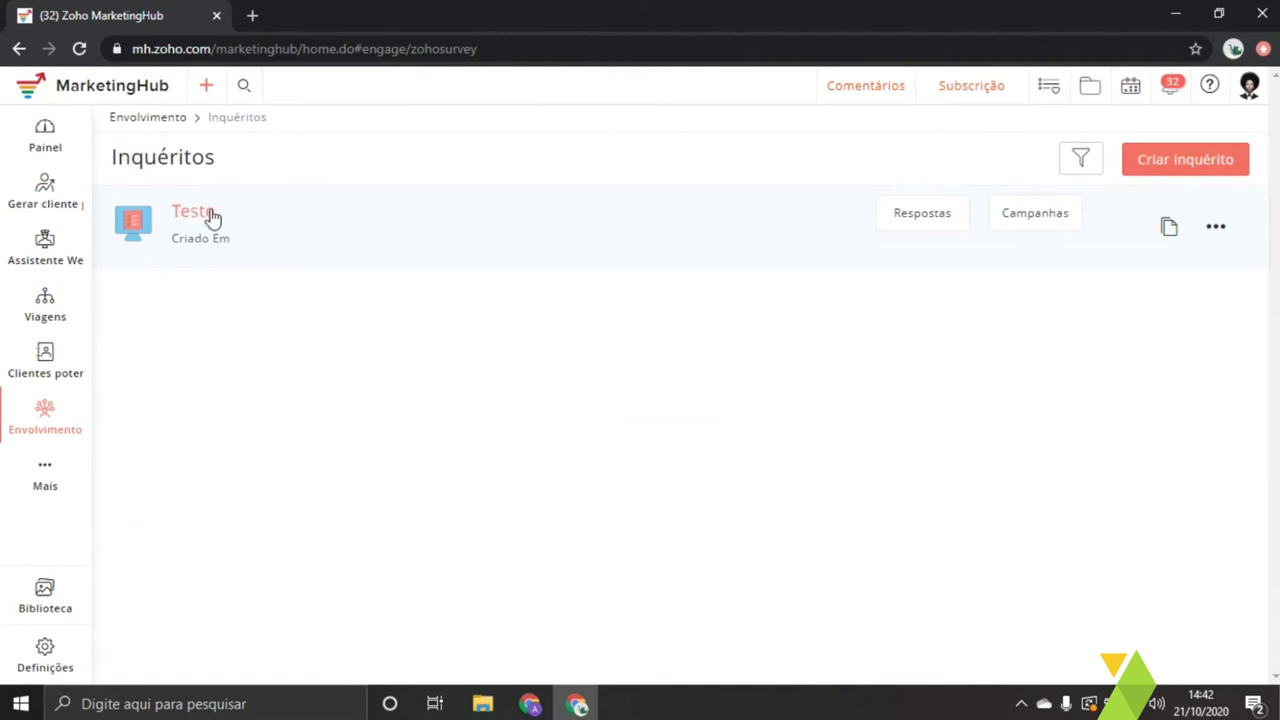
- Open the Eventos page of the Envolvimento area and review the location information of the evento teste entry
left_click(66, 416)
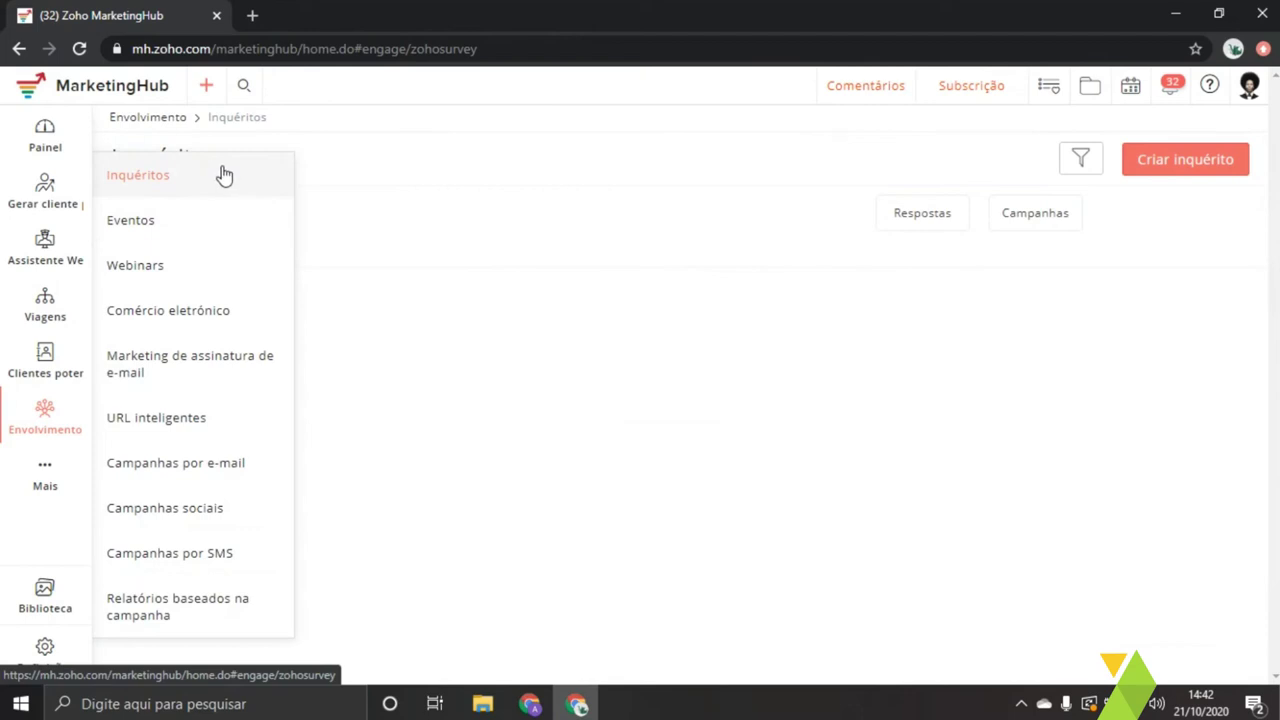
left_click(157, 228)
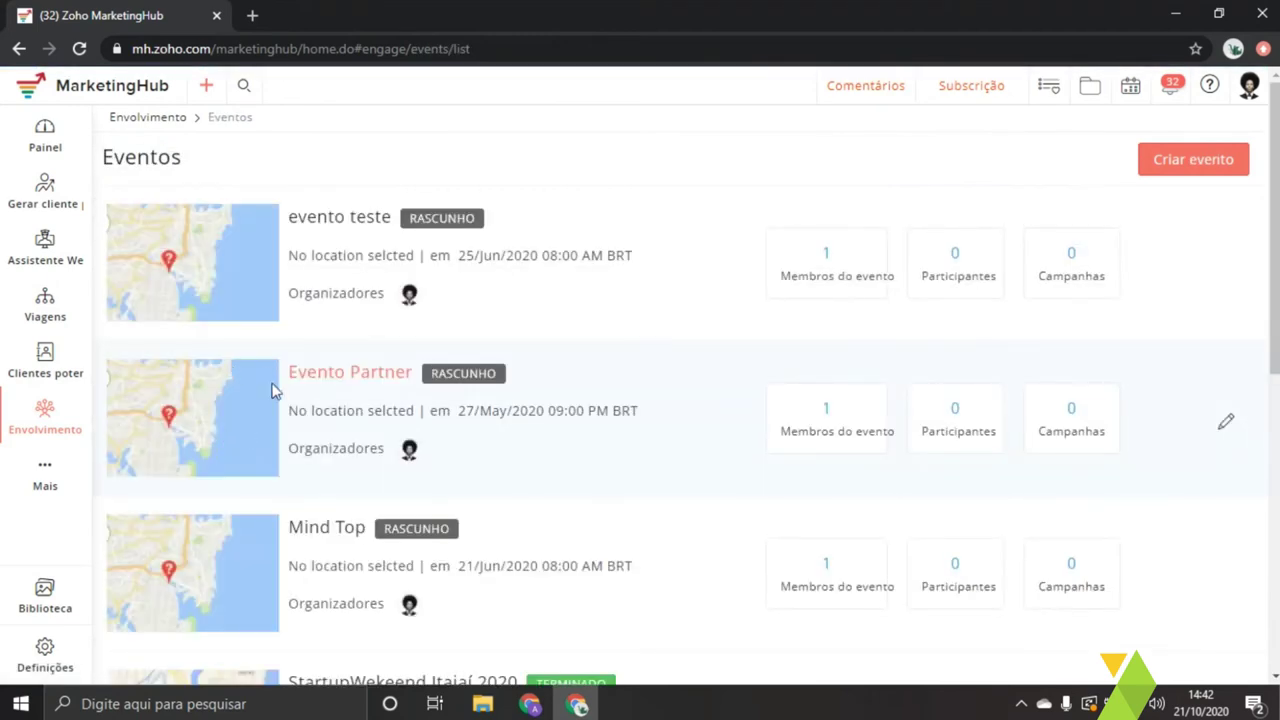
left_click_drag(286, 250, 414, 256)
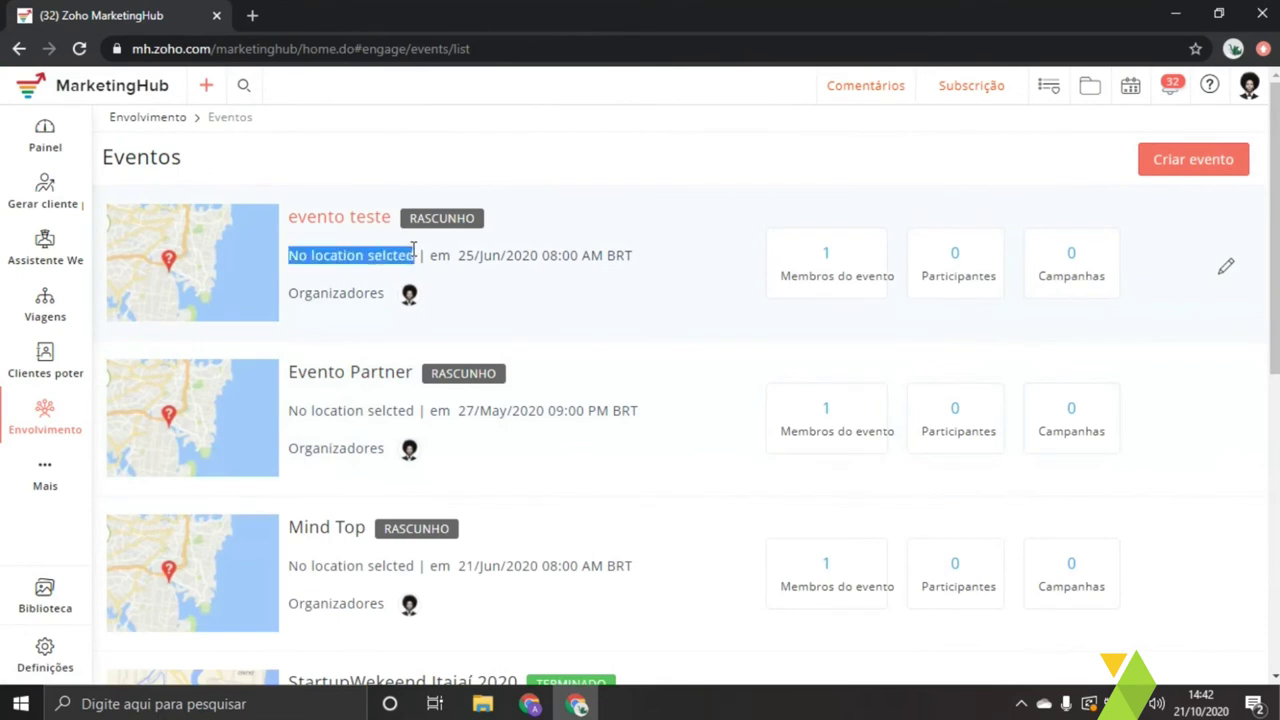
left_click(455, 152)
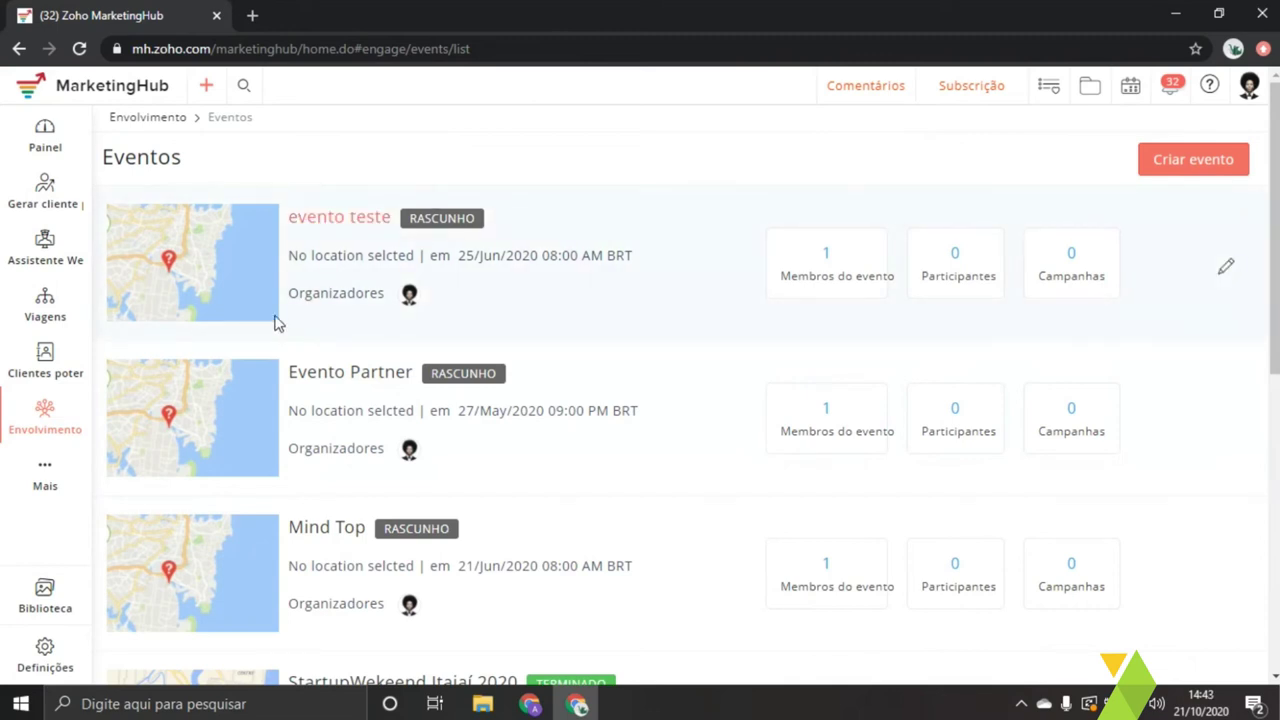
- Open the Webinars page of the Envolvimento area and read about the Zoho Meeting integration
mouse_move(71, 418)
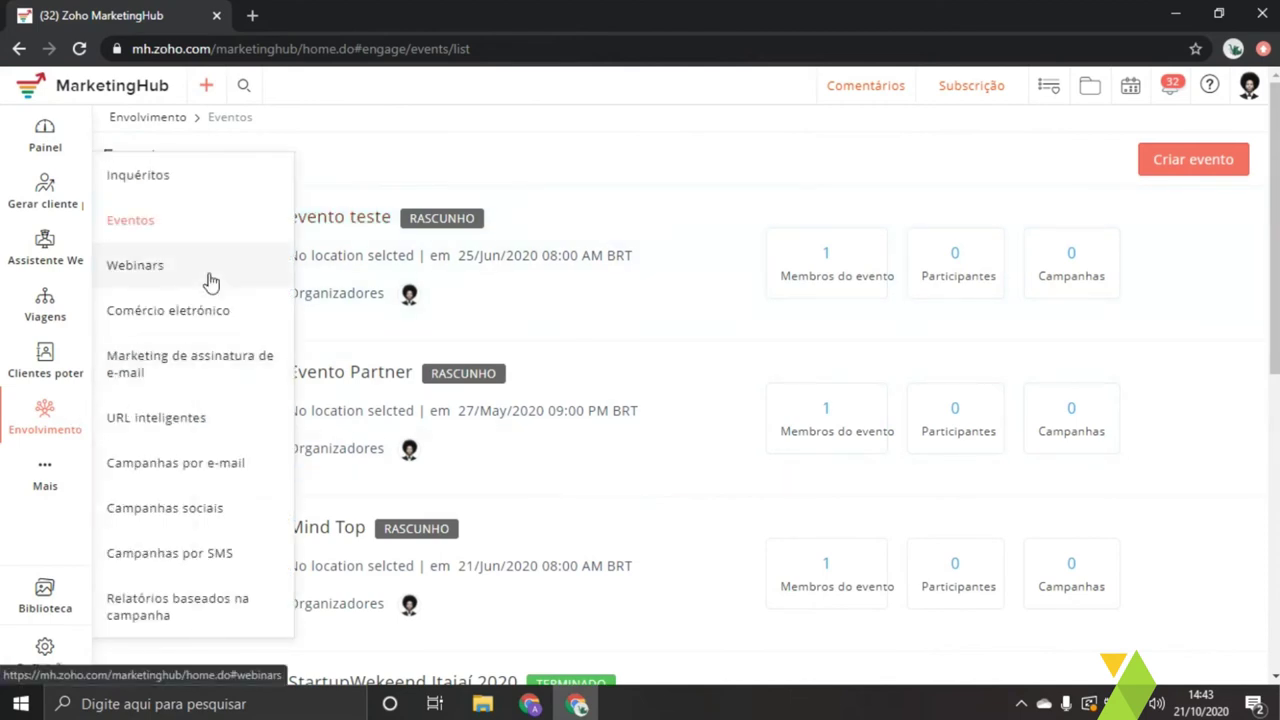
left_click(211, 282)
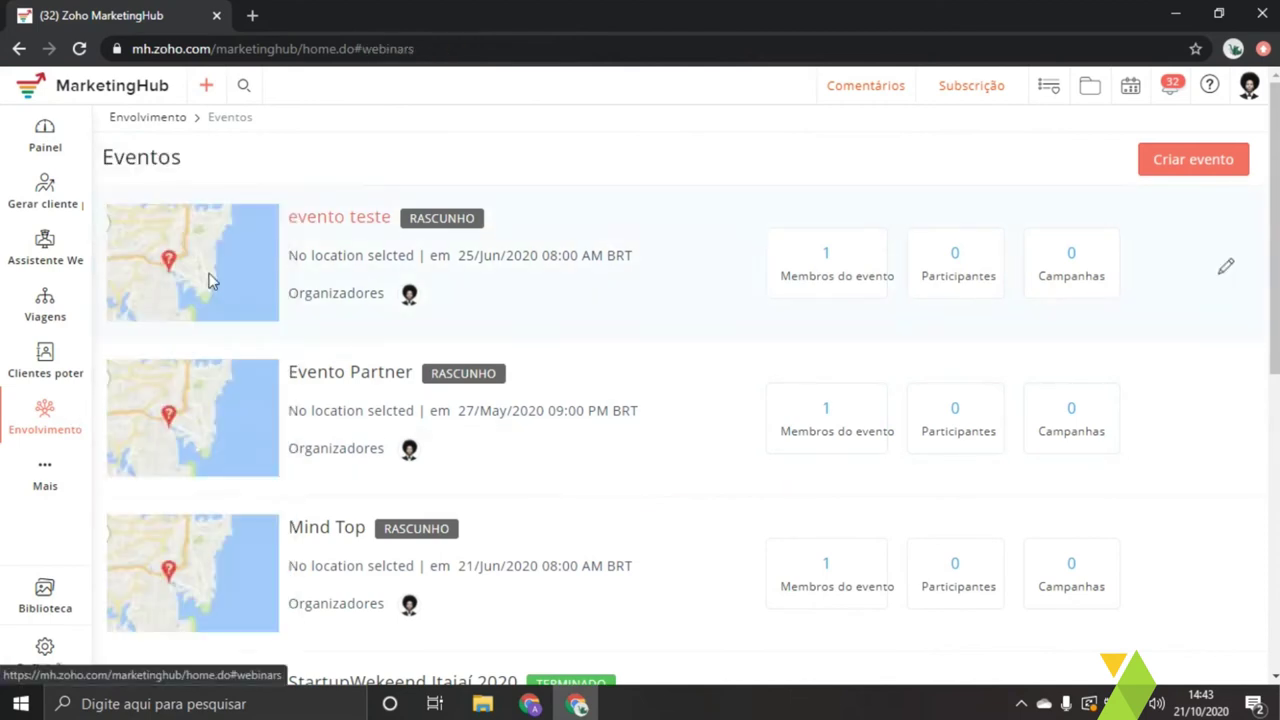
left_click_drag(730, 479, 863, 466)
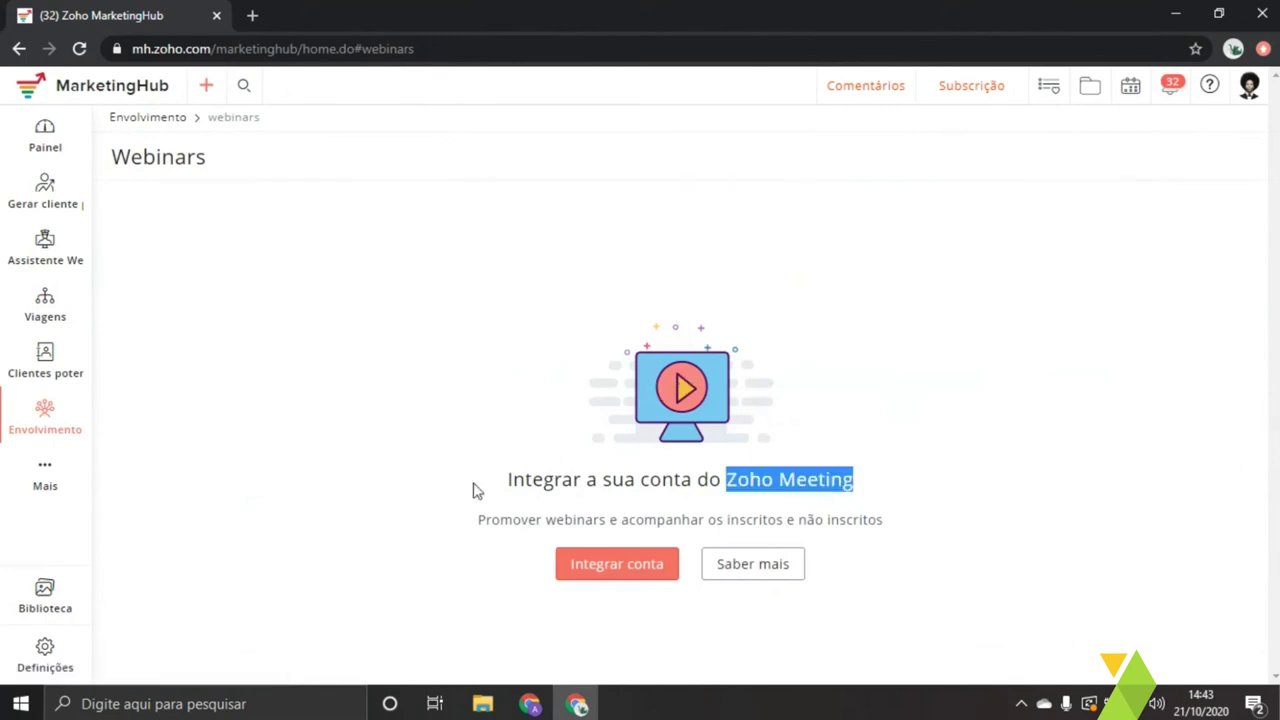
- Open the Comércio eletrónico page of the Envolvimento area to view how an online store is connected
left_click(72, 415)
mouse_move(72, 415)
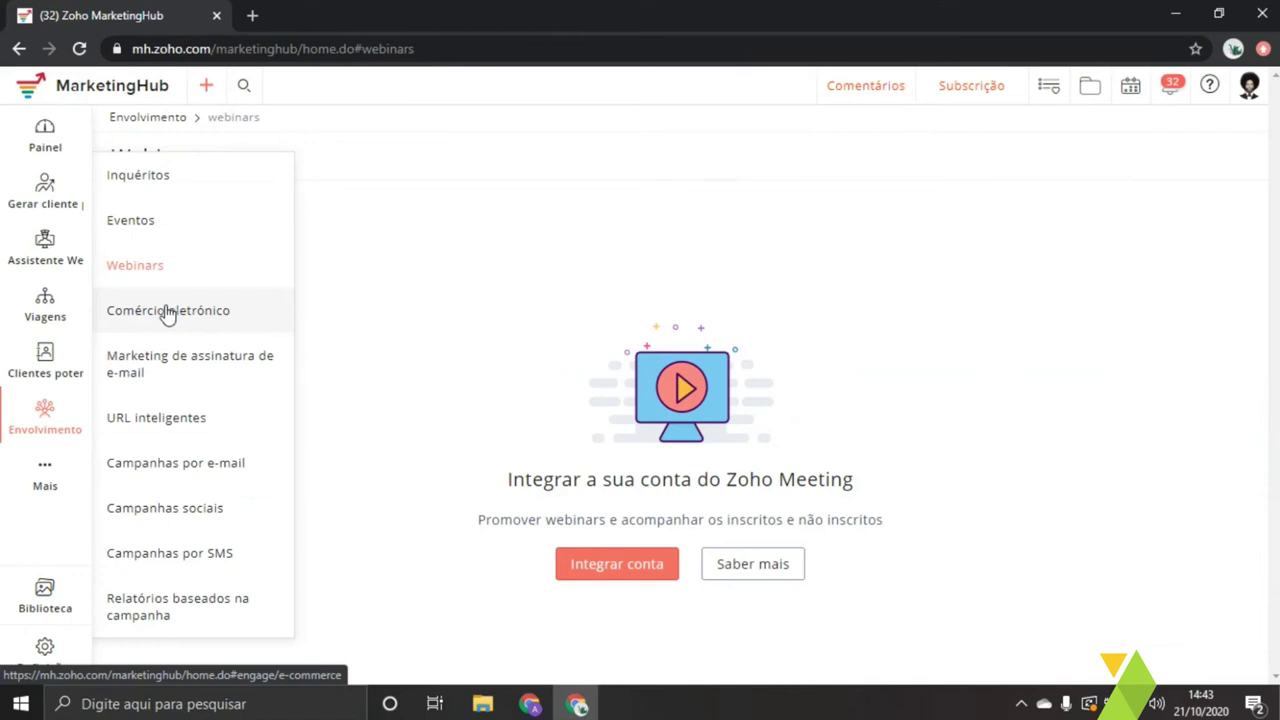
left_click(209, 323)
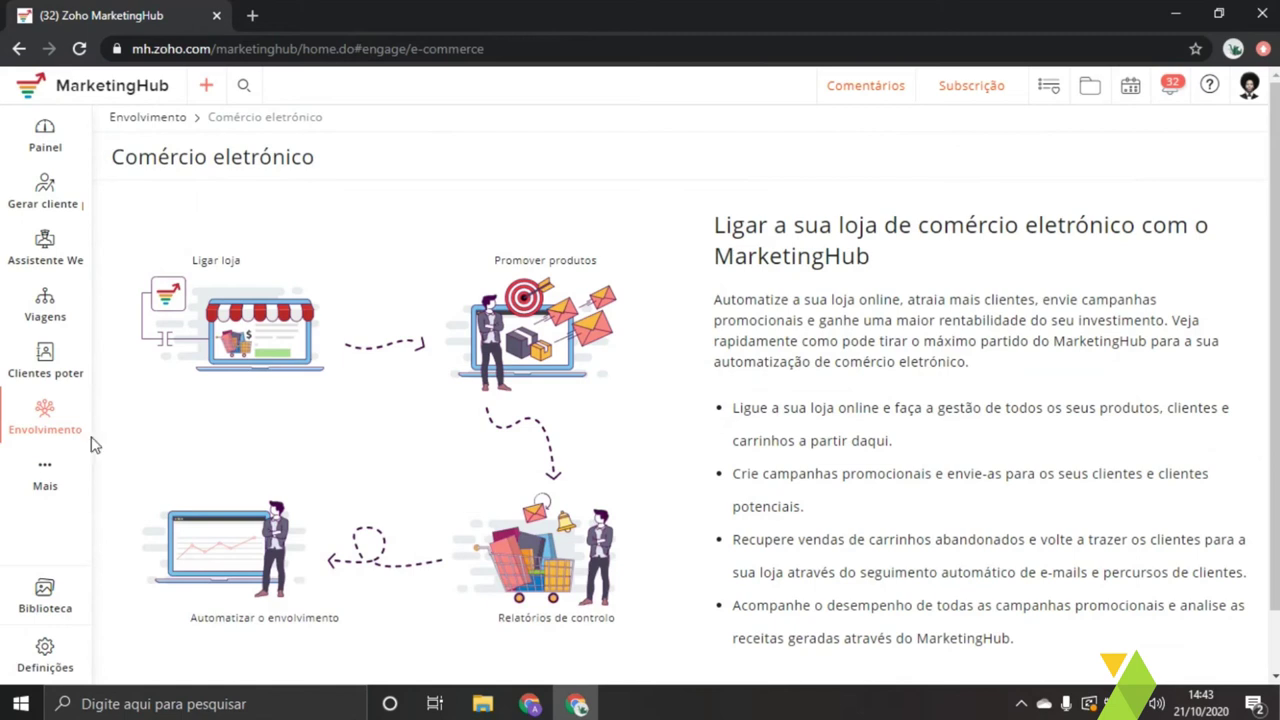
- Open the URL inteligentes page of the Envolvimento area and compare its description with the current page address
left_click(40, 432)
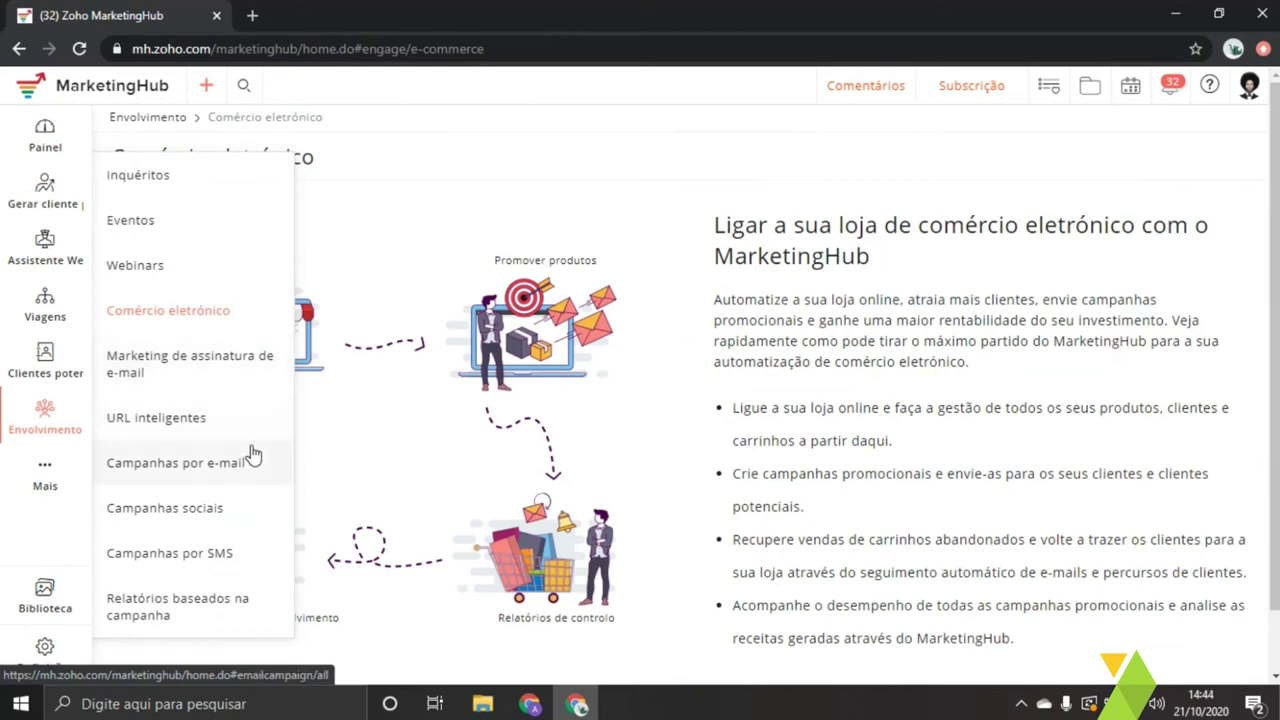
left_click(200, 418)
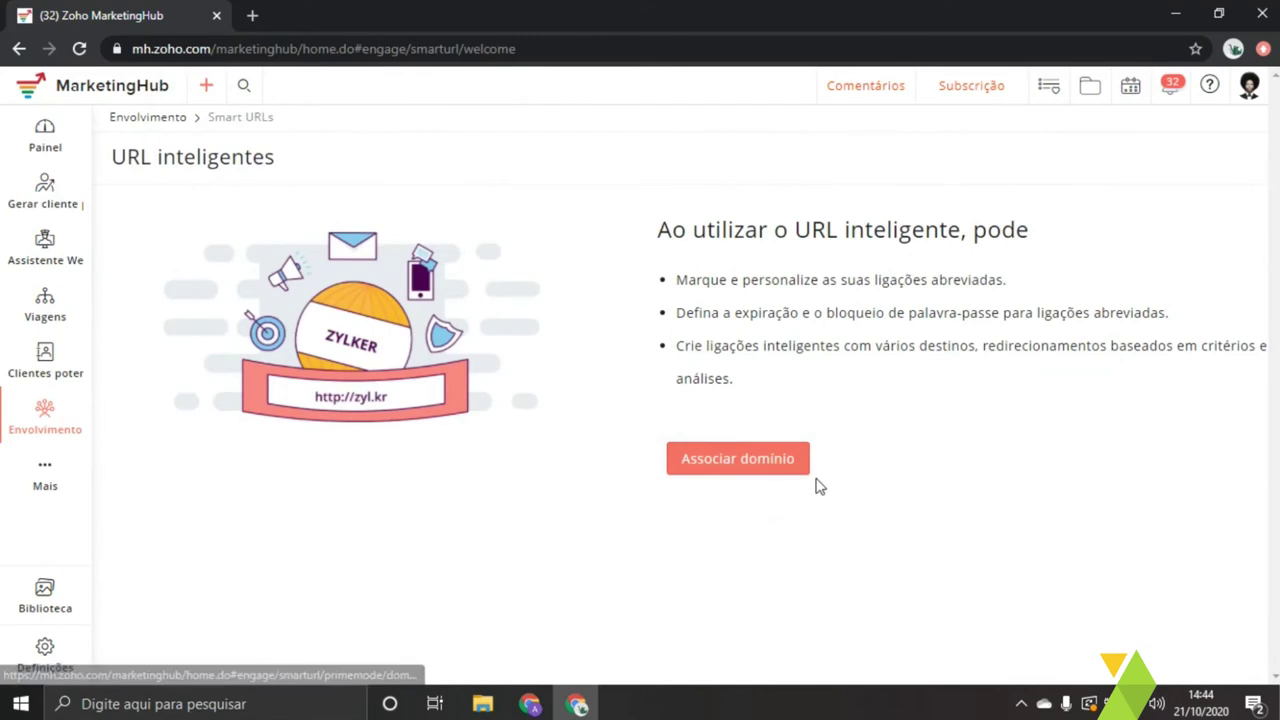
left_click(453, 48)
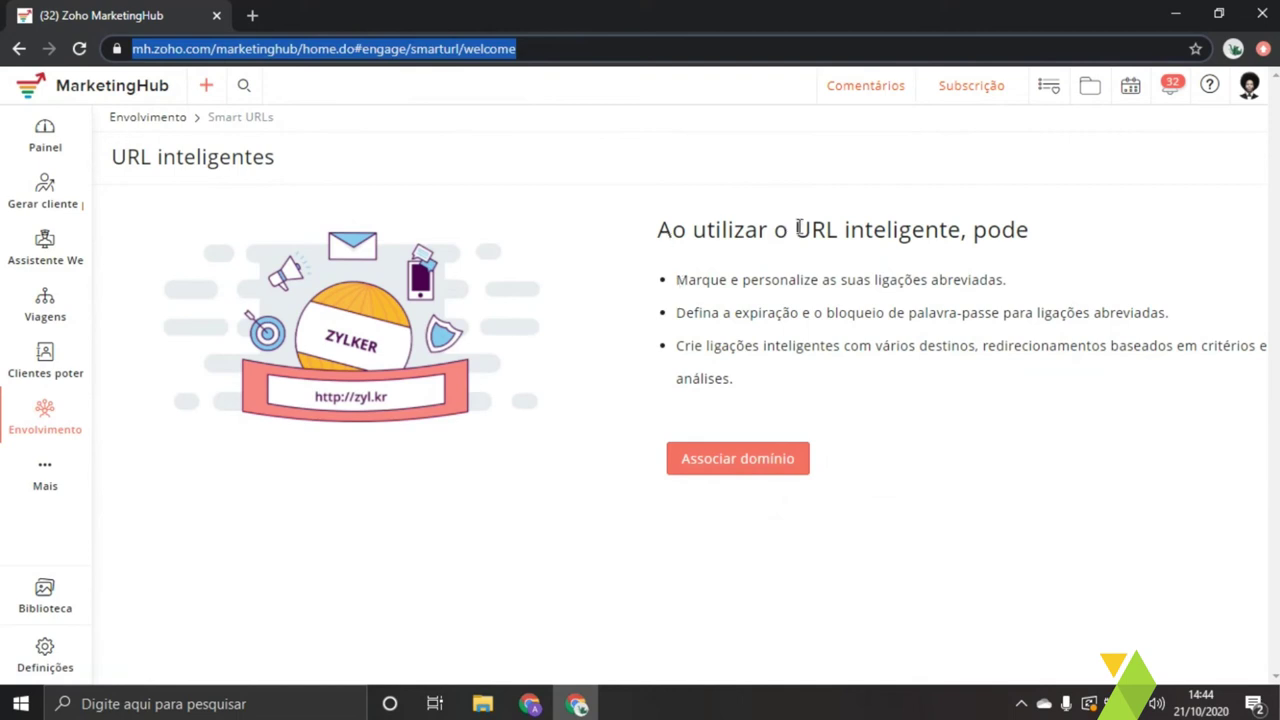
left_click_drag(795, 228, 838, 226)
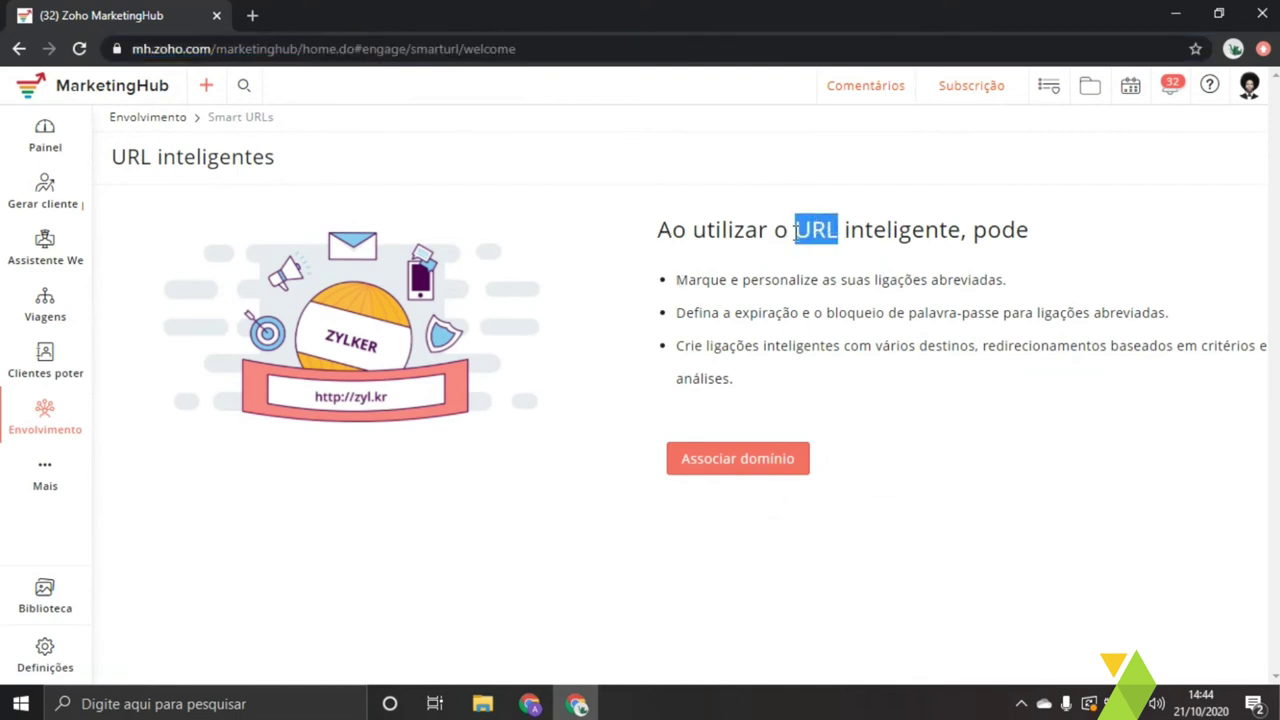
left_click(816, 228)
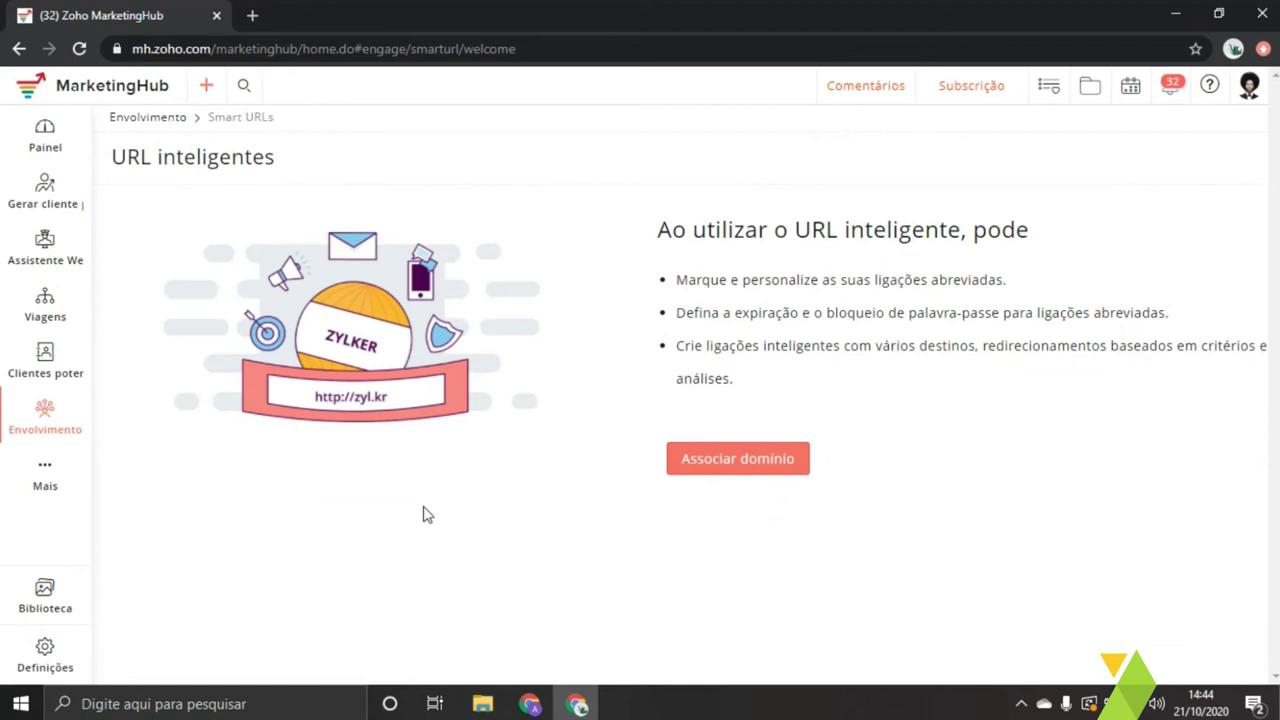
left_click(311, 52)
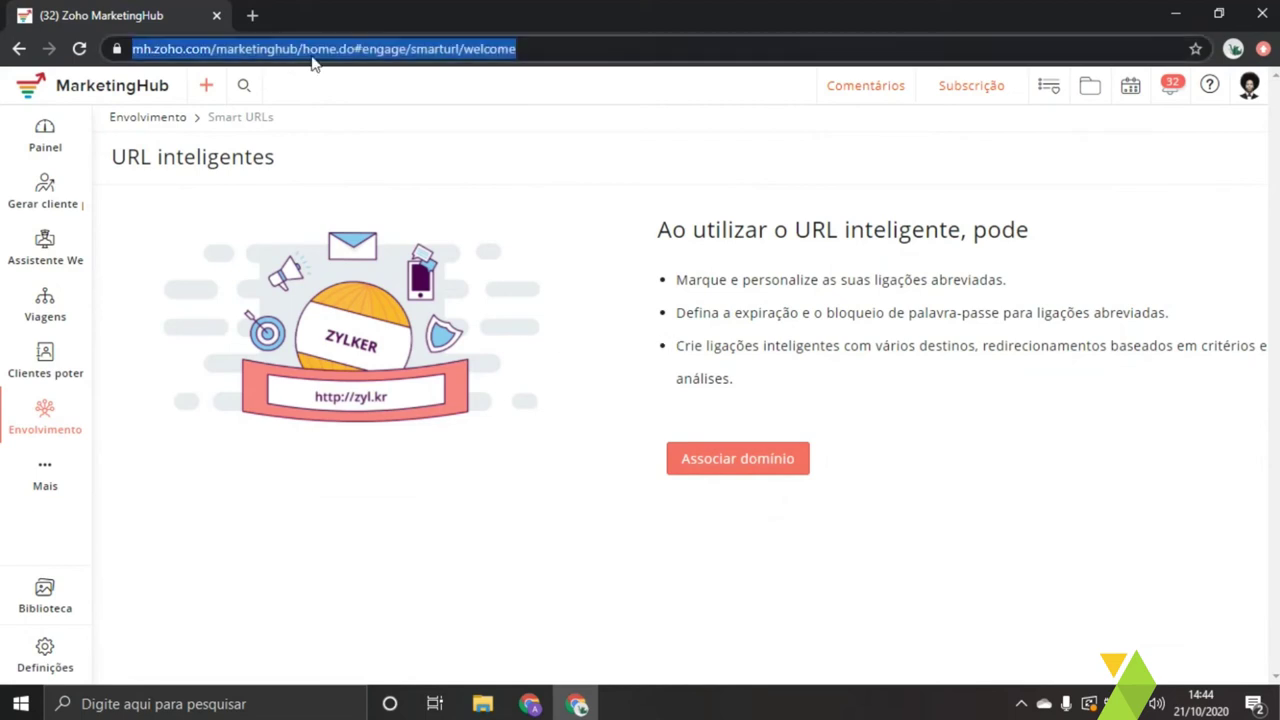
left_click(660, 192)
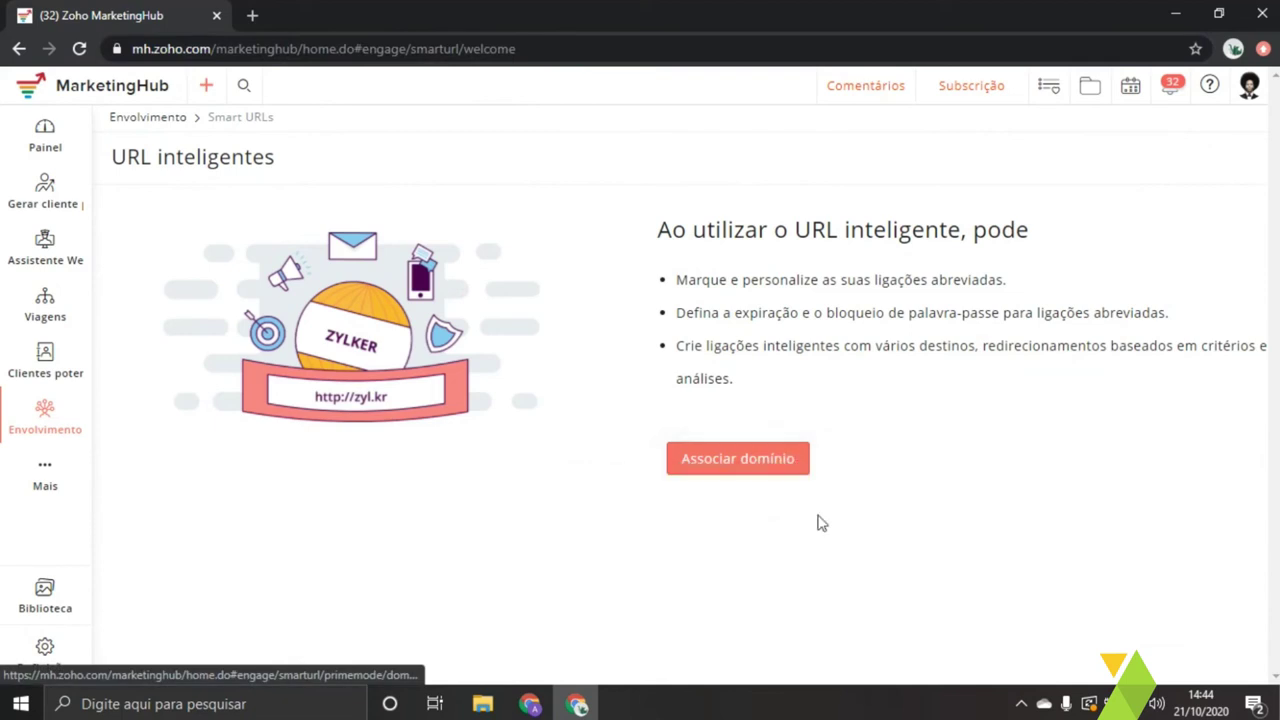
left_click_drag(792, 230, 1034, 209)
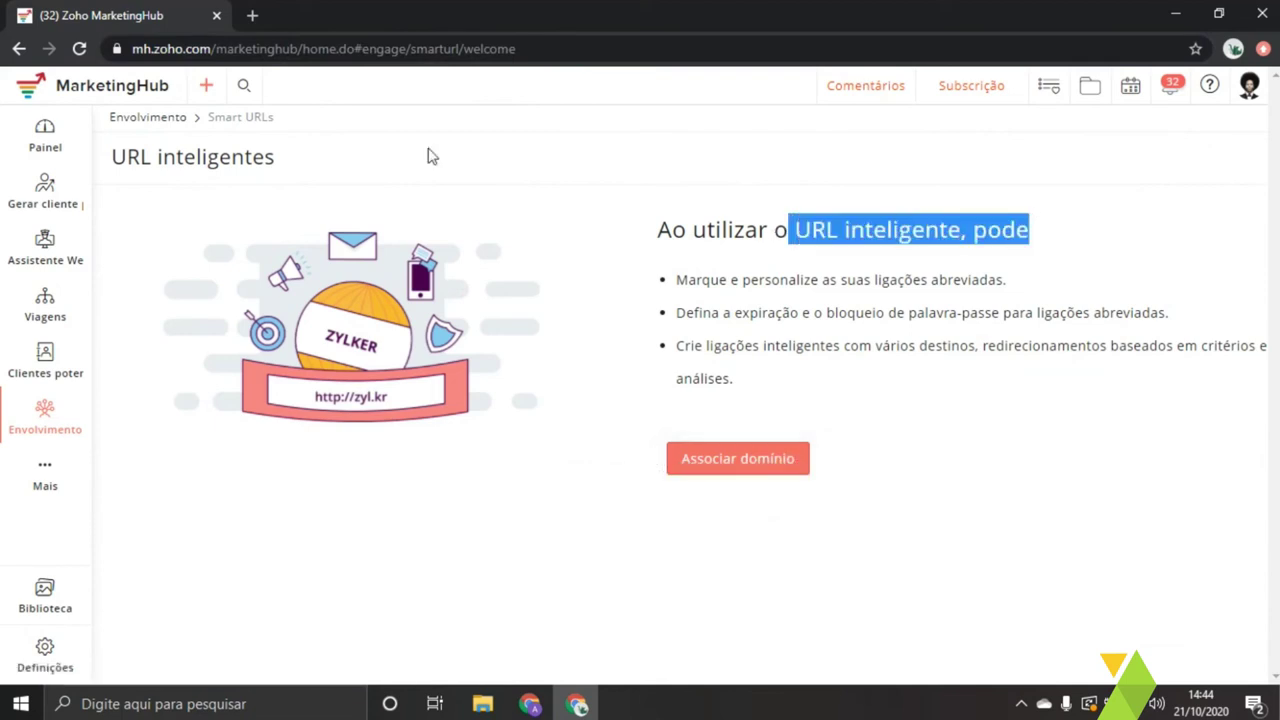
left_click(388, 58)
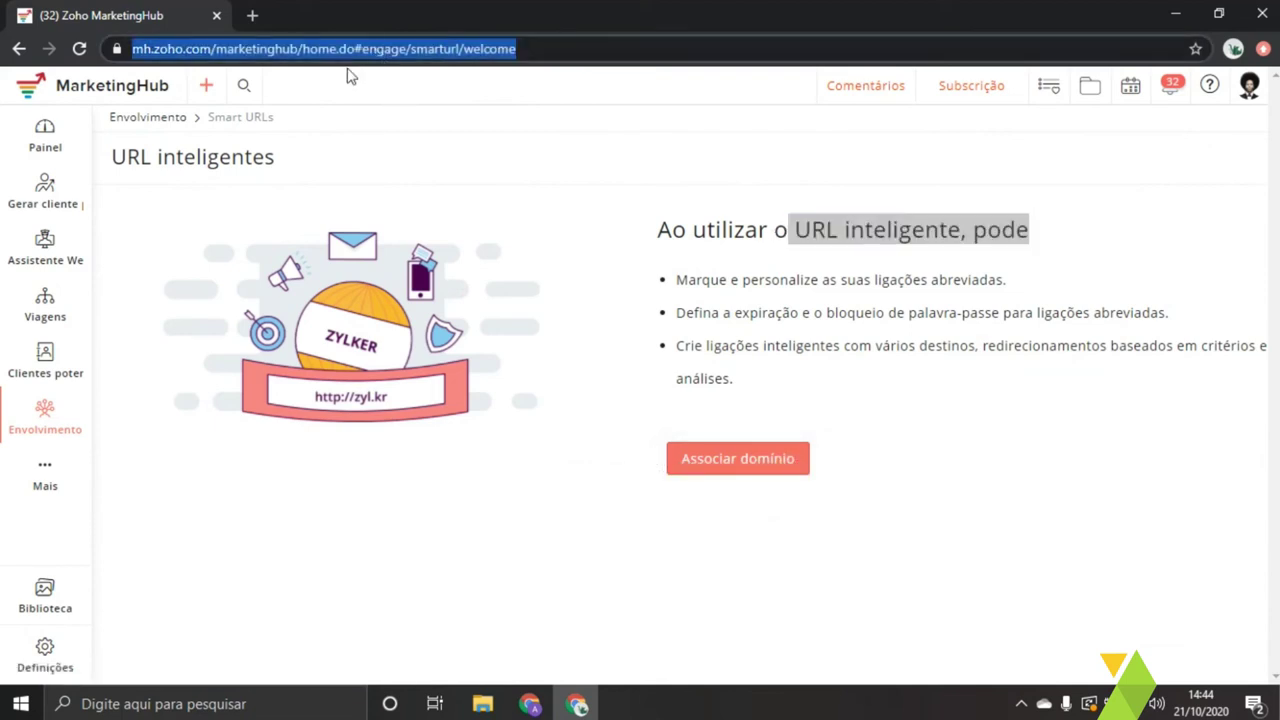
- Open the Campanhas por e-mail page of the Envolvimento area and look over the area's remaining campaign options
left_click(741, 269)
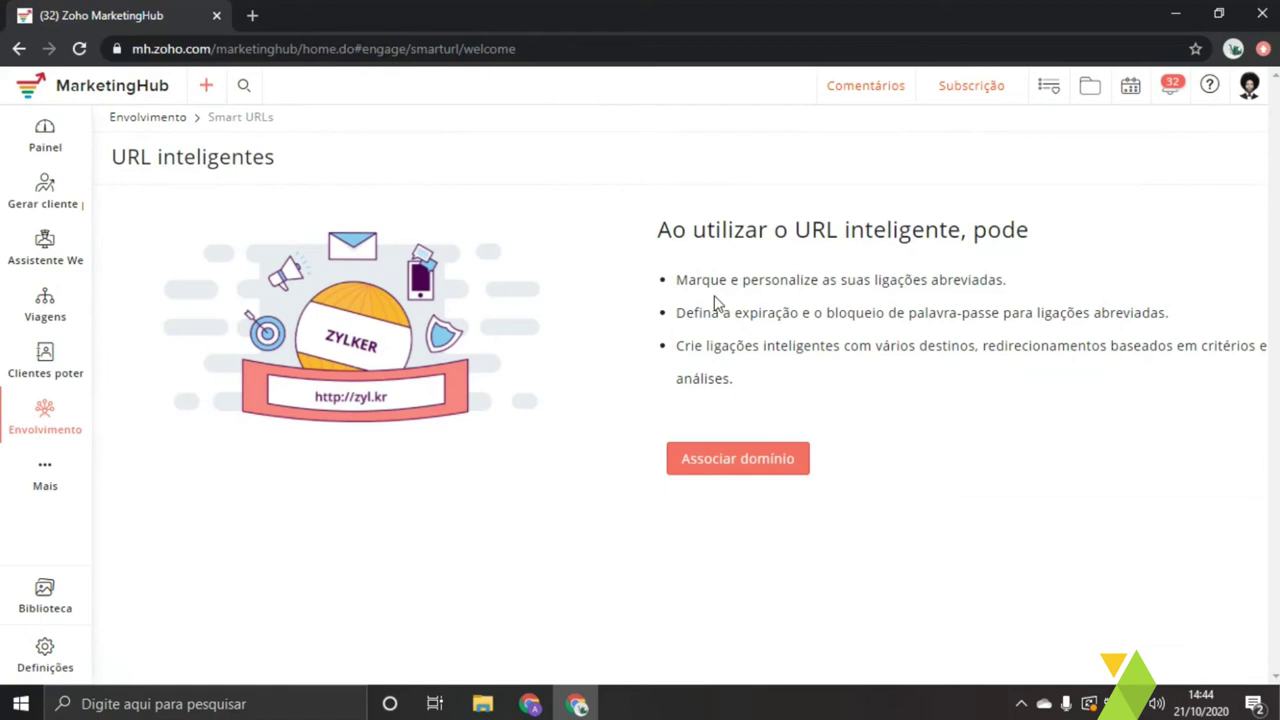
left_click(45, 430)
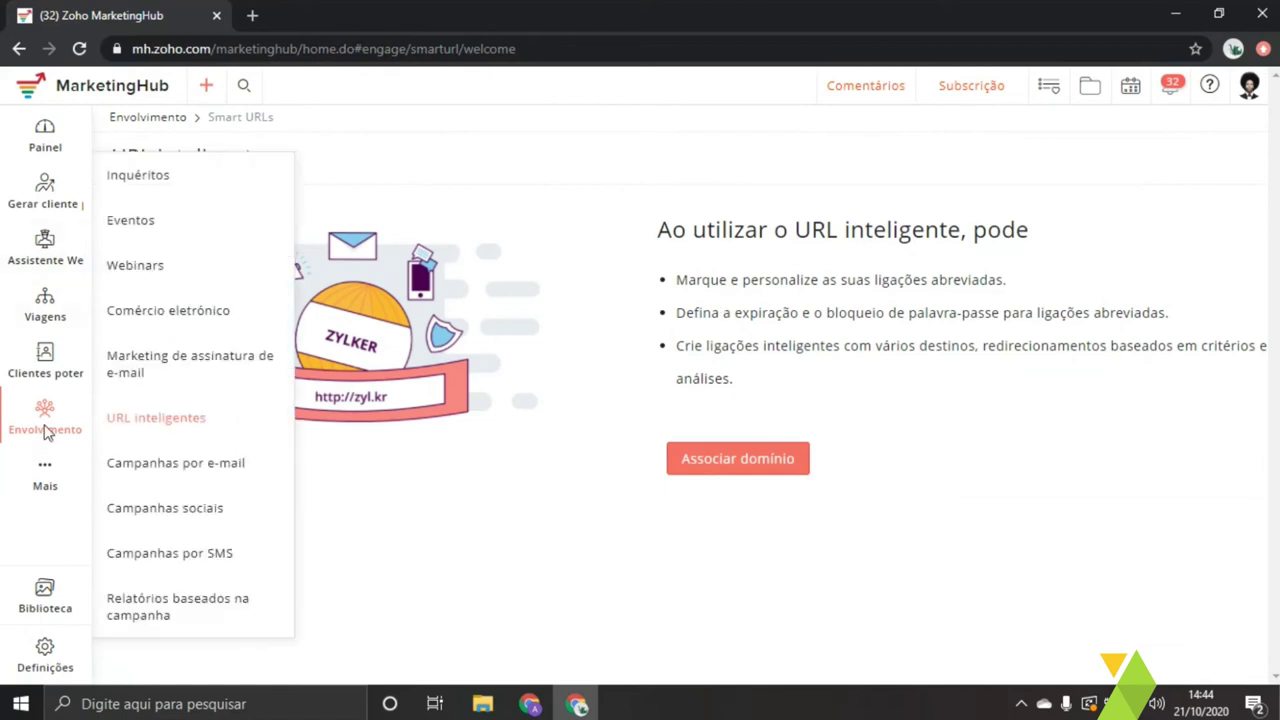
left_click(263, 465)
left_click(63, 437)
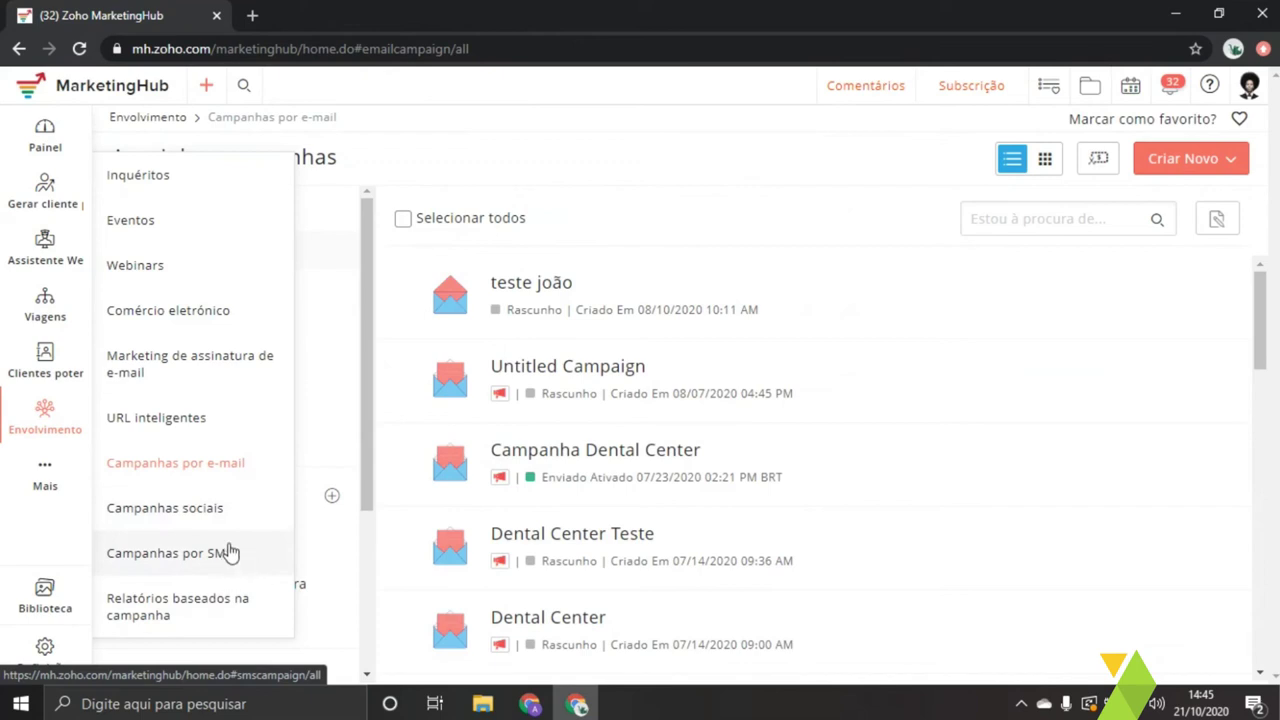
mouse_move(46, 434)
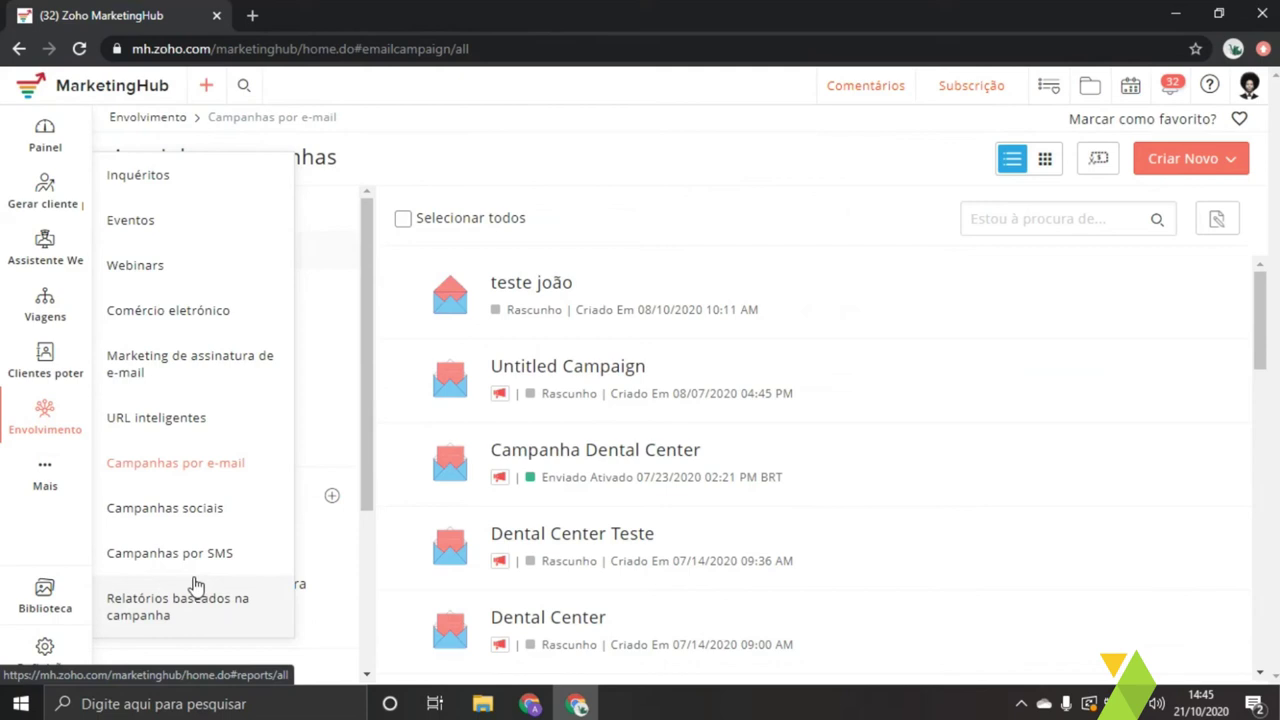
- Open the Pontuação de cliente potencial page of the Qualificação area and view the Atividades de campanha section
left_click(47, 478)
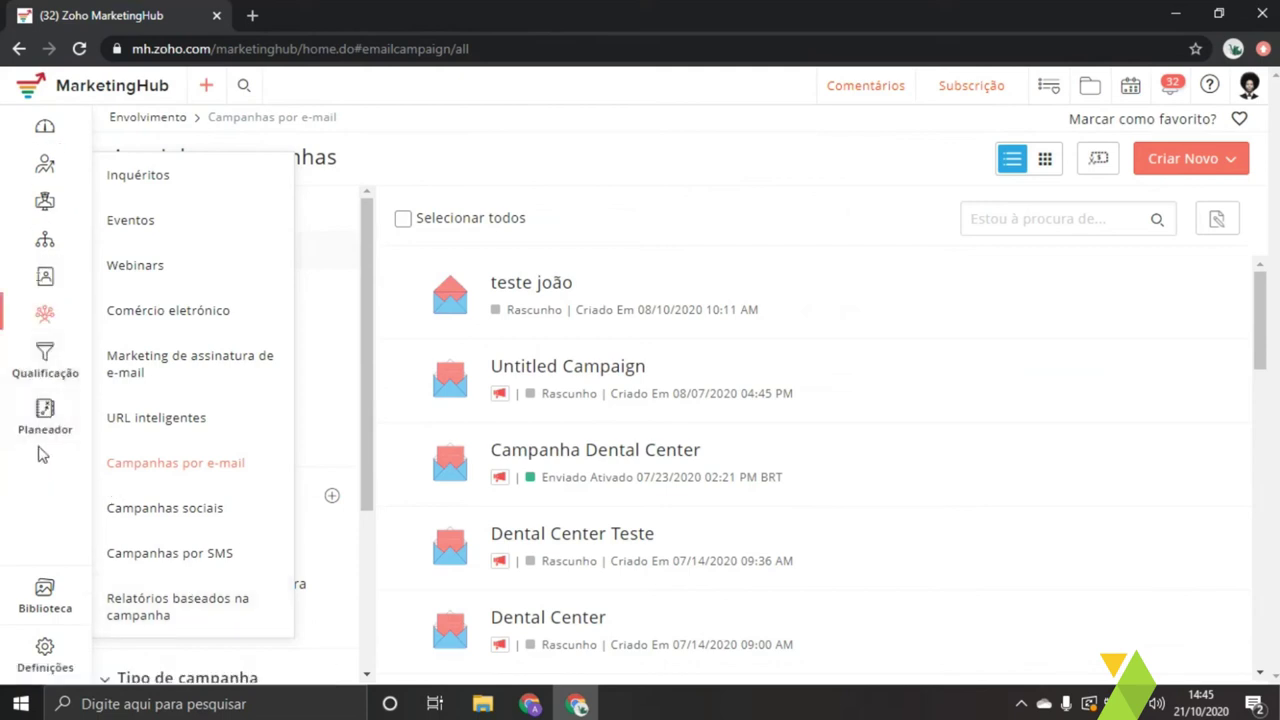
mouse_move(50, 362)
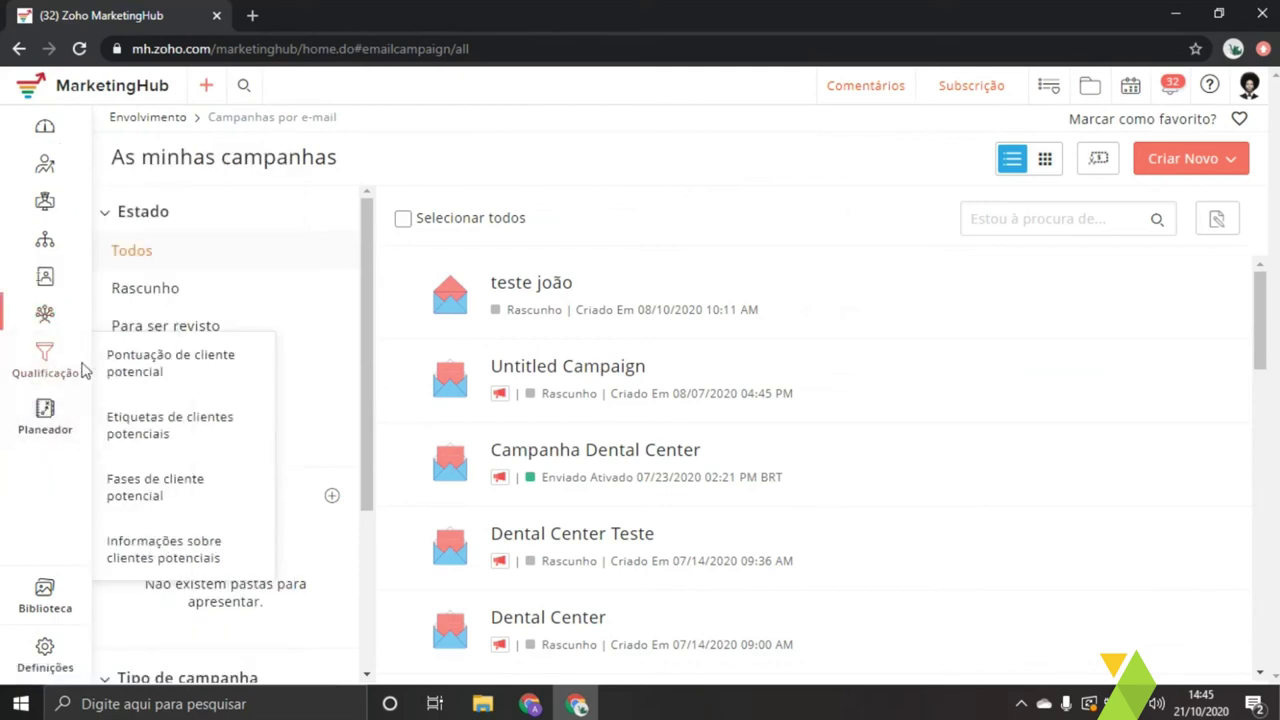
left_click(223, 378)
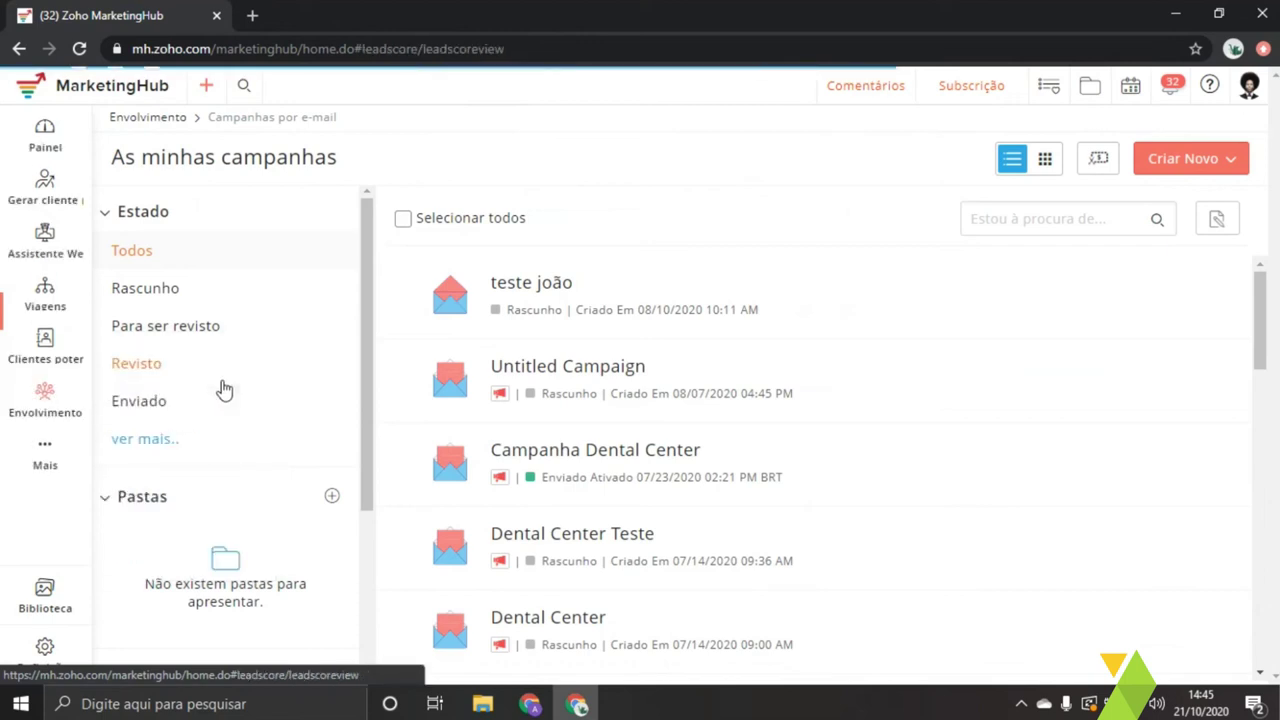
scroll(377, 420, "down", 4)
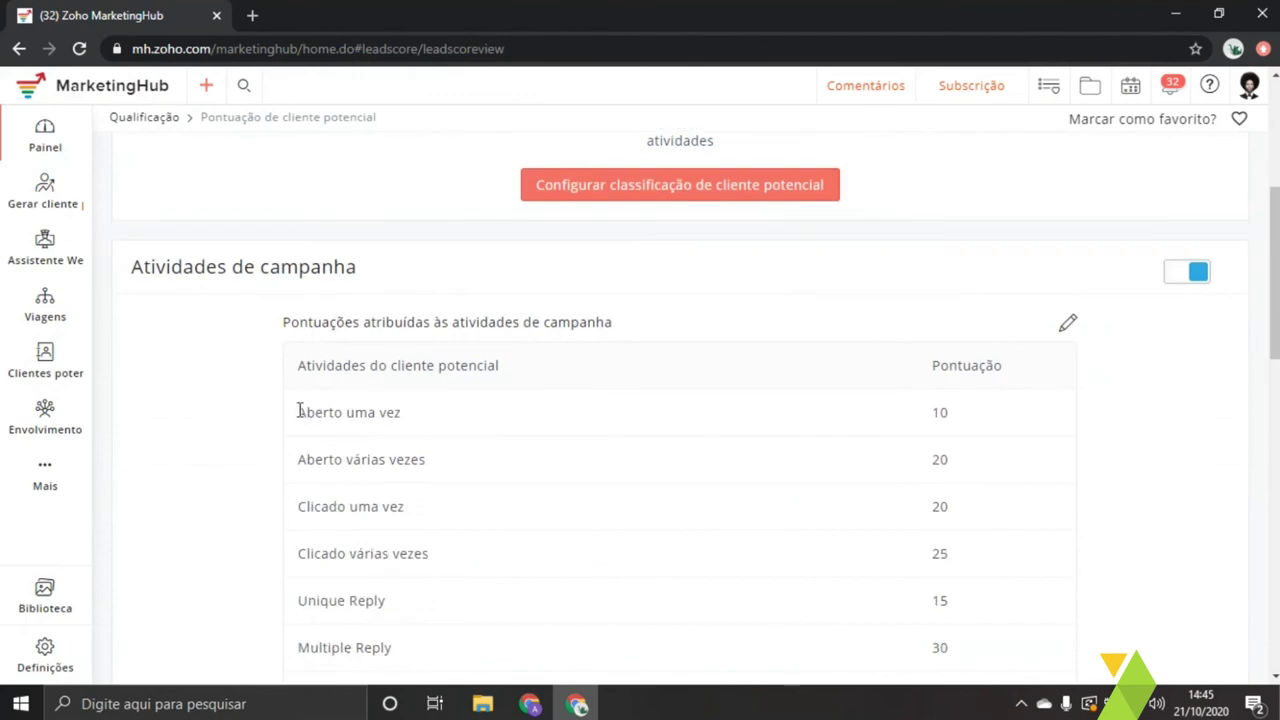
scroll(222, 354, "up", 1)
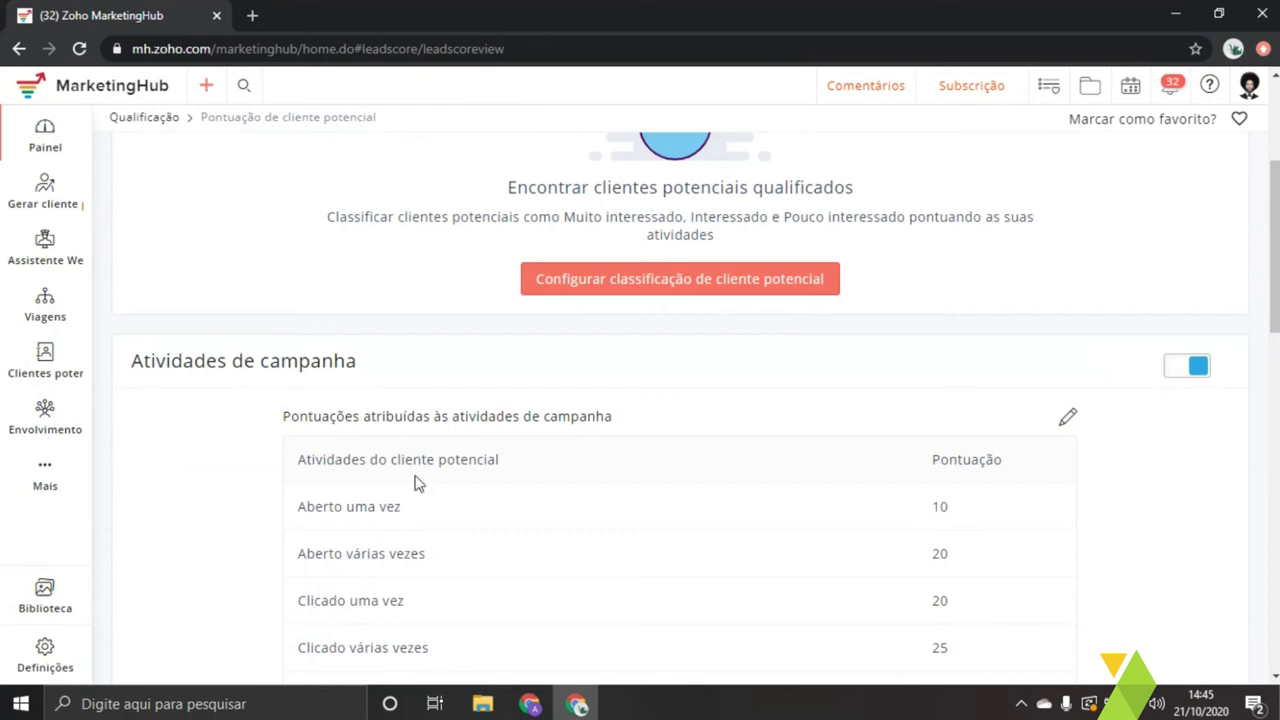
- Examine the scores assigned to campaign activities, from Aberto uma vez and Aberto várias vezes down to Contar a um amigo
scroll(418, 483, "down", 1)
left_click_drag(298, 412, 527, 414)
double_click(940, 414)
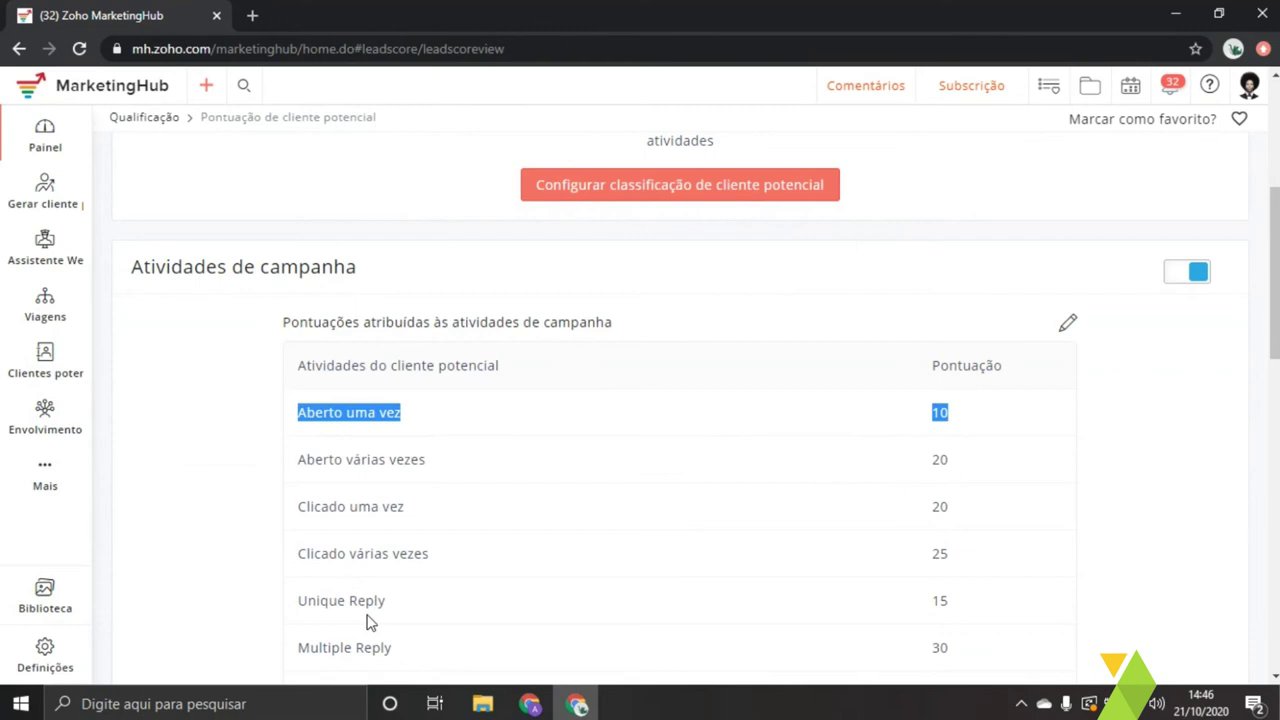
left_click(57, 255)
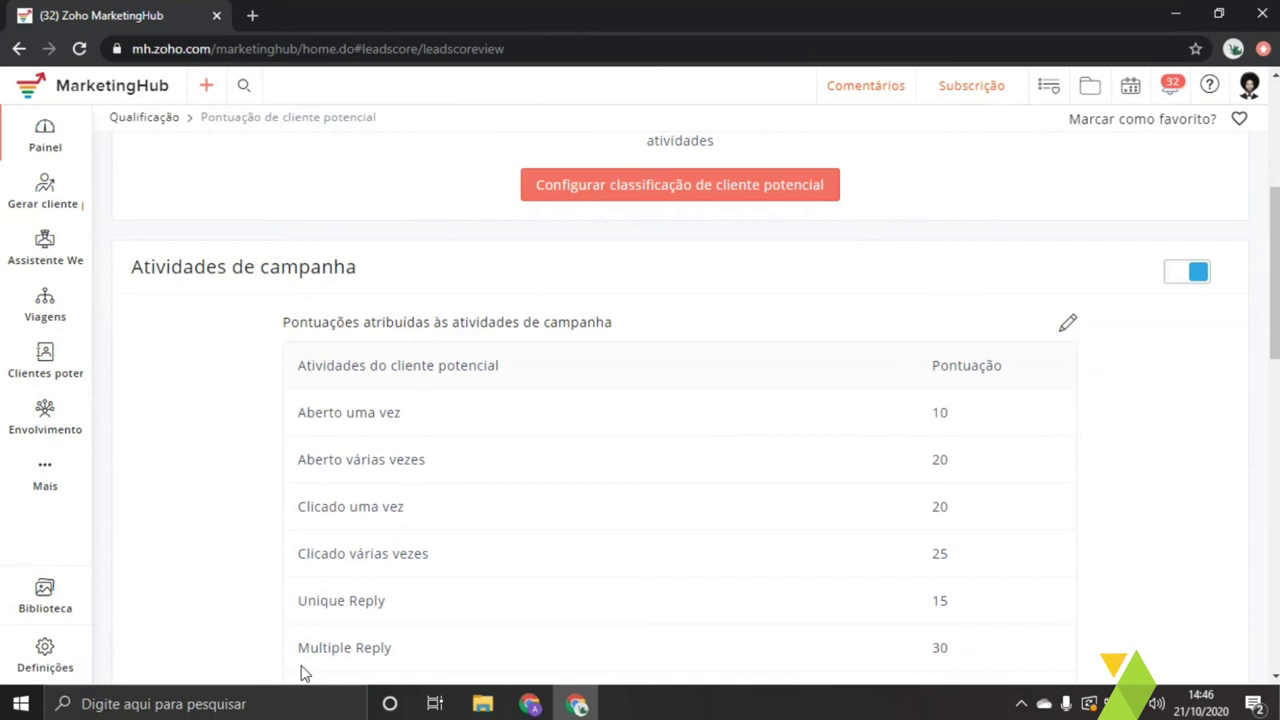
left_click_drag(297, 412, 960, 414)
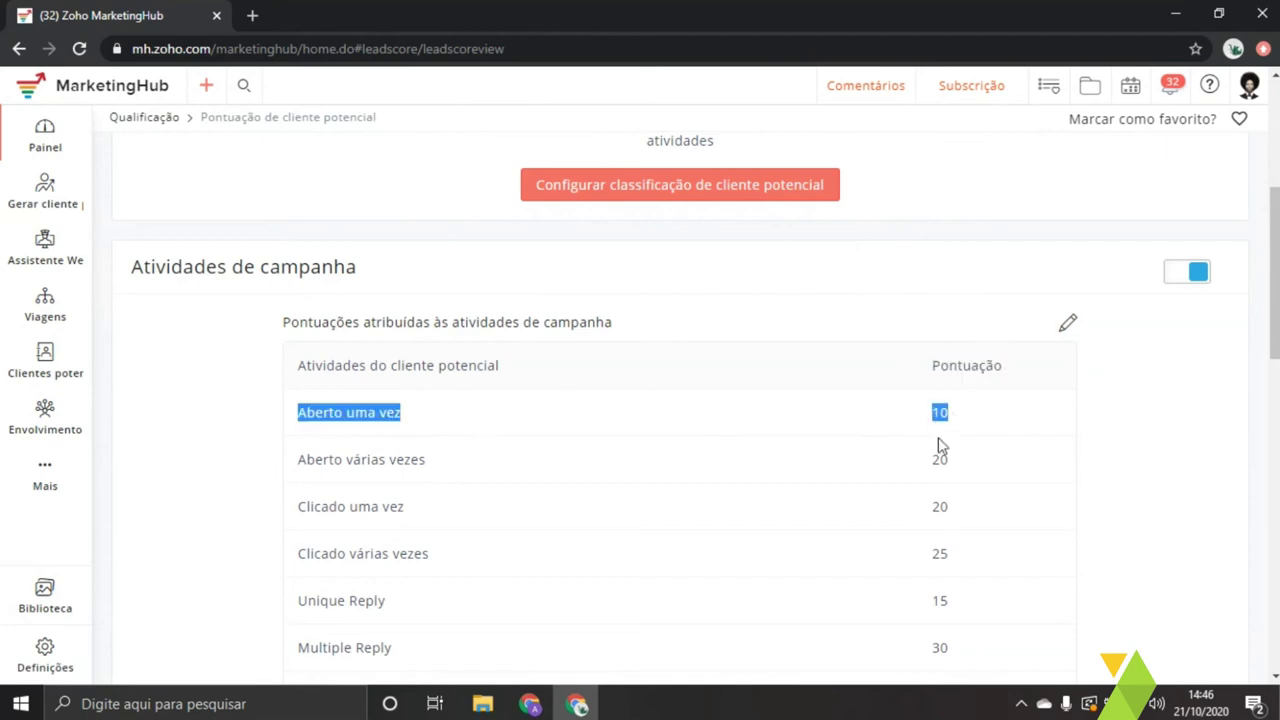
left_click_drag(297, 459, 418, 463)
left_click_drag(922, 466, 952, 462)
scroll(530, 555, "down", 1)
scroll(520, 540, "down", 1)
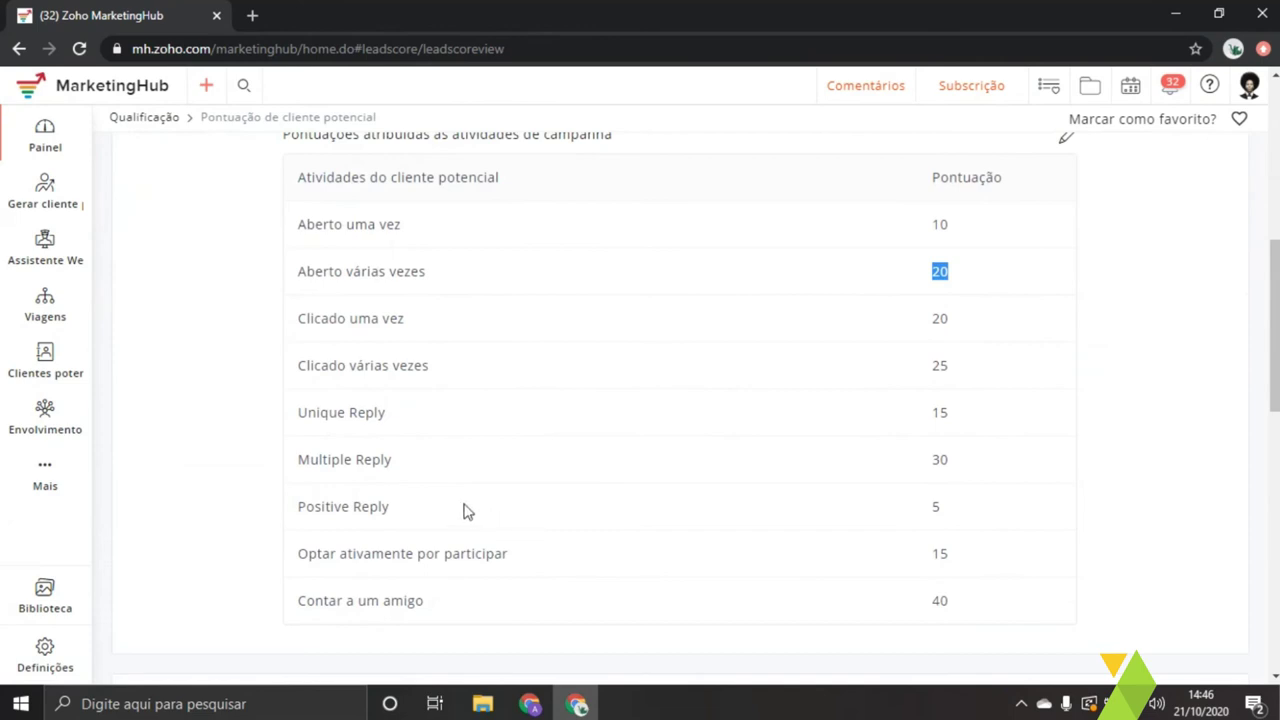
left_click(307, 597)
left_click_drag(307, 597, 490, 600)
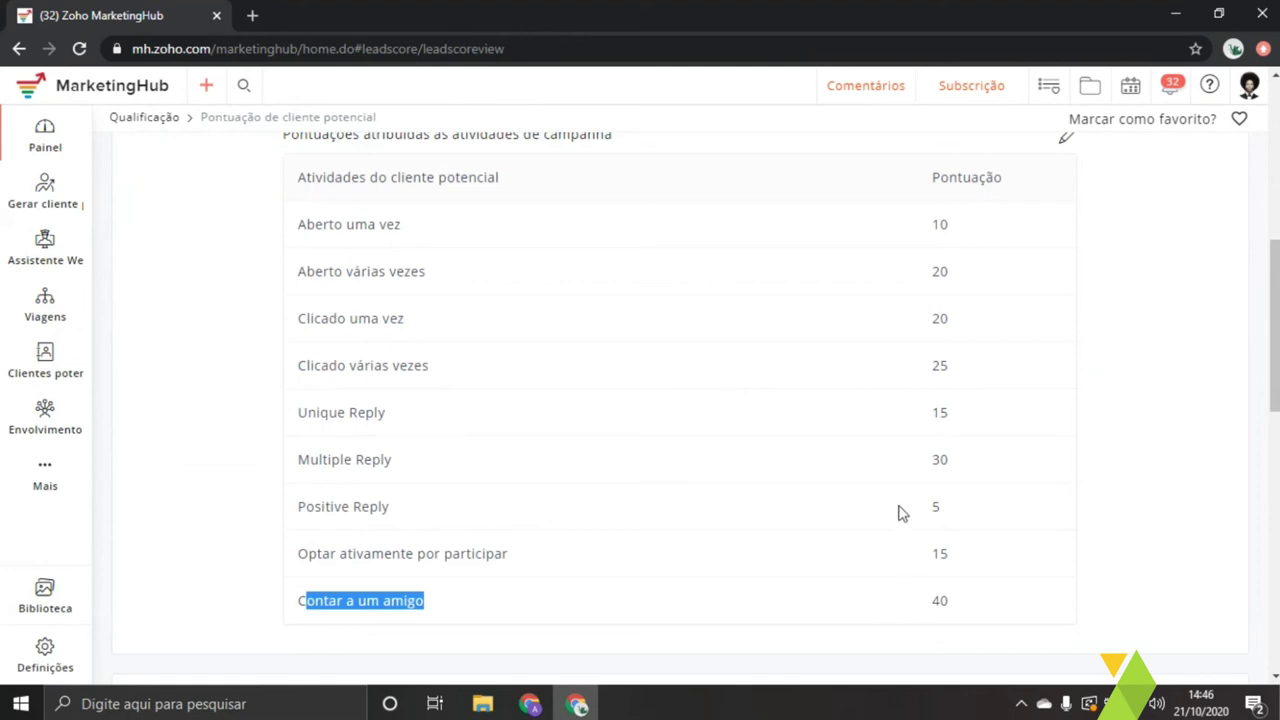
- Read the Classificação de clientes potenciais description, and view the Vista de pontuações of the lead scoring page
scroll(865, 500, "up", 4)
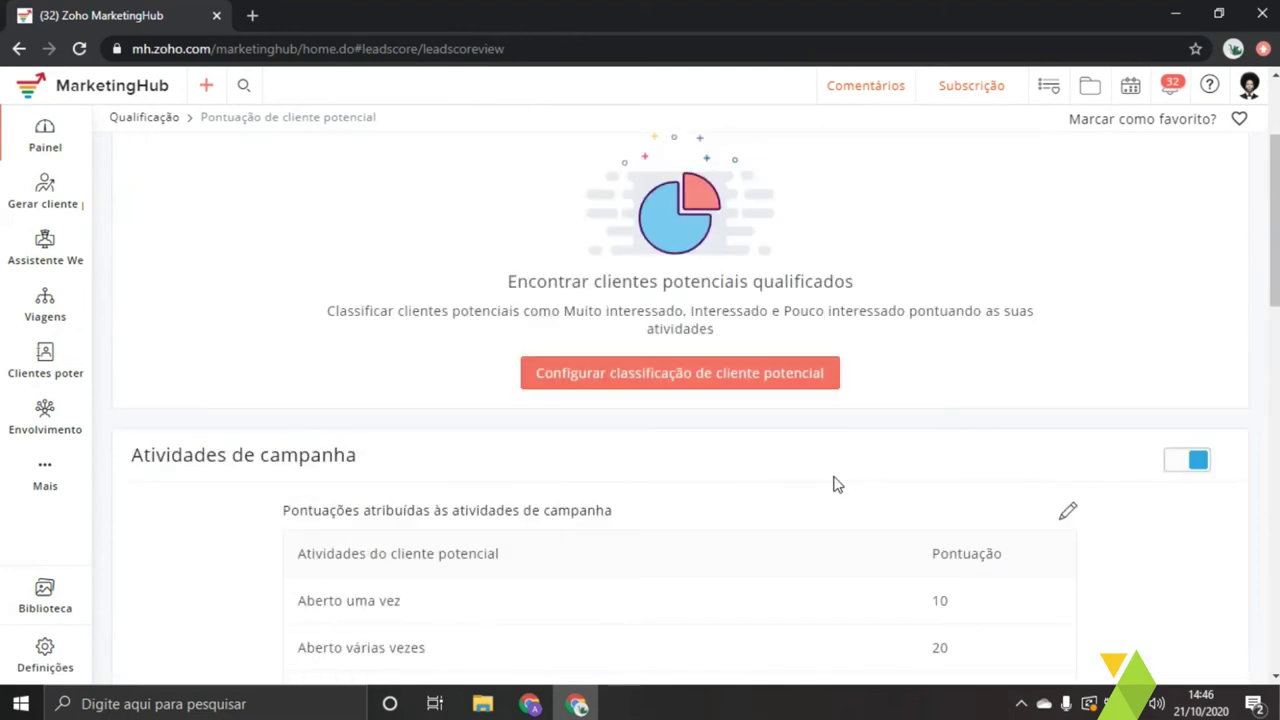
left_click_drag(509, 281, 920, 331)
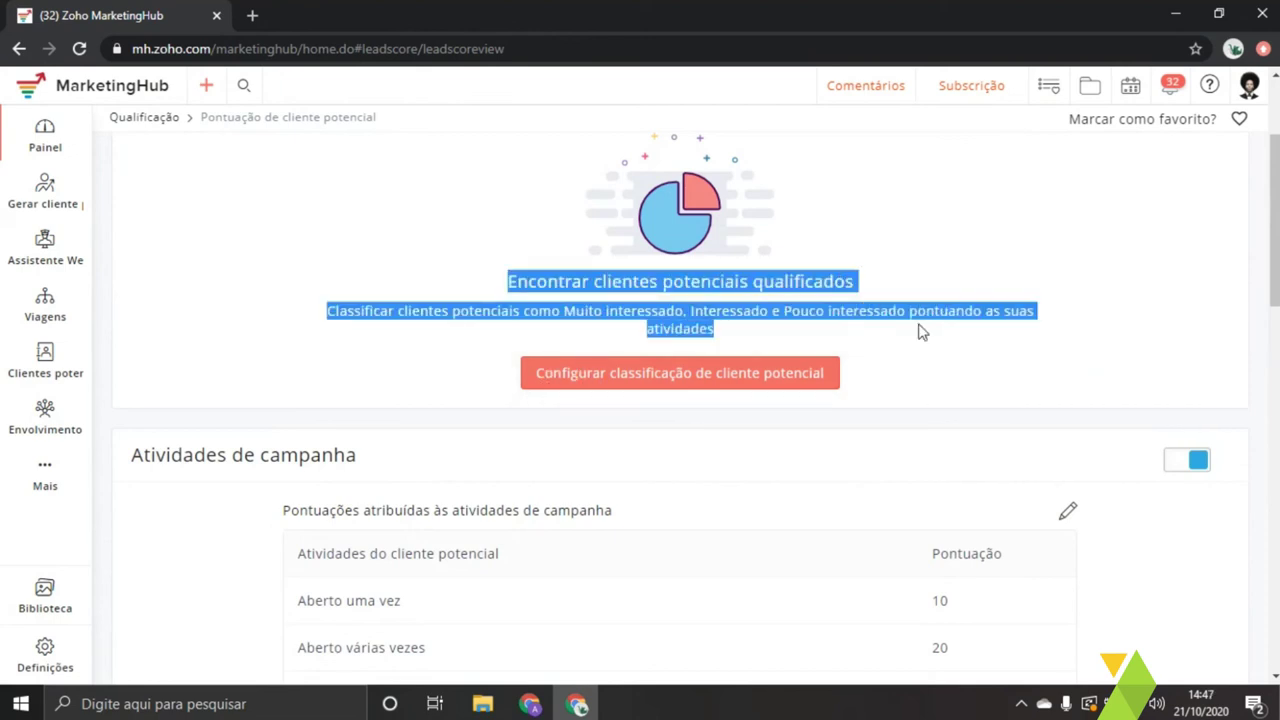
scroll(1043, 414, "up", 1)
left_click(1043, 414)
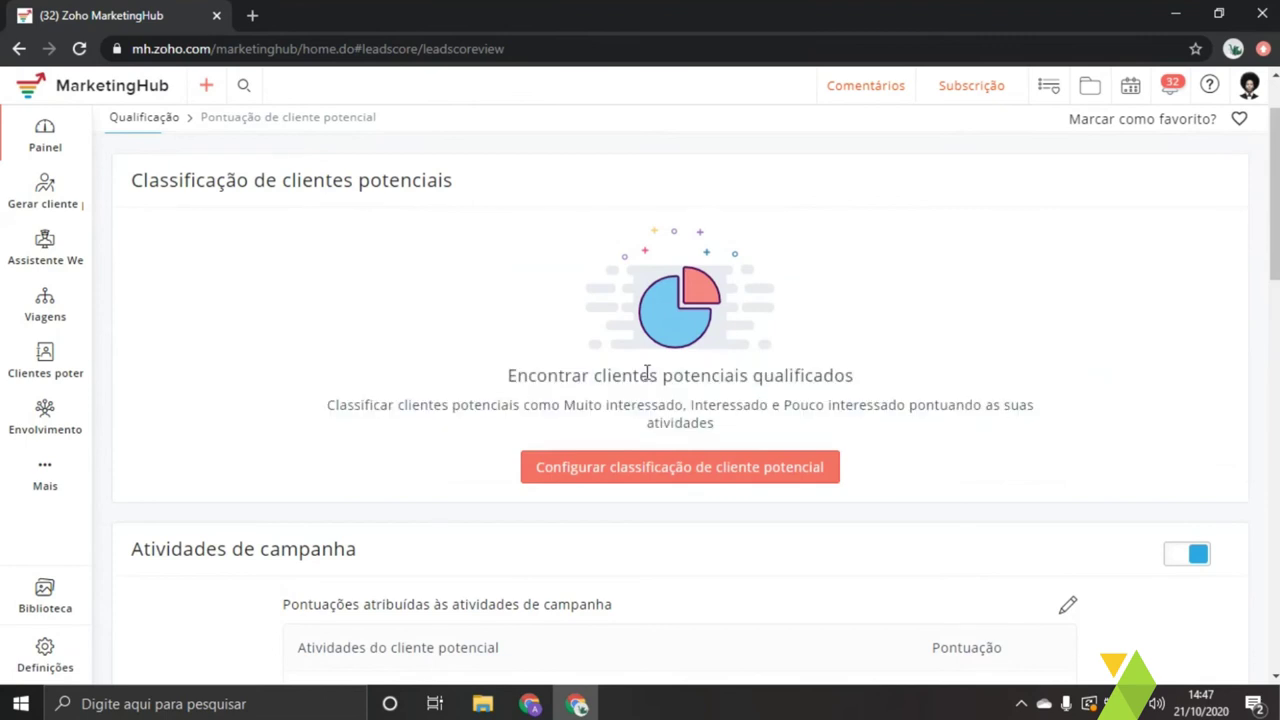
scroll(580, 400, "down", 1)
scroll(791, 466, "up", 2)
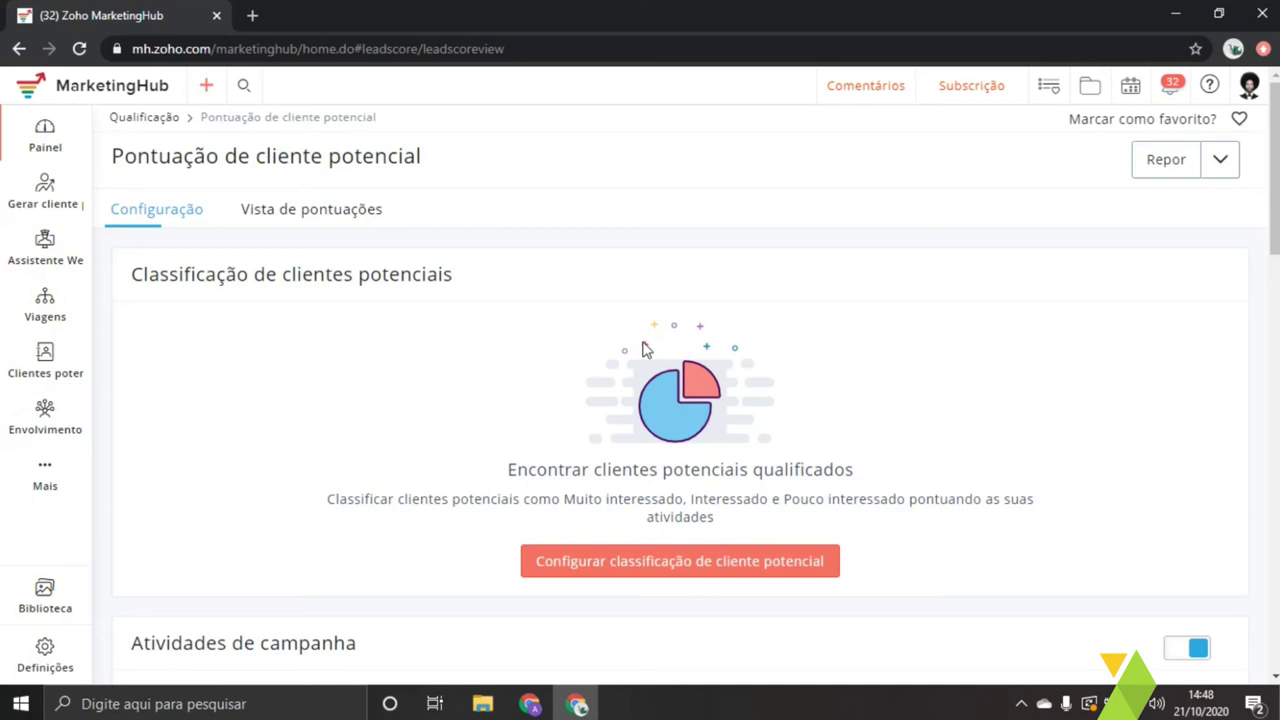
left_click(283, 210)
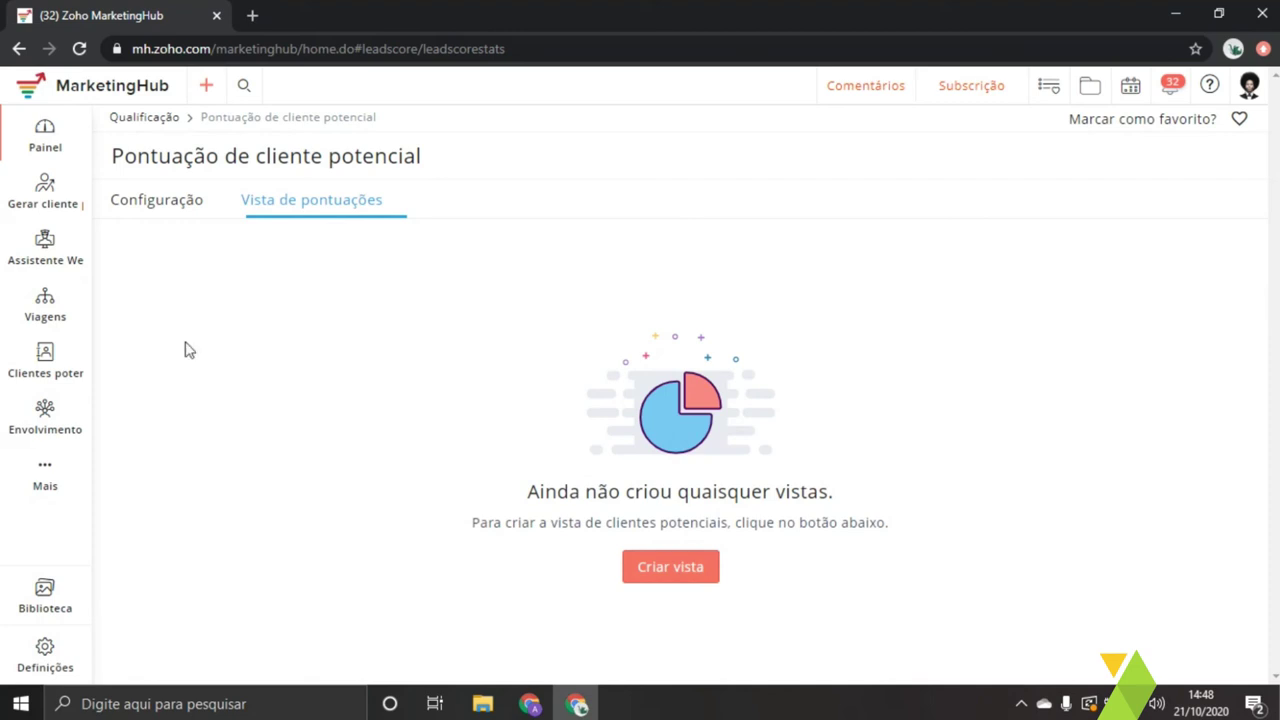
- Open the Etiquetas de clientes potenciais page of the Qualificação area and look over the options of the potential clients area
left_click(30, 474)
mouse_move(58, 374)
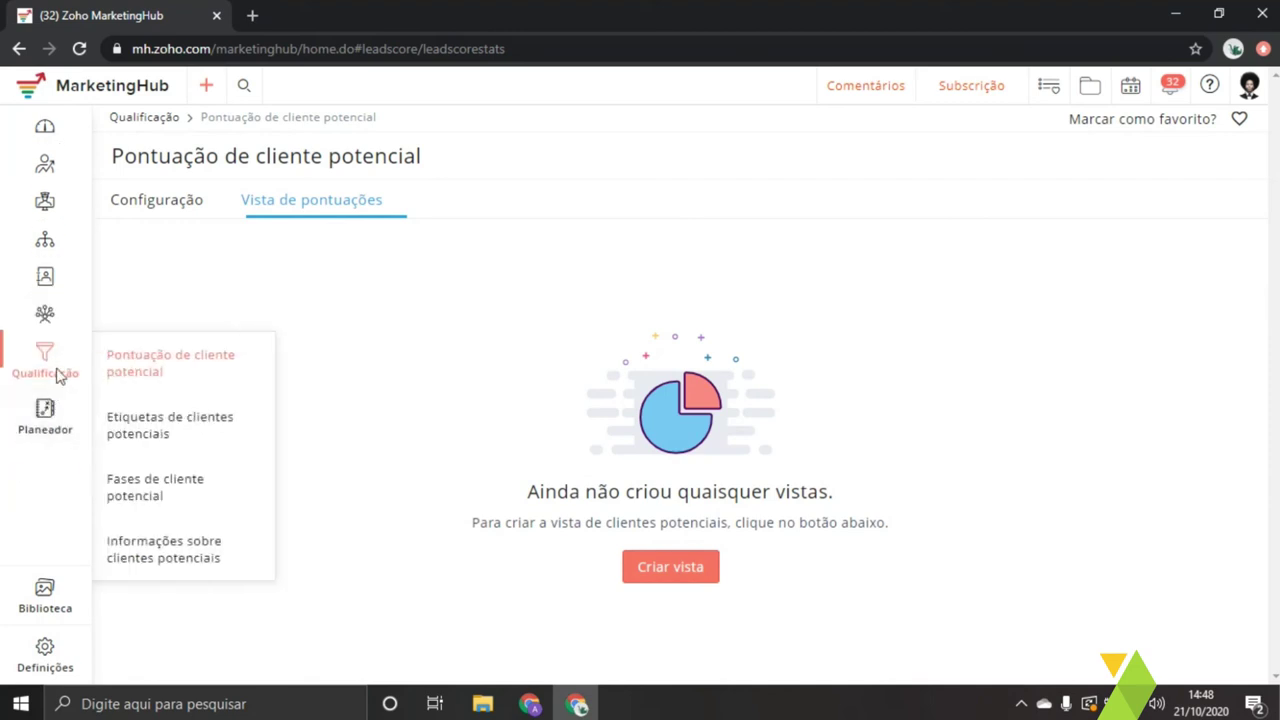
left_click(175, 438)
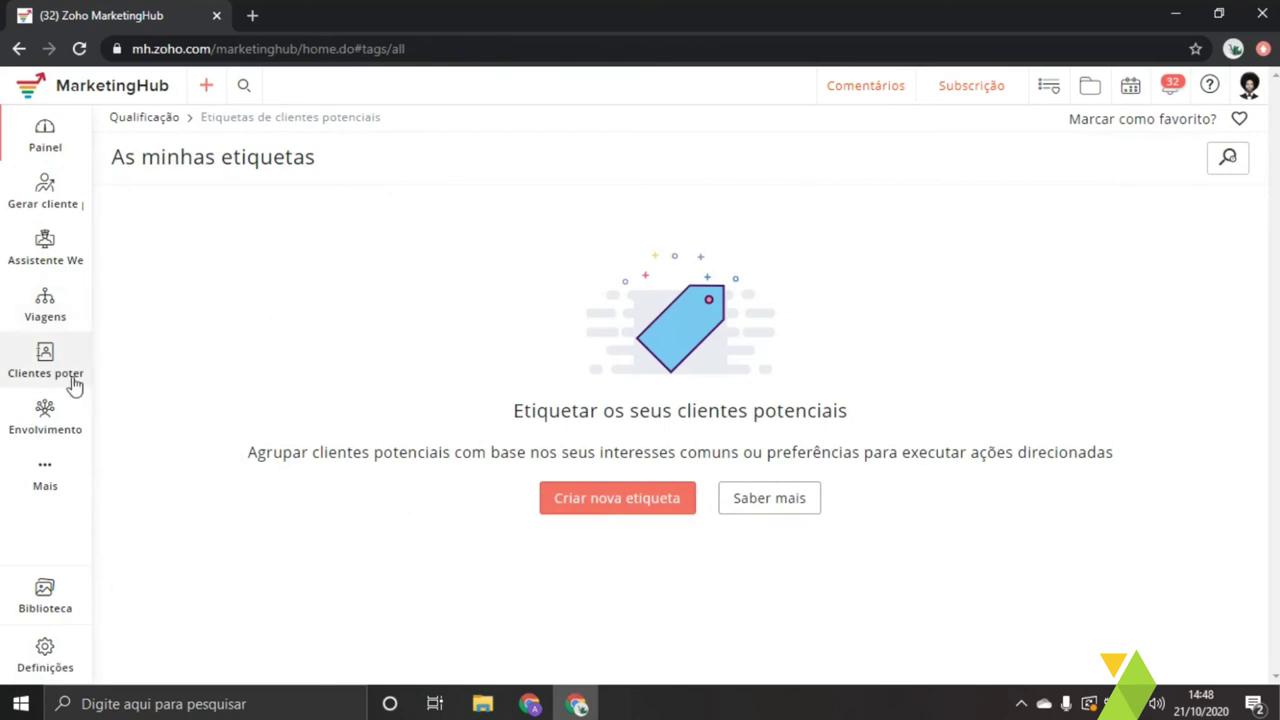
mouse_move(77, 386)
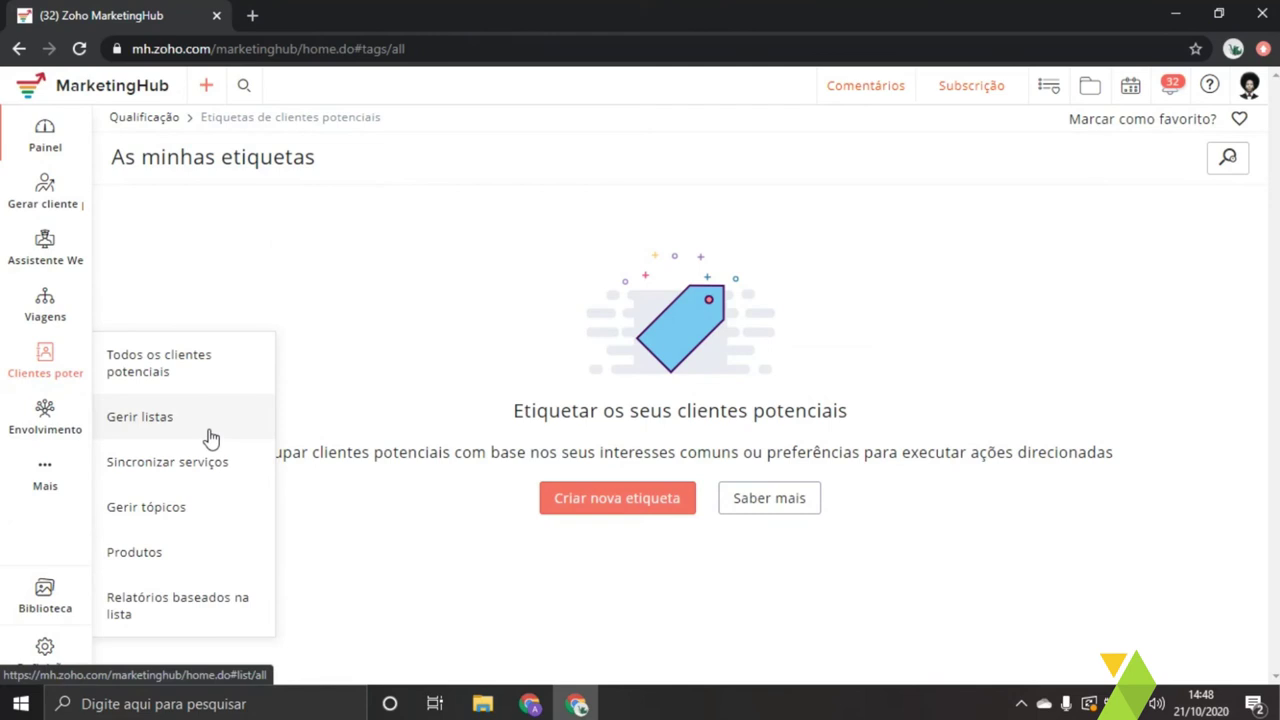
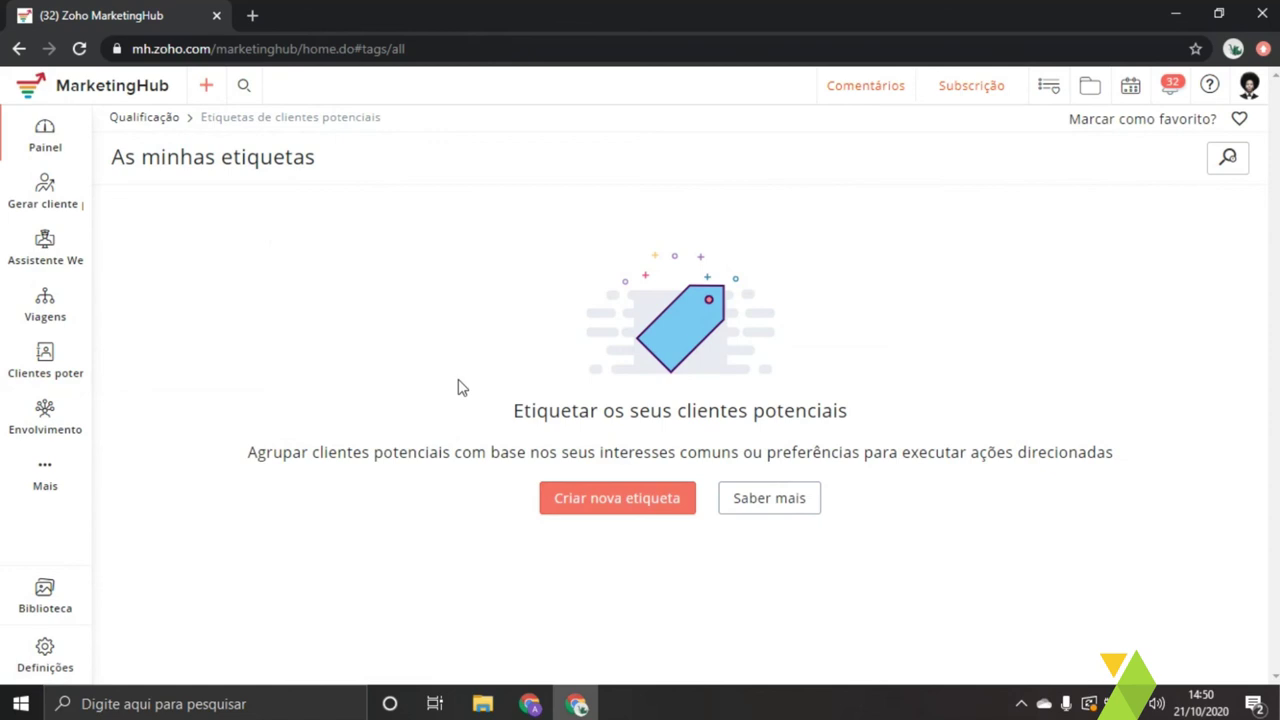
- Open the Fases de cliente potencial page of the Qualificação area and display its phase configuration
left_click(14, 495)
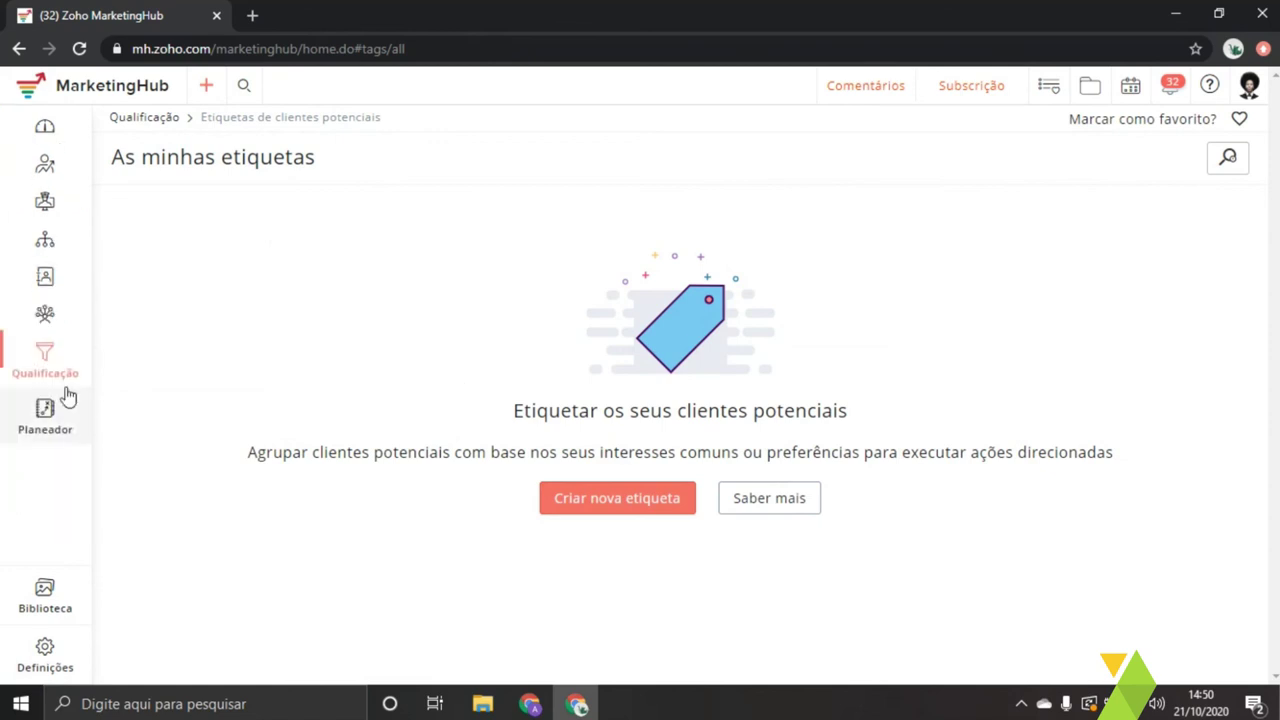
mouse_move(57, 360)
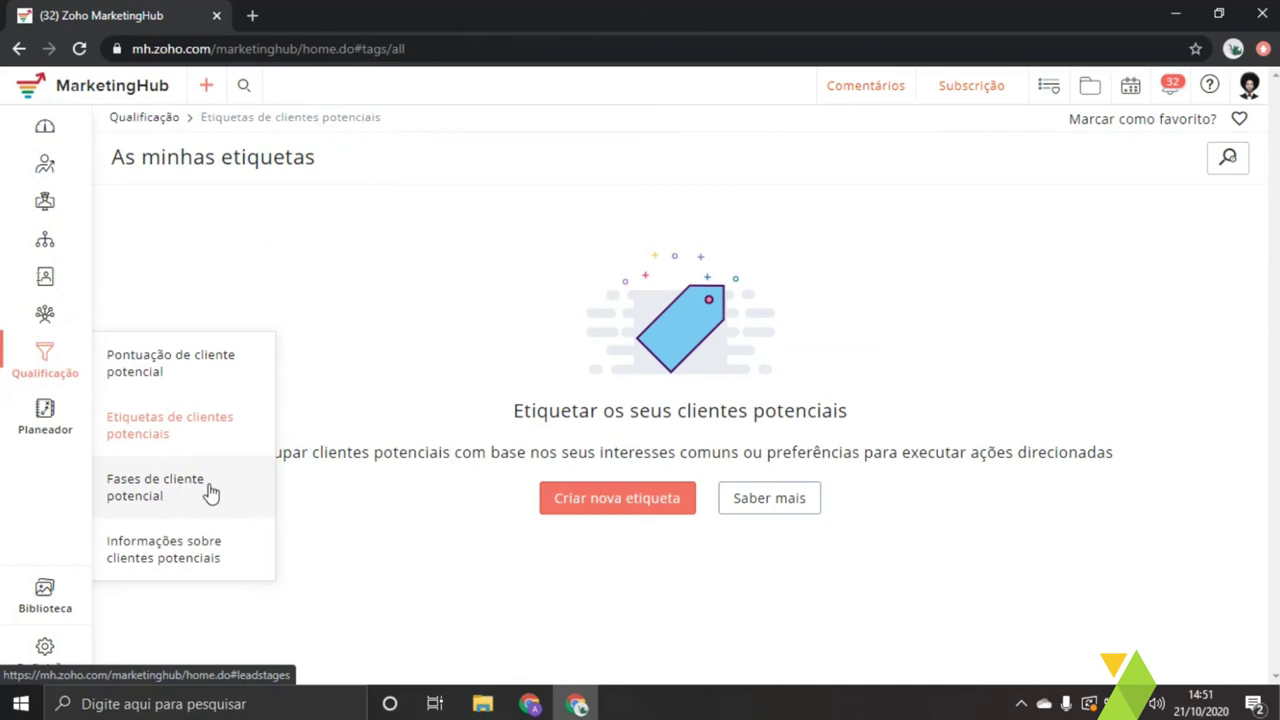
left_click(212, 490)
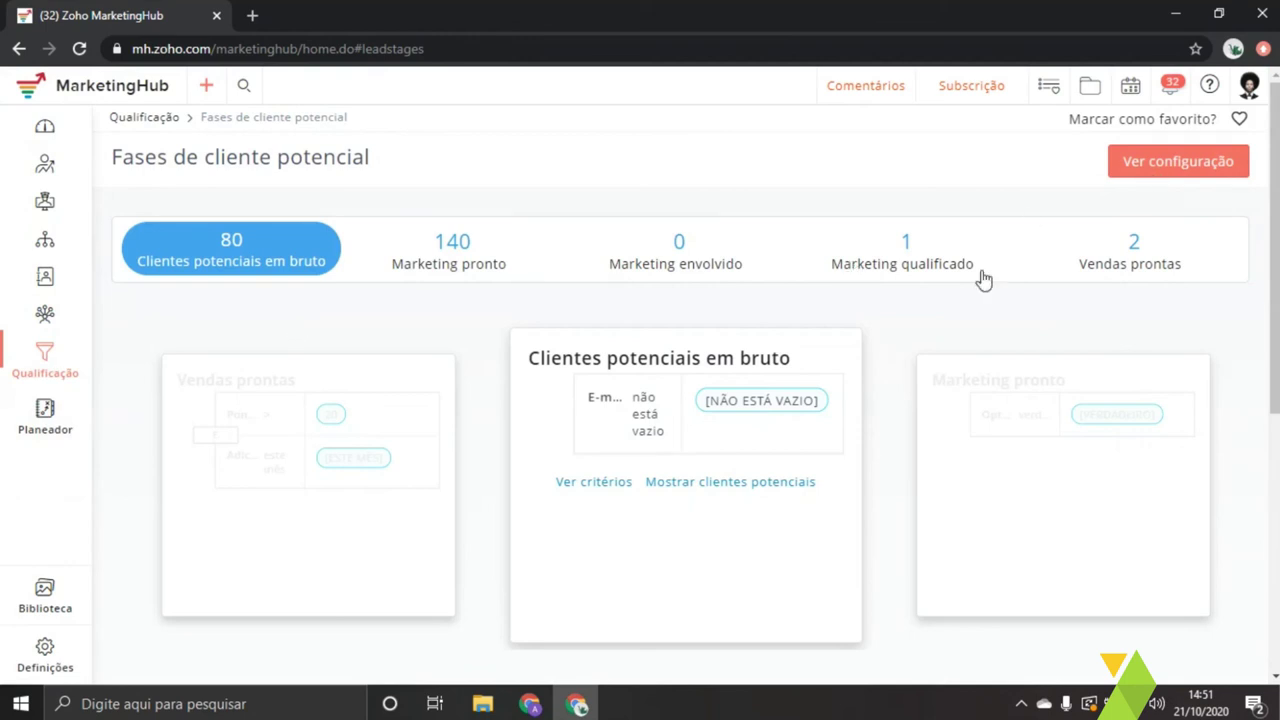
left_click(1153, 163)
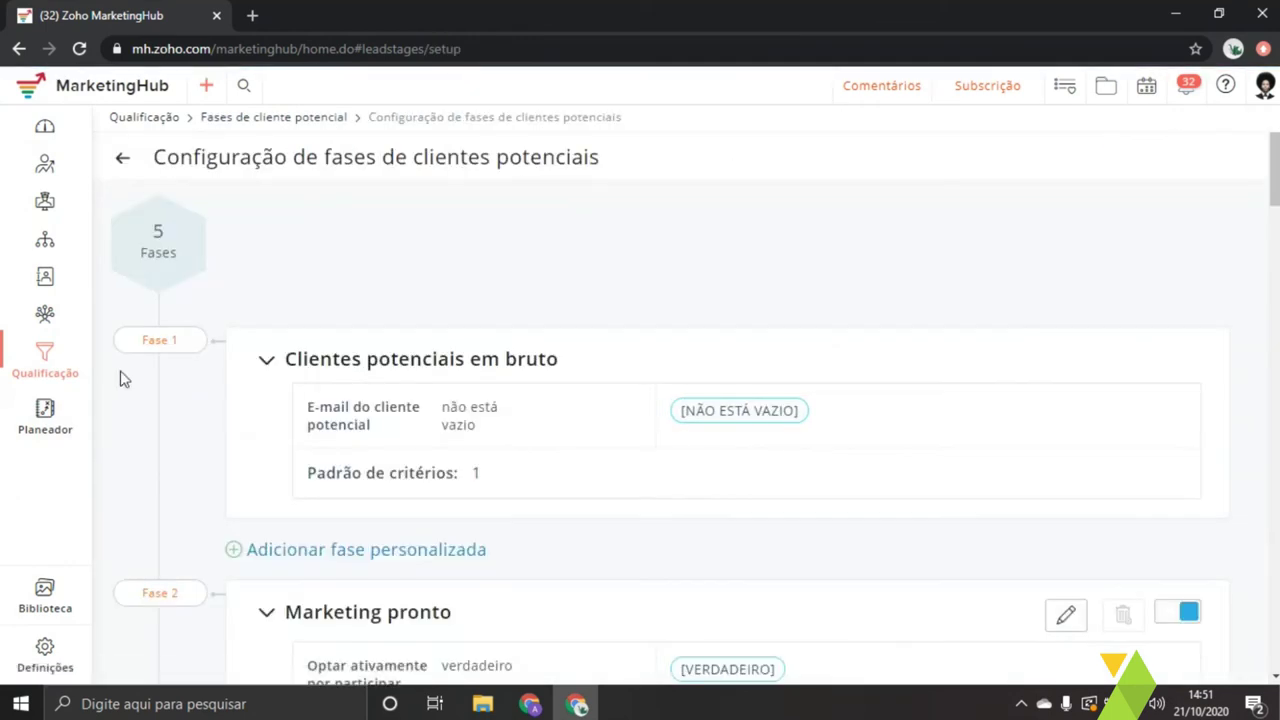
- Examine the criteria of Fase 1, Clientes potenciais em bruto, and Fase 2, Marketing pronto, in the phase configuration
left_click_drag(134, 340, 184, 342)
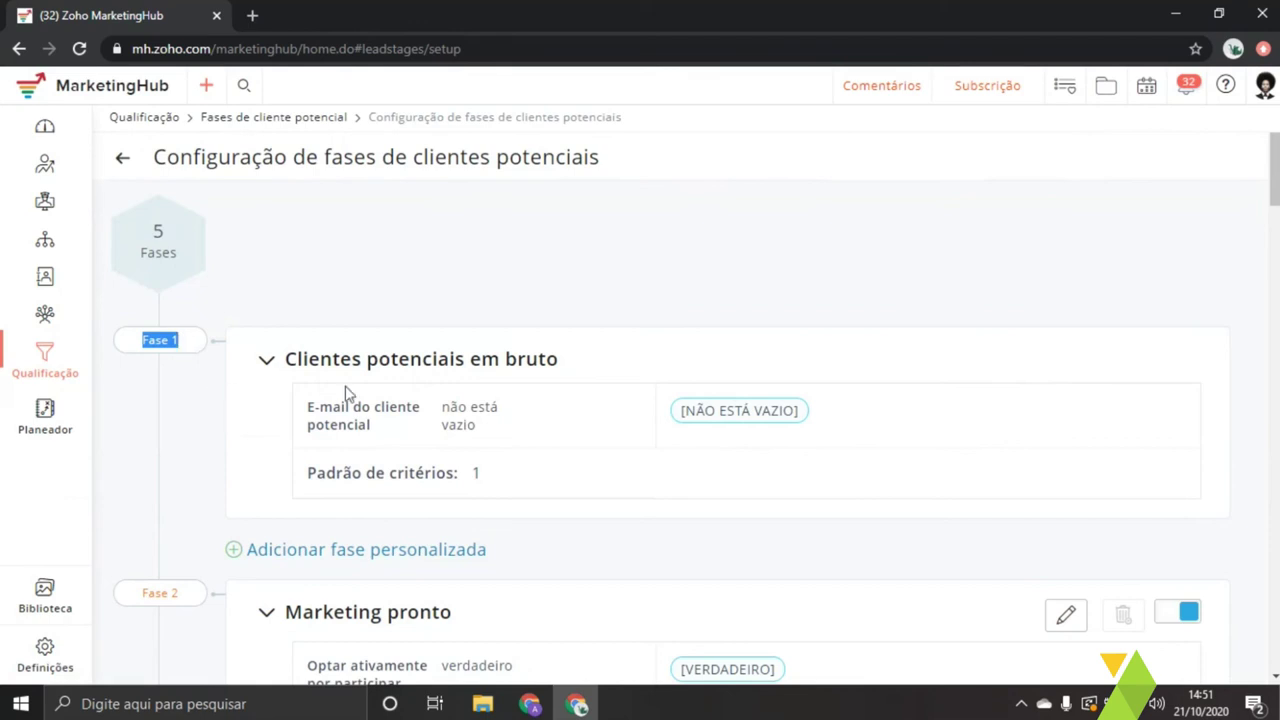
left_click_drag(309, 405, 502, 432)
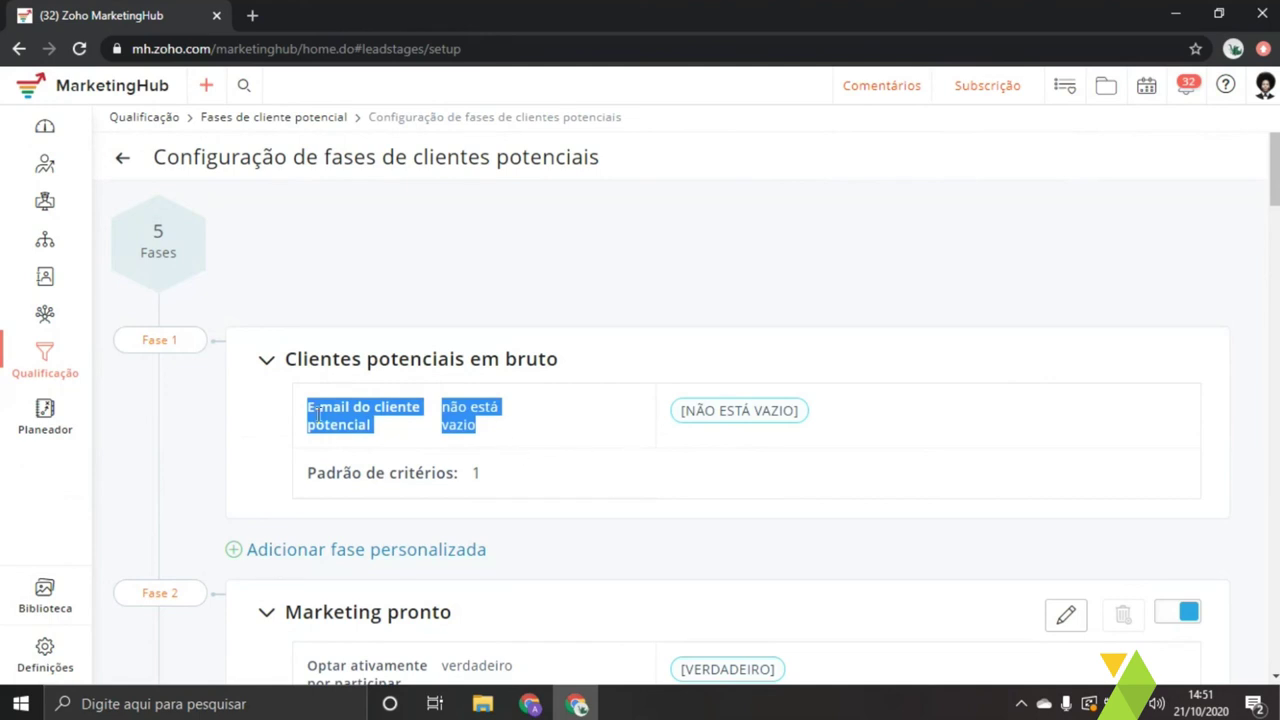
left_click_drag(312, 410, 390, 420)
scroll(390, 435, "down", 1)
scroll(457, 403, "down", 2)
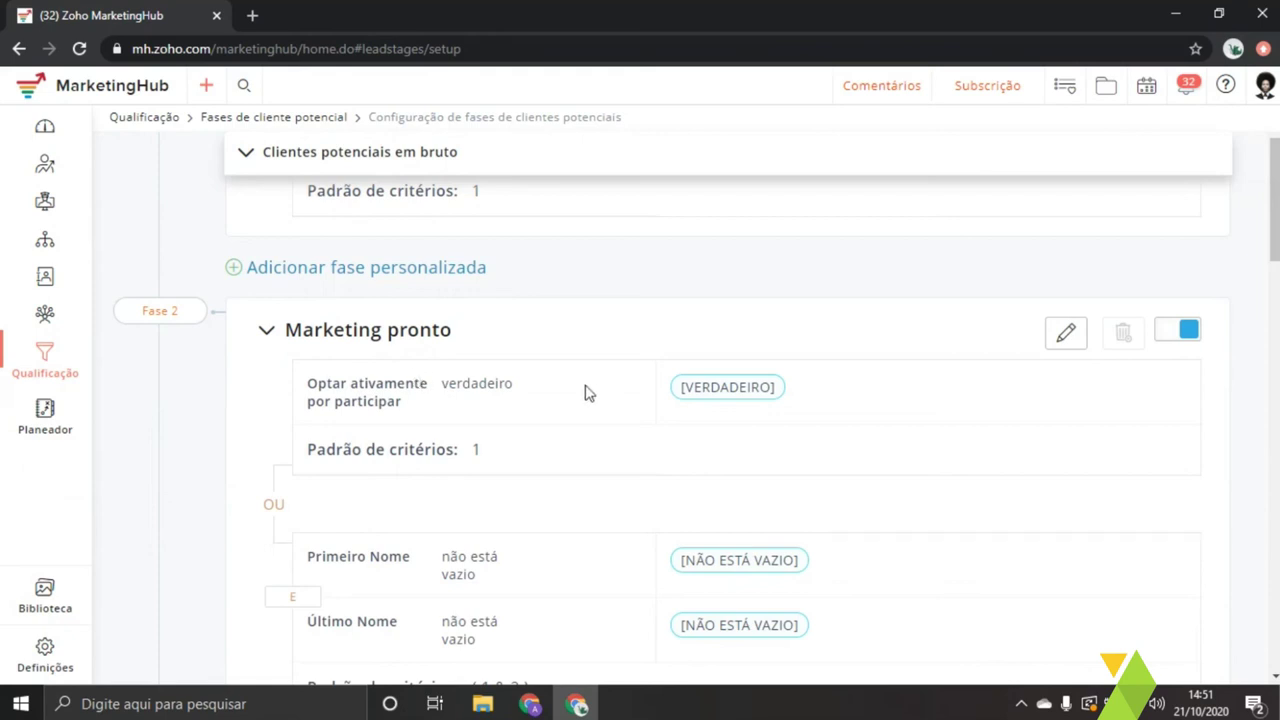
scroll(445, 437, "down", 1)
scroll(445, 437, "down", 5)
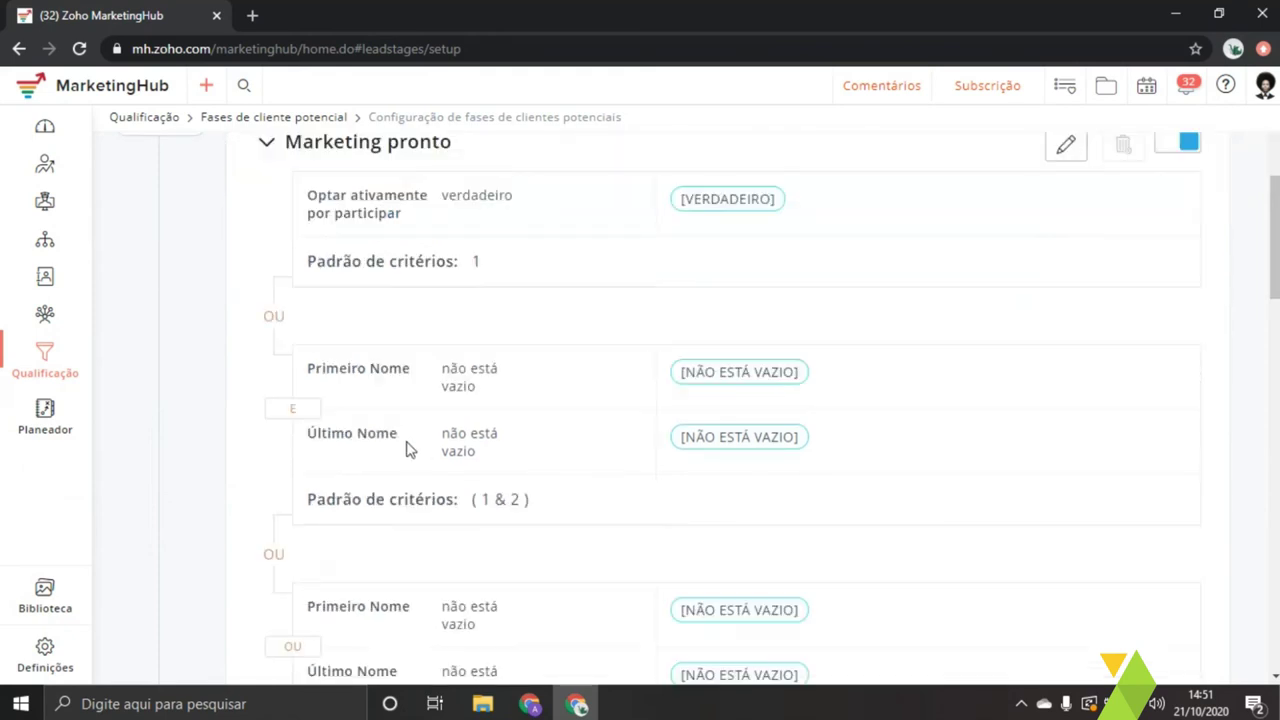
scroll(414, 474, "up", 10)
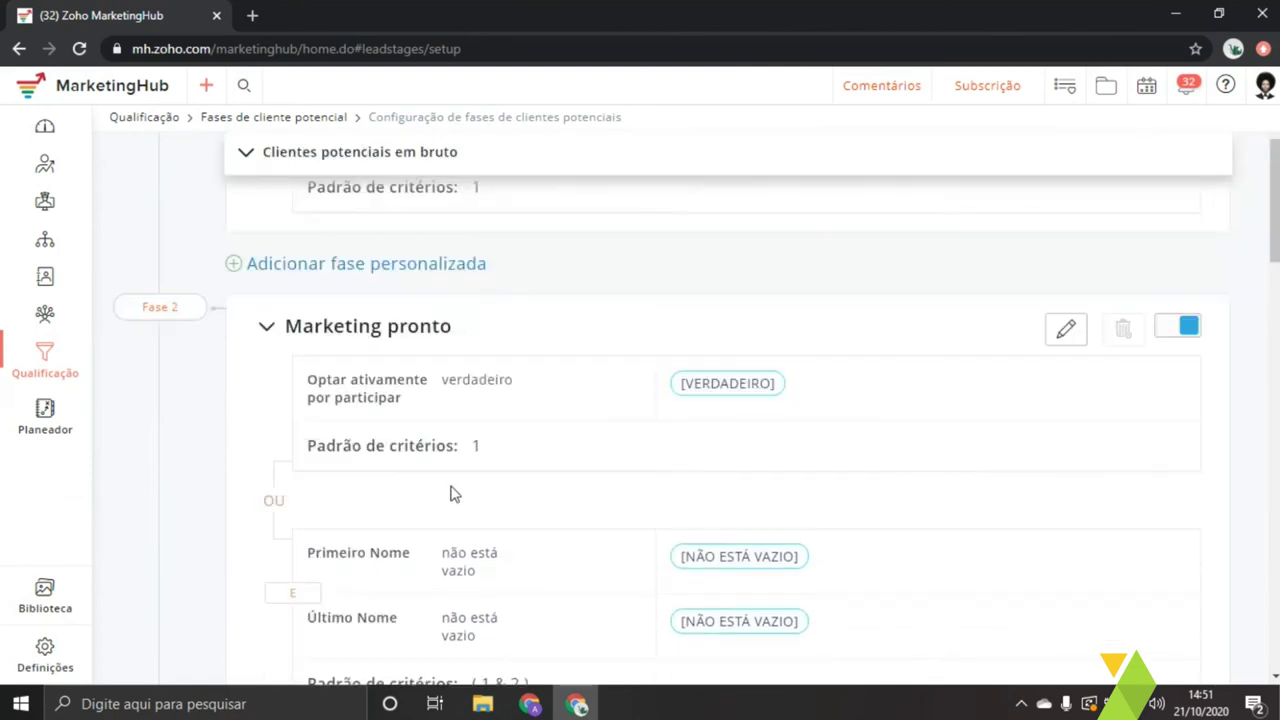
triple_click(437, 425)
left_click(391, 322)
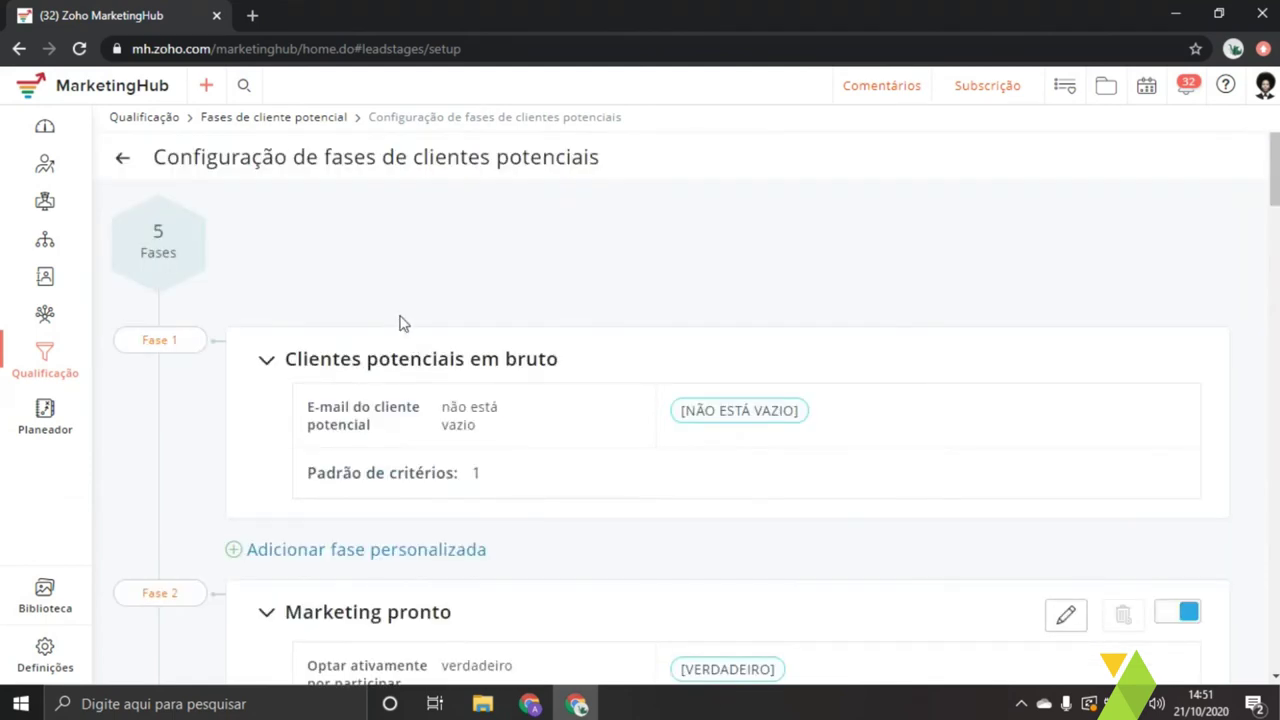
- Collapse the criteria of all five phases in the phase configuration, from Clientes potenciais em bruto to Vendas prontas
left_click(268, 360)
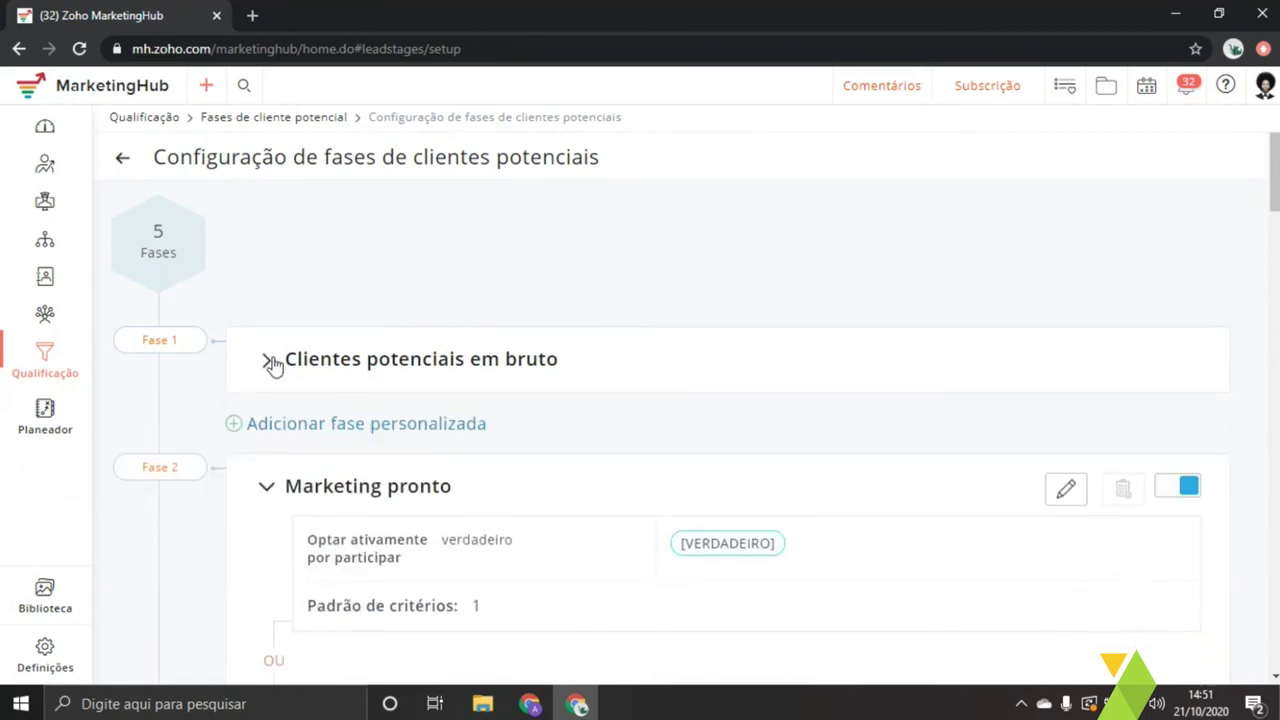
left_click(270, 490)
scroll(317, 537, "down", 2)
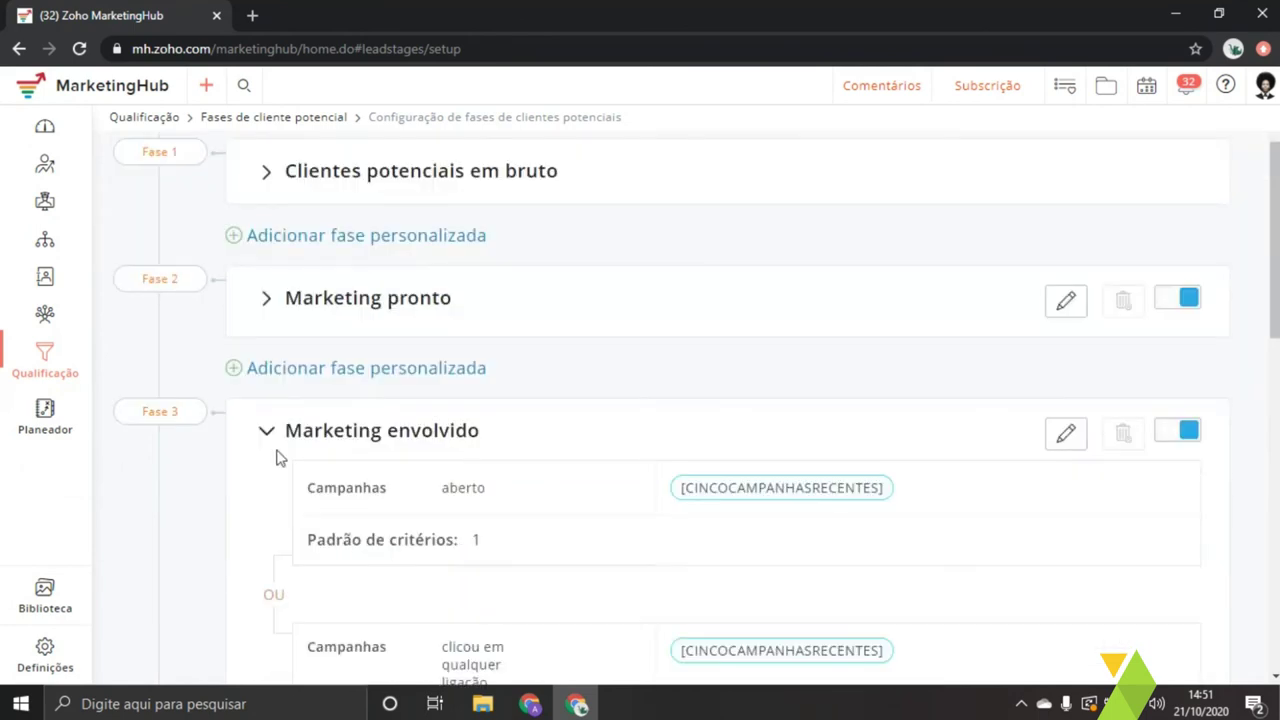
left_click(300, 440)
scroll(280, 477, "down", 1)
left_click(274, 478)
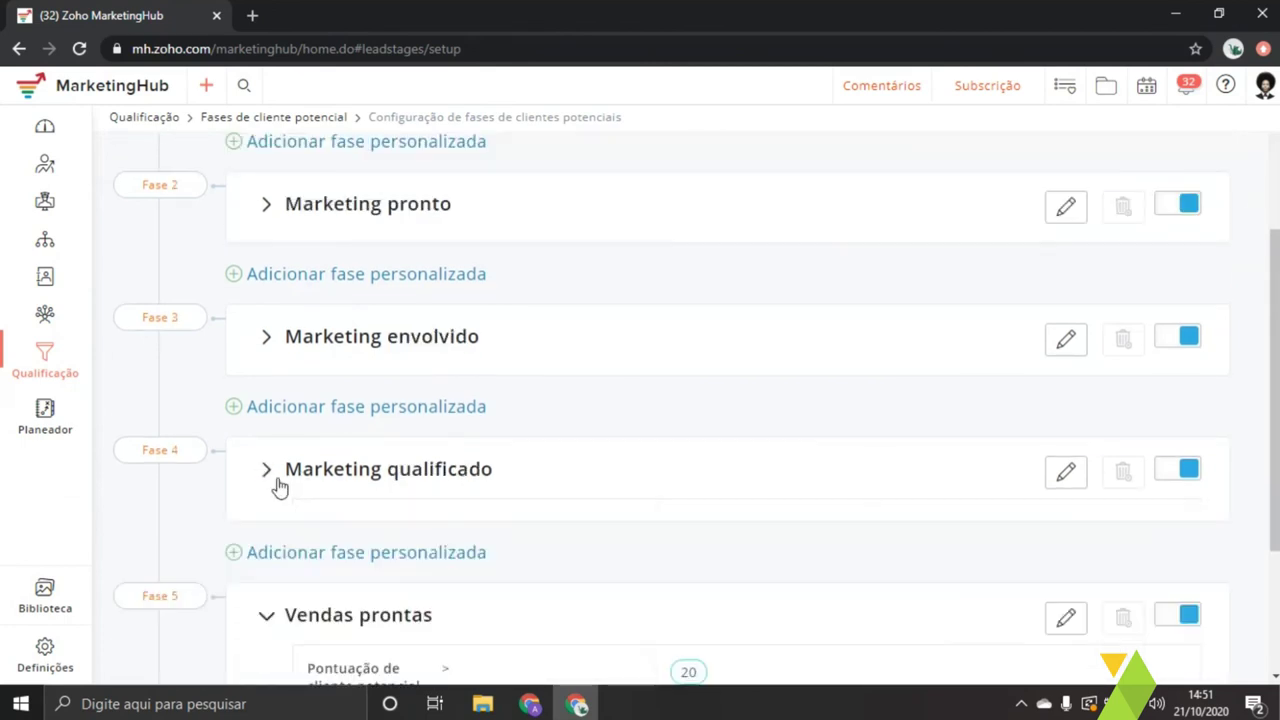
scroll(277, 485, "up", 1)
scroll(285, 480, "down", 3)
left_click(277, 430)
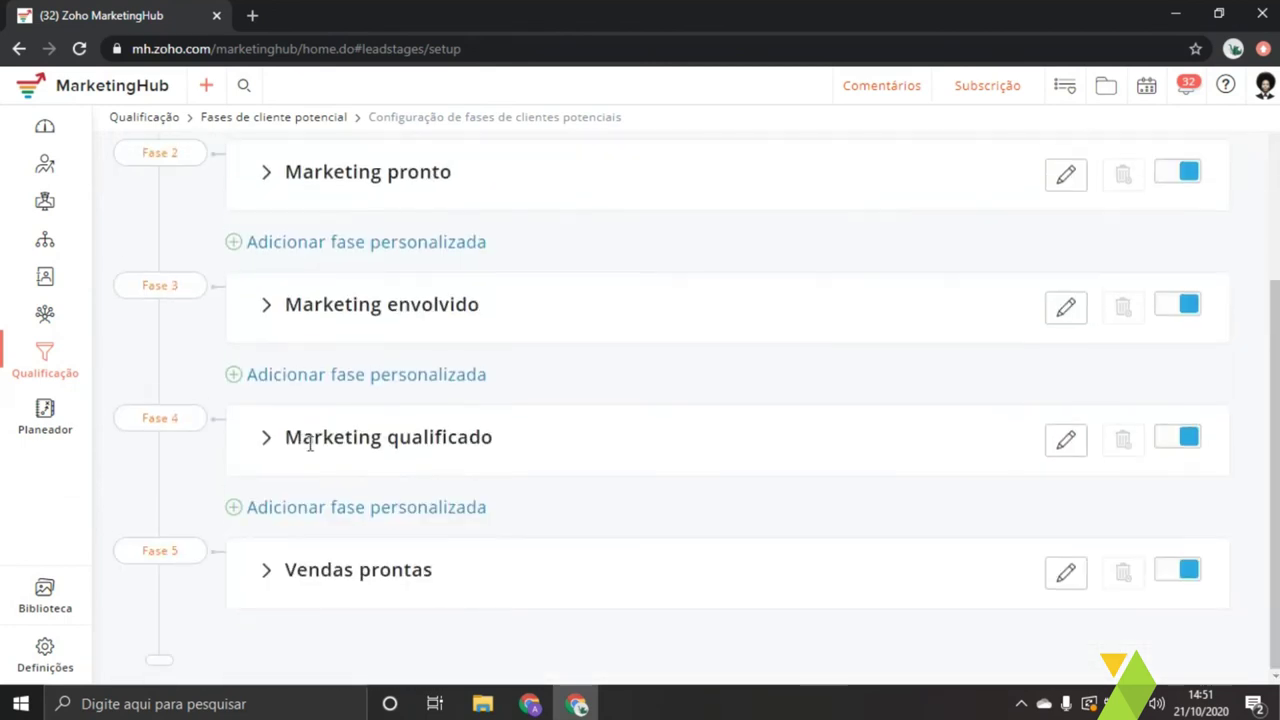
scroll(360, 505, "up", 1)
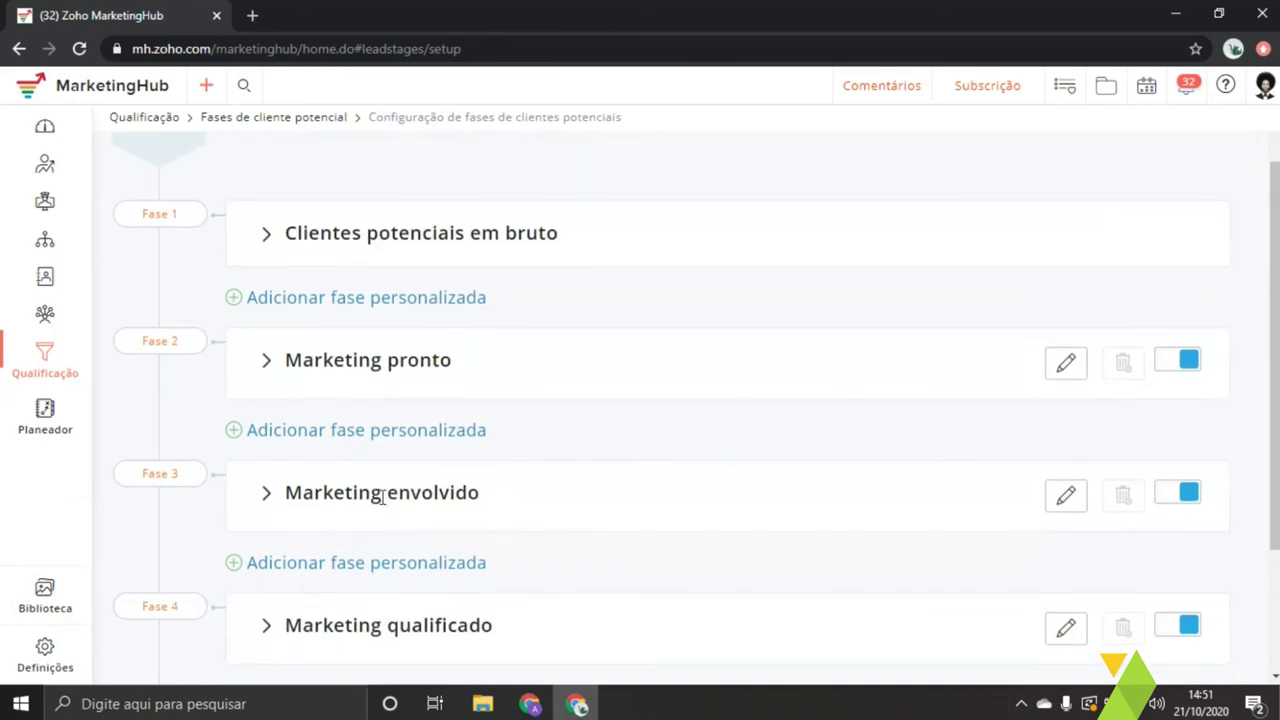
- Open the Informações sobre clientes potenciais page of the Qualificação area and examine the reports on potential clients by source
mouse_move(69, 360)
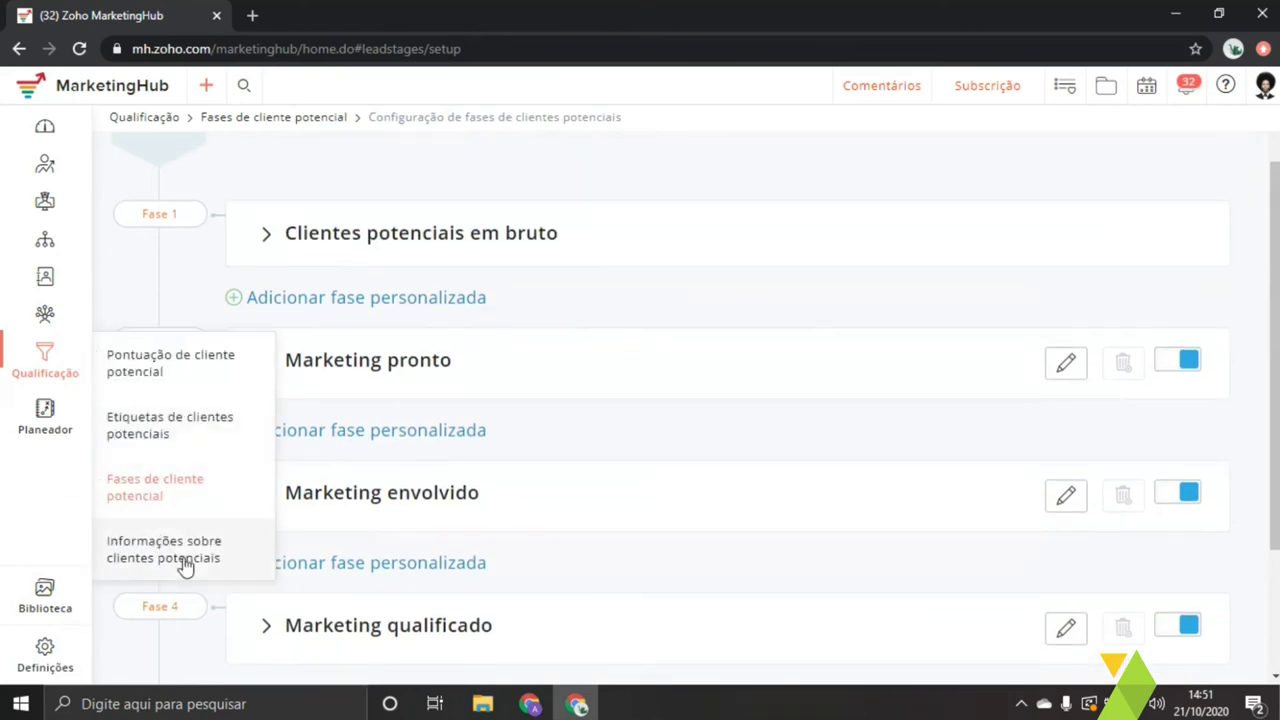
left_click(218, 576)
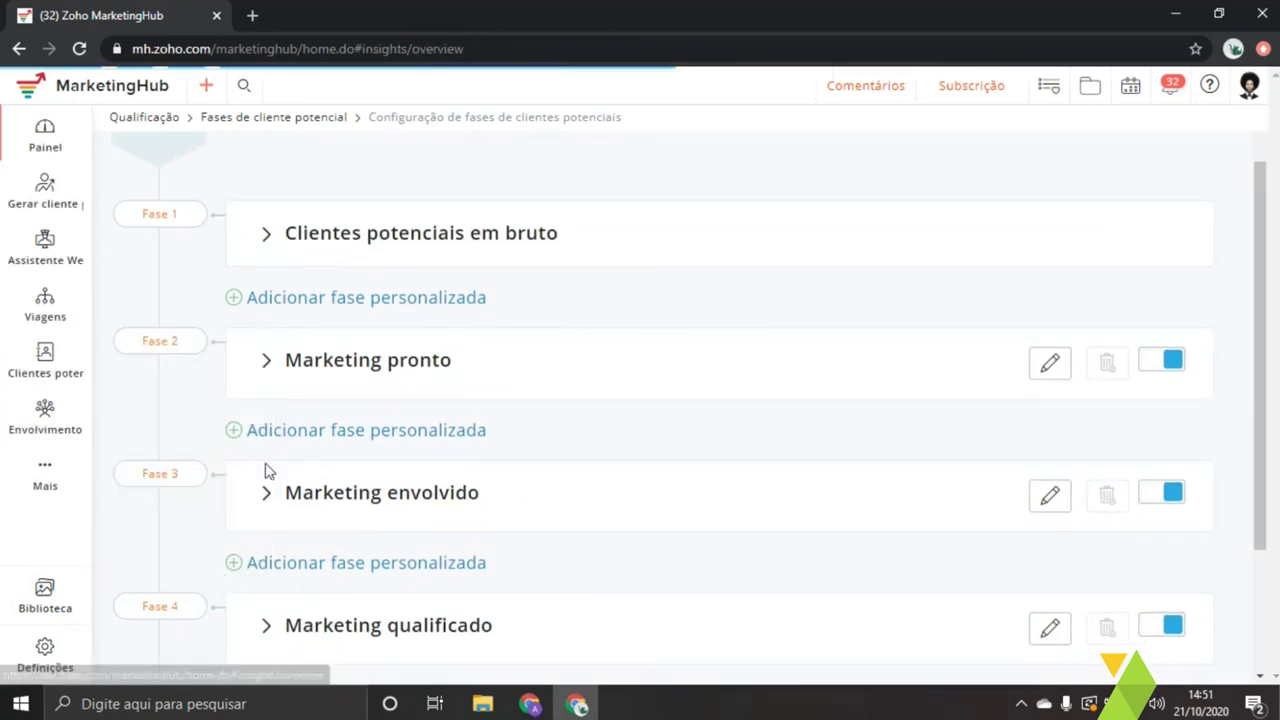
scroll(386, 358, "down", 4)
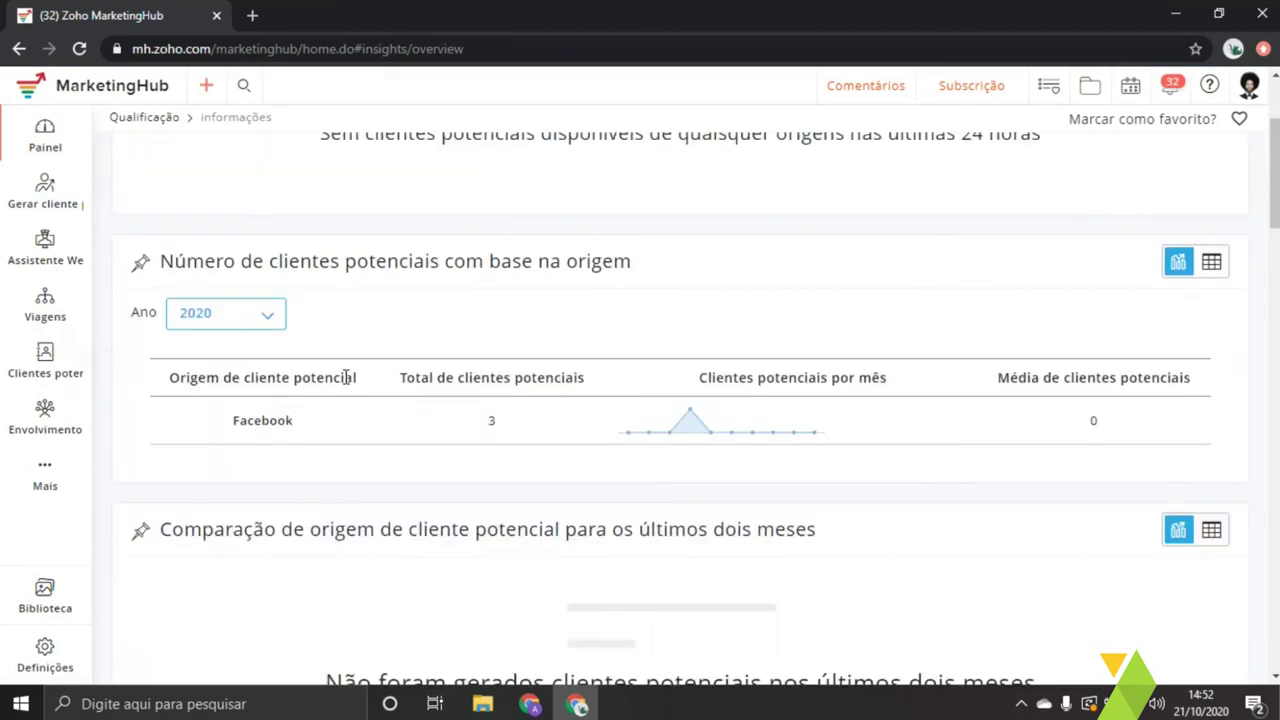
scroll(386, 358, "up", 1)
left_click_drag(158, 302, 1180, 357)
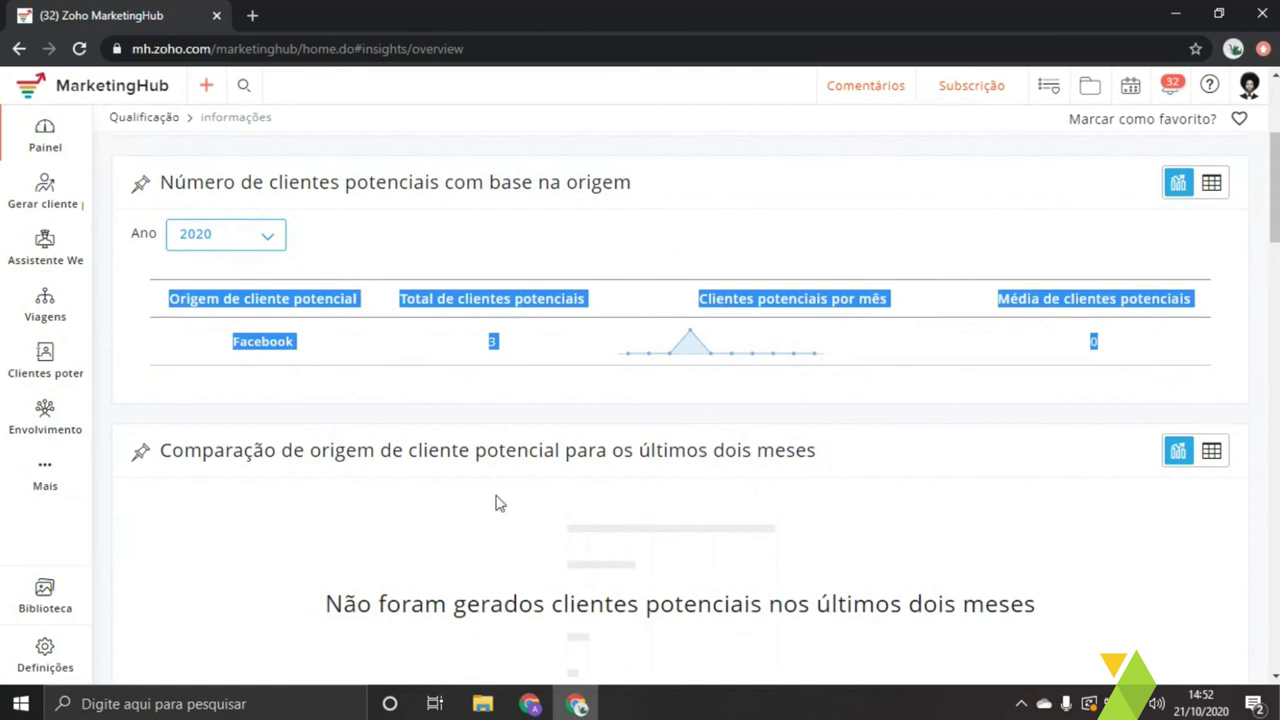
scroll(358, 515, "down", 1)
scroll(358, 515, "down", 1)
scroll(363, 446, "down", 1)
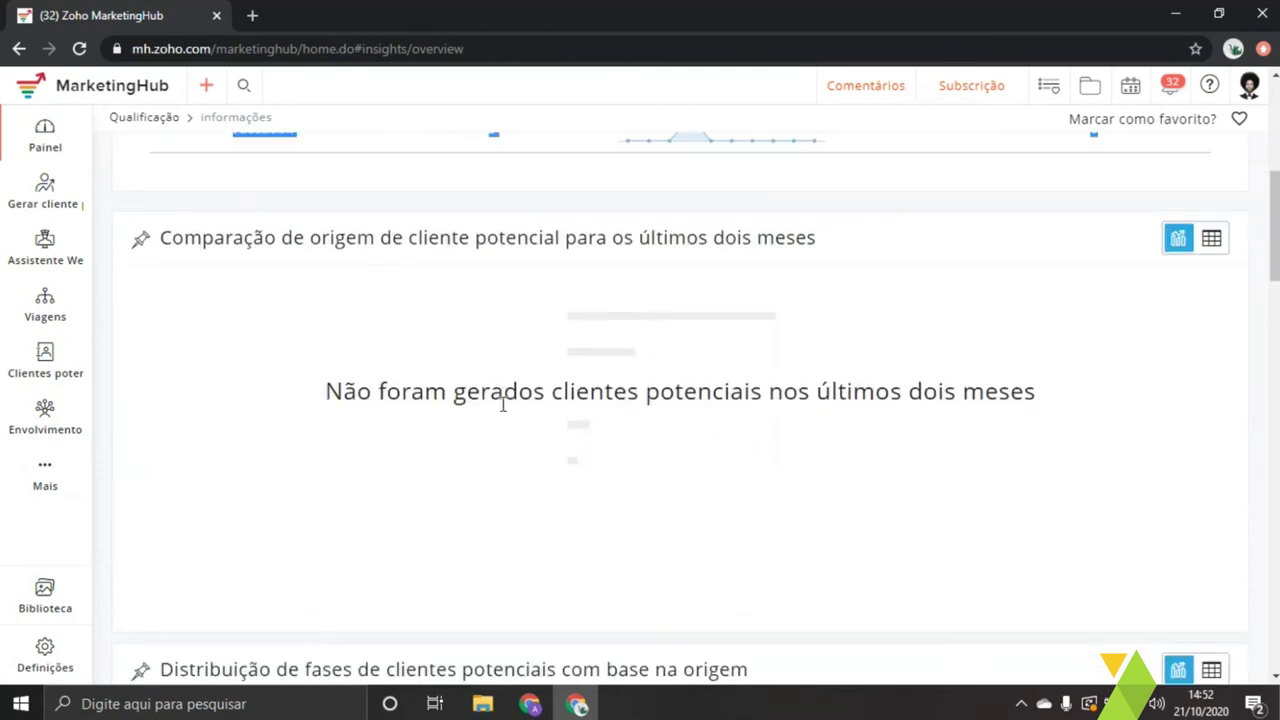
- Examine the chart Distribuição de fases de clientes potenciais com base na origem and the reports on potential client tags
scroll(330, 360, "down", 2)
scroll(320, 365, "down", 1)
scroll(154, 437, "up", 1)
scroll(191, 417, "down", 2)
left_click_drag(752, 224, 628, 224)
triple_click(140, 250)
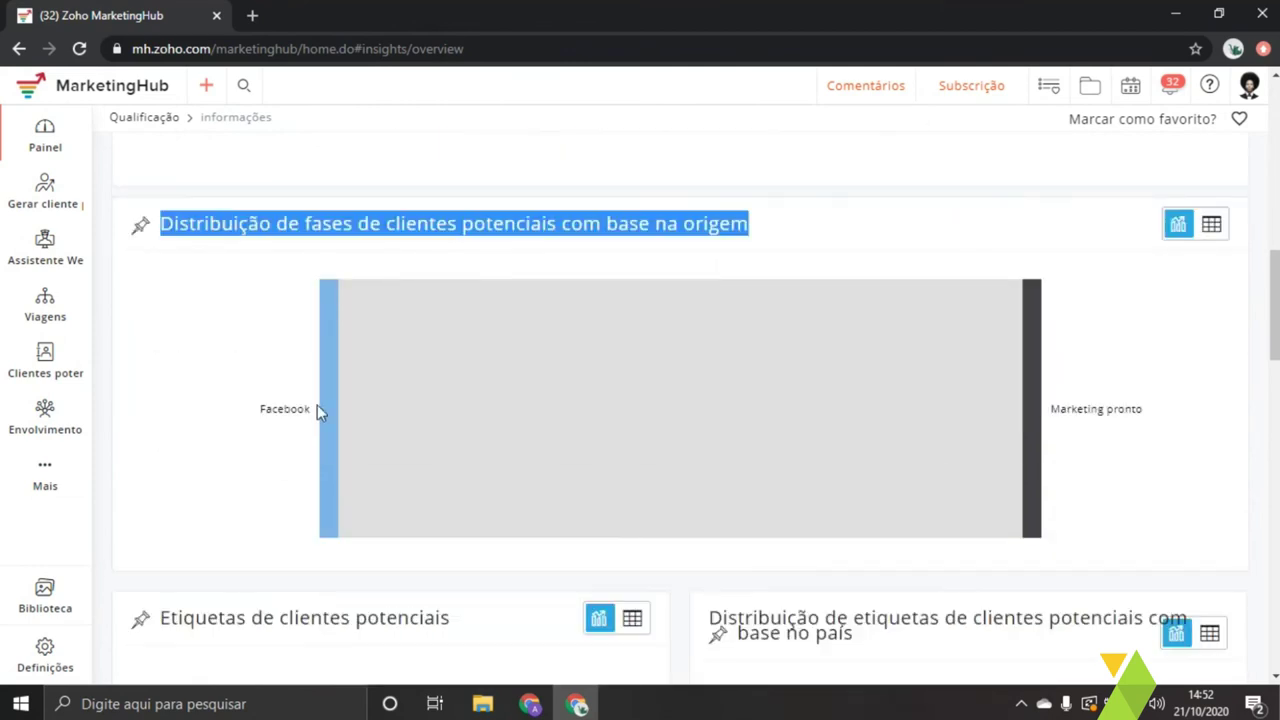
mouse_move(377, 470)
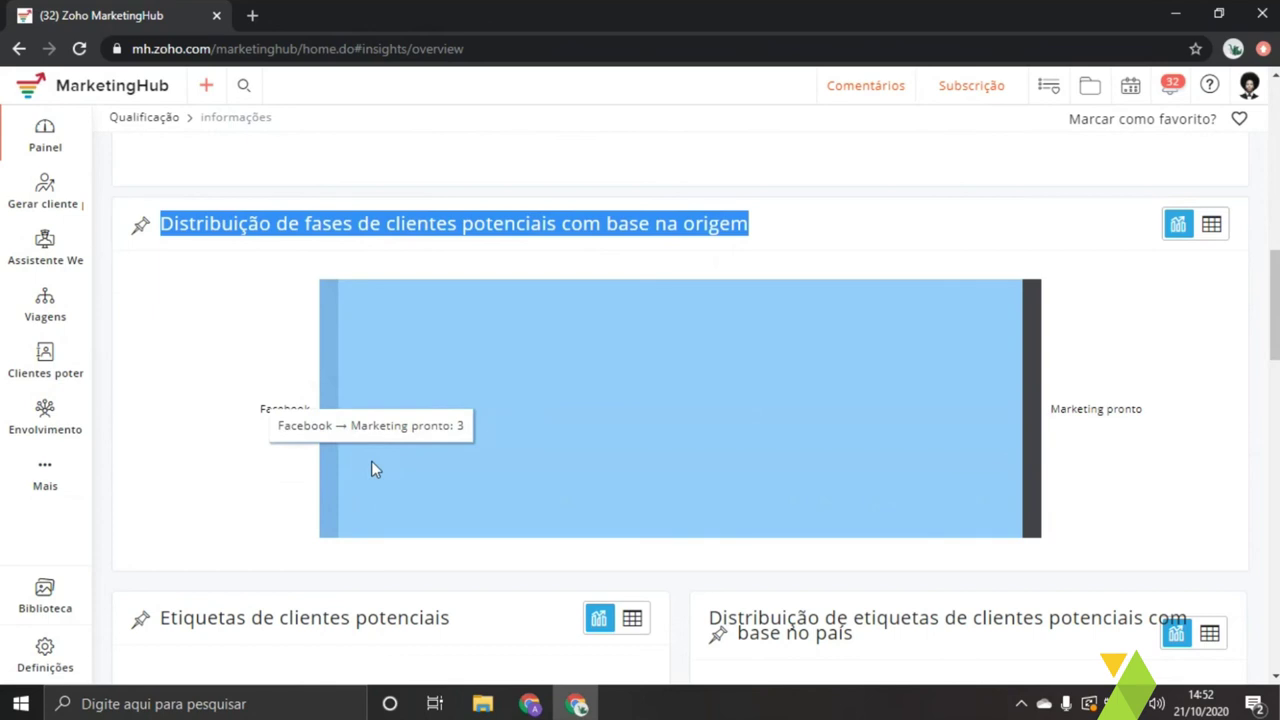
mouse_move(1032, 412)
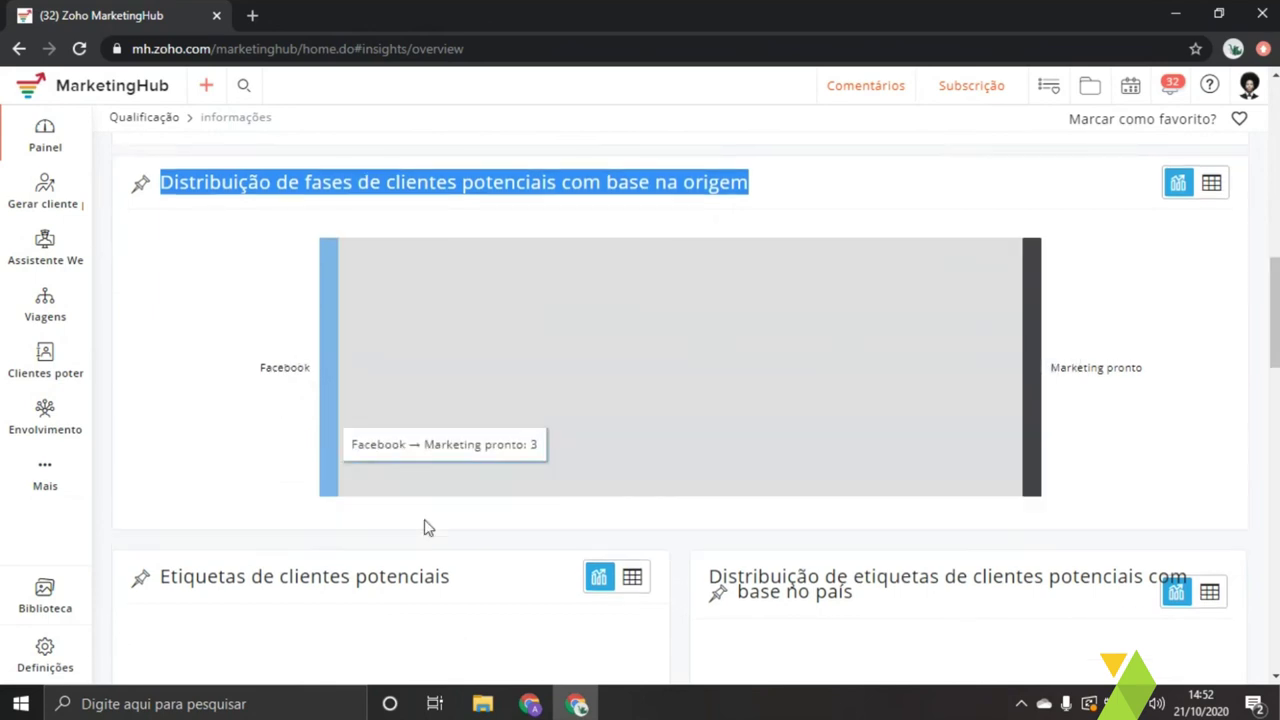
scroll(420, 520, "down", 2)
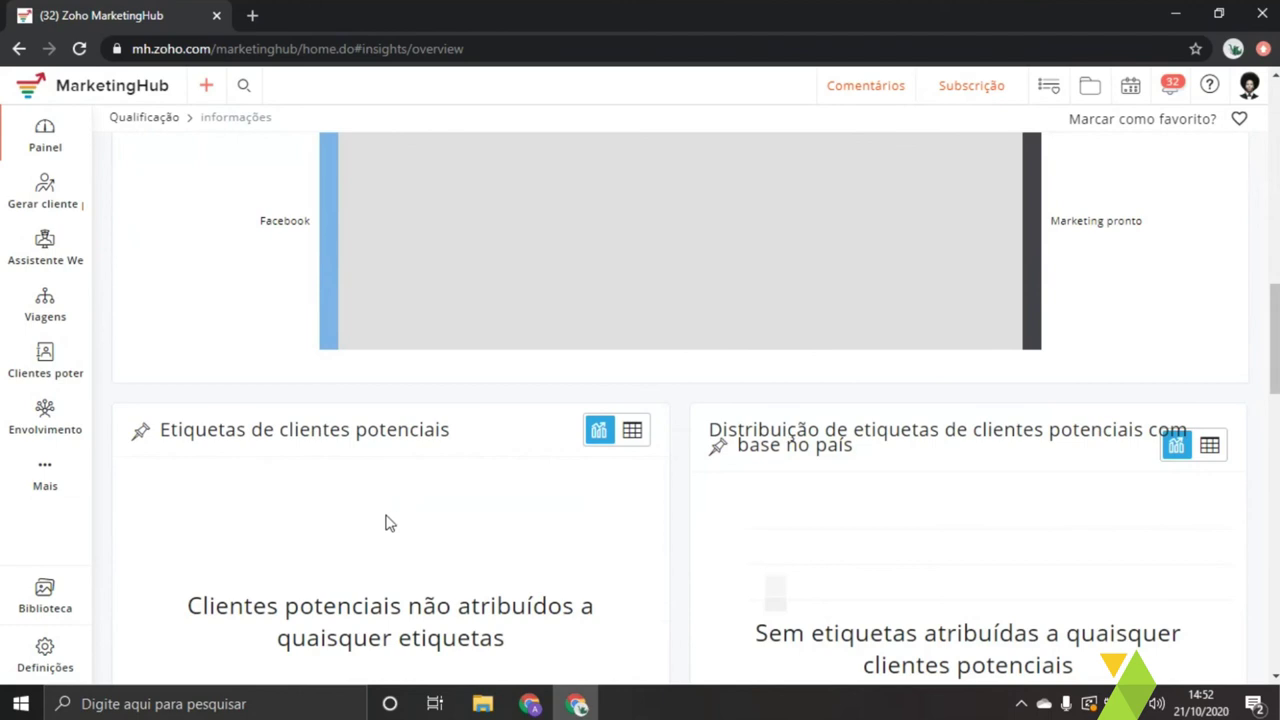
- Open the Planeador de marketing page of the Planeador area
left_click(67, 465)
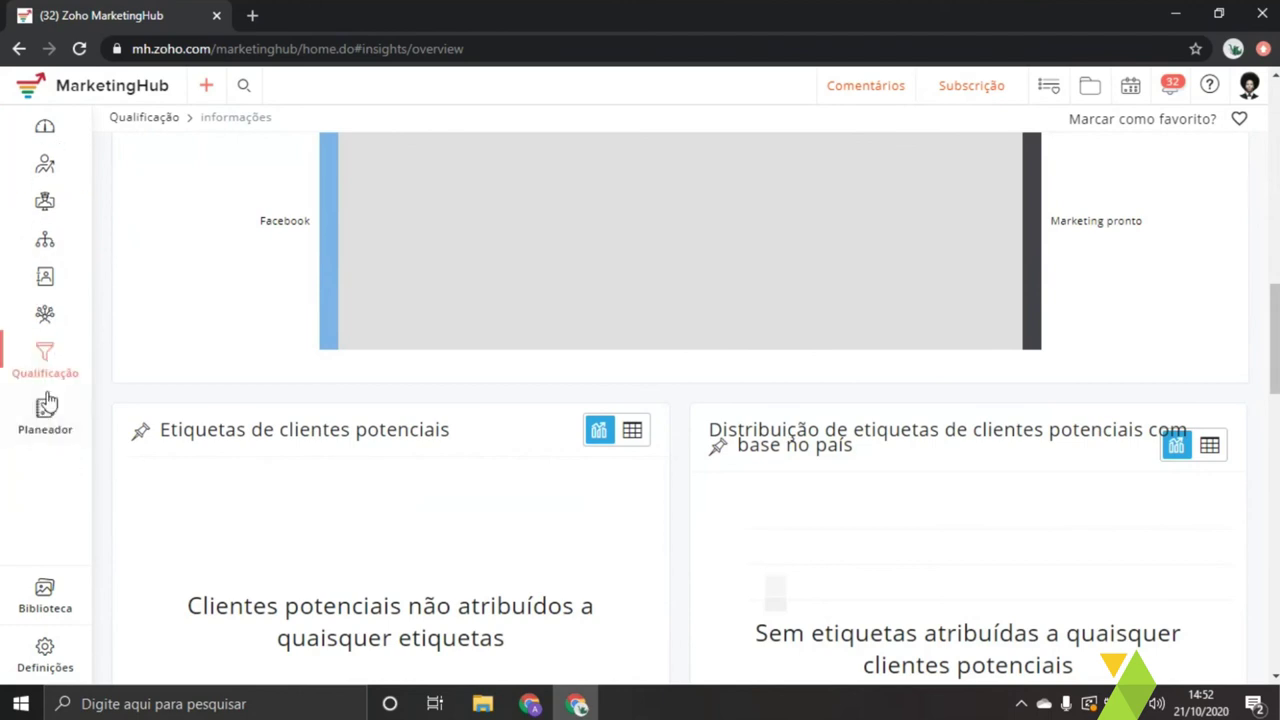
mouse_move(45, 355)
mouse_move(43, 432)
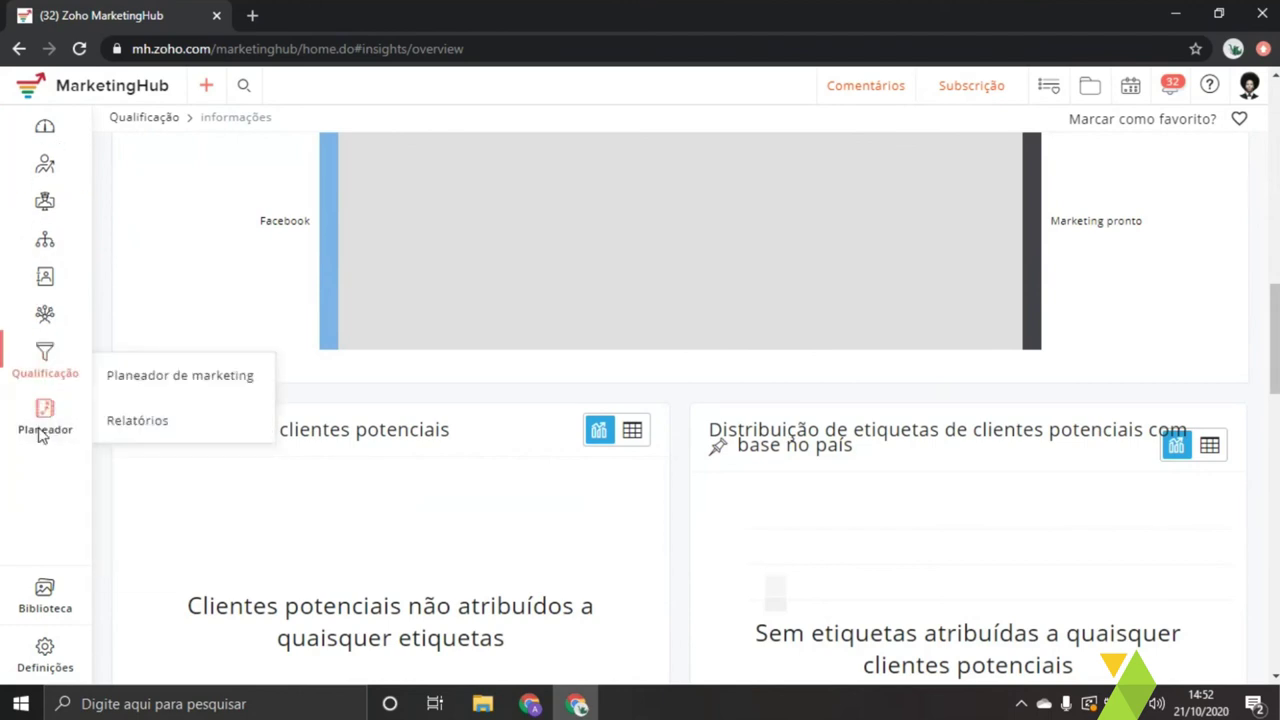
left_click(166, 384)
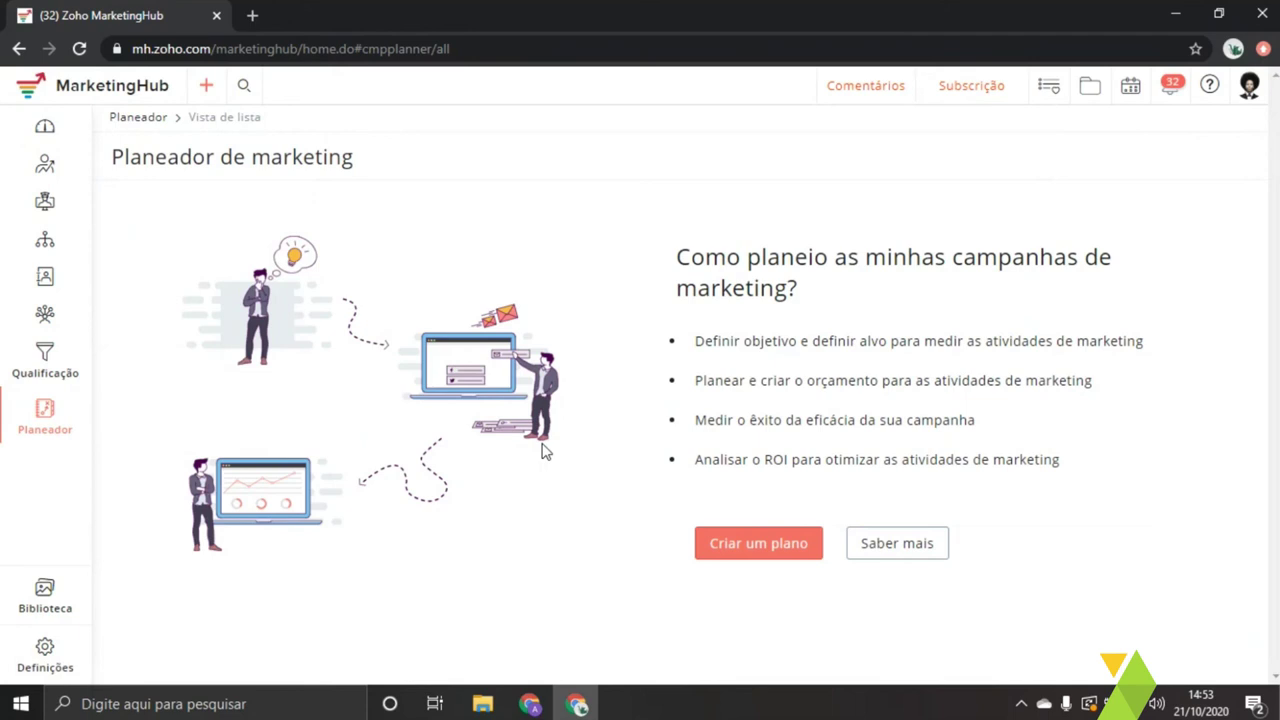
- Start creating a marketing plan and look over the objectives Geração de tráfego, Conversão passiva and Conversão ativa
left_click(705, 548)
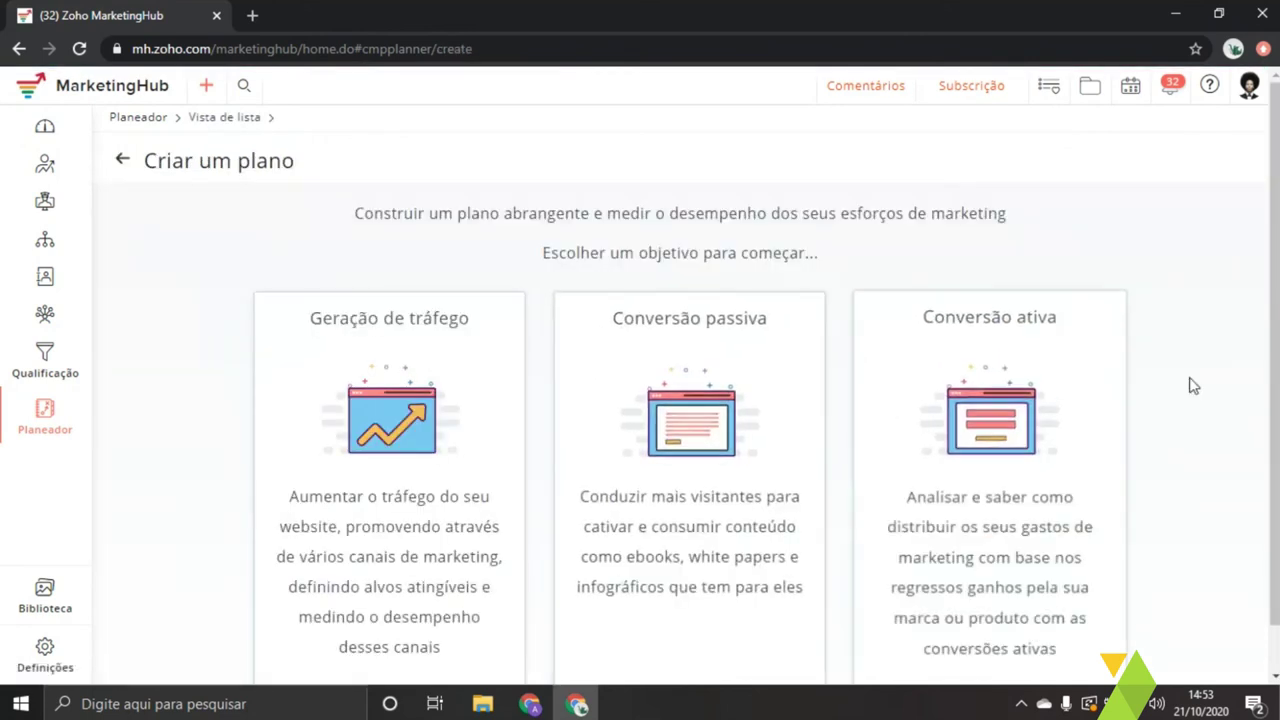
scroll(1190, 385, "down", 1)
mouse_move(1046, 457)
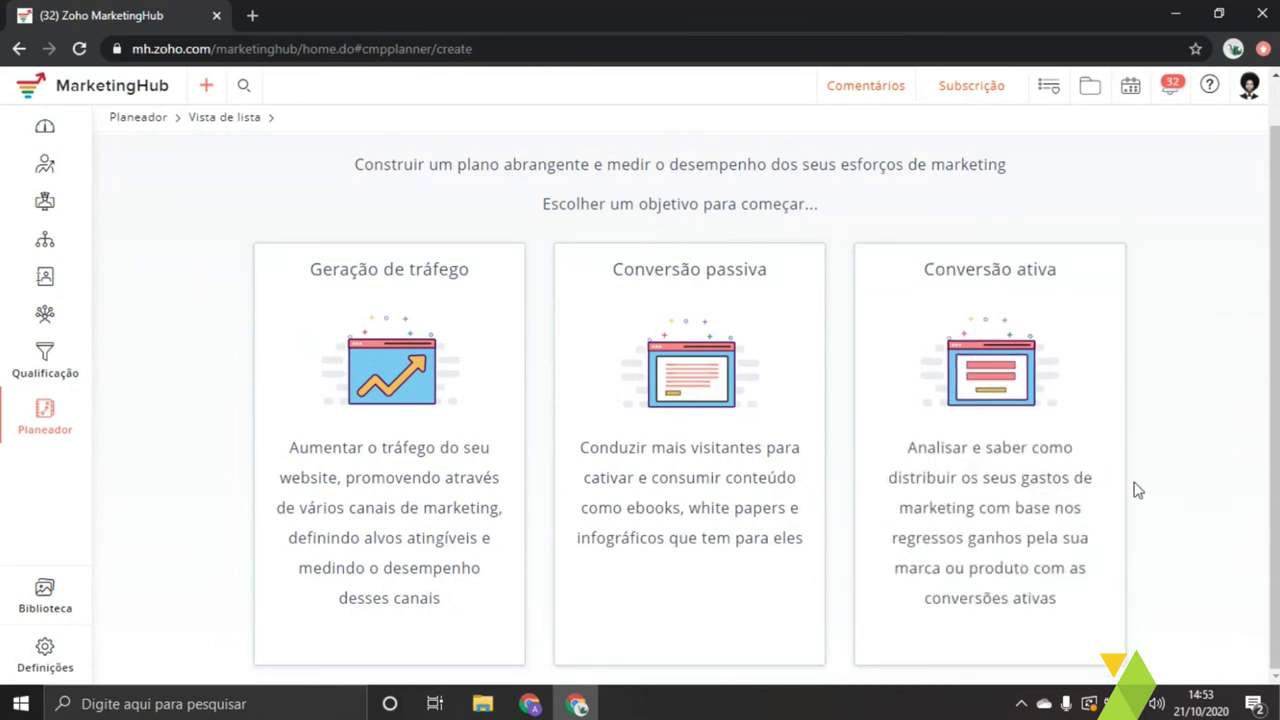
mouse_move(529, 537)
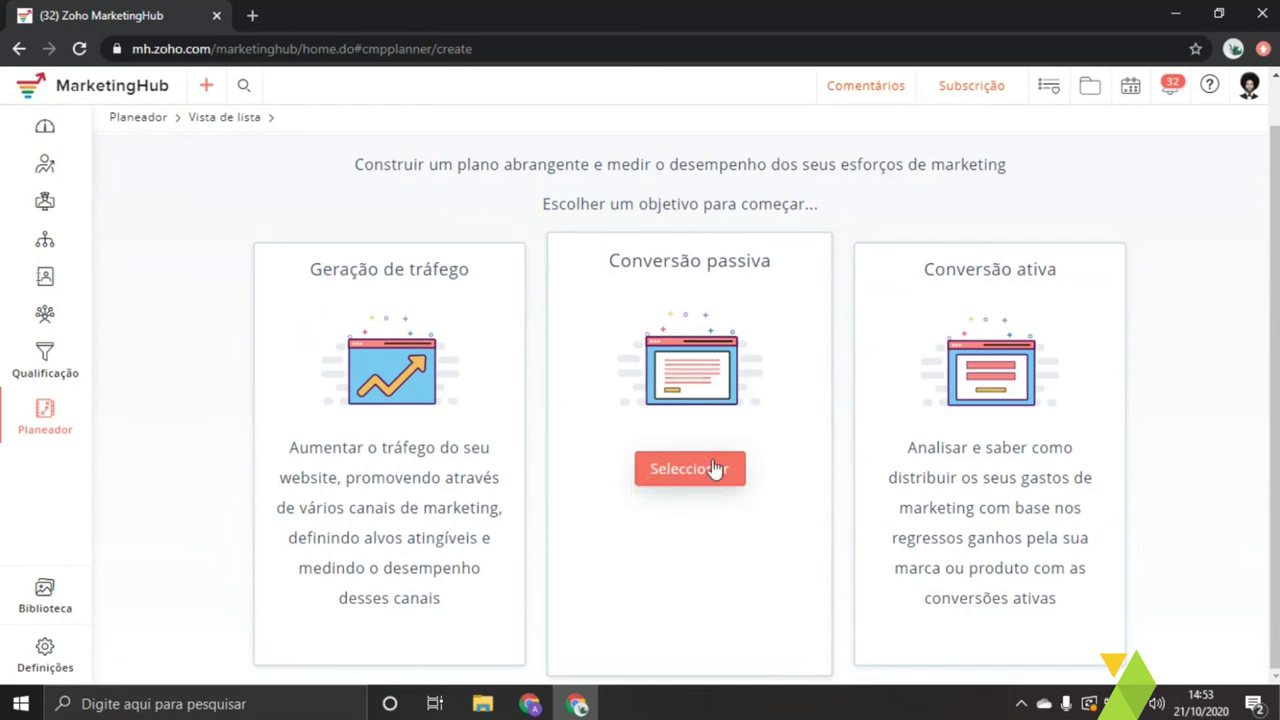
mouse_move(480, 491)
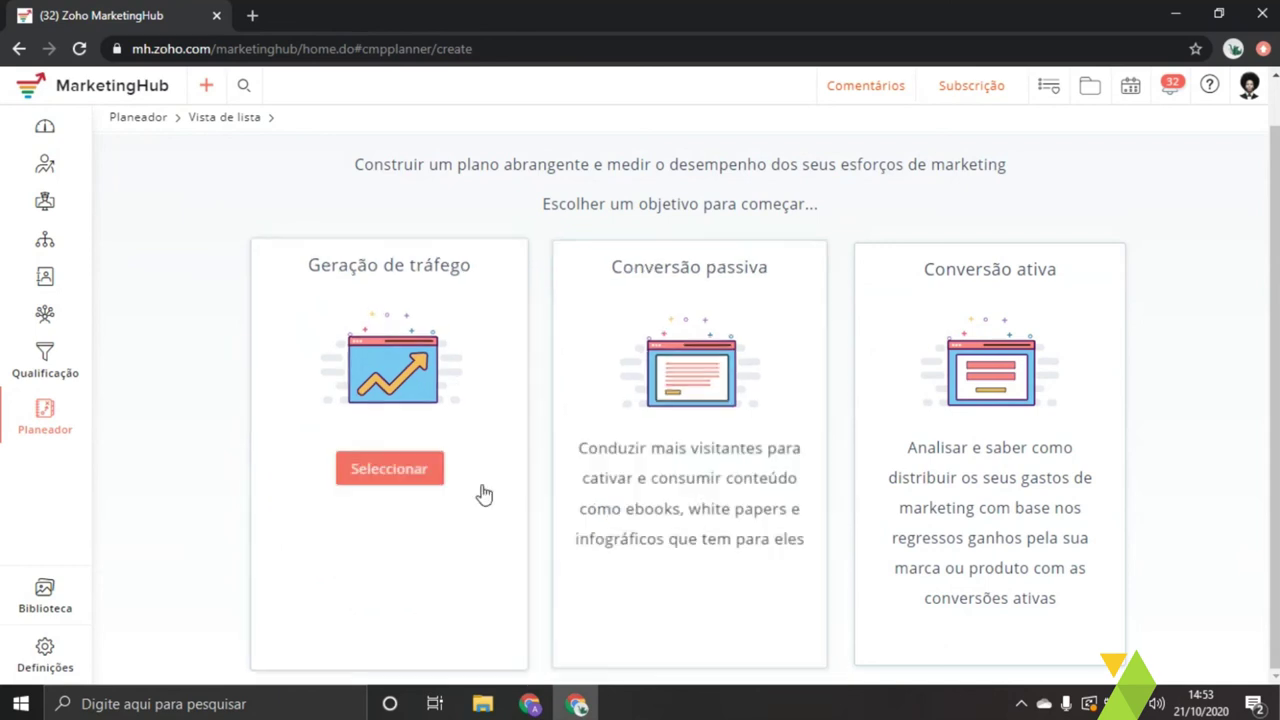
- Create a marketing plan for Geração de tráfego, named "Exemplo" with the overview "Exemplo."
left_click(422, 472)
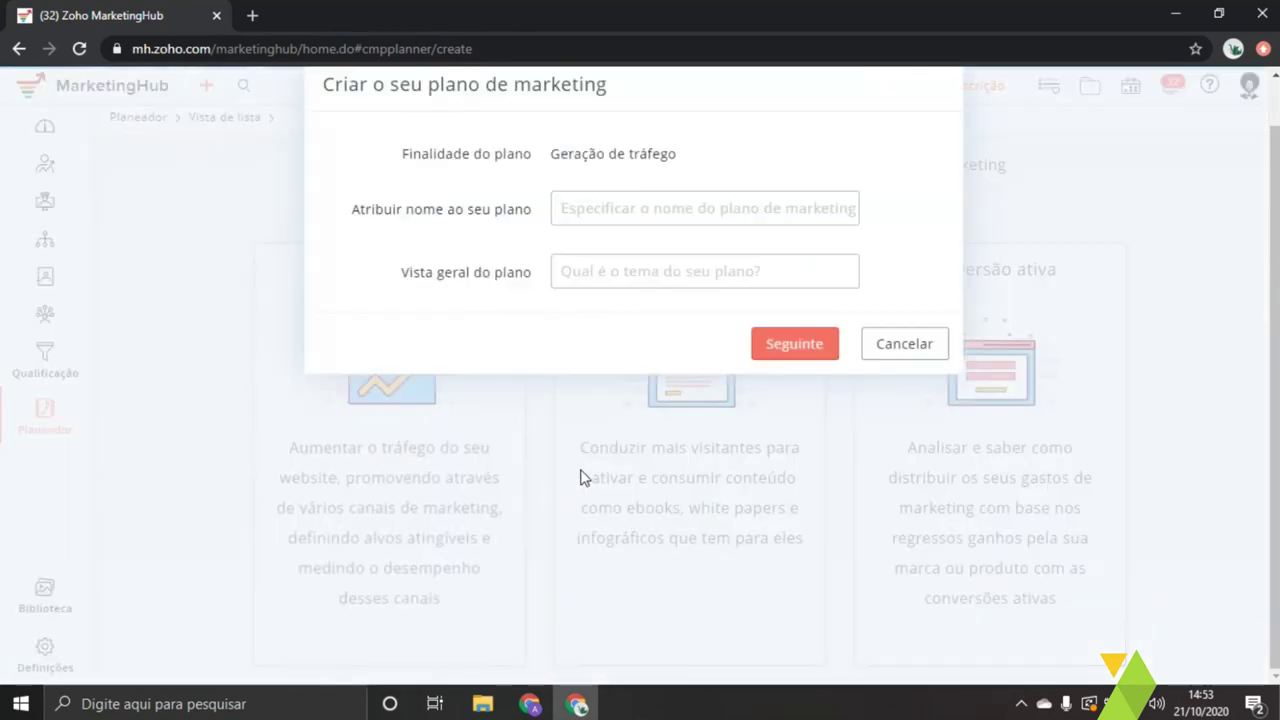
type("Exemplo")
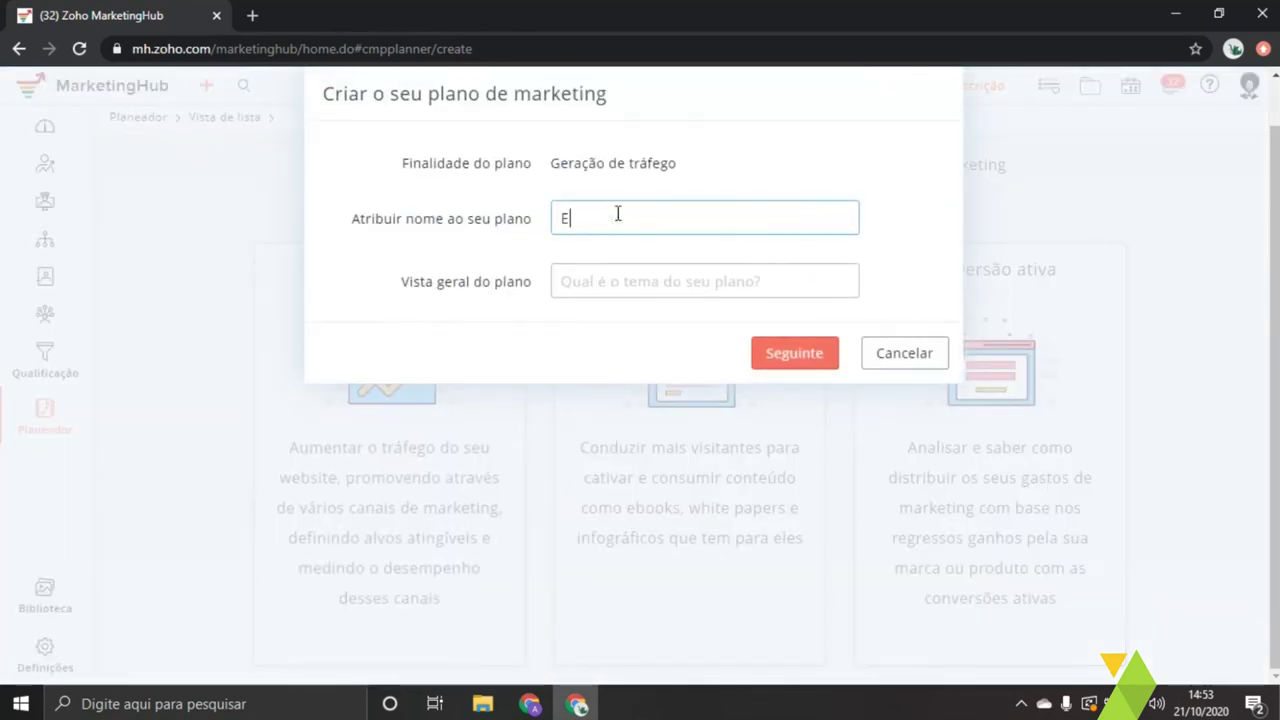
key("Tab")
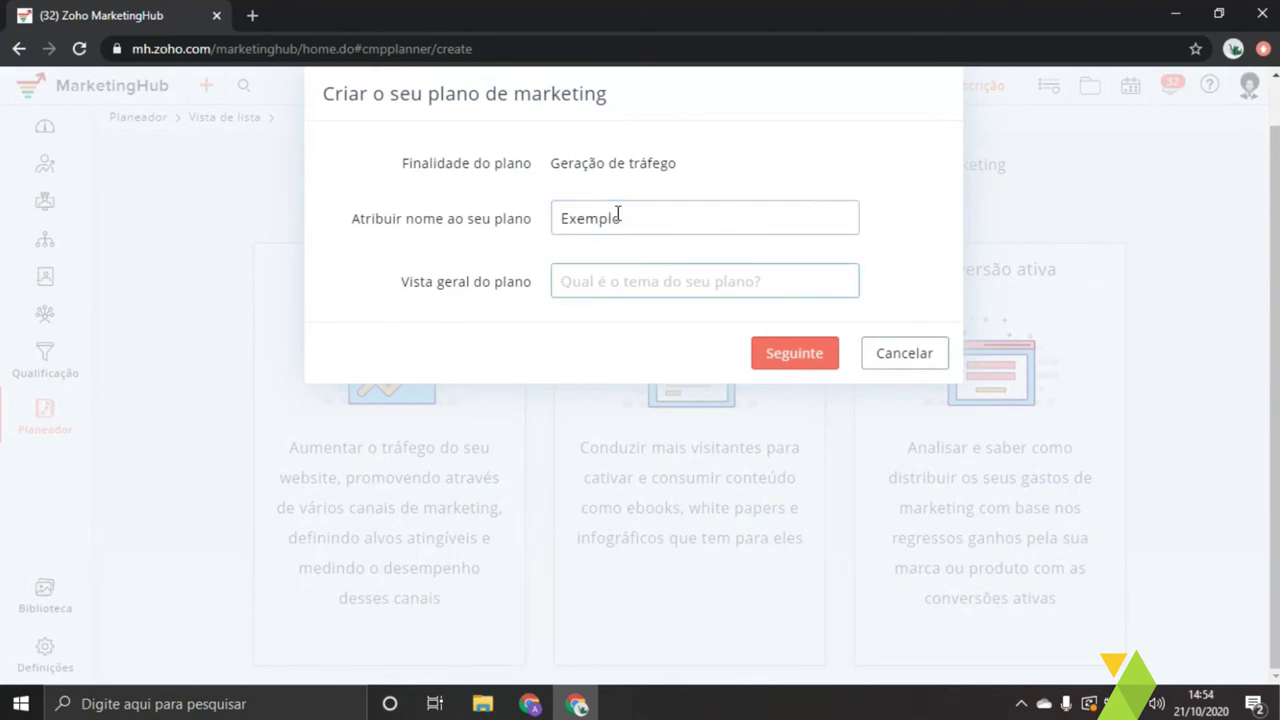
type("E")
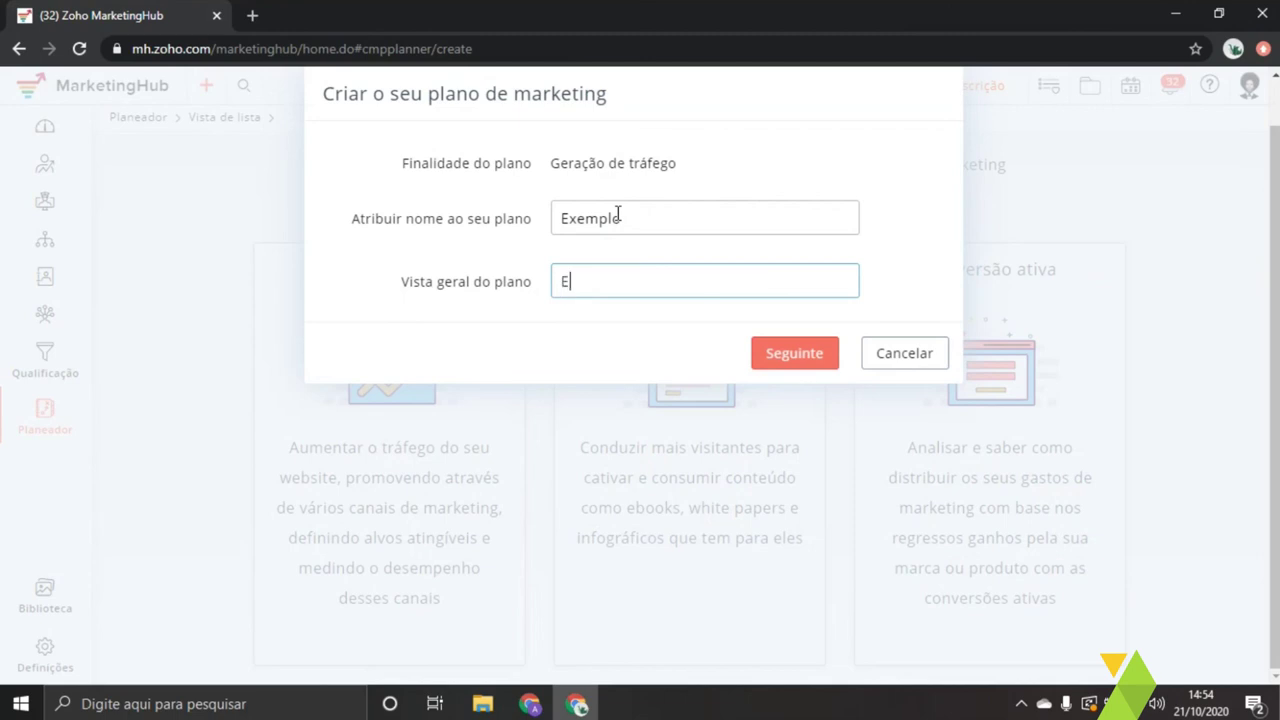
type("xemplo.")
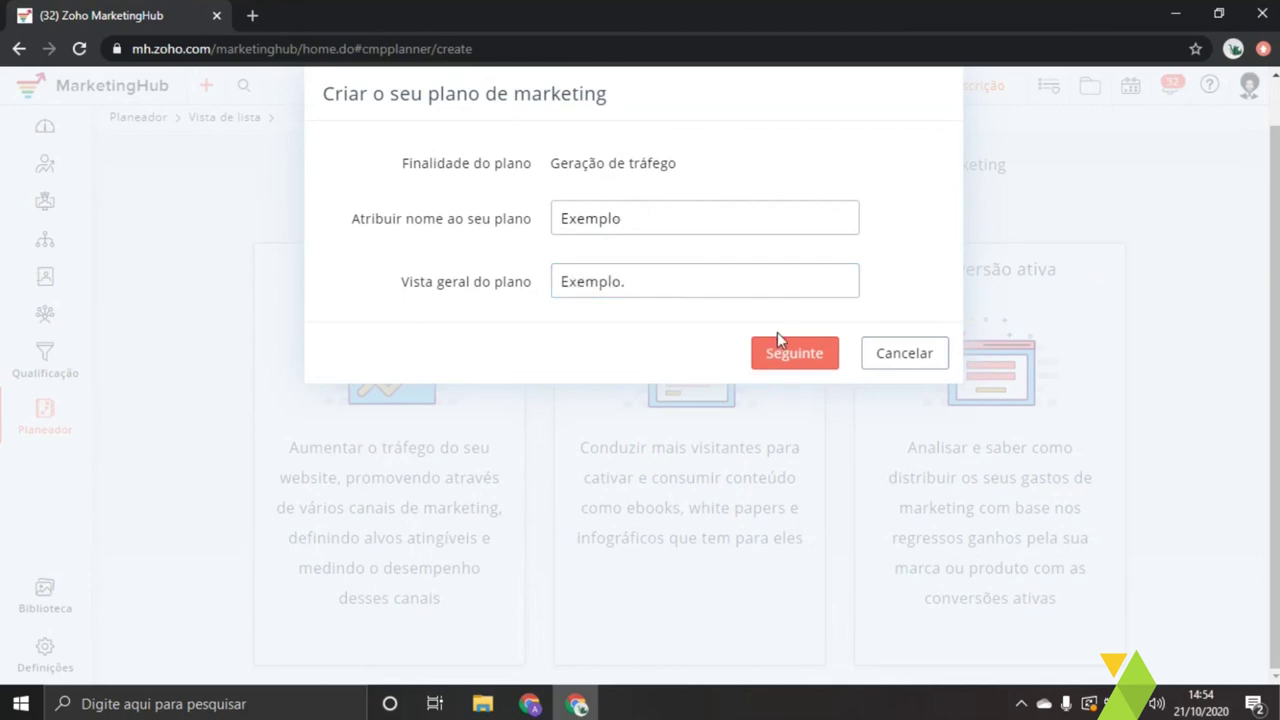
left_click(789, 354)
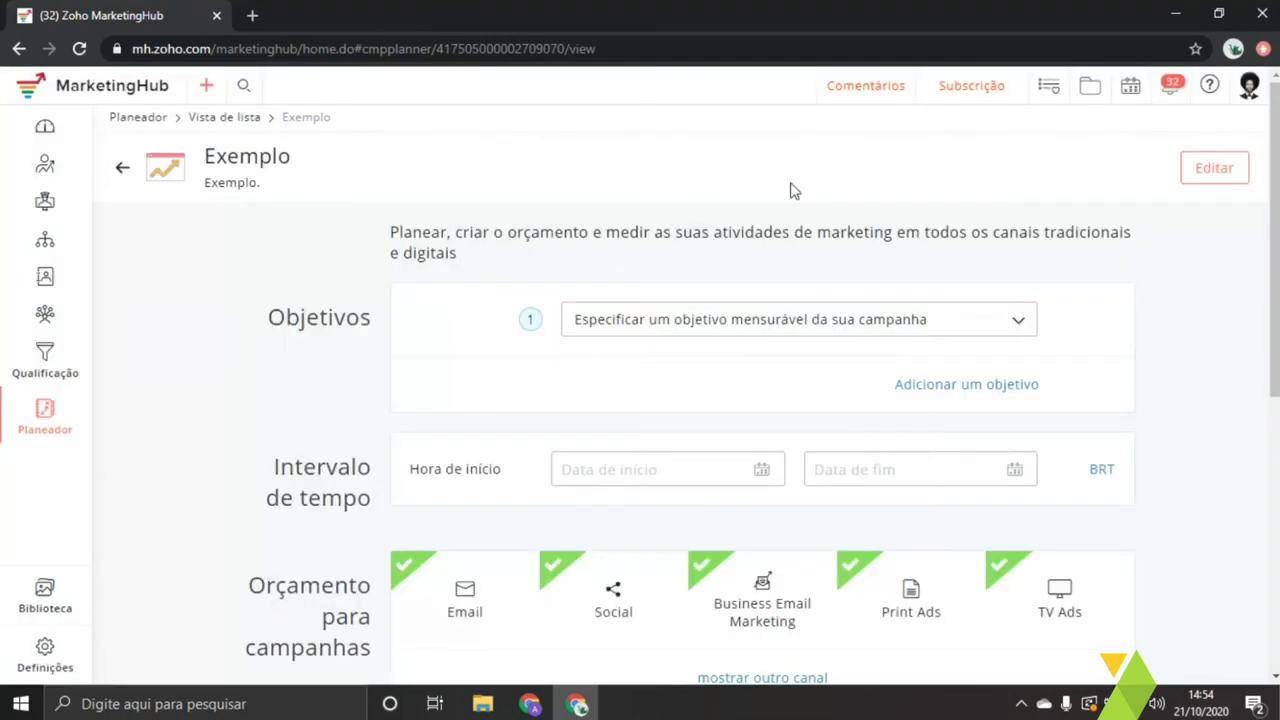
- Try Aumentar o número de visitantes do website as the plan's first objective, and switch it to Objetivo personalizado
scroll(838, 372, "down", 1)
left_click(652, 234)
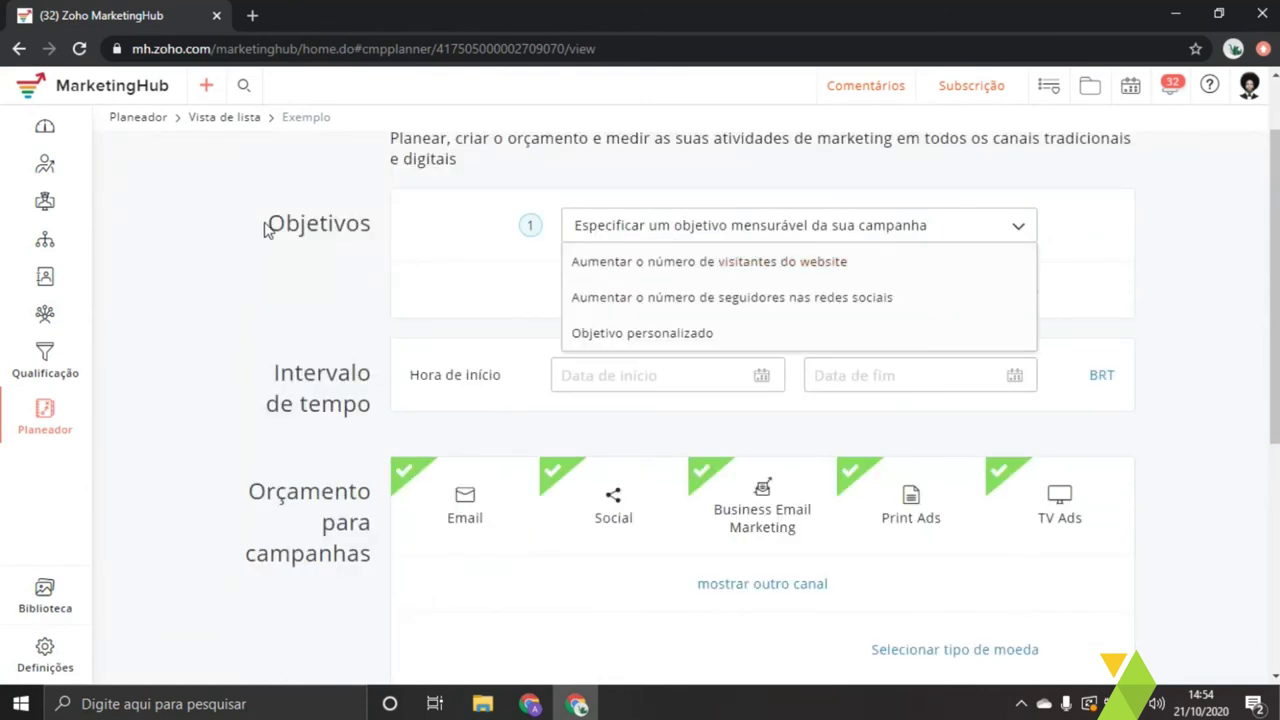
left_click_drag(265, 224, 380, 224)
left_click(709, 225)
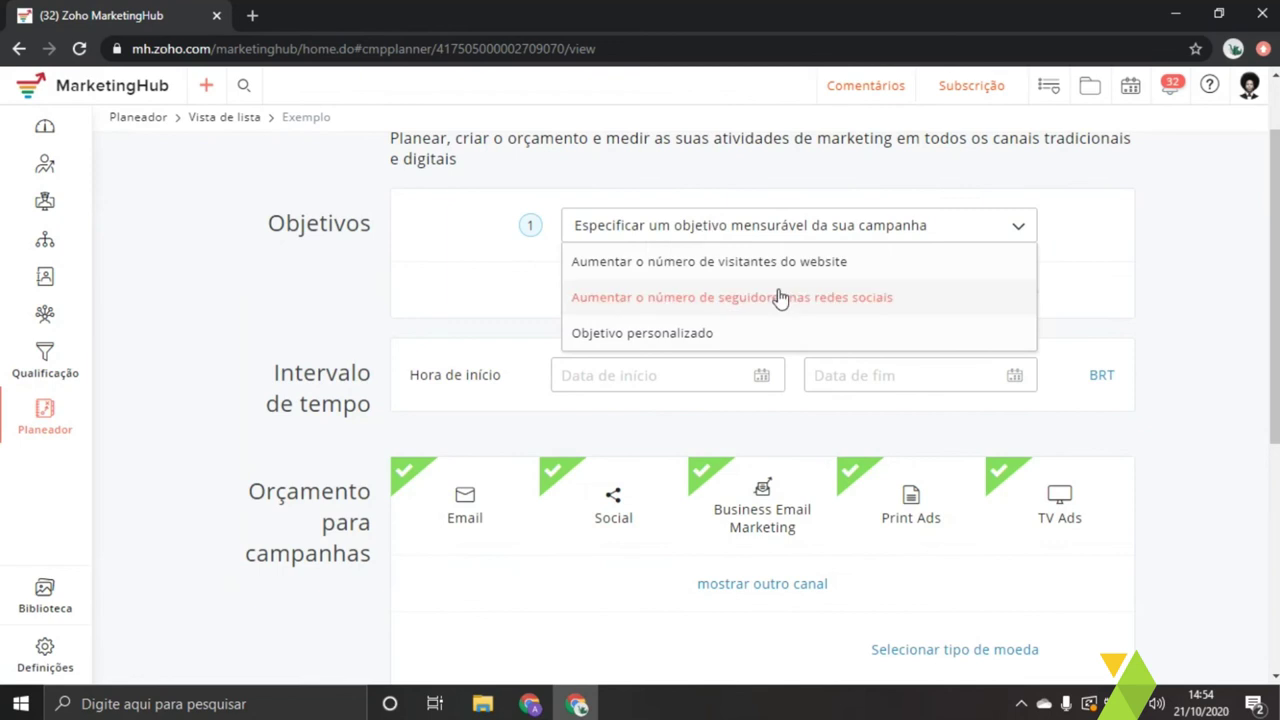
left_click(750, 262)
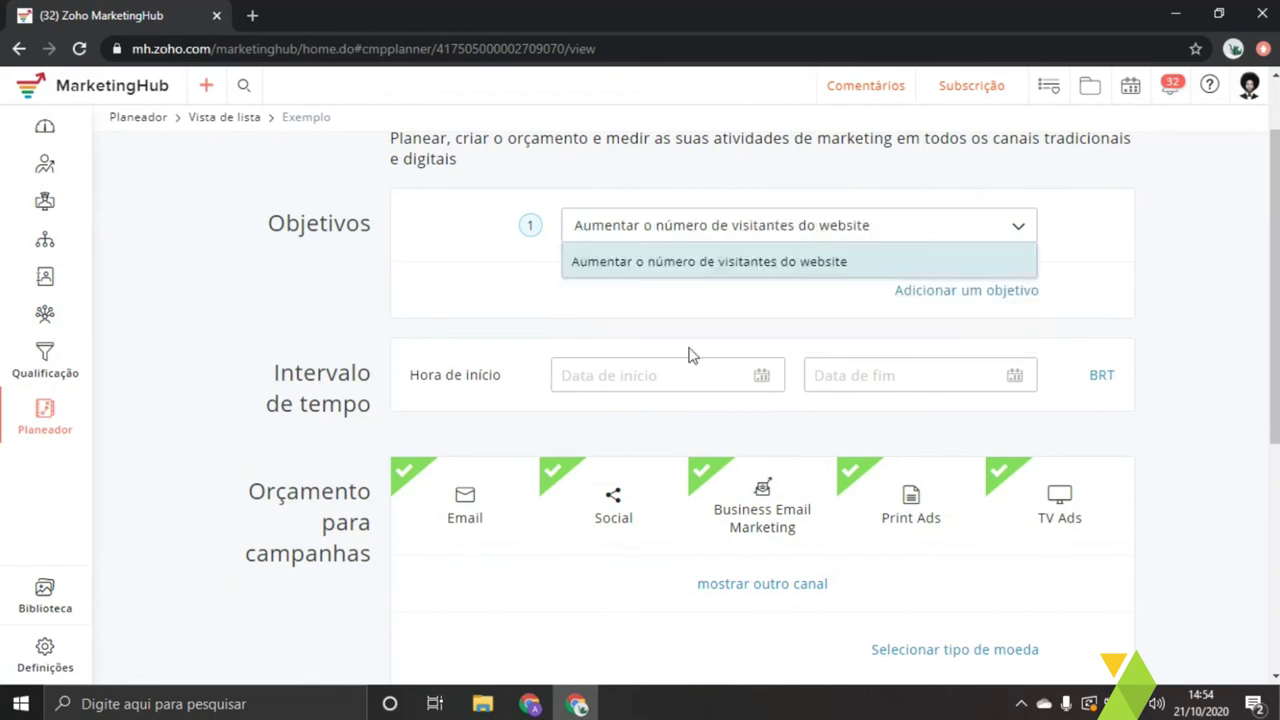
left_click(694, 228)
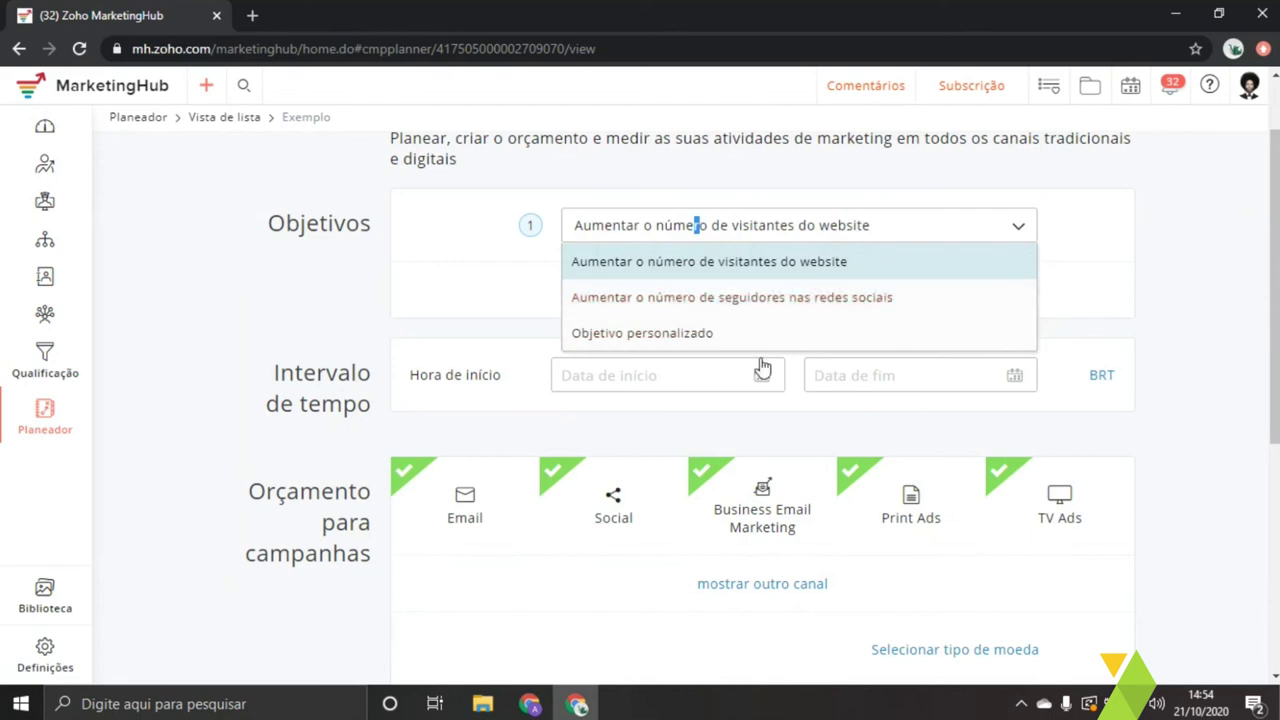
left_click(700, 333)
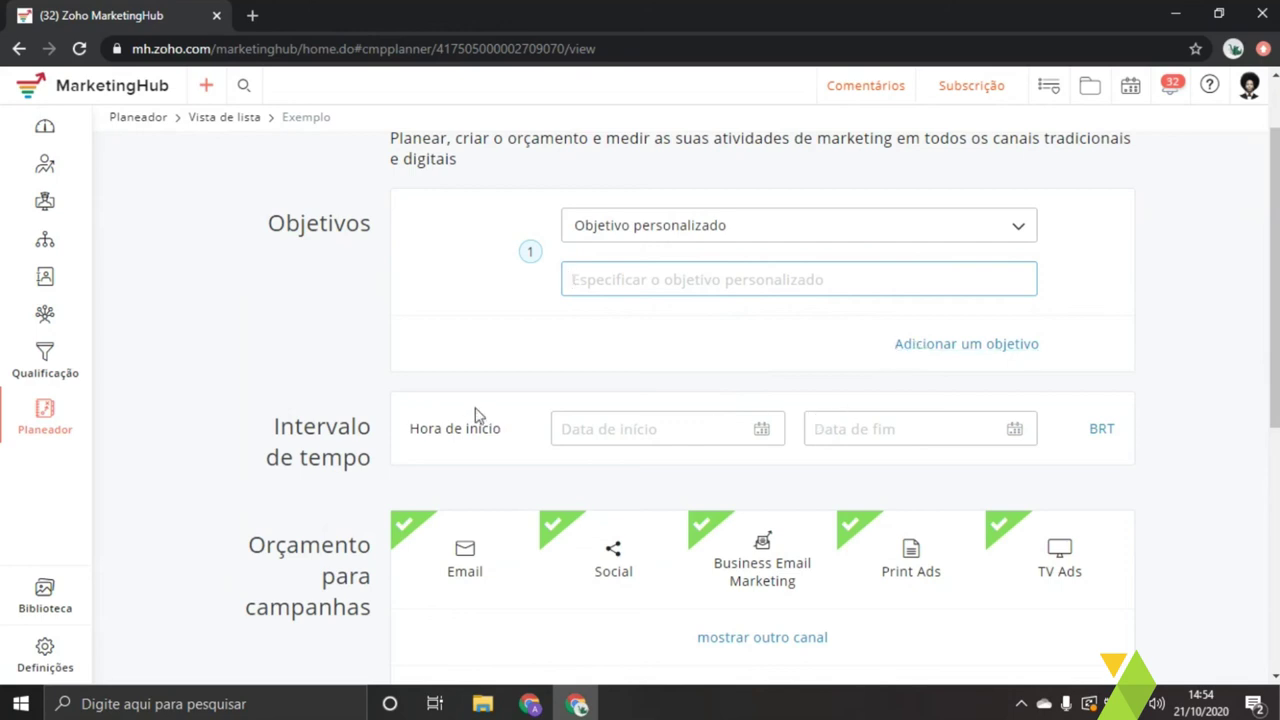
- Set the start date of the plan's time interval to 10/01/2020
left_click_drag(257, 420, 376, 456)
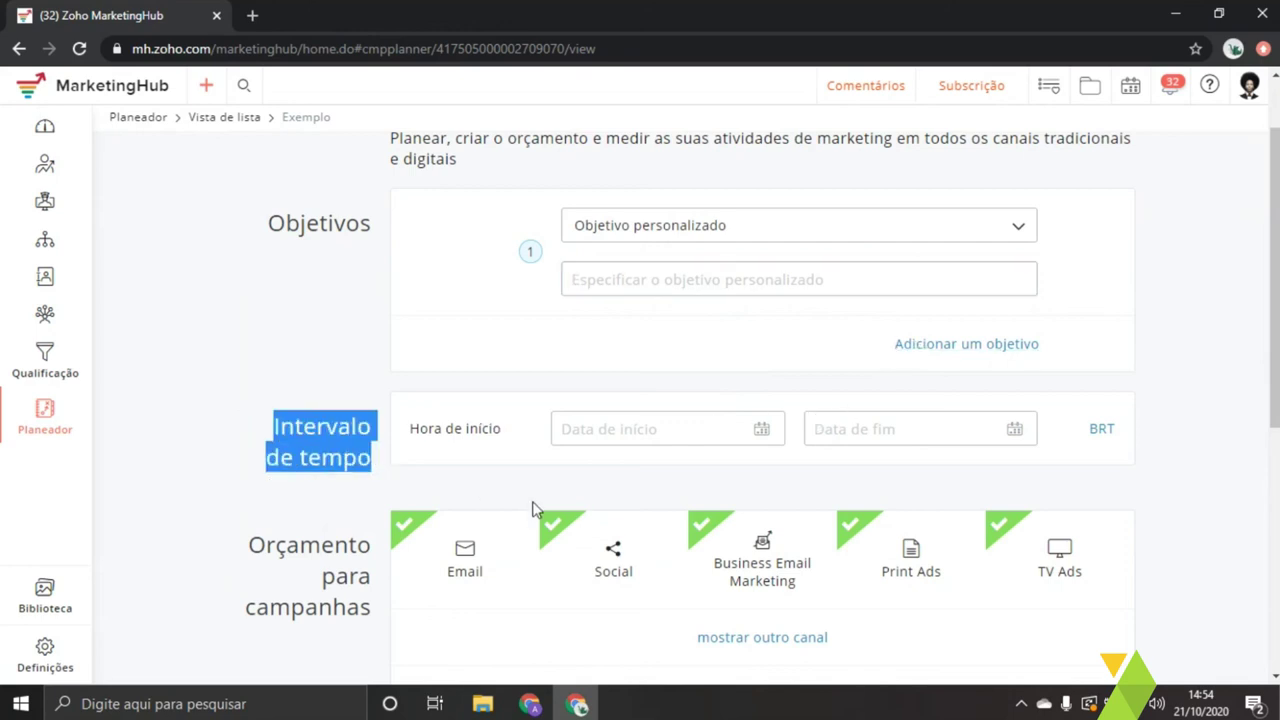
left_click(629, 432)
scroll(629, 450, "down", 1)
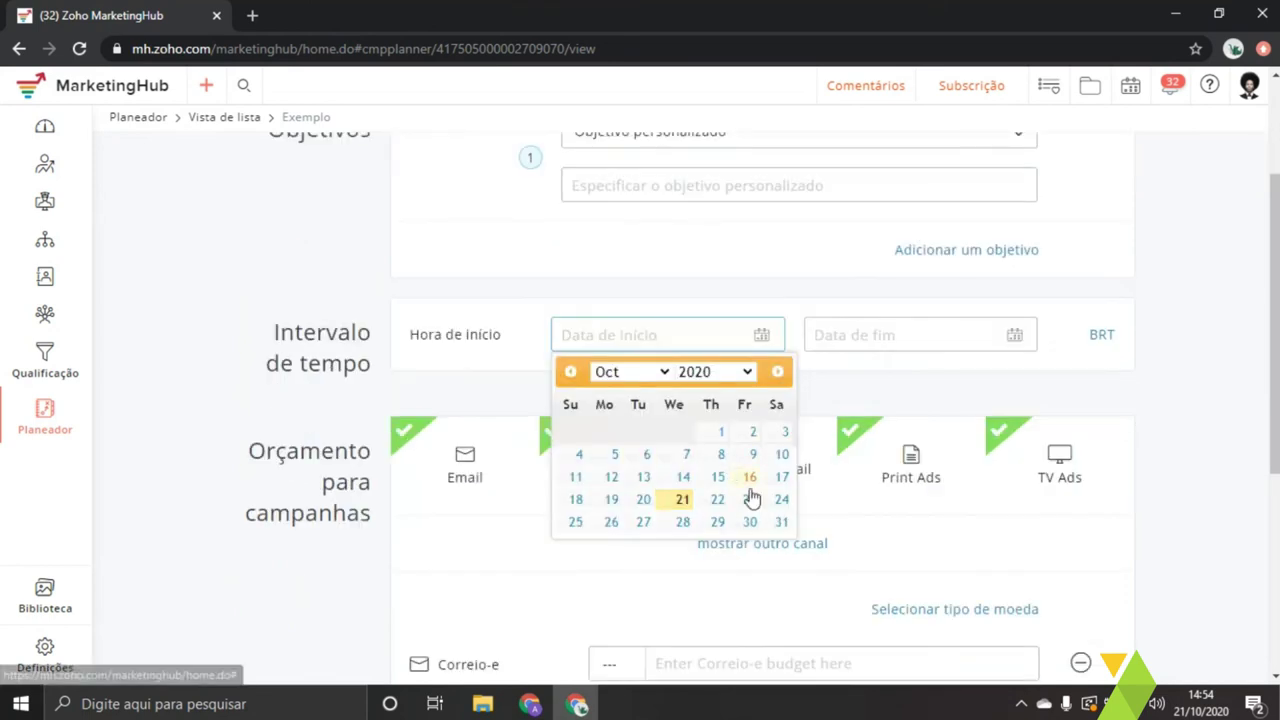
left_click(721, 431)
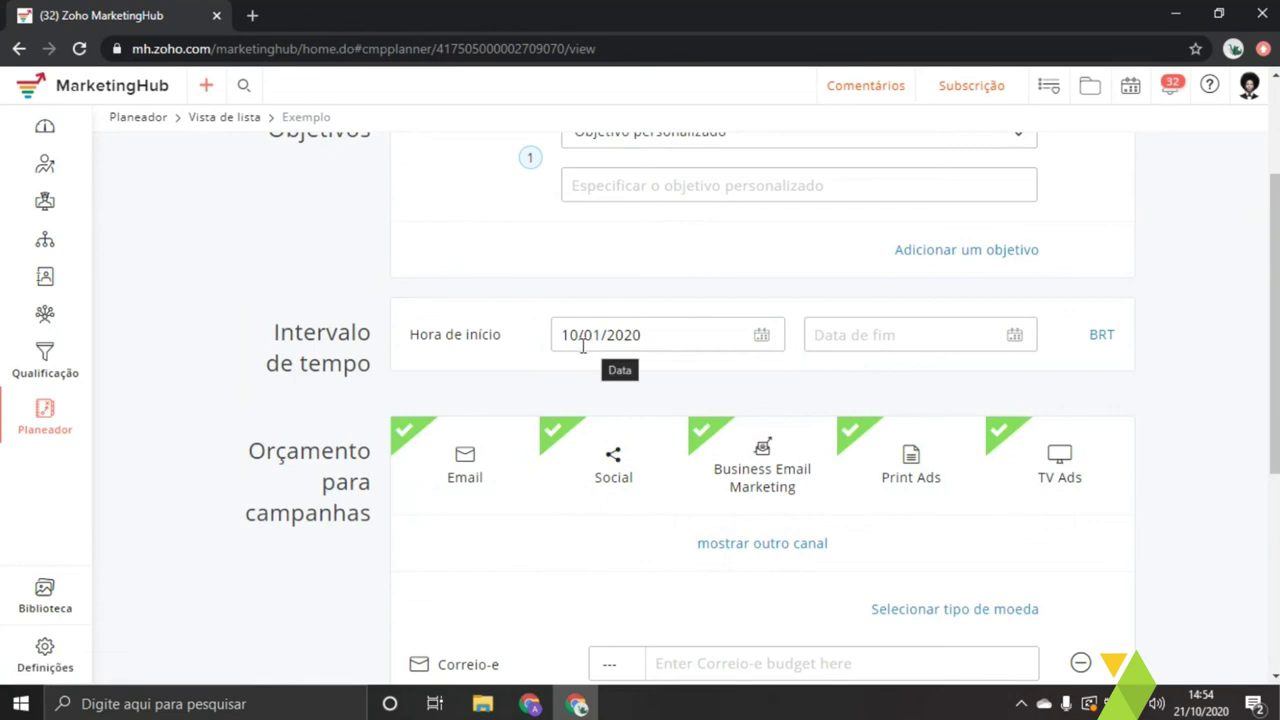
- Set the end date of the plan's time interval to 10/31/2020 and show the other available channels for the campaign budget
left_click(938, 332)
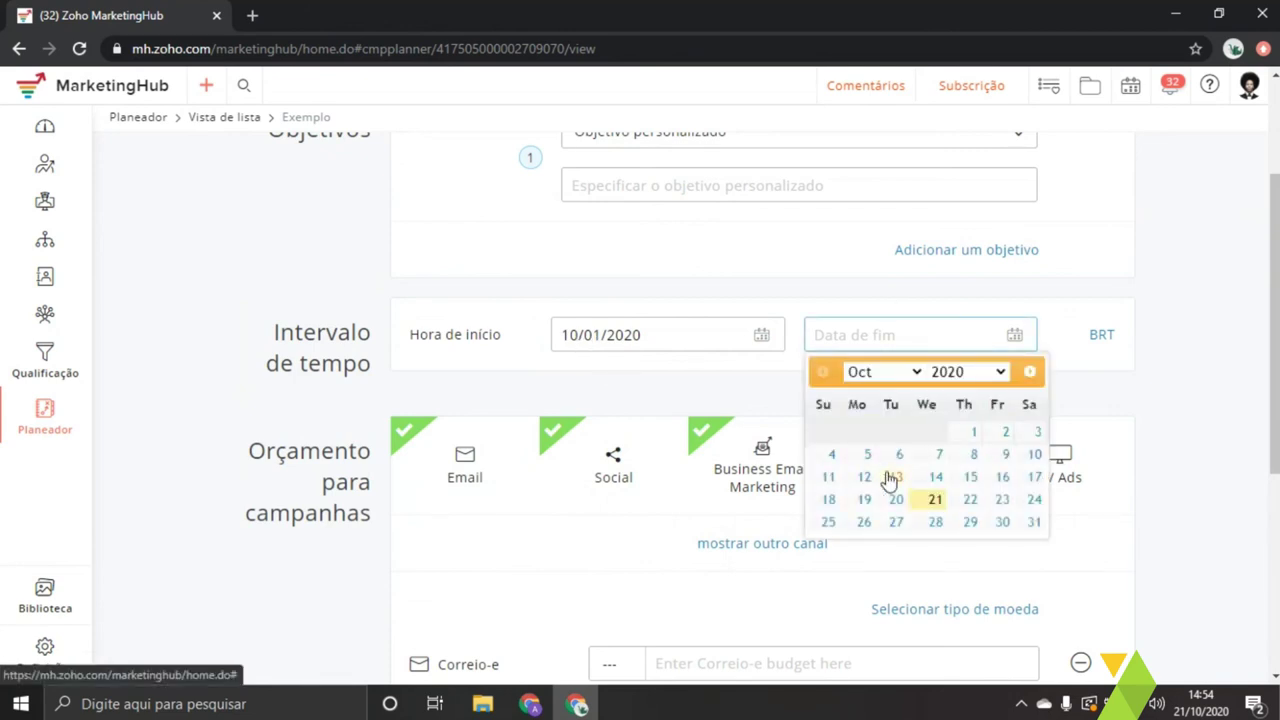
left_click(1033, 522)
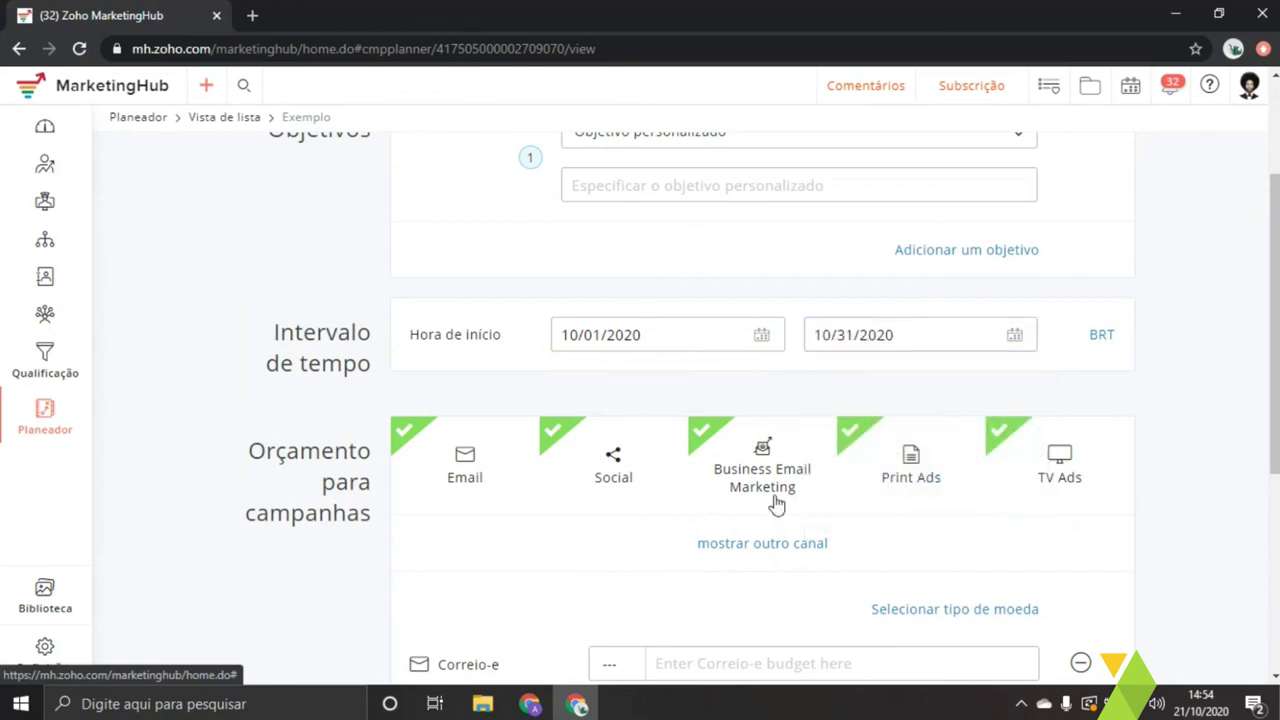
scroll(771, 500, "down", 2)
left_click_drag(249, 264, 753, 366)
left_click(753, 366)
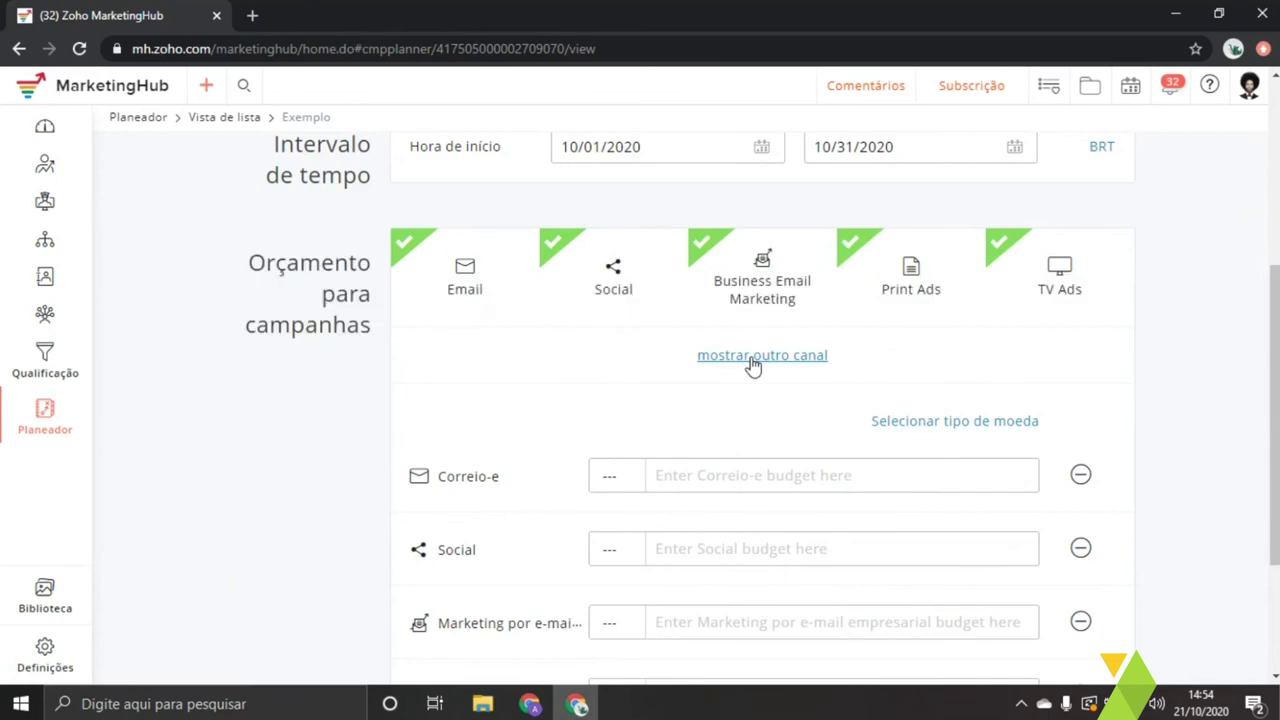
left_click(753, 358)
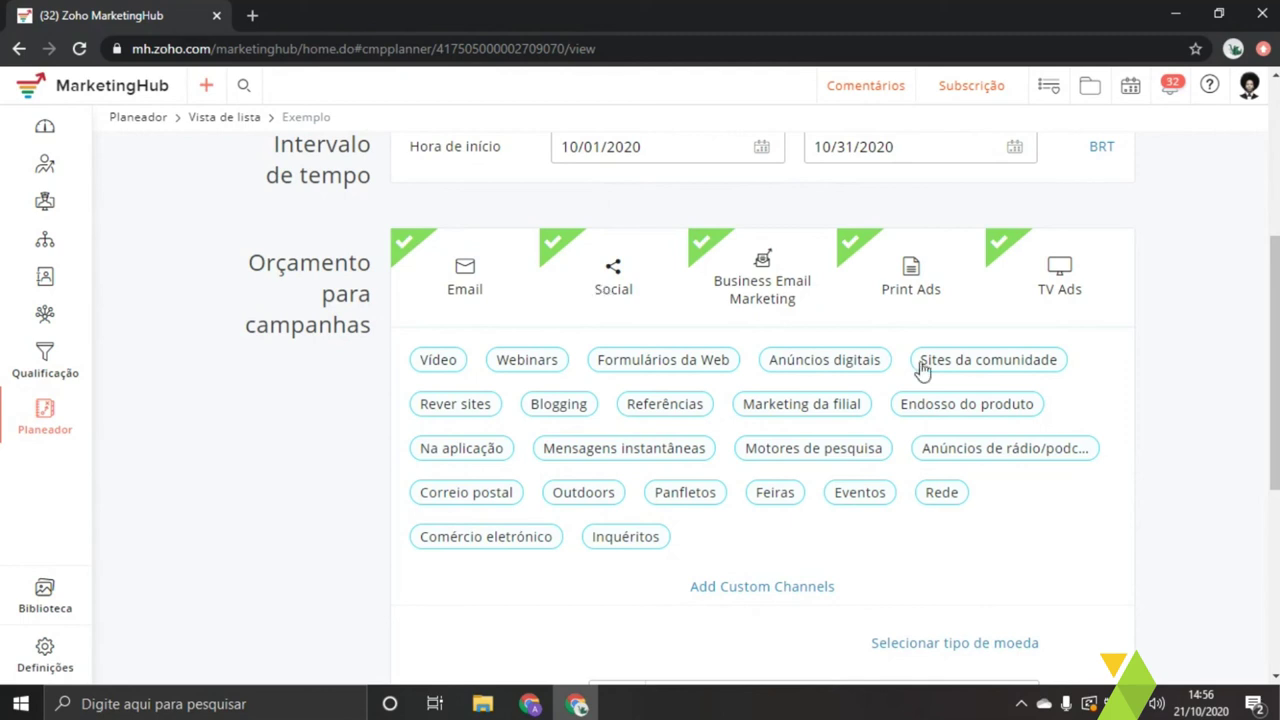
- Deselect the Business Email Marketing, Print Ads and TV Ads channels in the campaign budget, keeping Email and Social
scroll(411, 460, "down", 2)
scroll(517, 310, "up", 1)
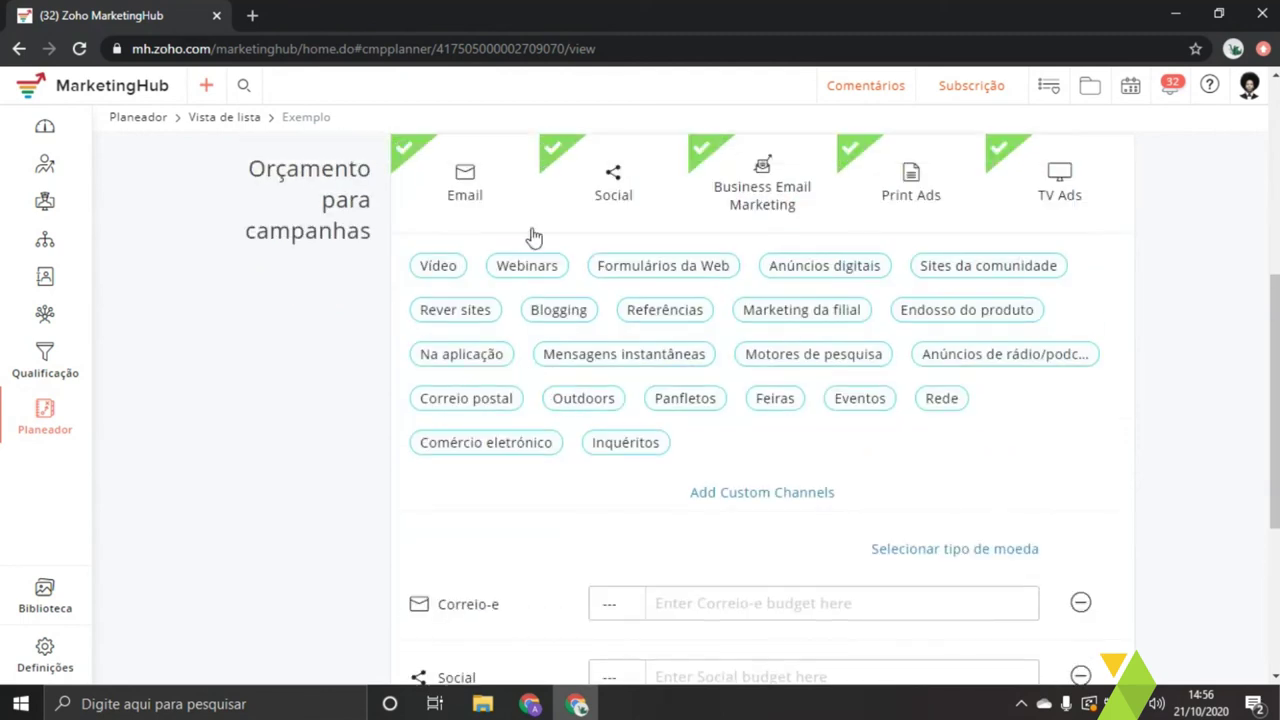
left_click(903, 200)
left_click(1006, 200)
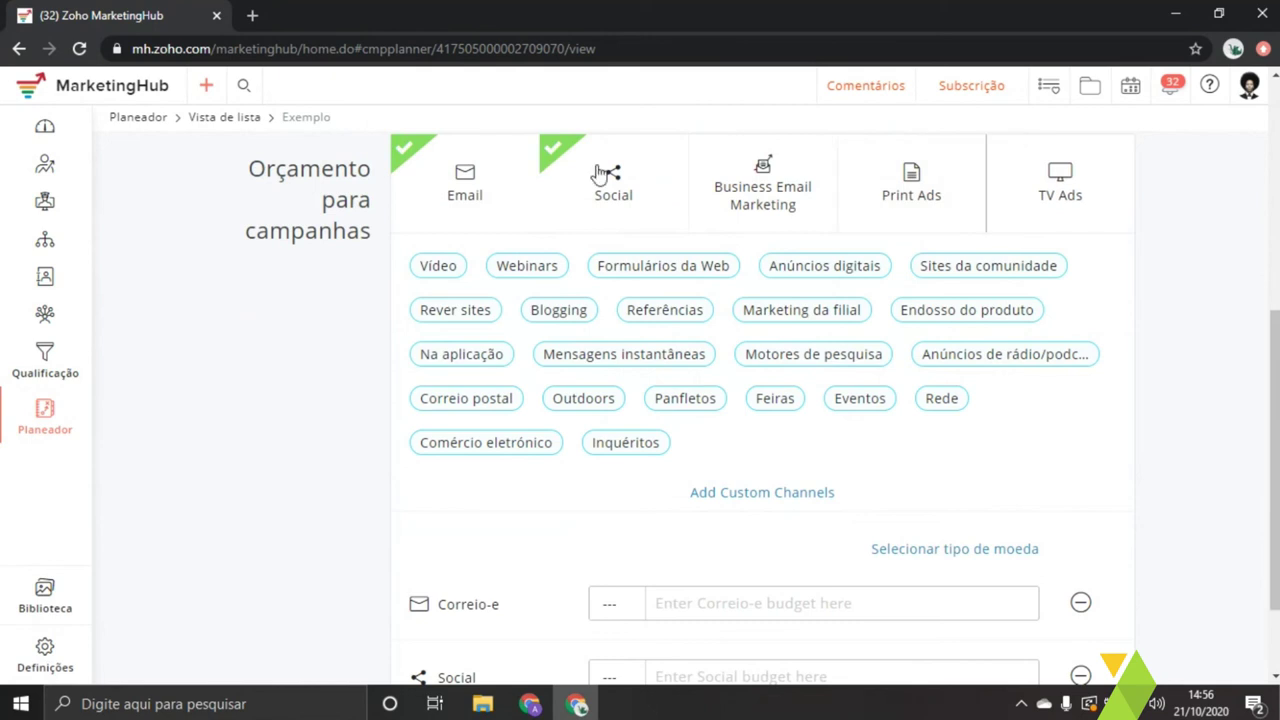
- Set the budgets for Correio-e and Social to 100 each and try to save the plan
scroll(645, 282, "down", 2)
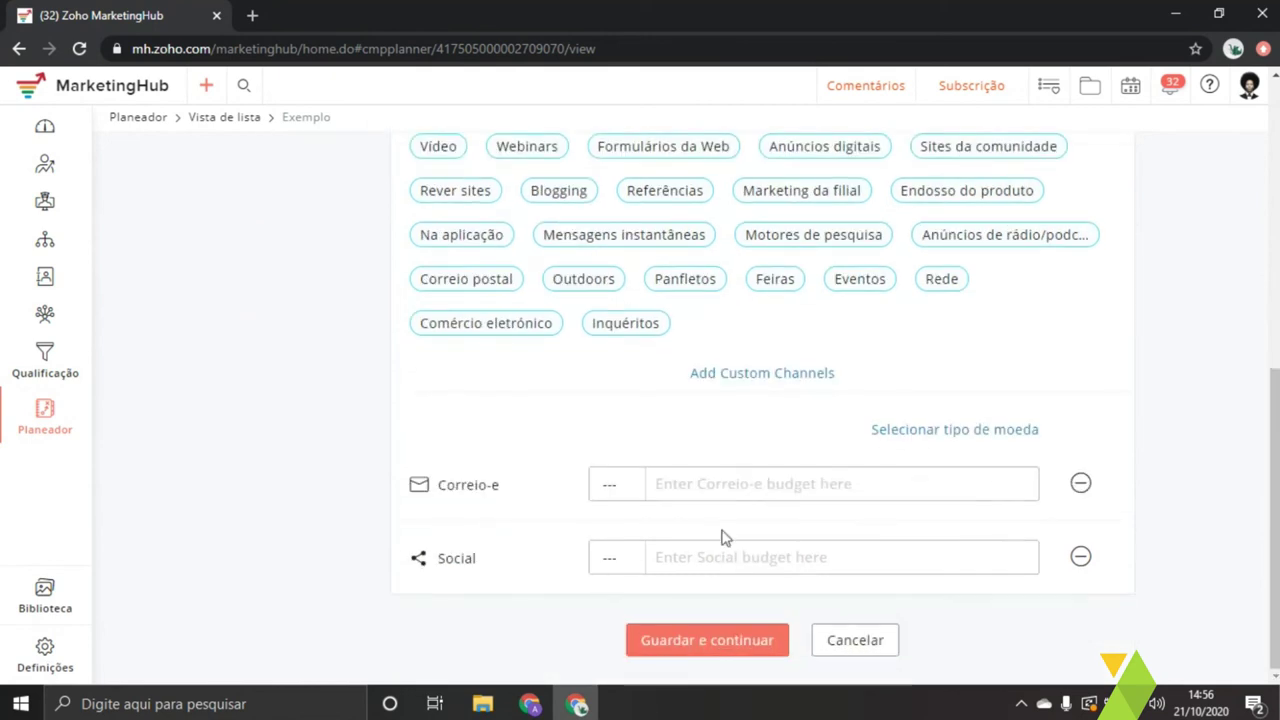
left_click(785, 544)
type("100")
left_click(705, 478)
type("10")
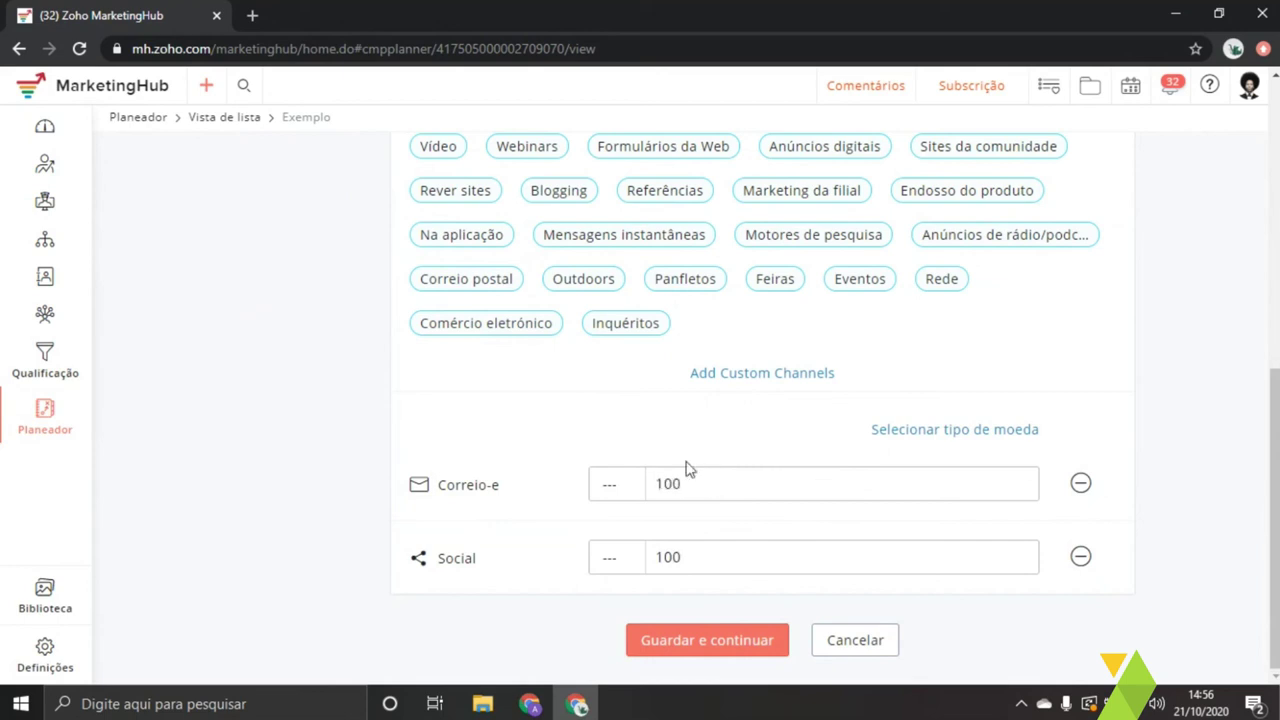
left_click(707, 640)
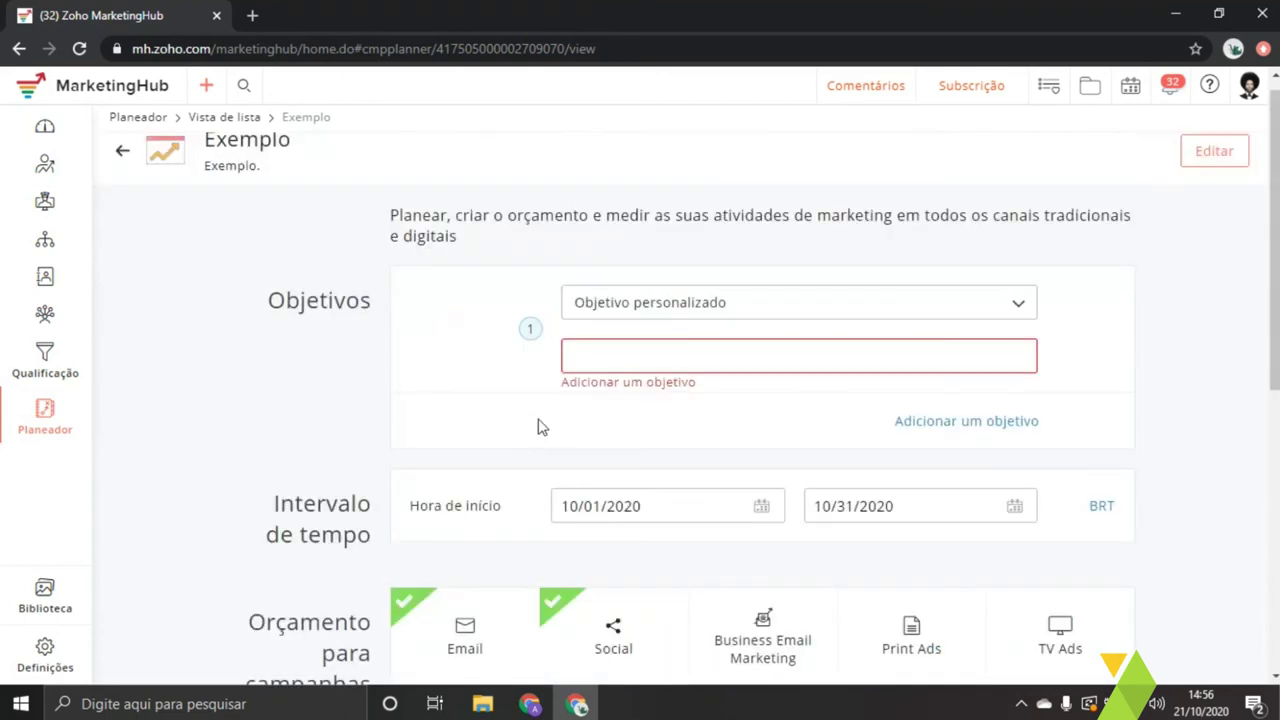
- Change the plan's first objective to Aumentar o número de visitantes do website and try to save the plan again
left_click(673, 373)
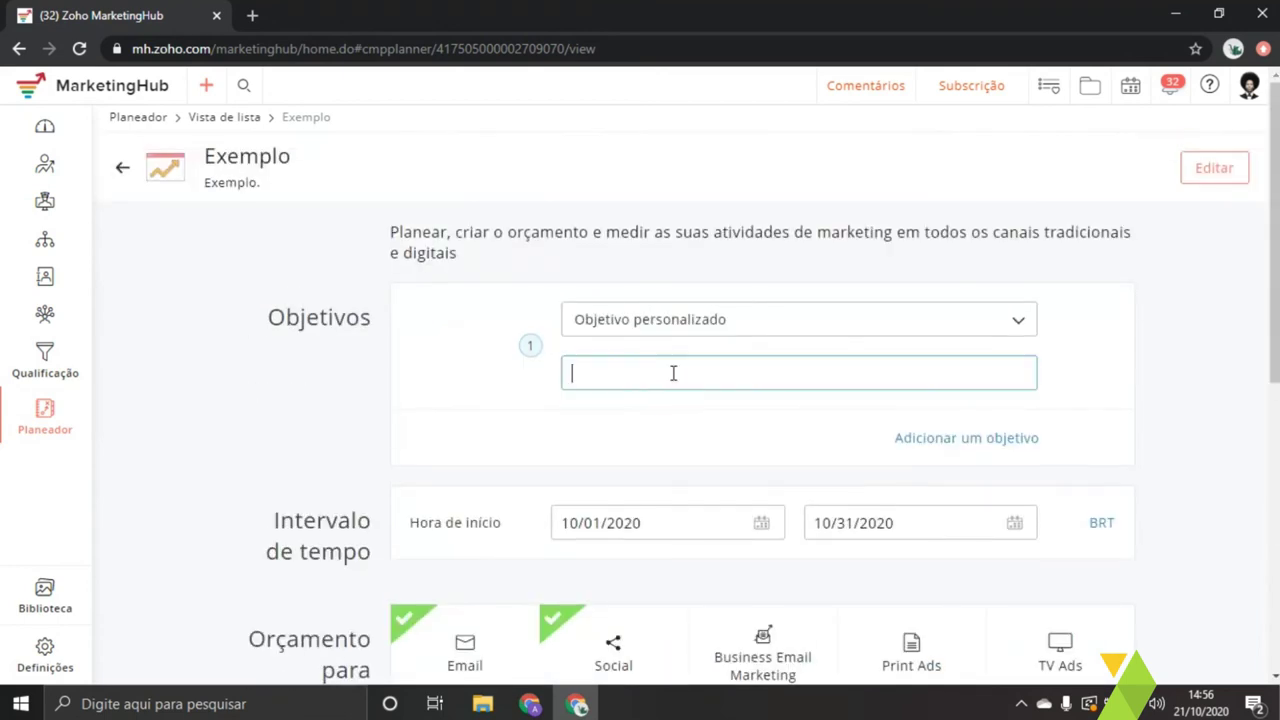
left_click(718, 330)
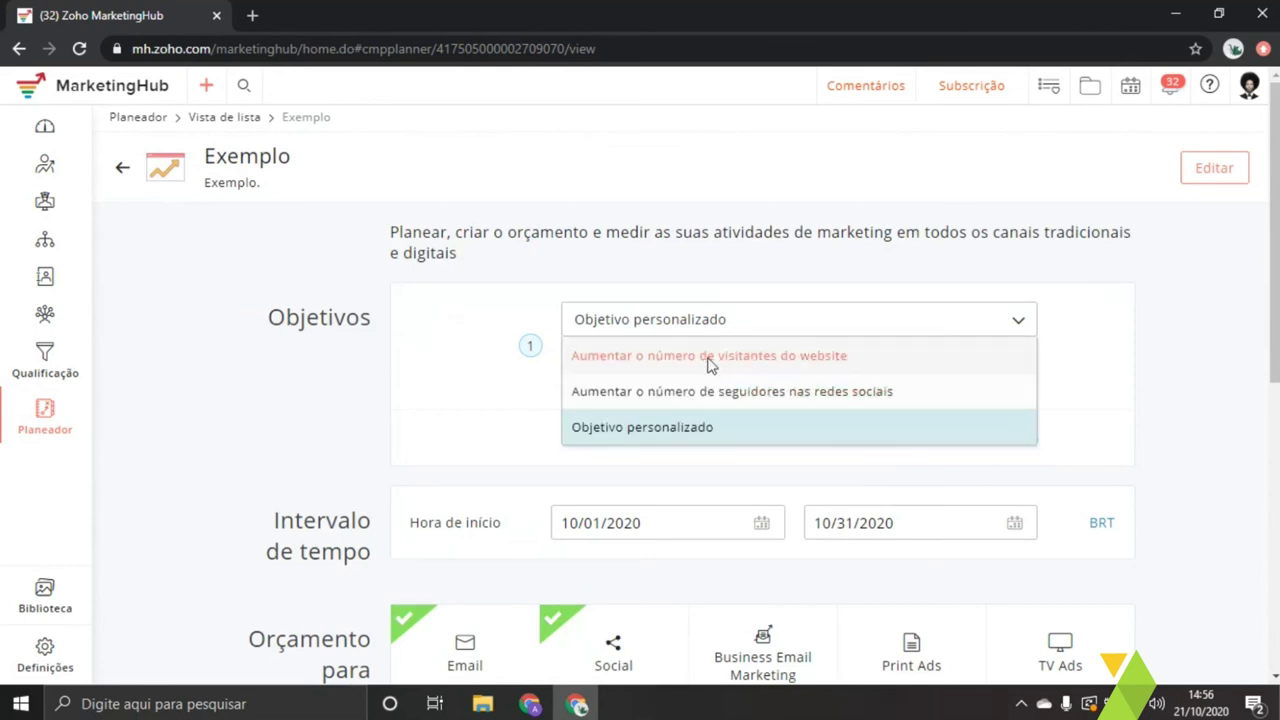
left_click(710, 366)
scroll(748, 400, "down", 4)
scroll(630, 398, "up", 2)
scroll(630, 398, "down", 5)
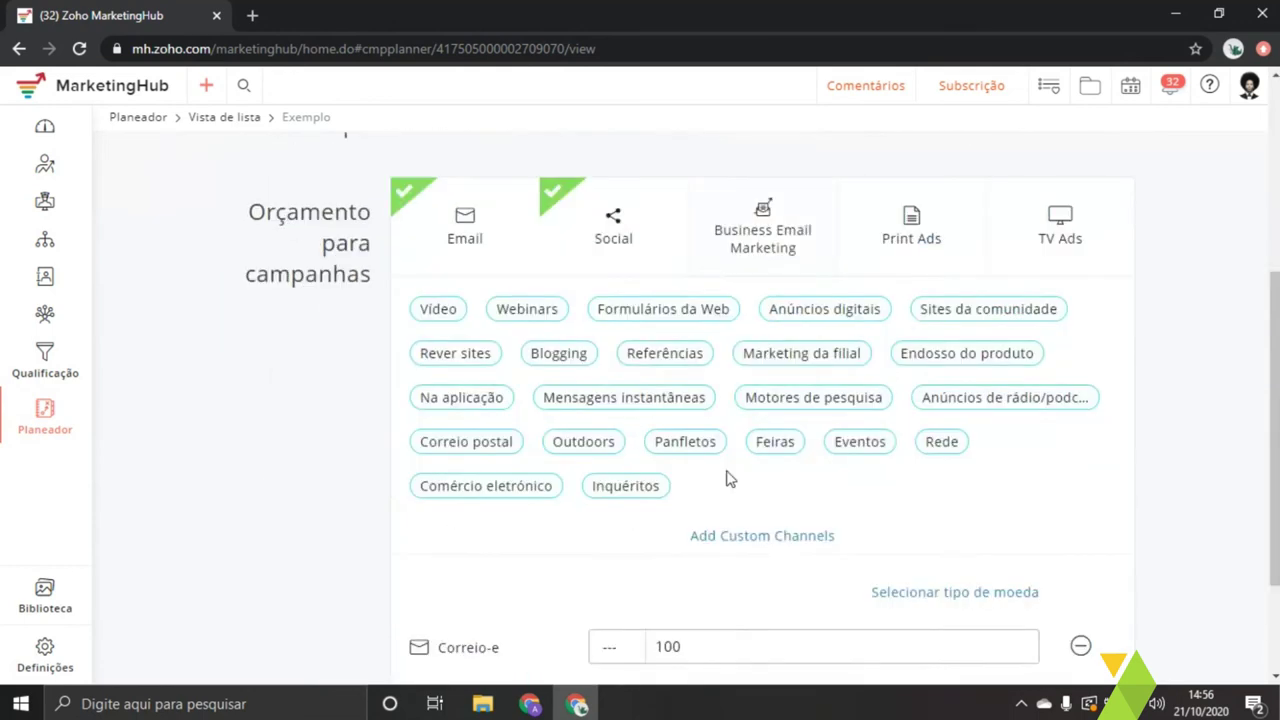
left_click(694, 634)
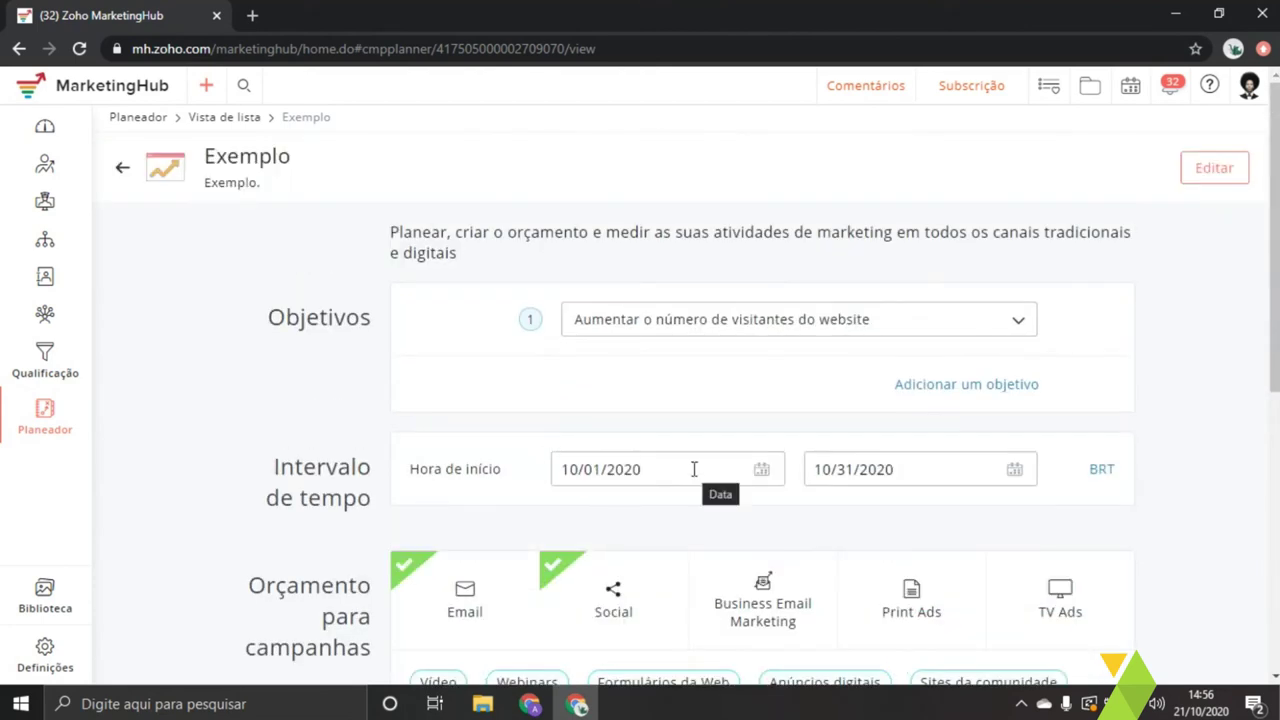
- Add a second objective to the plan, Aumentar o número de seguidores nas redes sociais
left_click(976, 386)
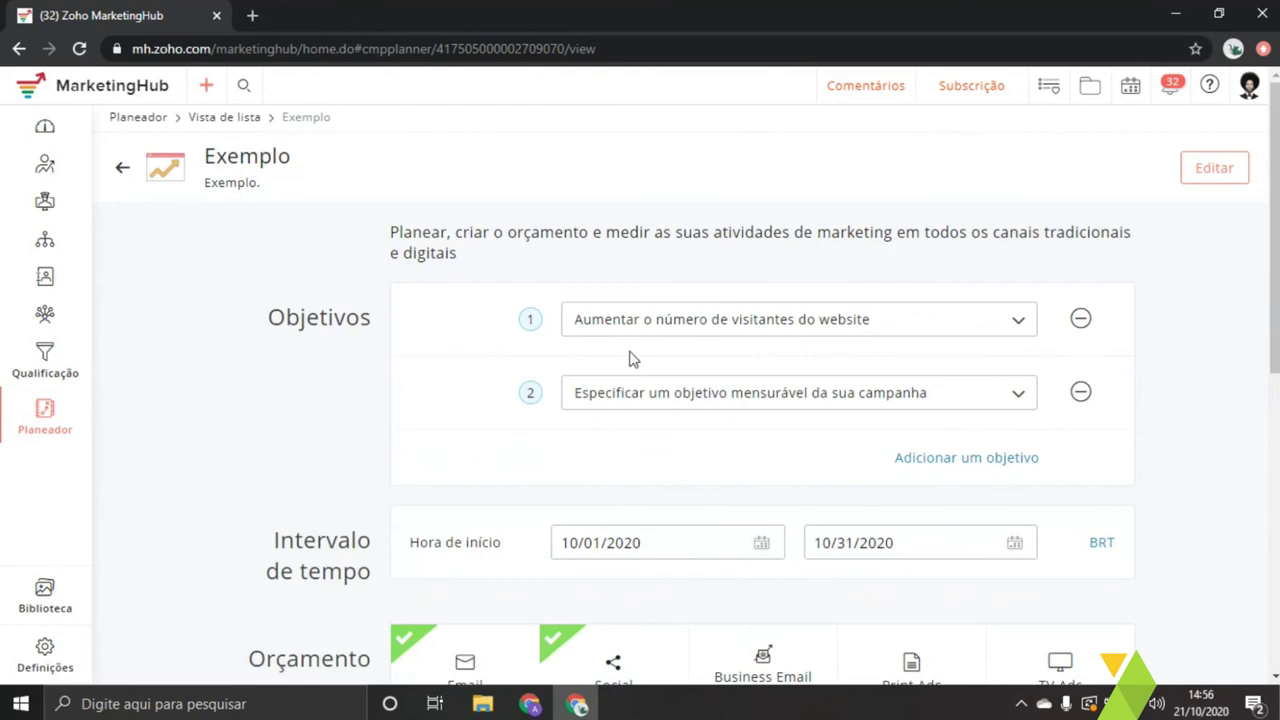
left_click(660, 393)
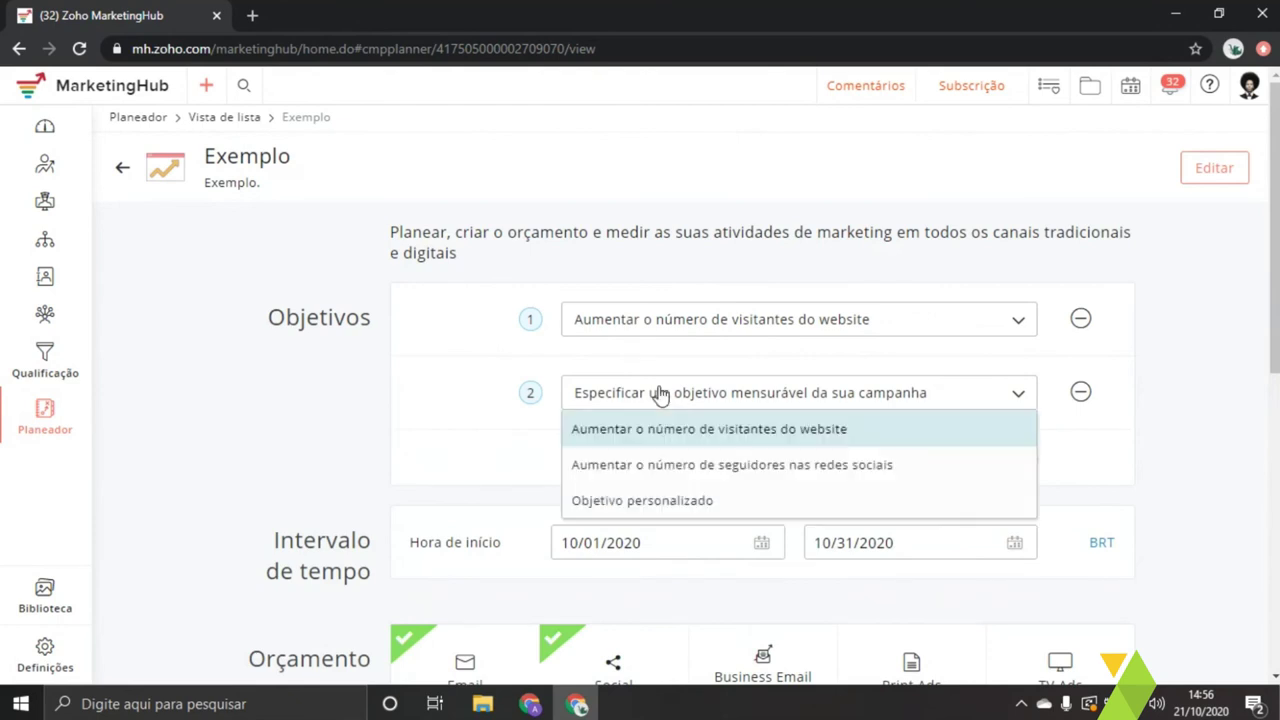
left_click(674, 486)
- Choose BRL - Brazilian Real as the currency of the campaign budget and save the plan
scroll(743, 487, "down", 3)
scroll(743, 487, "down", 2)
left_click(776, 484)
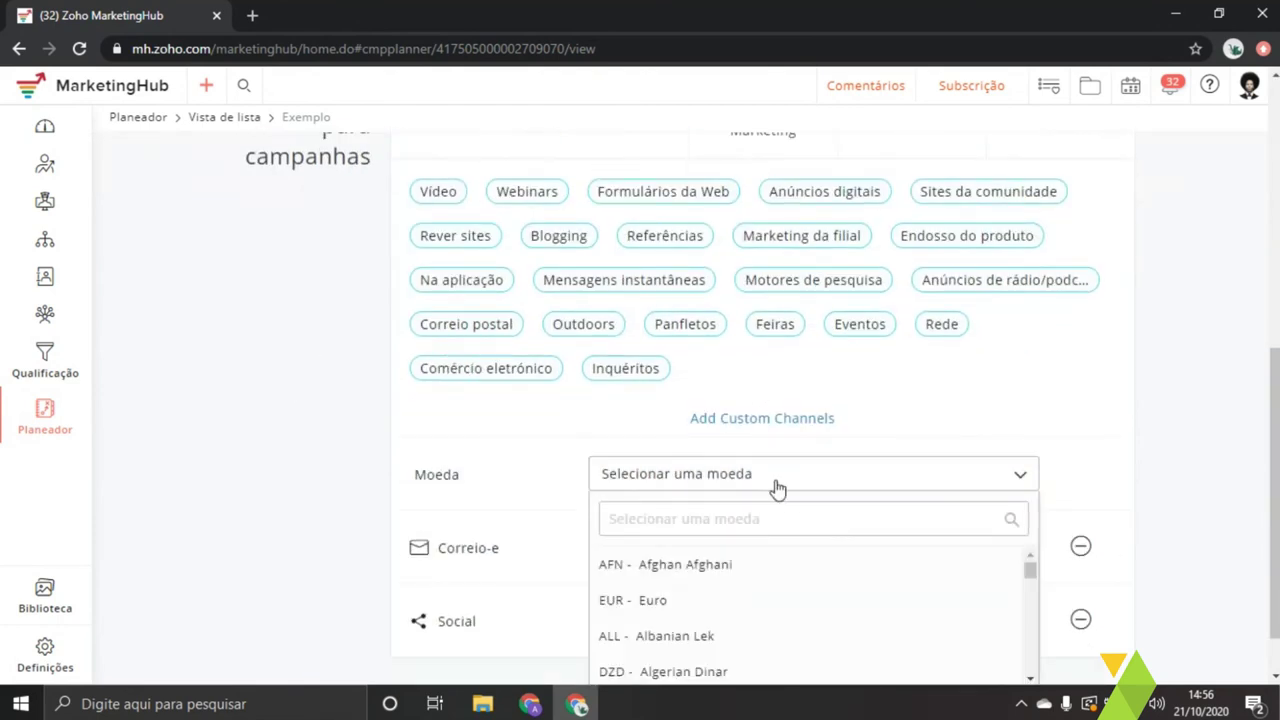
left_click(700, 456)
type("reai")
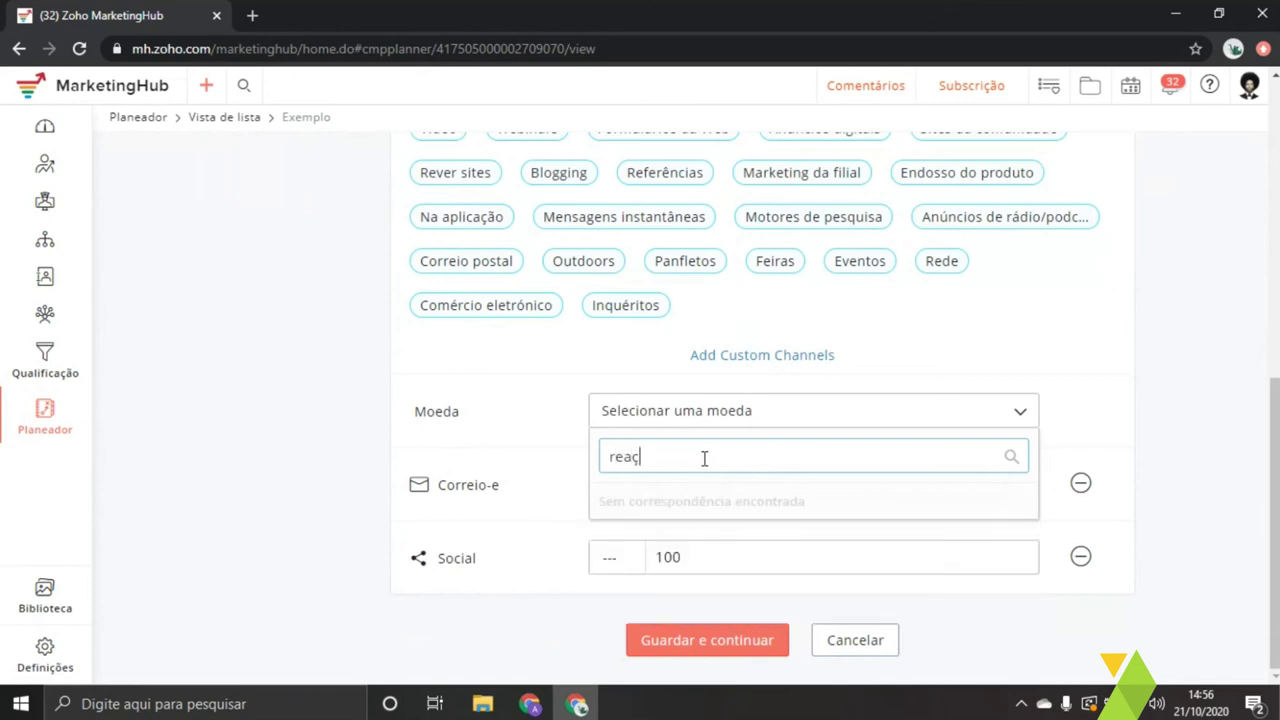
key("BackSpace")
left_click(700, 501)
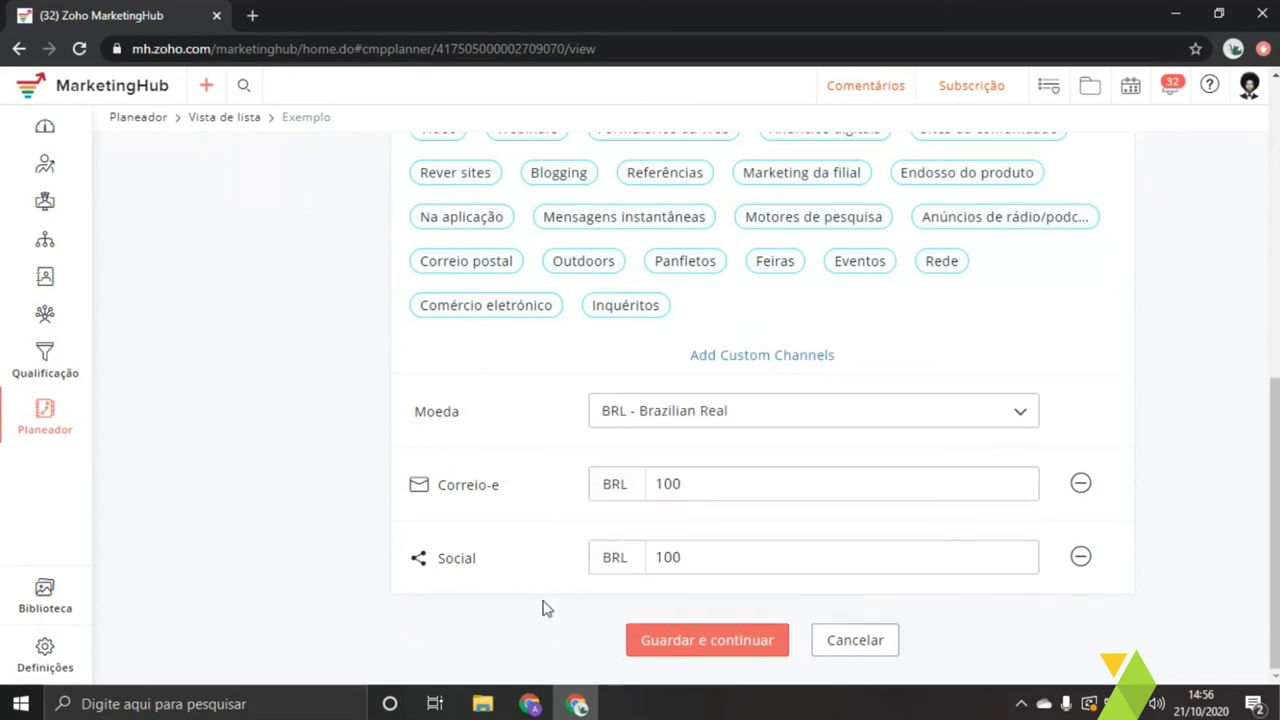
left_click(673, 645)
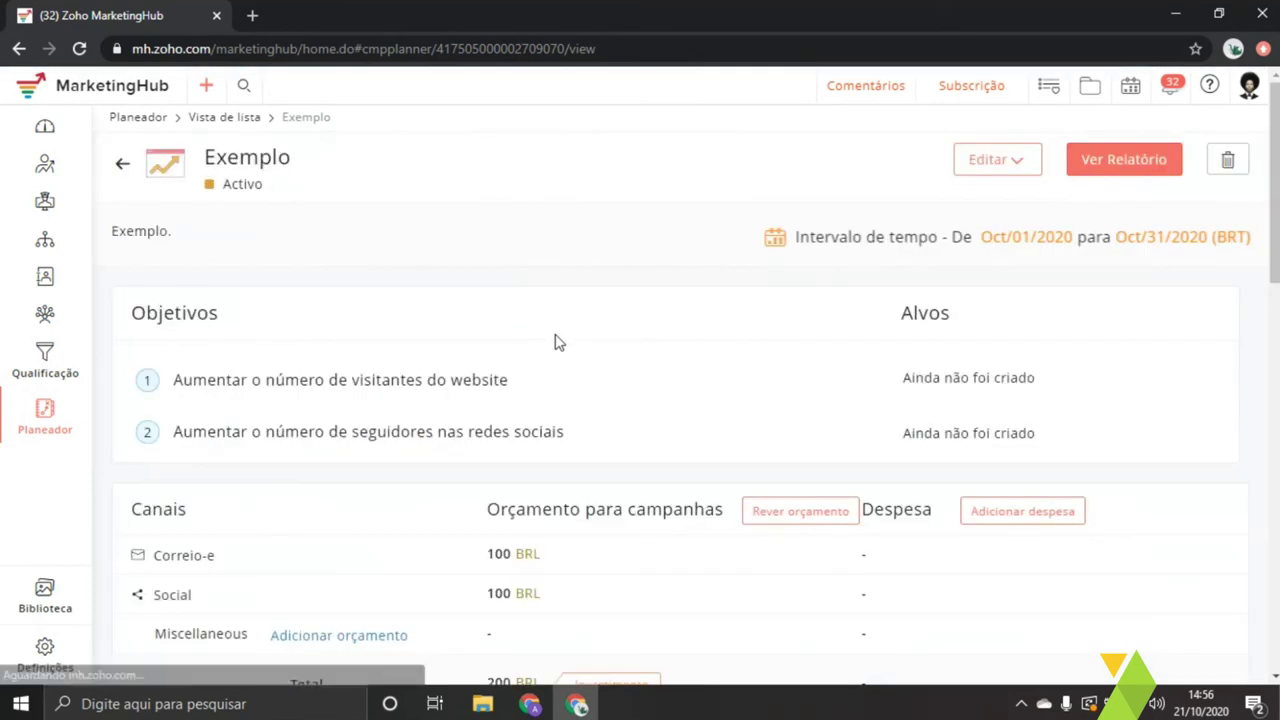
- Examine the saved plan's budget and expenses for the Correio-e and Social channels, including the totals
scroll(540, 428, "down", 2)
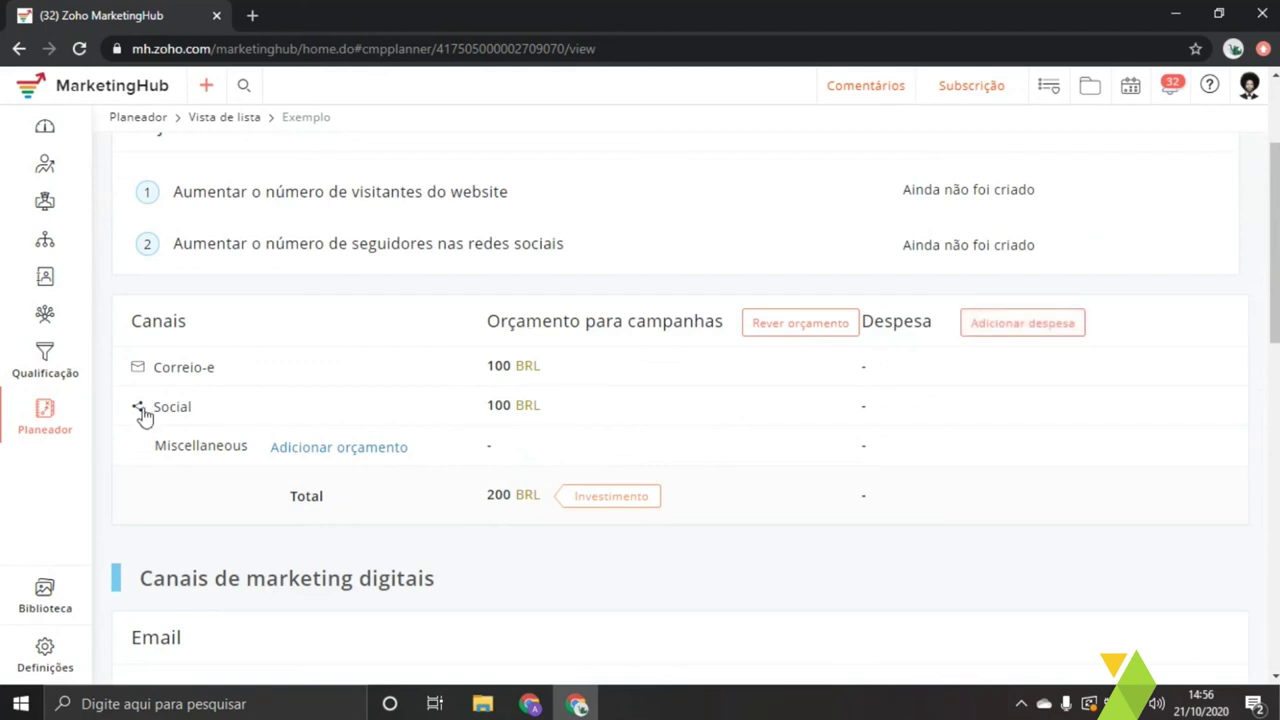
left_click_drag(148, 408, 212, 412)
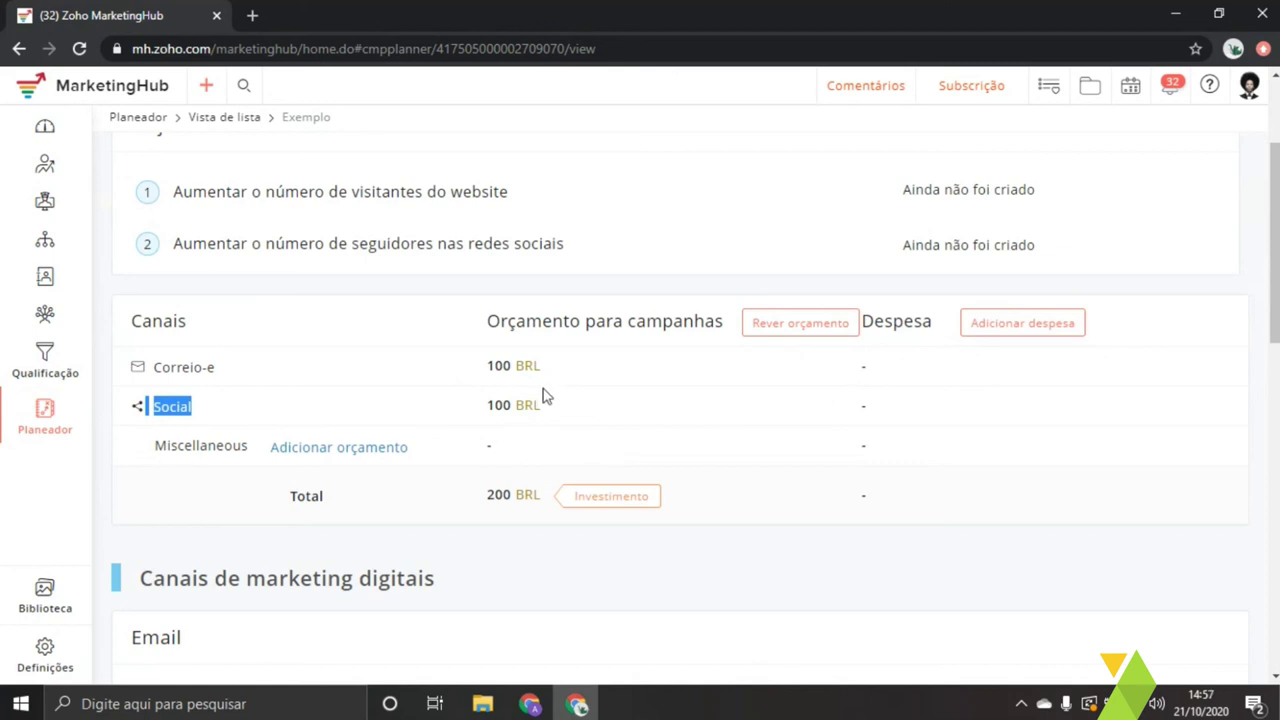
double_click(866, 406)
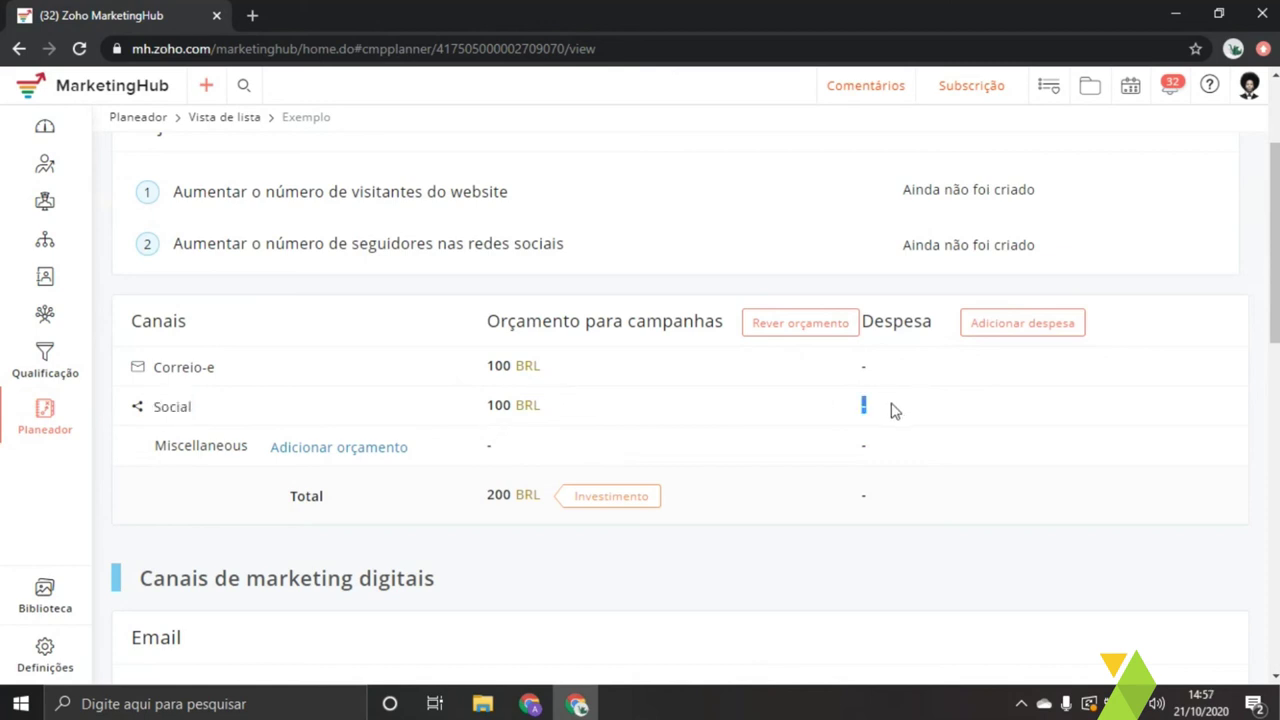
left_click_drag(164, 384, 884, 385)
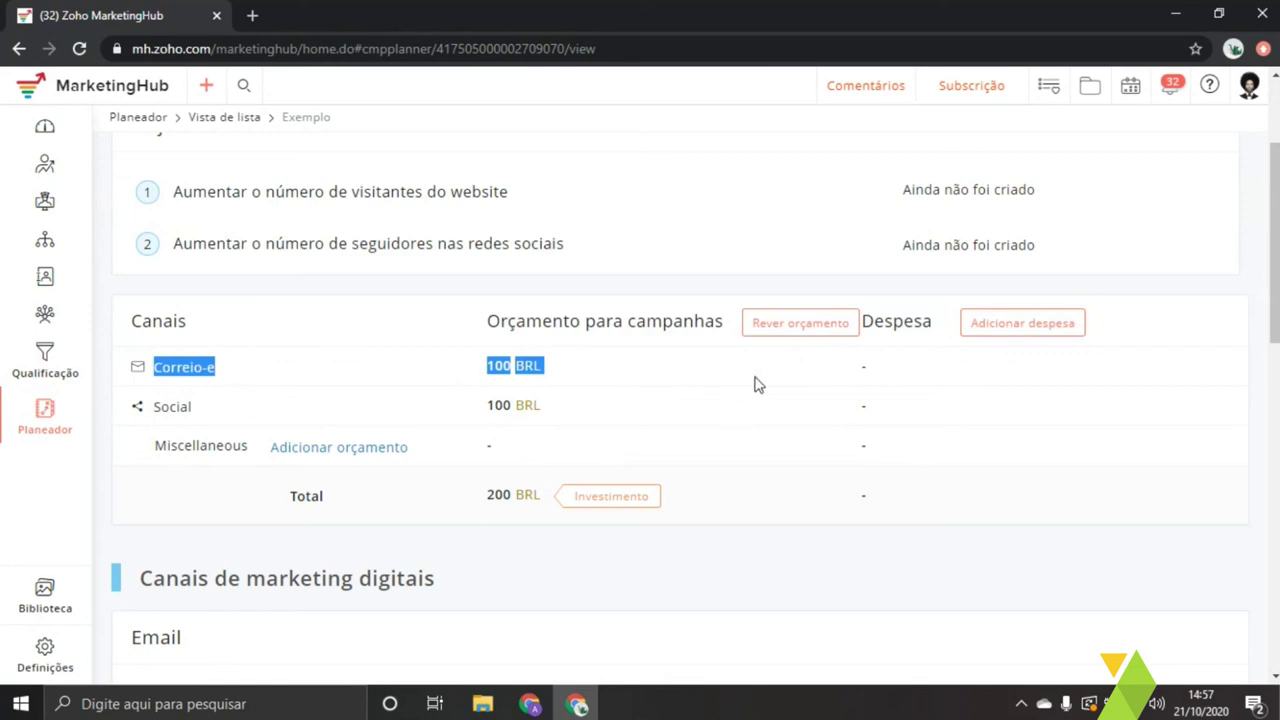
scroll(745, 380, "down", 3)
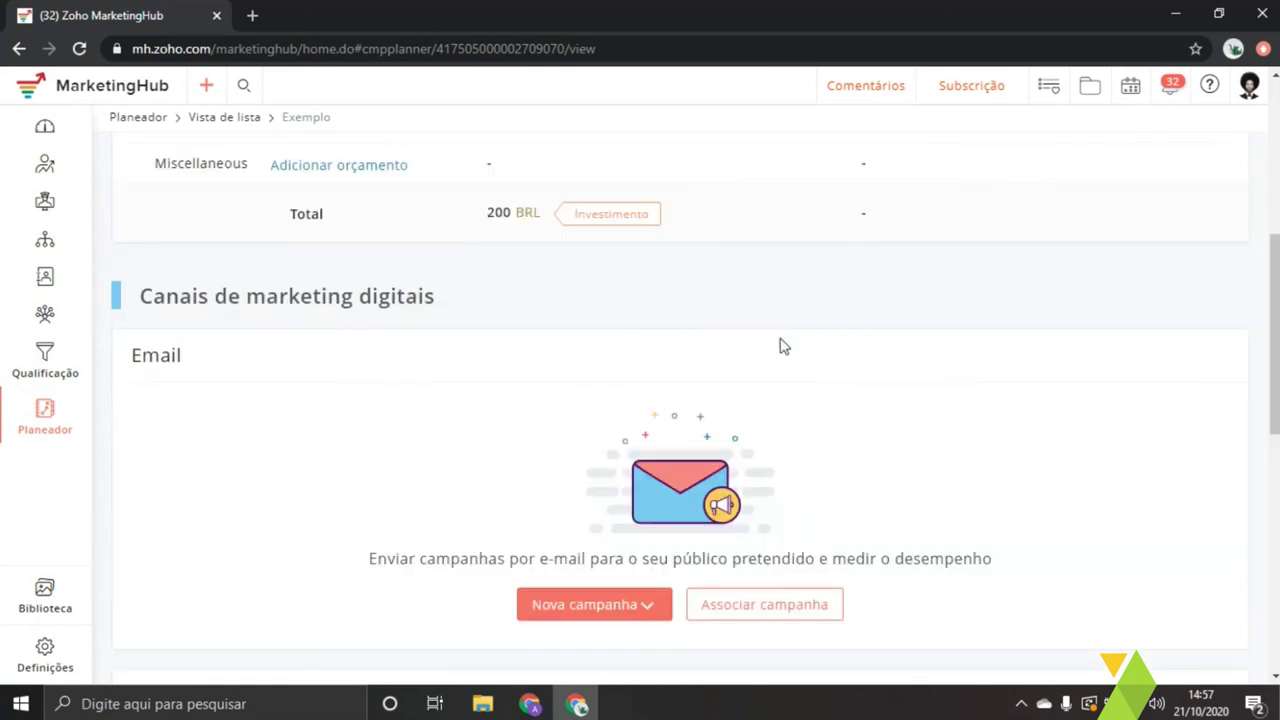
scroll(790, 370, "up", 3)
left_click(797, 381)
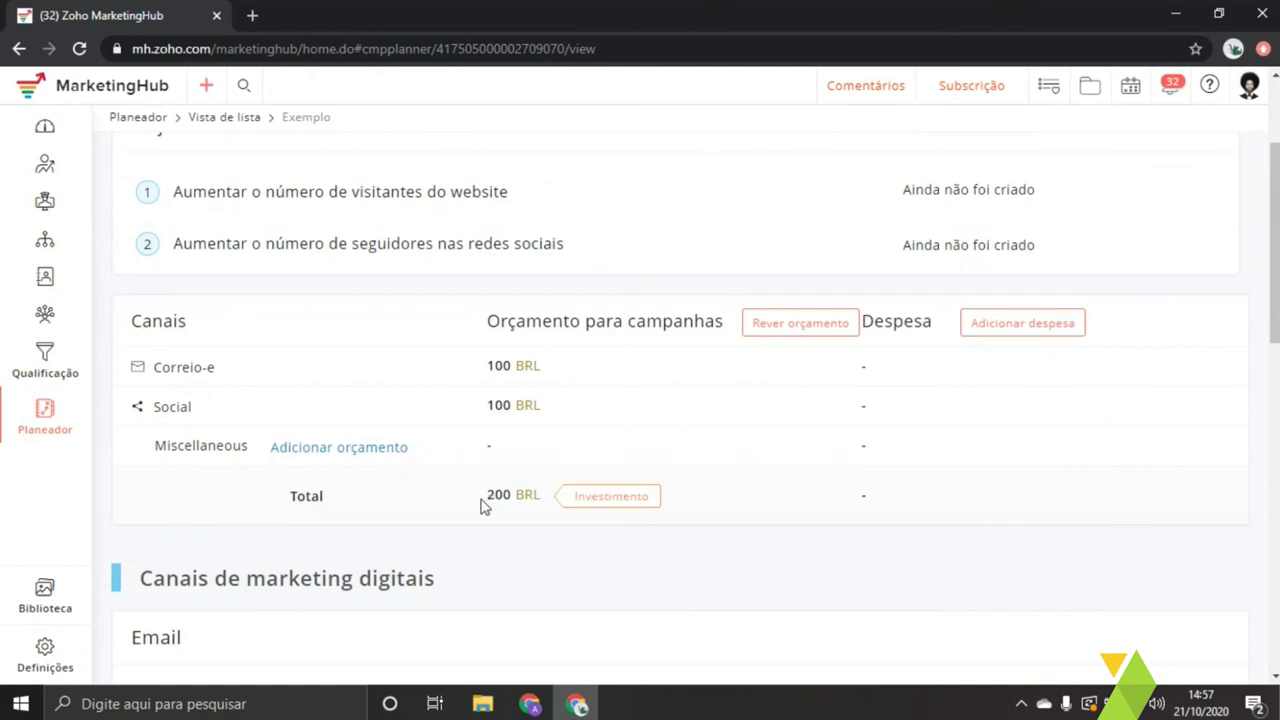
left_click_drag(482, 497, 563, 497)
left_click_drag(886, 389, 938, 491)
- Look over the plan's digital channels and open the target definition for the objective Aumentar o número de visitantes do website
scroll(938, 491, "down", 8)
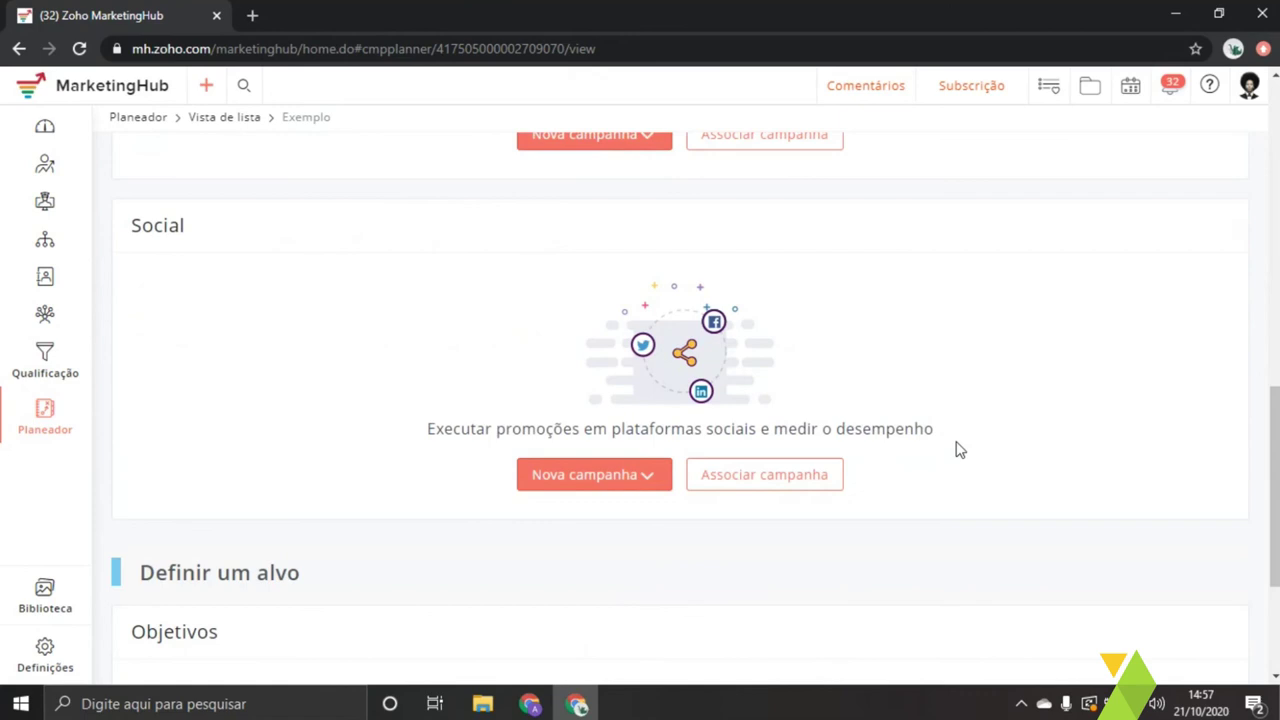
scroll(968, 438, "down", 3)
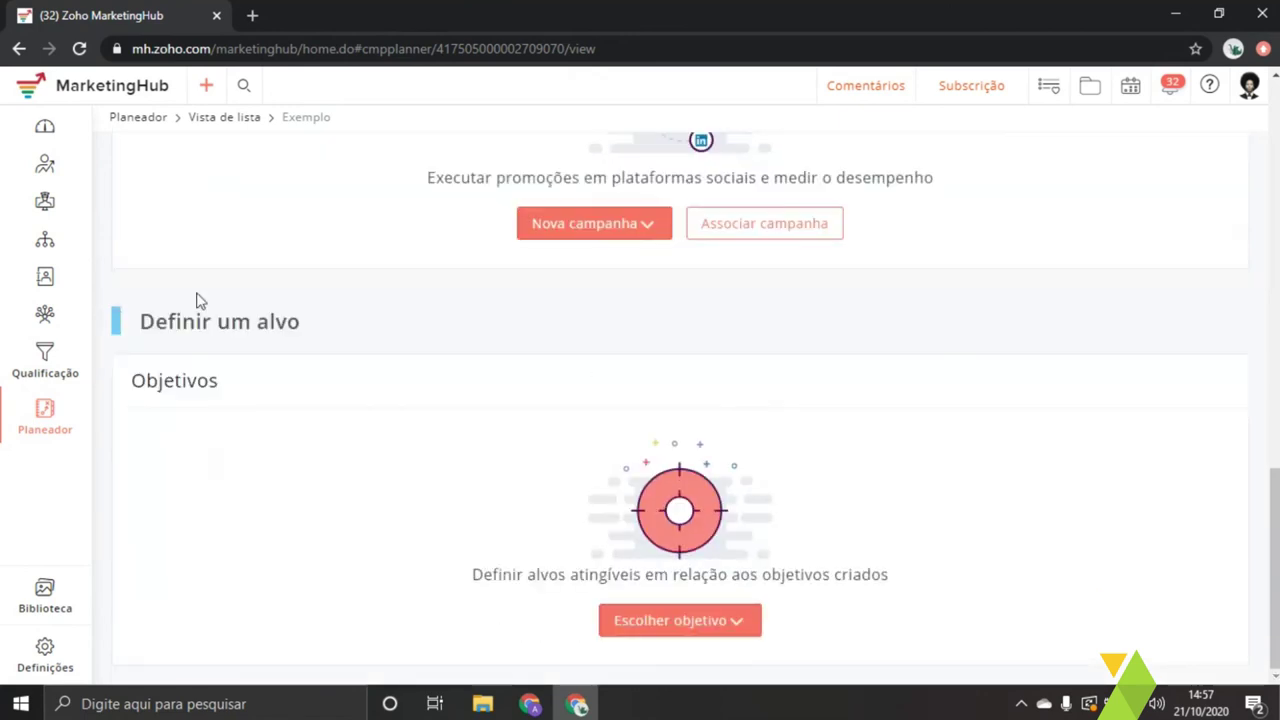
left_click_drag(150, 326, 273, 352)
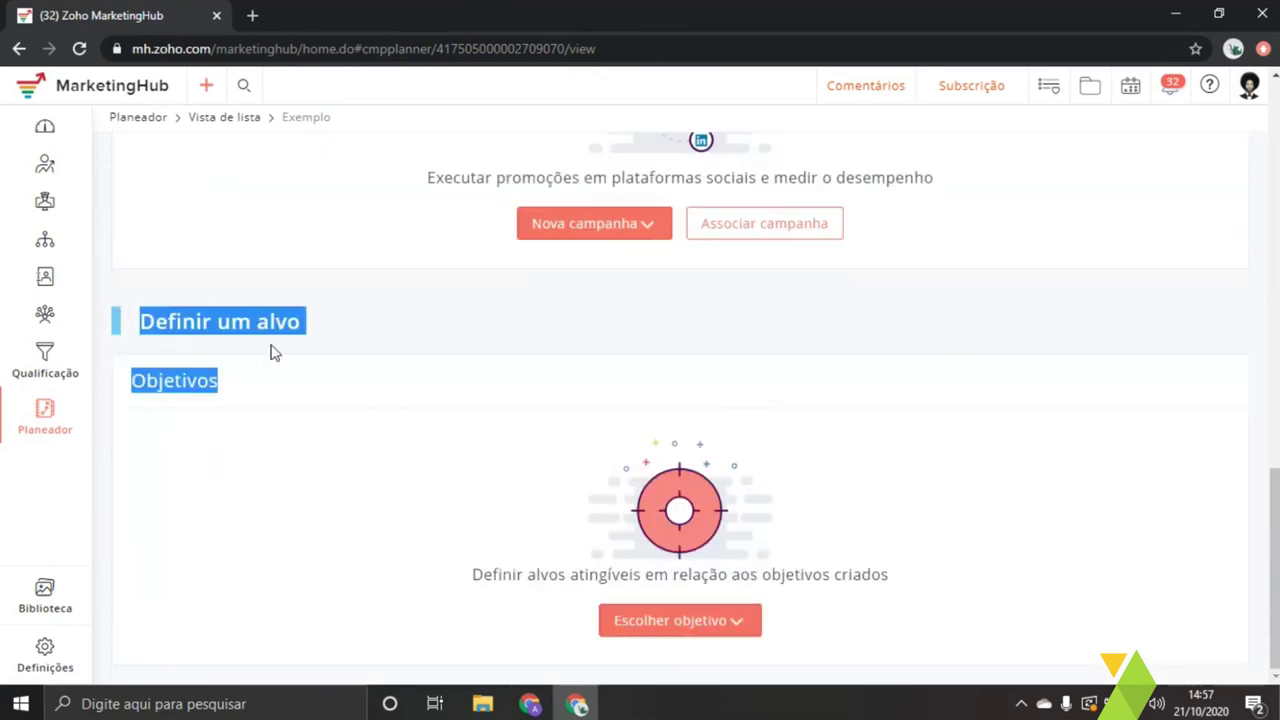
left_click(735, 622)
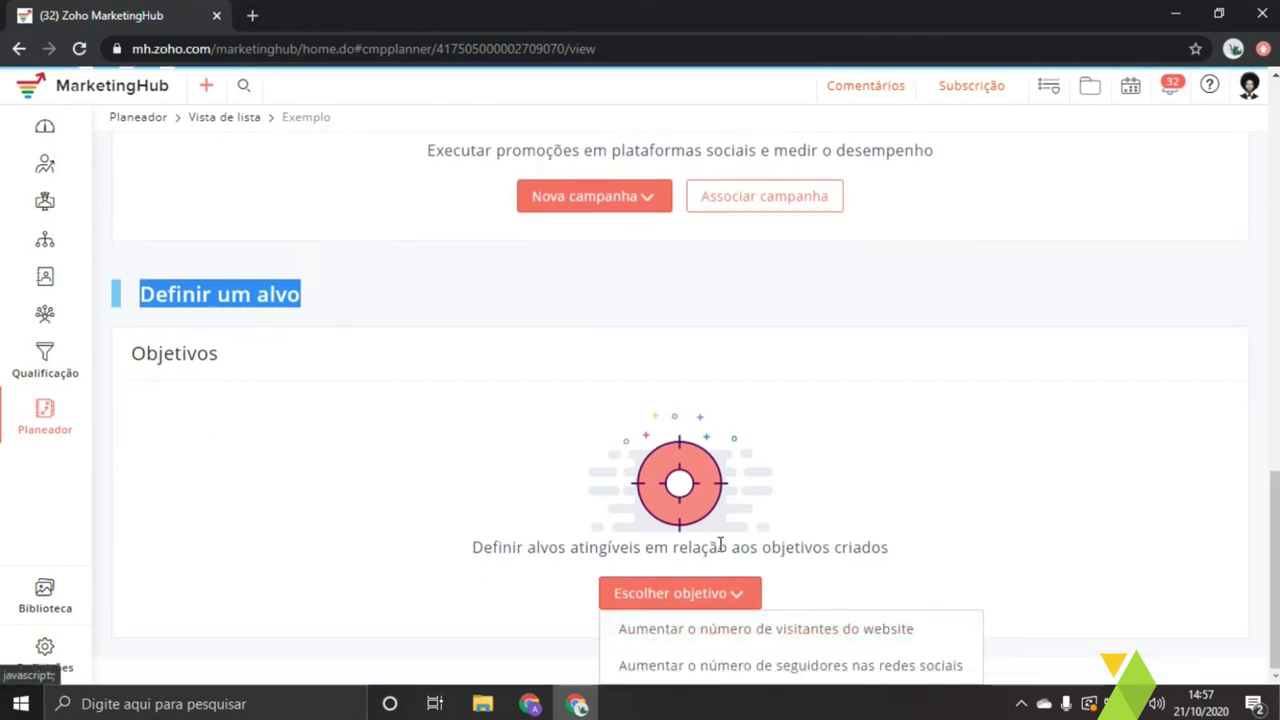
left_click(809, 629)
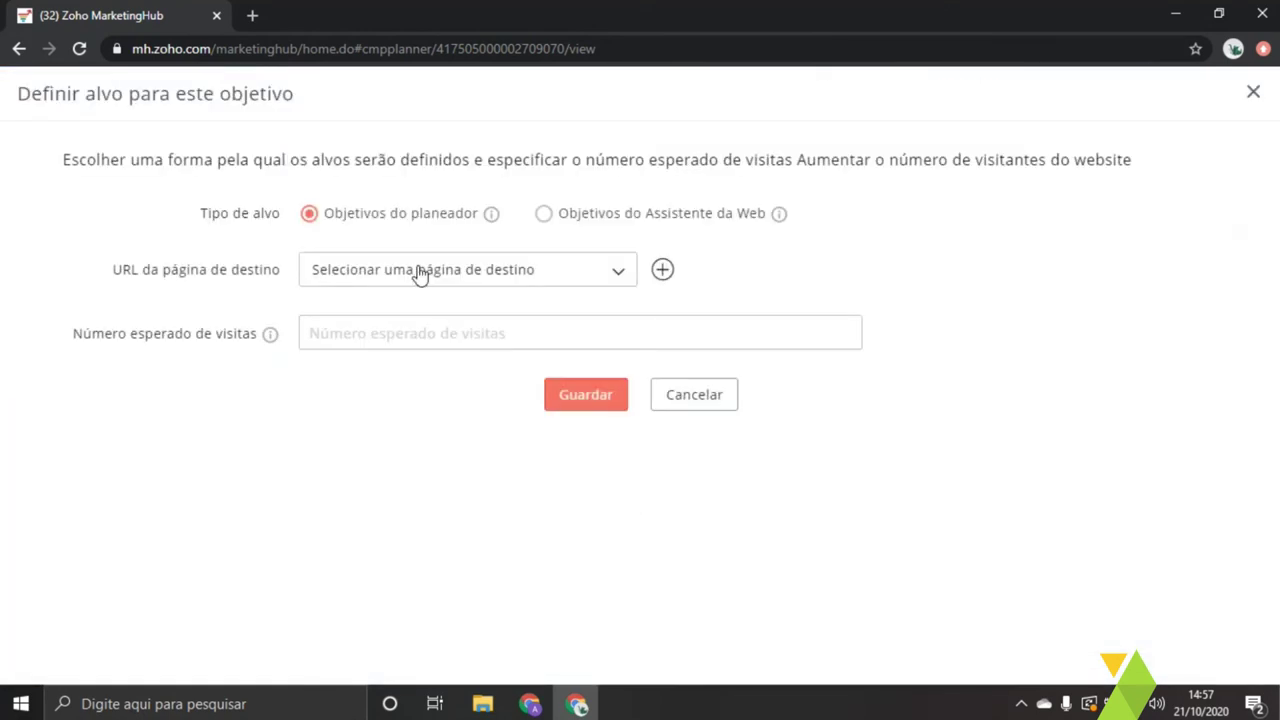
left_click_drag(438, 275, 390, 276)
left_click_drag(131, 270, 282, 283)
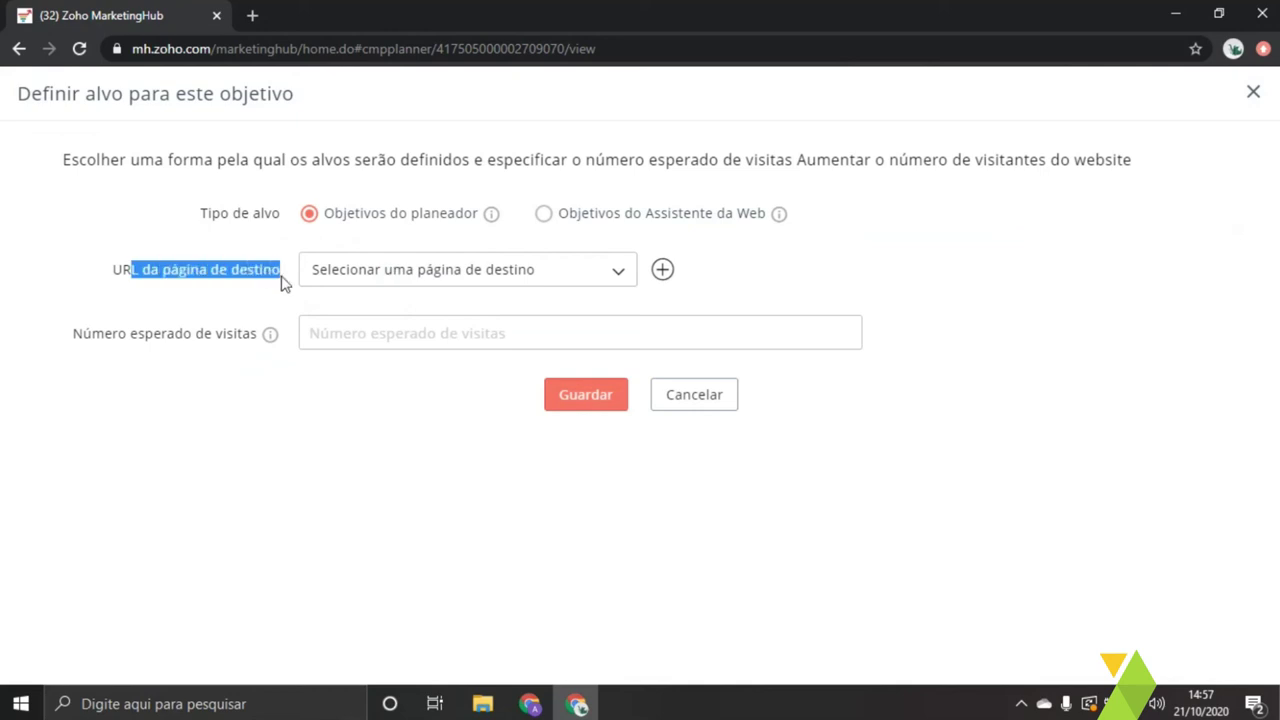
- Try 100 as the target's expected number of visits, cancel the target definition and return to the plan's budget
left_click(373, 337)
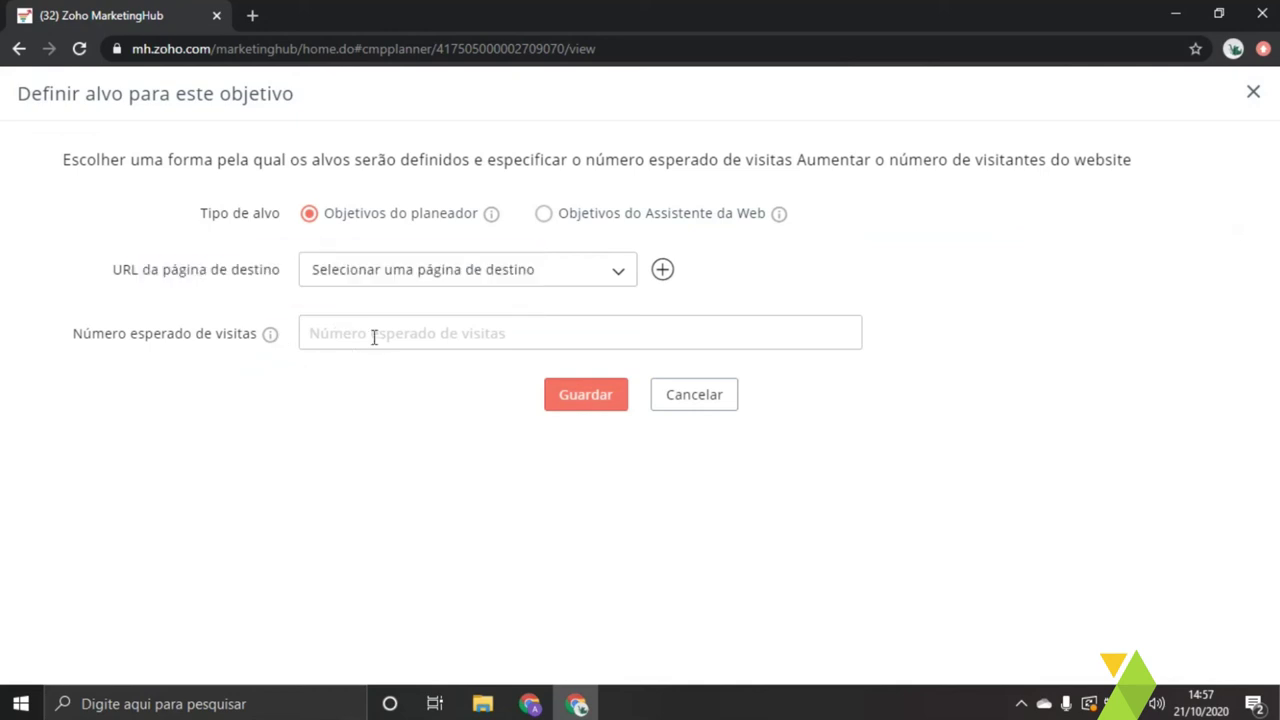
type("100")
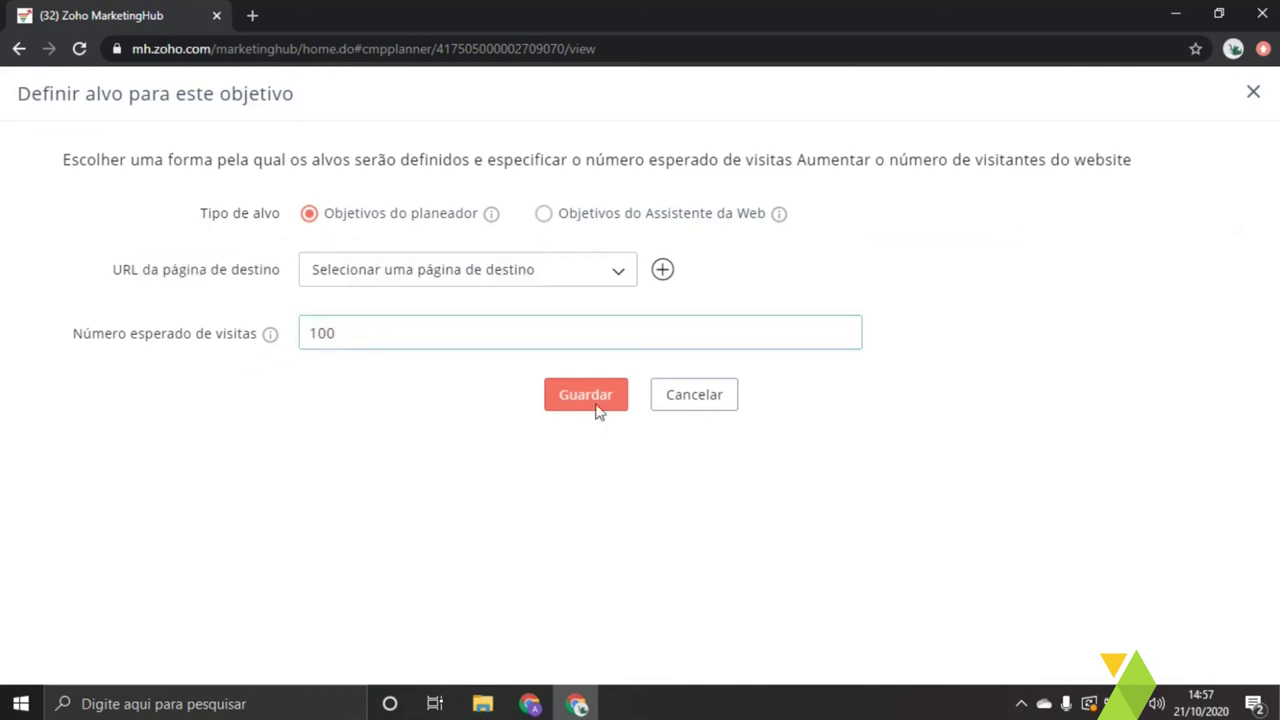
left_click(428, 494)
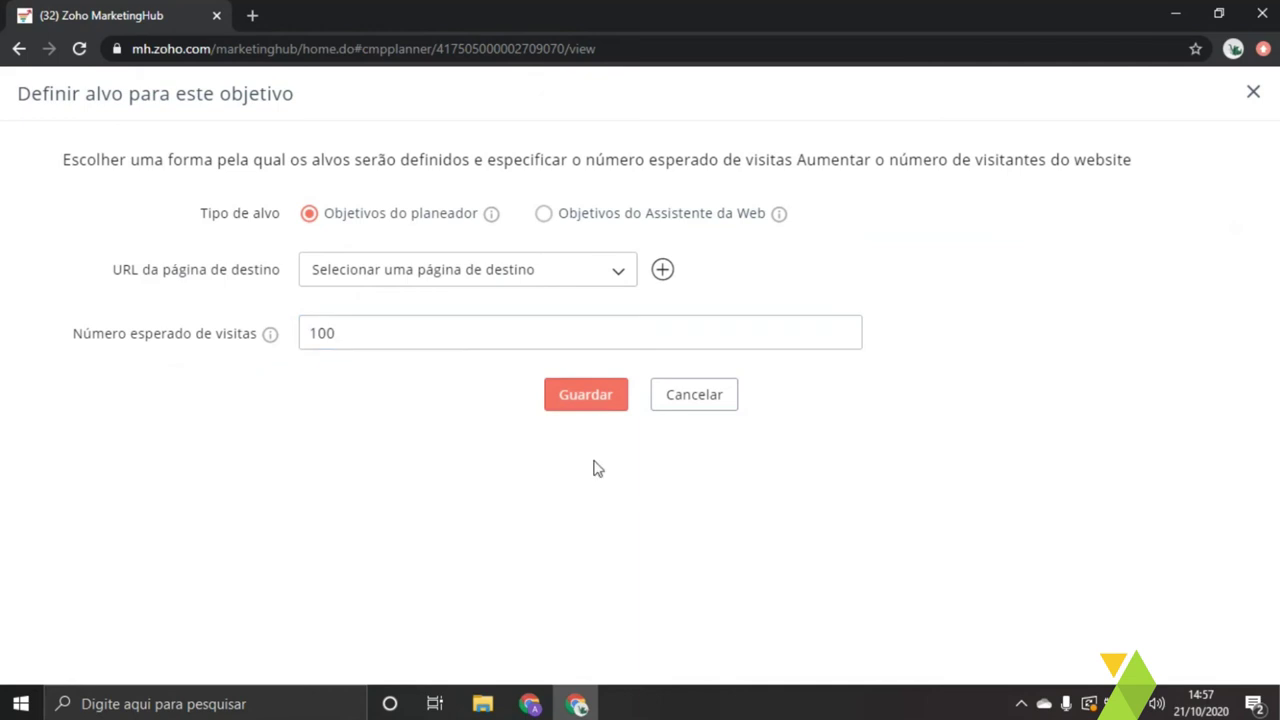
left_click(692, 413)
scroll(737, 443, "up", 2)
scroll(603, 334, "up", 8)
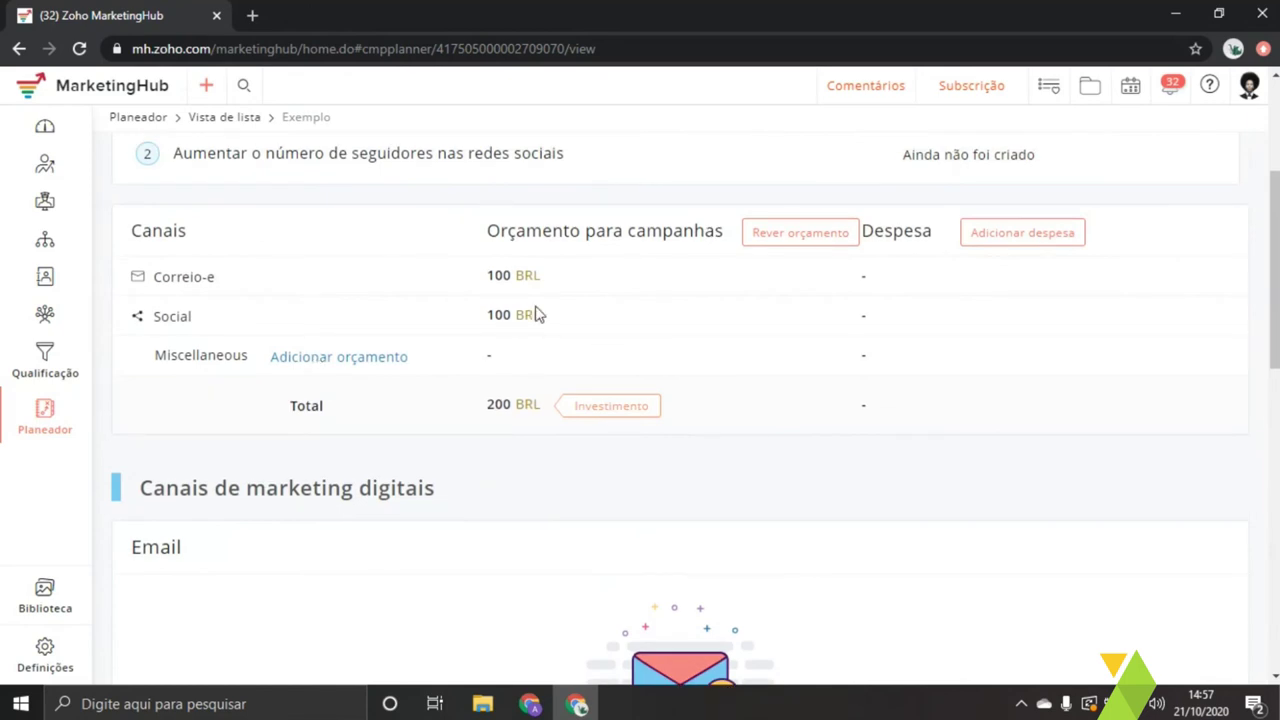
- Look through the Exemplo plan from its Email and Social channels to the Definir um alvo section, ending back at its objectives
scroll(551, 357, "down", 5)
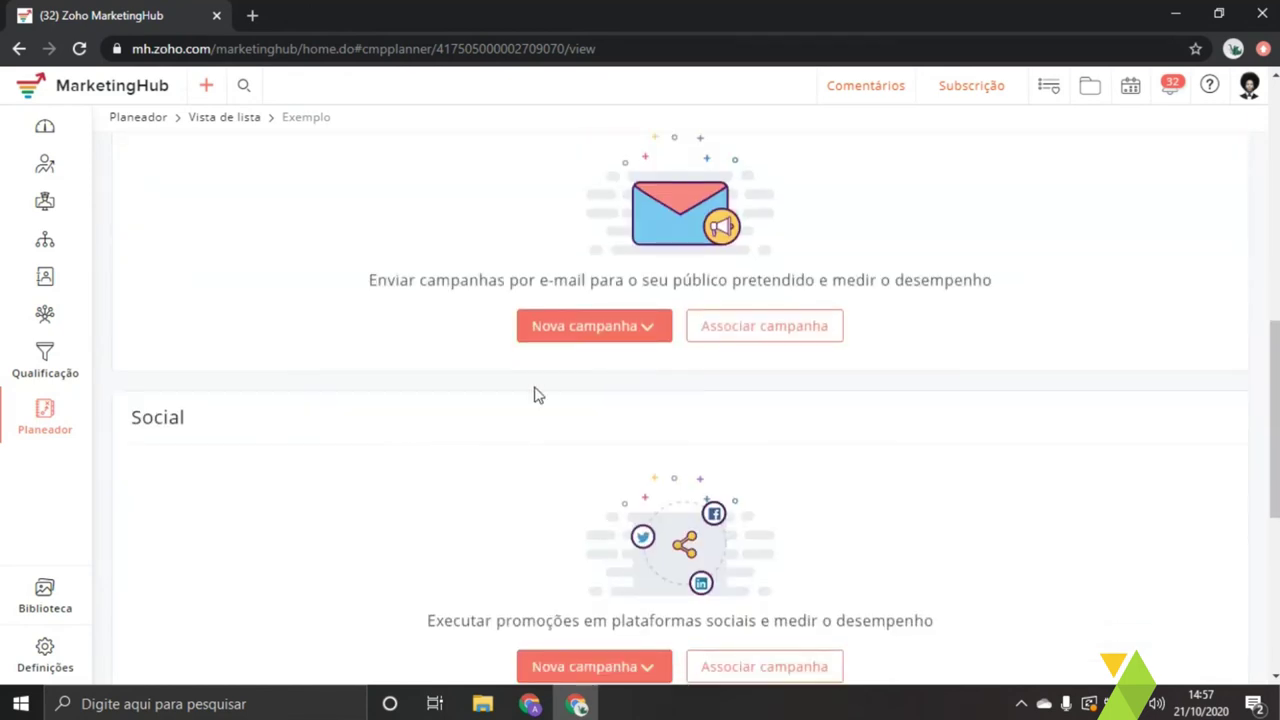
scroll(534, 395, "down", 5)
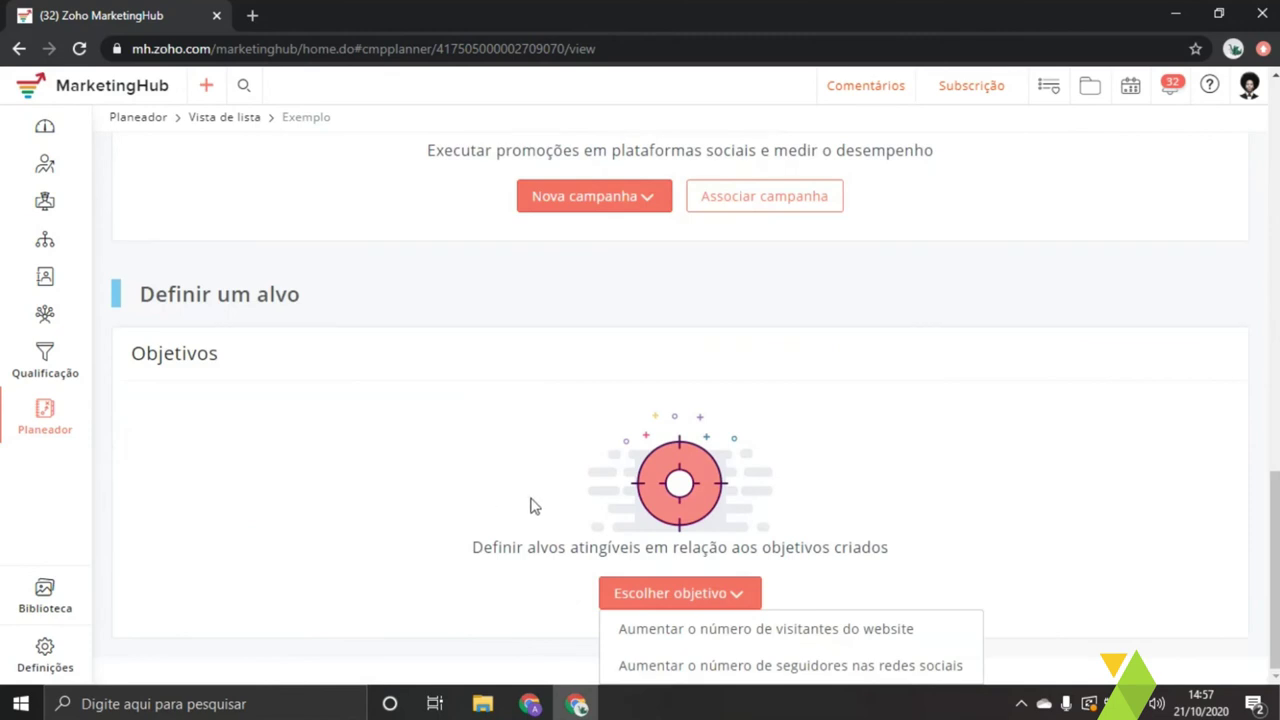
scroll(543, 520, "up", 12)
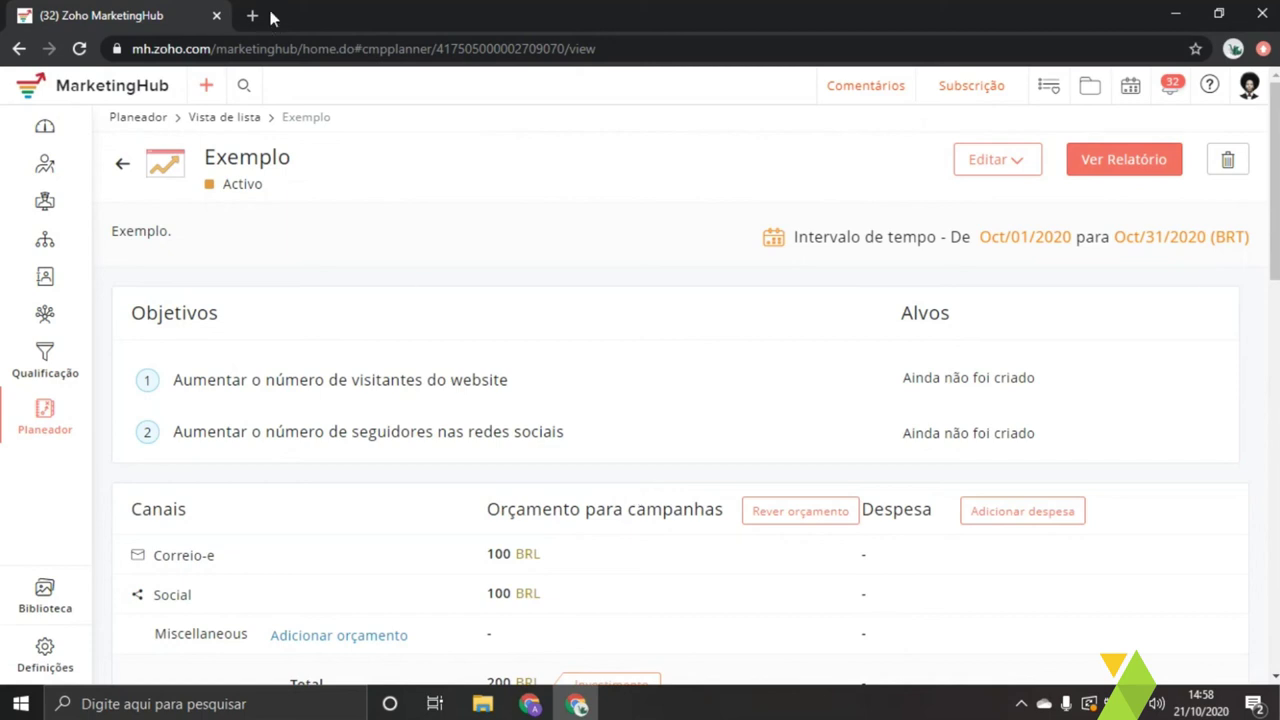
- View the Biblioteca's Imagens, Modelos de e-mail and Modelos de formulário pages, and return to the Dashboard
mouse_move(42, 571)
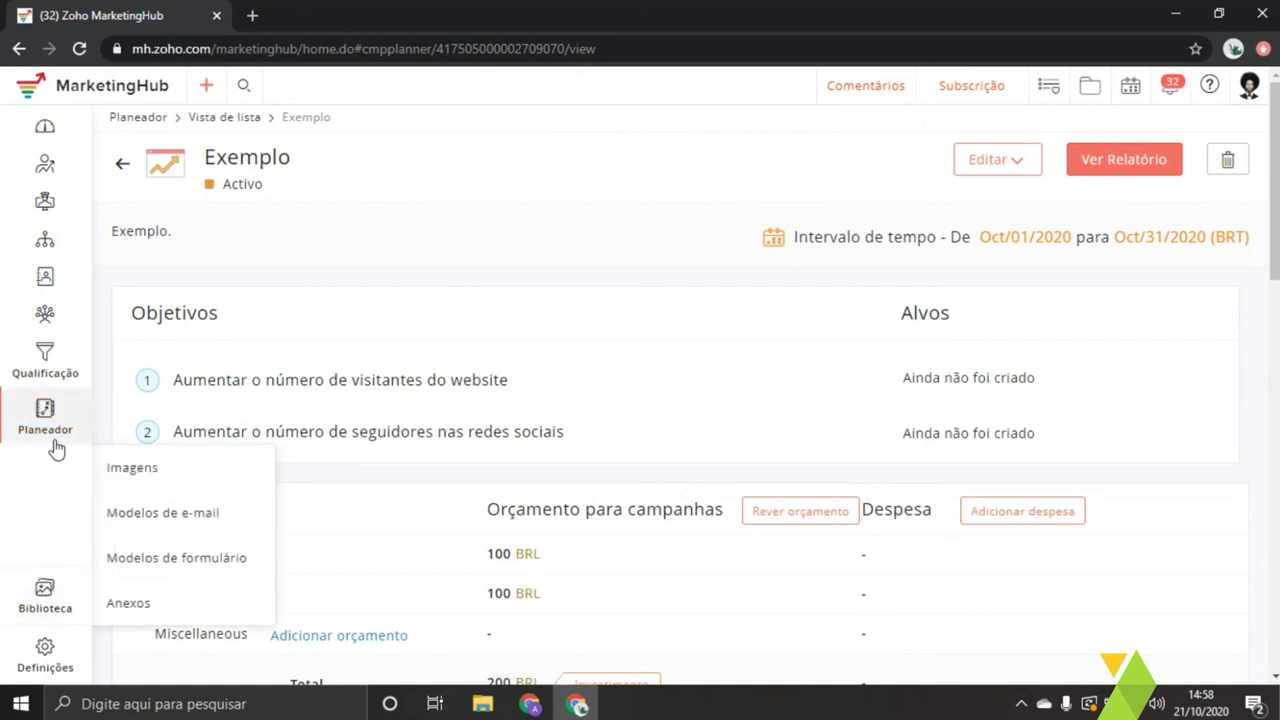
left_click(193, 477)
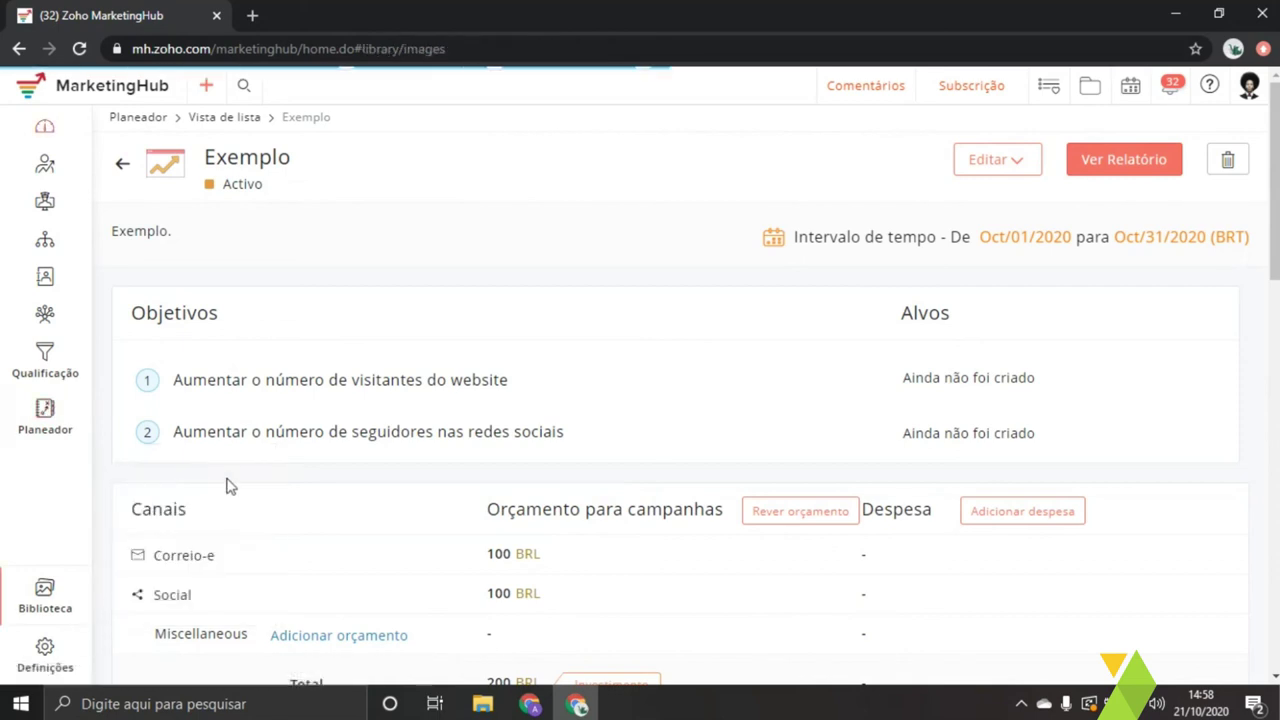
mouse_move(45, 600)
left_click(190, 513)
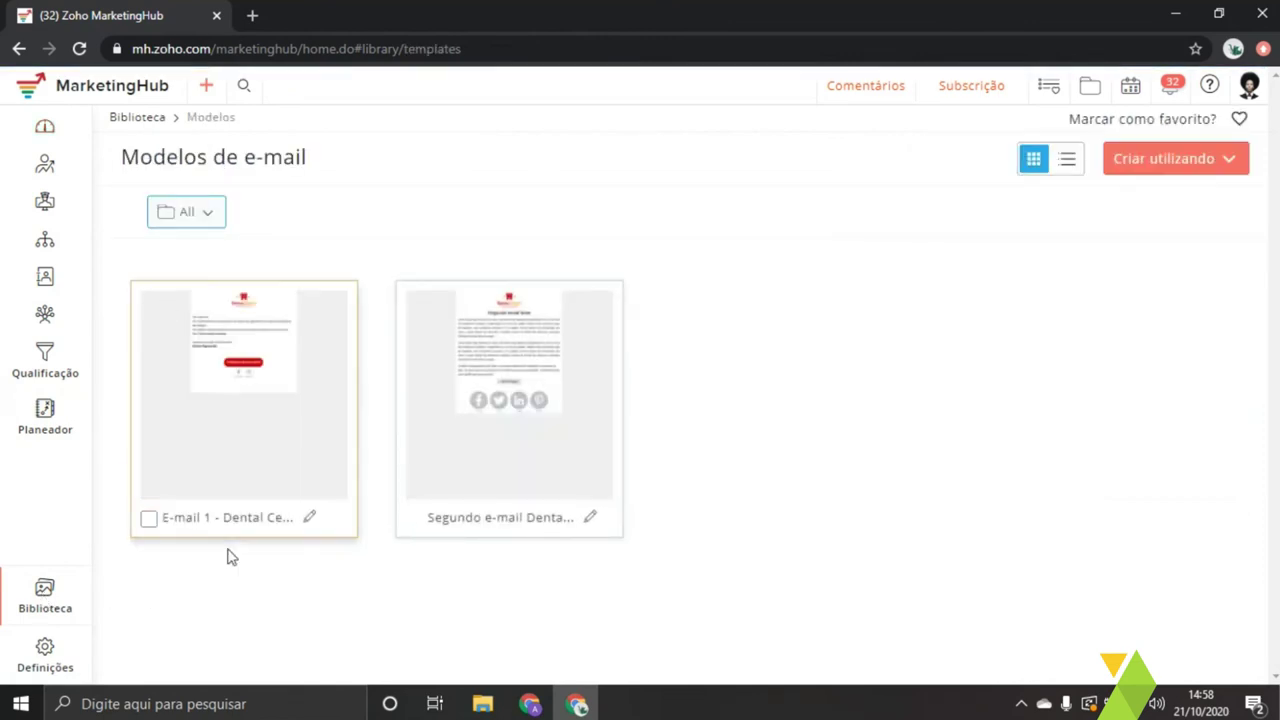
mouse_move(45, 600)
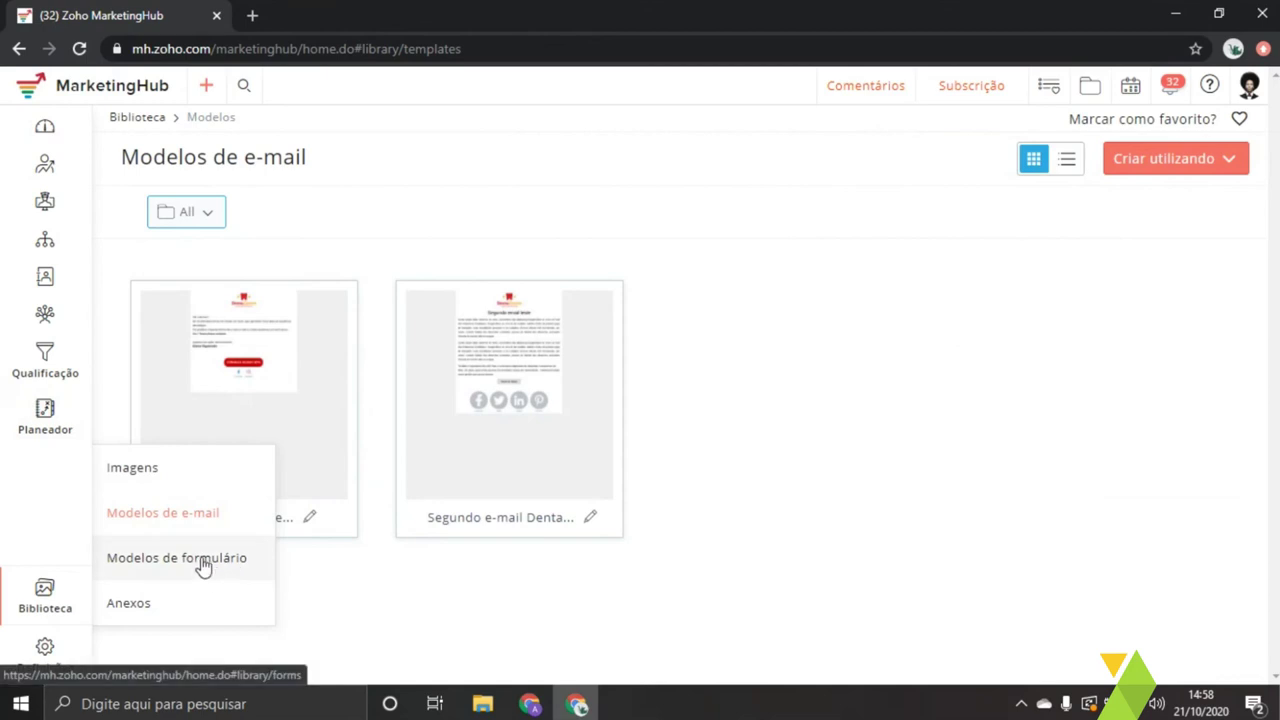
left_click(200, 566)
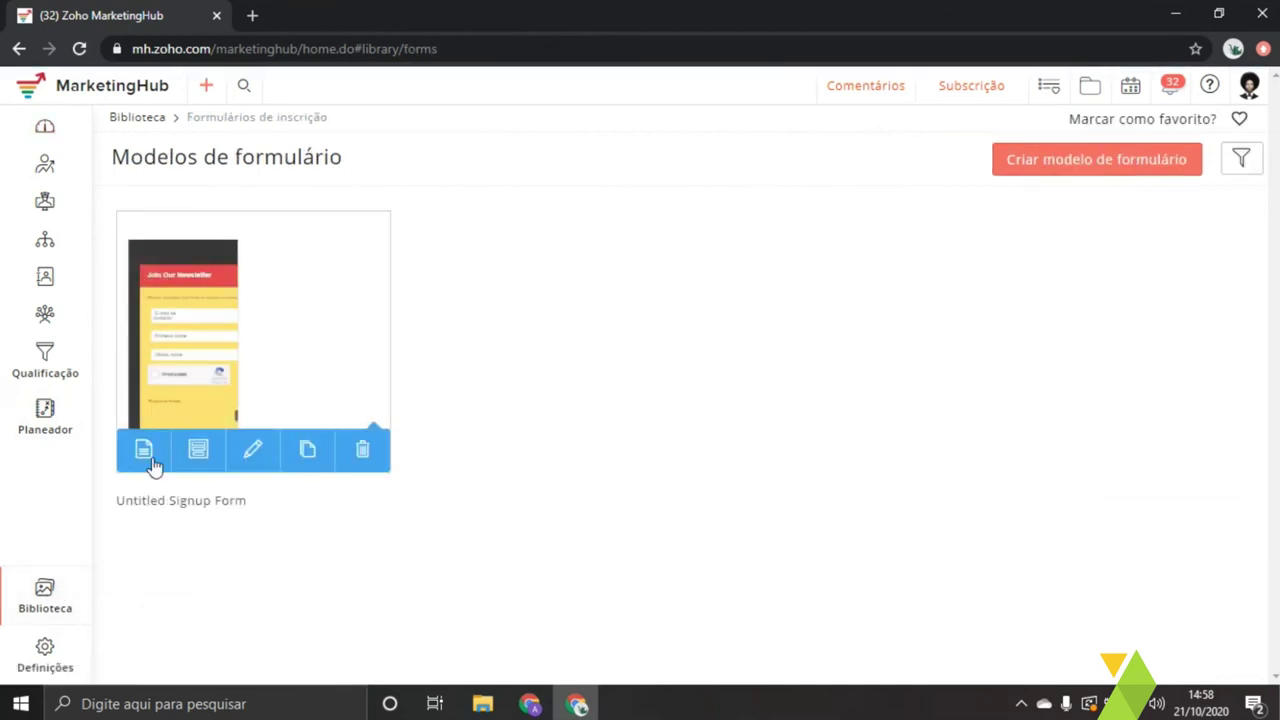
mouse_move(40, 594)
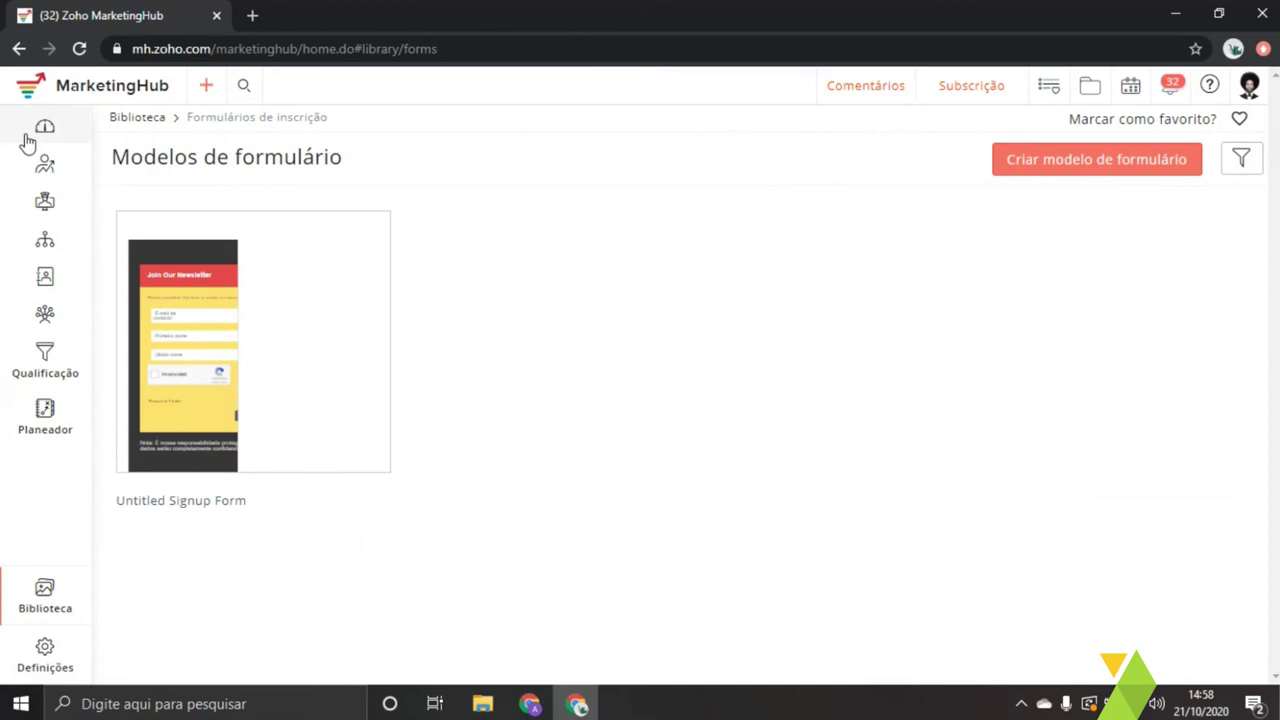
left_click(60, 135)
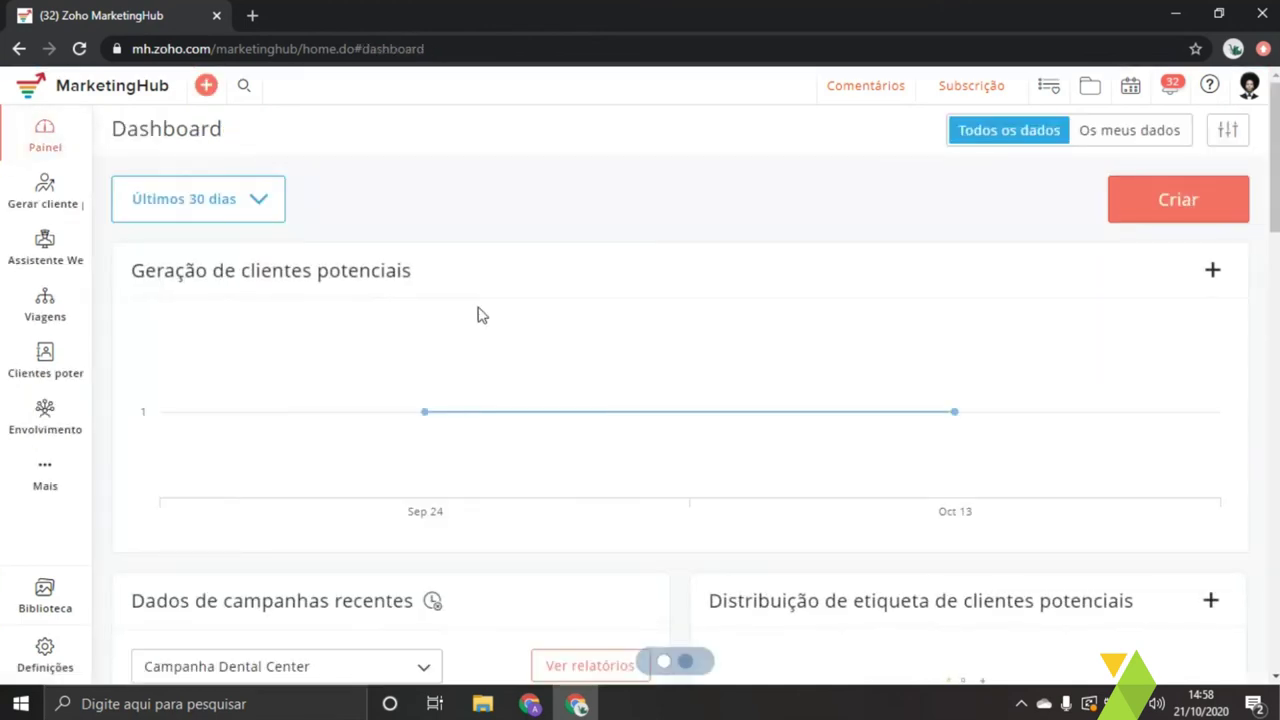